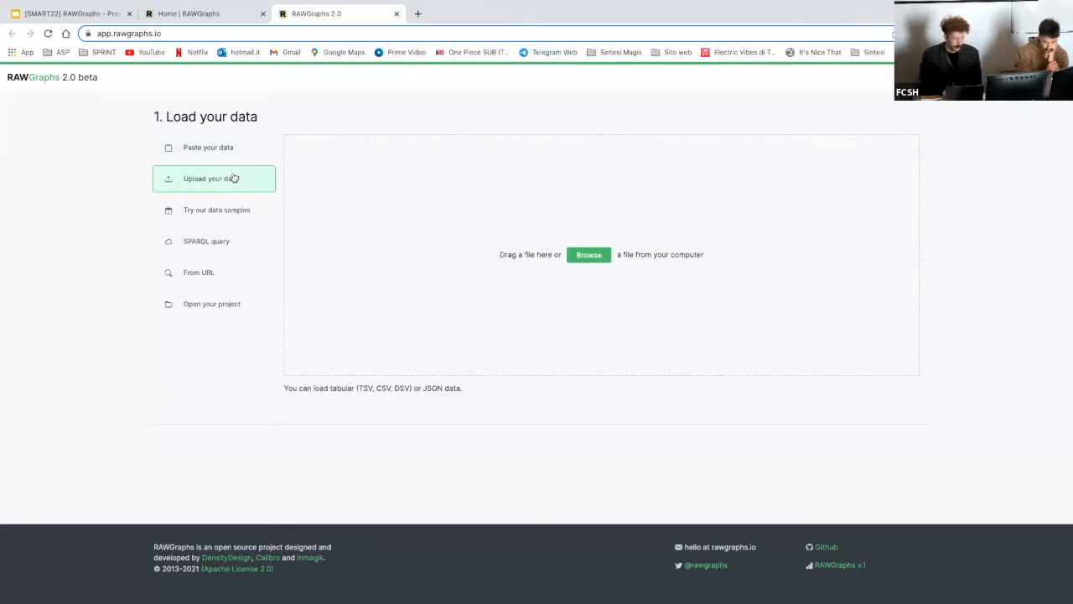
Load the Olympics Medals data sample and look over its parsed table.
{"action": "left_click", "coordinate": [237, 219]}
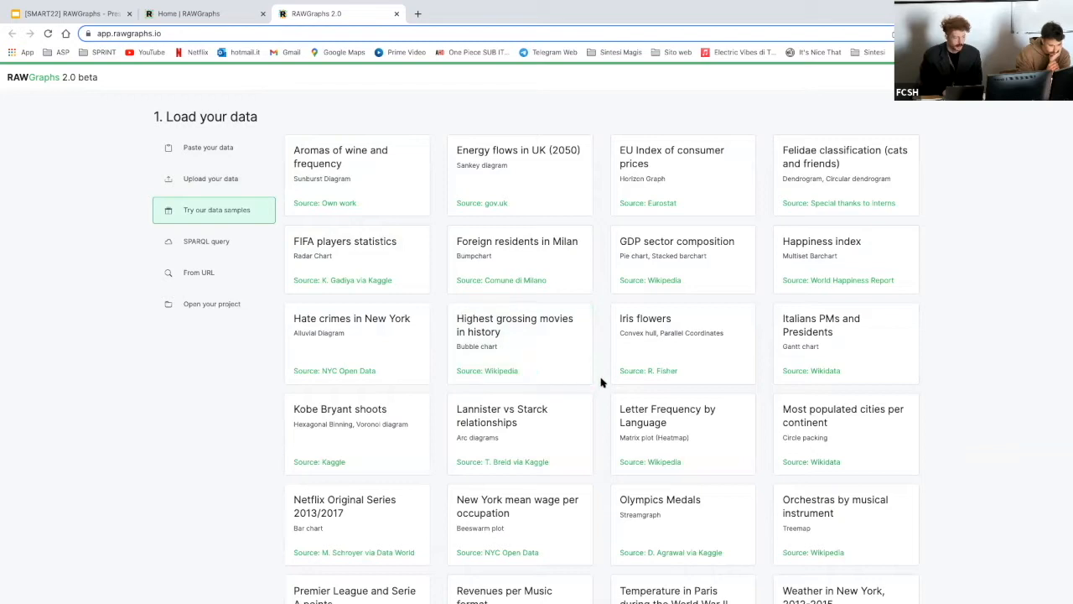
{"action": "scroll", "coordinate": [601, 379], "scroll_direction": "down", "scroll_amount": 3}
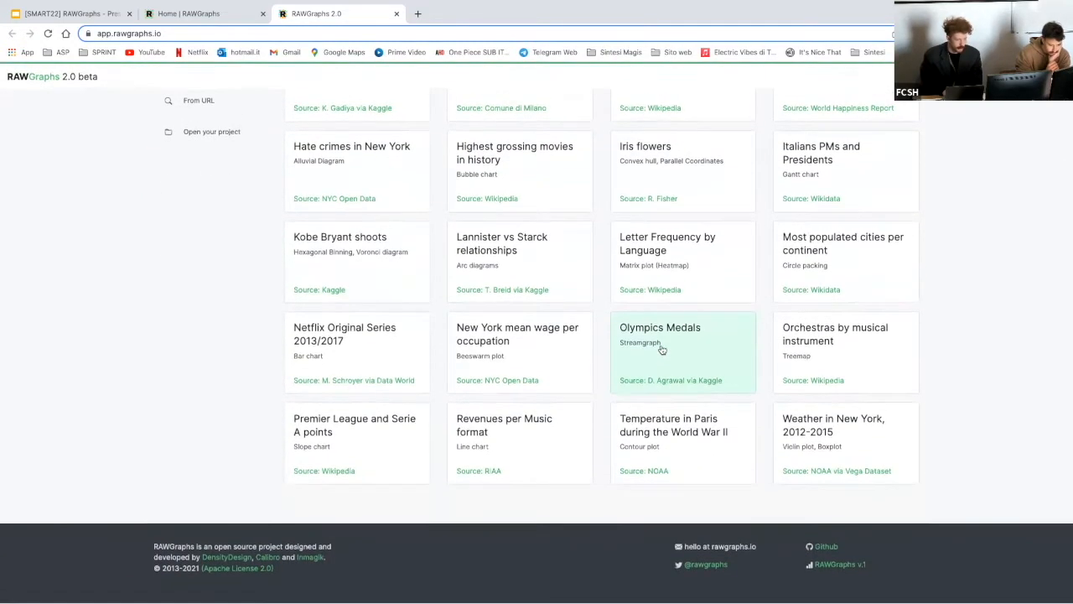
{"action": "left_click", "coordinate": [686, 351]}
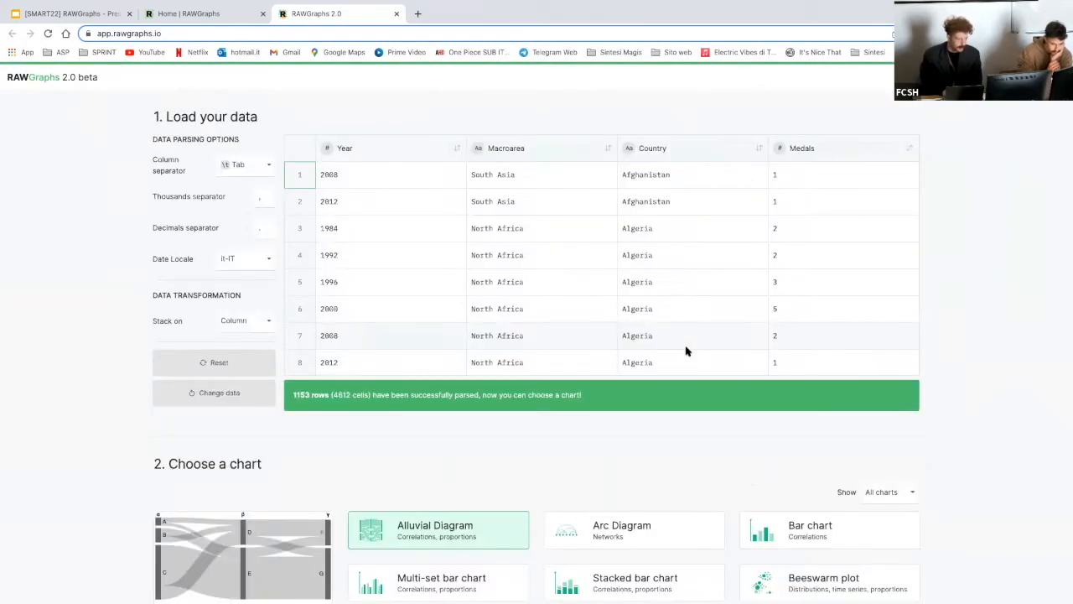
{"action": "scroll", "coordinate": [470, 311], "scroll_direction": "down", "scroll_amount": 3}
{"action": "scroll", "coordinate": [470, 310], "scroll_direction": "up", "scroll_amount": 3}
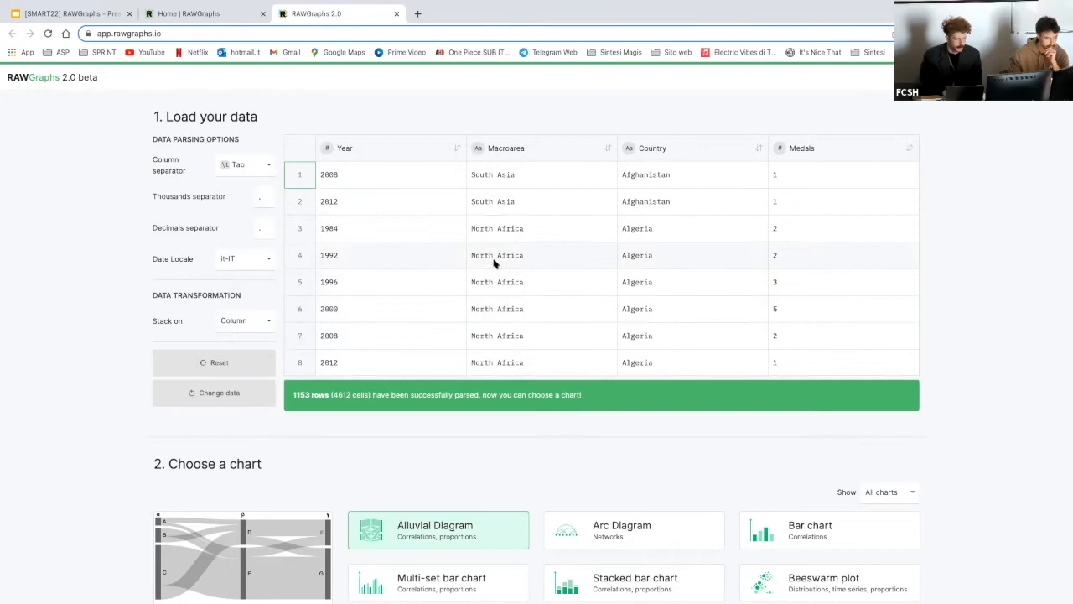
Sort the data table by Year in ascending order and set the Year column's type to Date in YYYY format.
{"action": "left_click", "coordinate": [358, 151]}
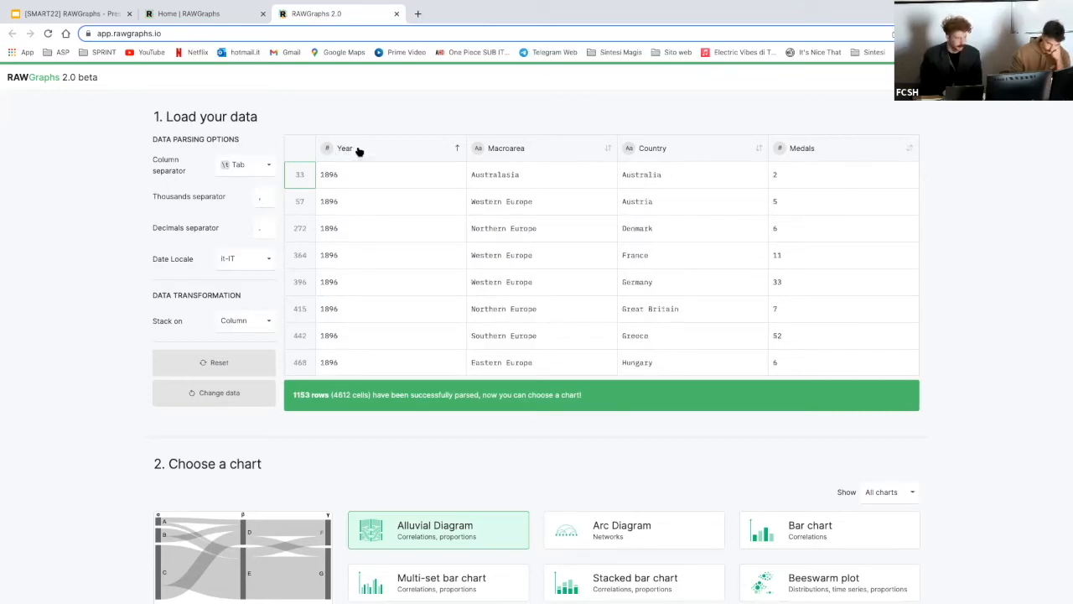
{"action": "left_click", "coordinate": [324, 149]}
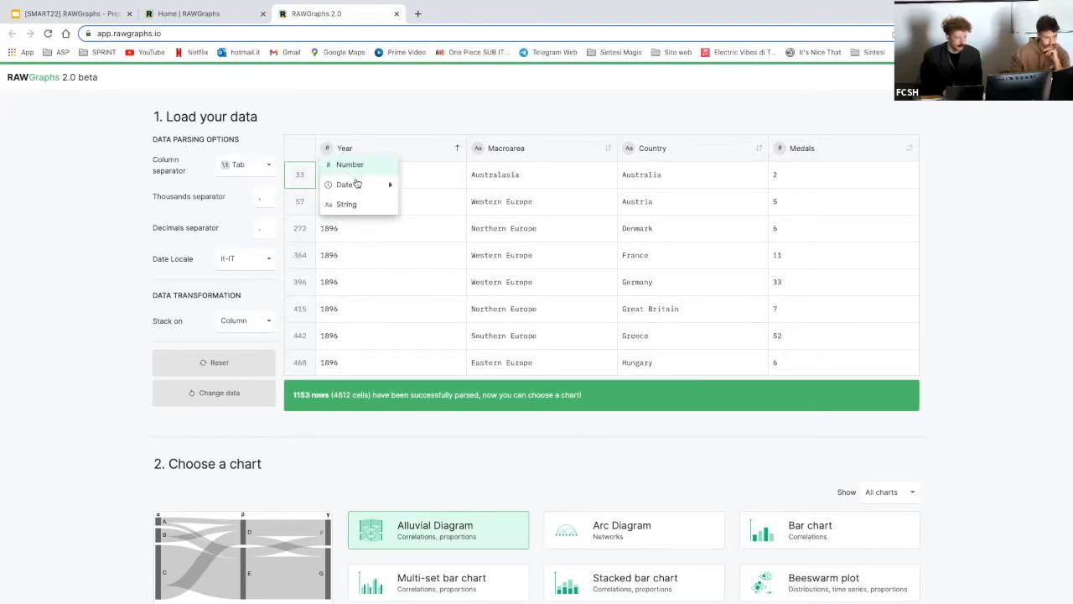
{"action": "mouse_move", "coordinate": [358, 185]}
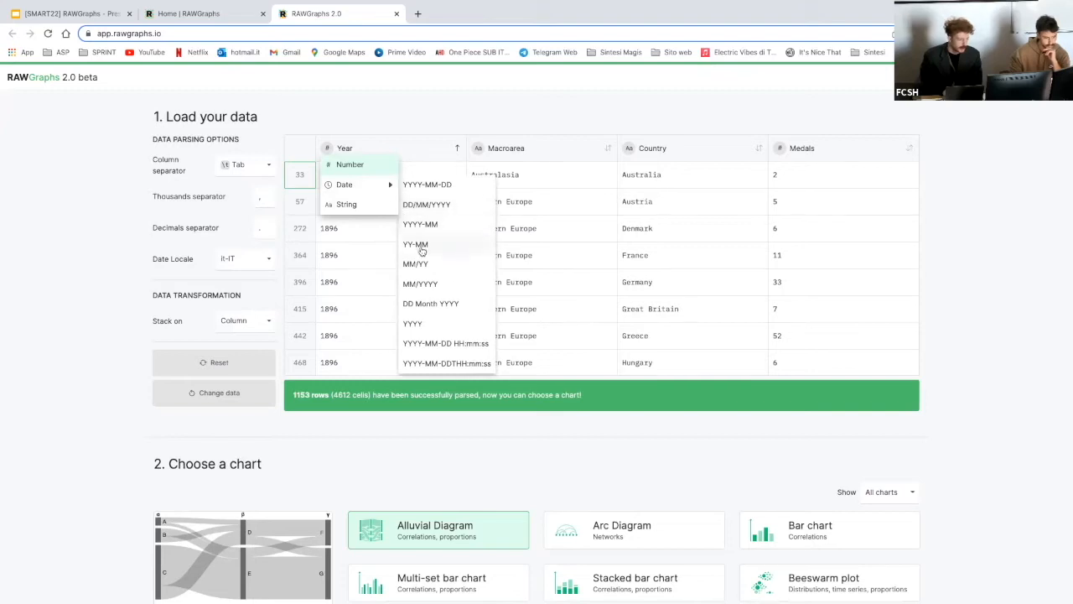
{"action": "left_click", "coordinate": [433, 324]}
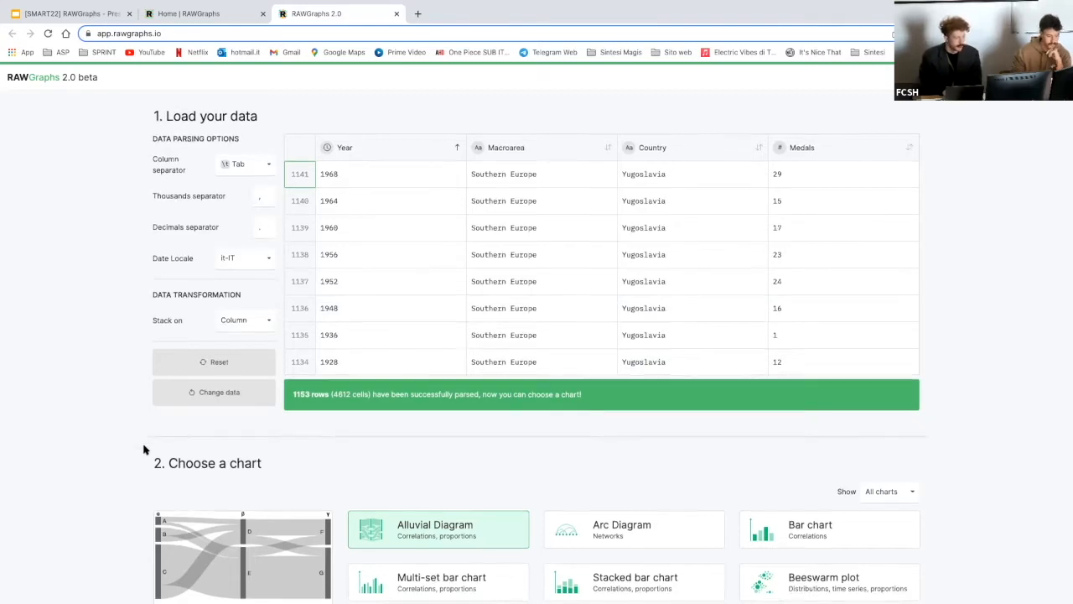
Choose Streamgraph (area chart) as the chart type for the medals data.
{"action": "scroll", "coordinate": [144, 450], "scroll_direction": "down", "scroll_amount": 3}
{"action": "scroll", "coordinate": [144, 450], "scroll_direction": "down", "scroll_amount": 2}
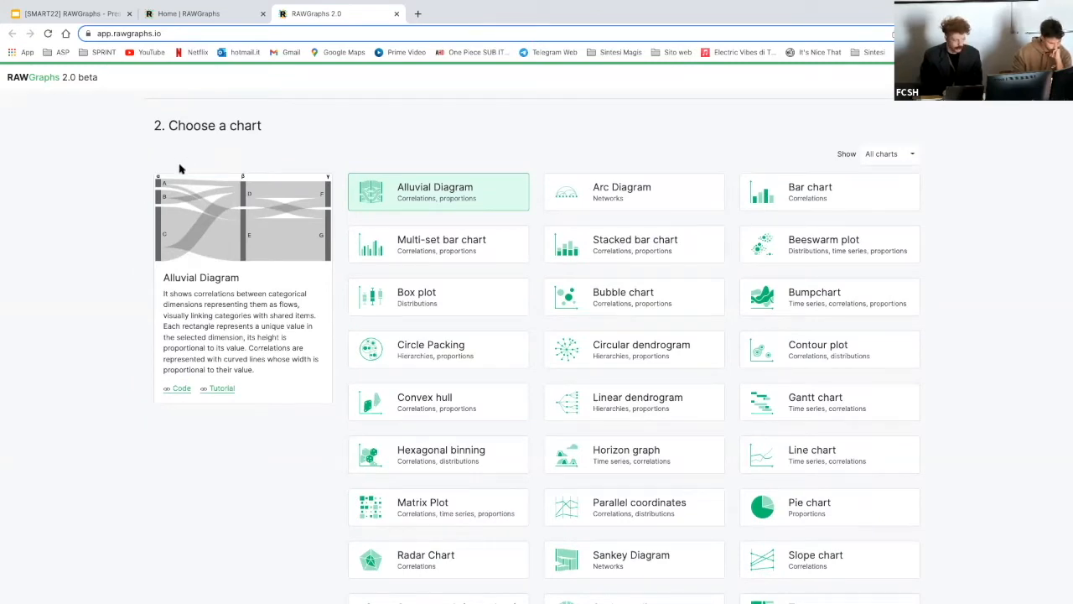
{"action": "scroll", "coordinate": [243, 484], "scroll_direction": "down", "scroll_amount": 3}
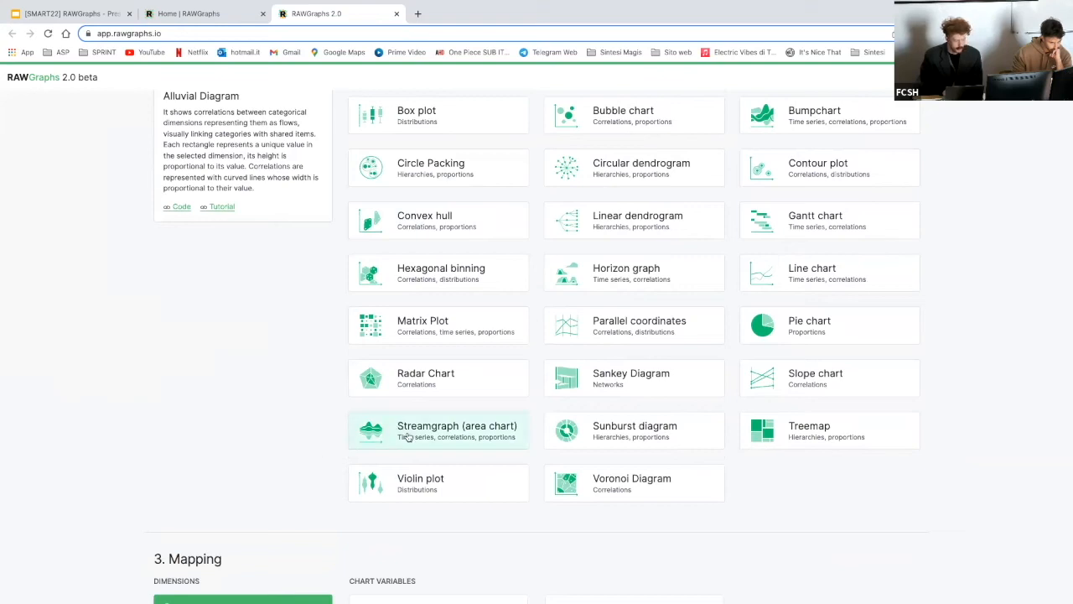
{"action": "left_click", "coordinate": [407, 436]}
Map the Year dimension to the X Axis and the Medals dimension to Size.
{"action": "scroll", "coordinate": [292, 449], "scroll_direction": "down", "scroll_amount": 1}
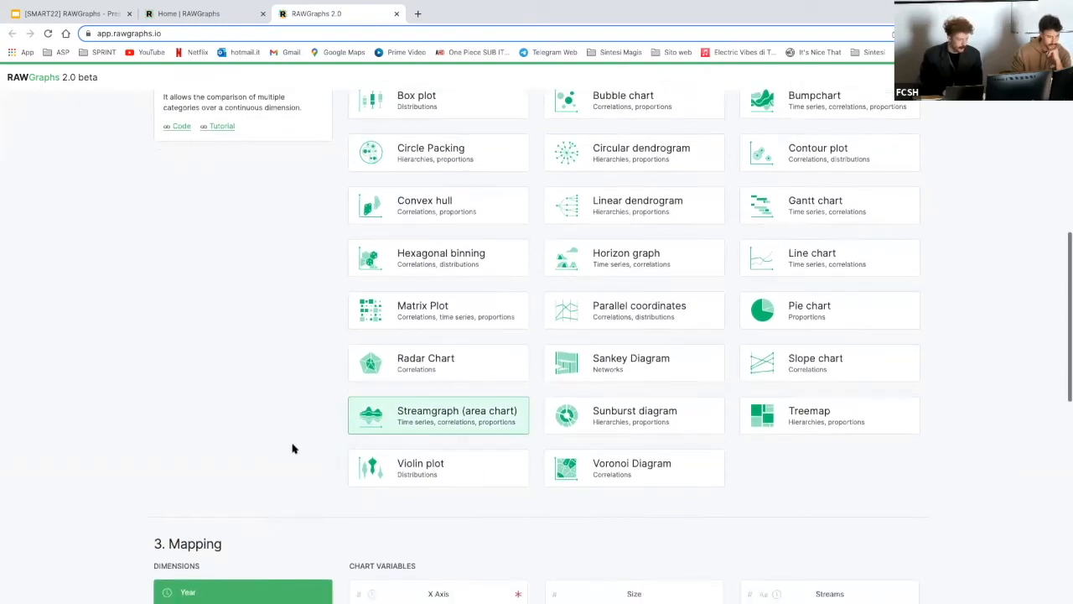
{"action": "scroll", "coordinate": [292, 449], "scroll_direction": "down", "scroll_amount": 5}
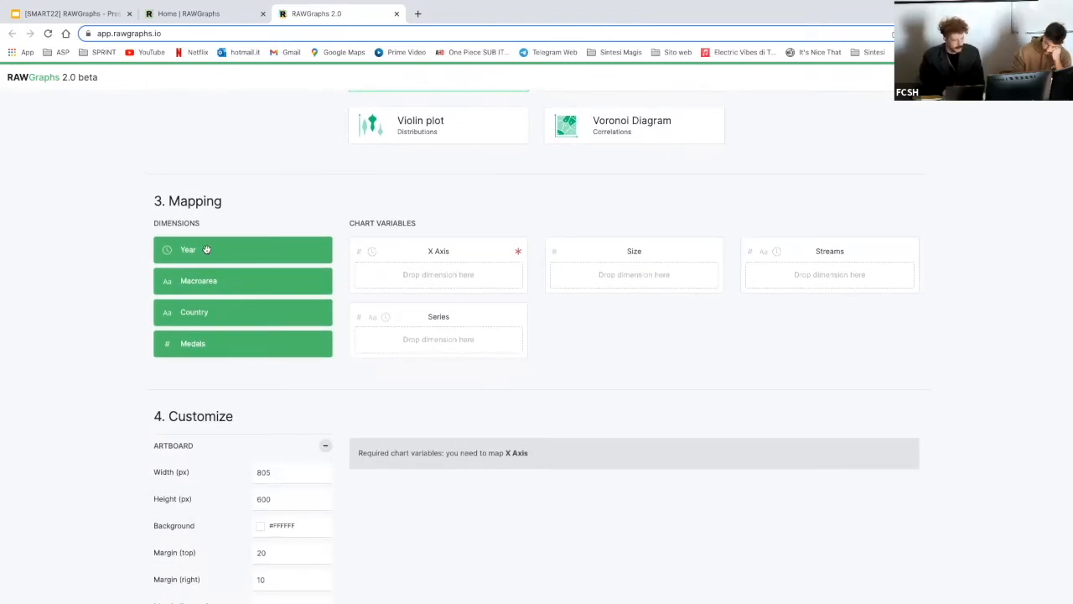
{"action": "left_click_drag", "start_coordinate": [212, 249], "coordinate": [401, 274]}
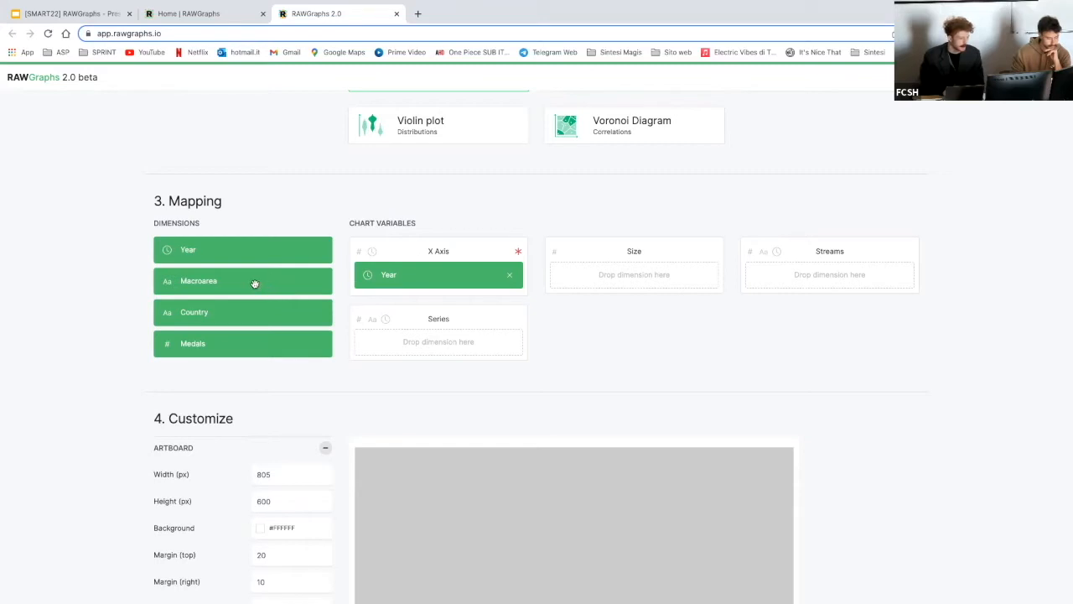
{"action": "left_click_drag", "start_coordinate": [235, 354], "coordinate": [625, 285]}
{"action": "scroll", "coordinate": [667, 360], "scroll_direction": "down", "scroll_amount": 3}
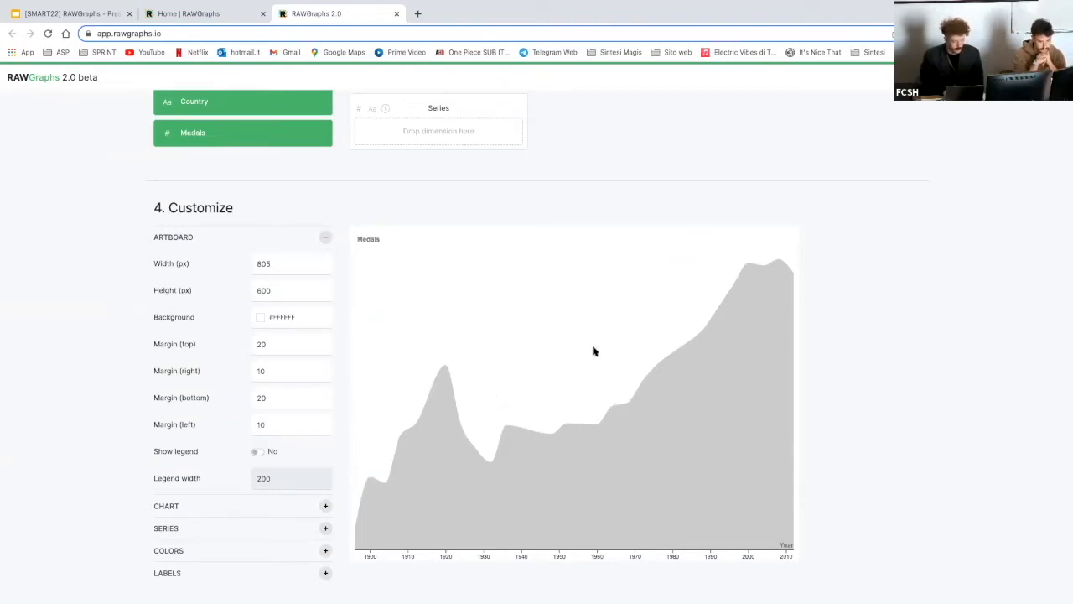
Map the Country dimension to Streams and review the resulting streamgraph.
{"action": "scroll", "coordinate": [593, 350], "scroll_direction": "up", "scroll_amount": 2}
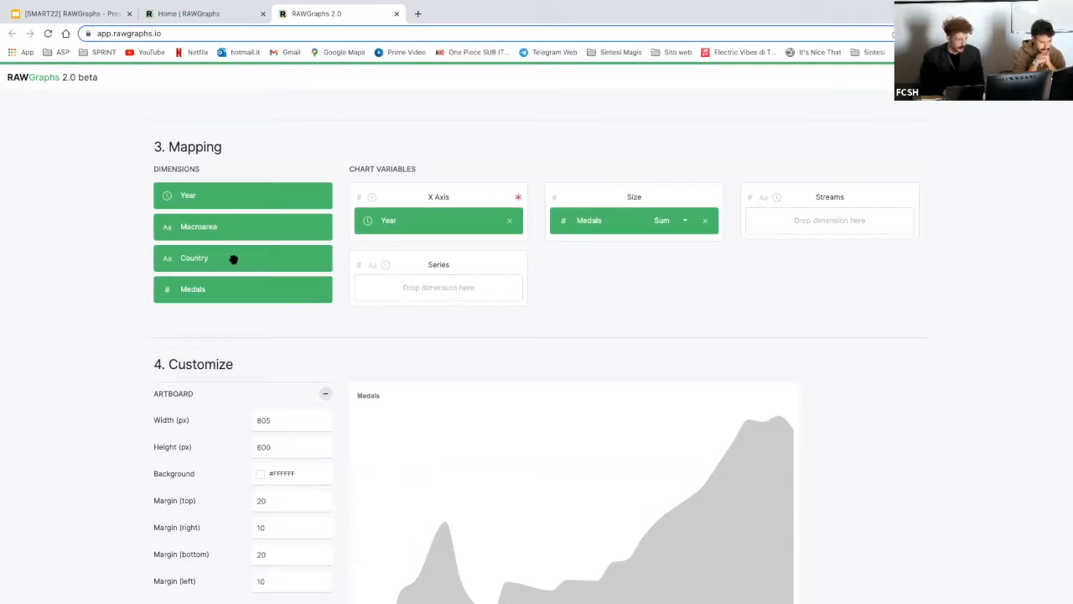
{"action": "left_click_drag", "start_coordinate": [239, 260], "coordinate": [832, 223]}
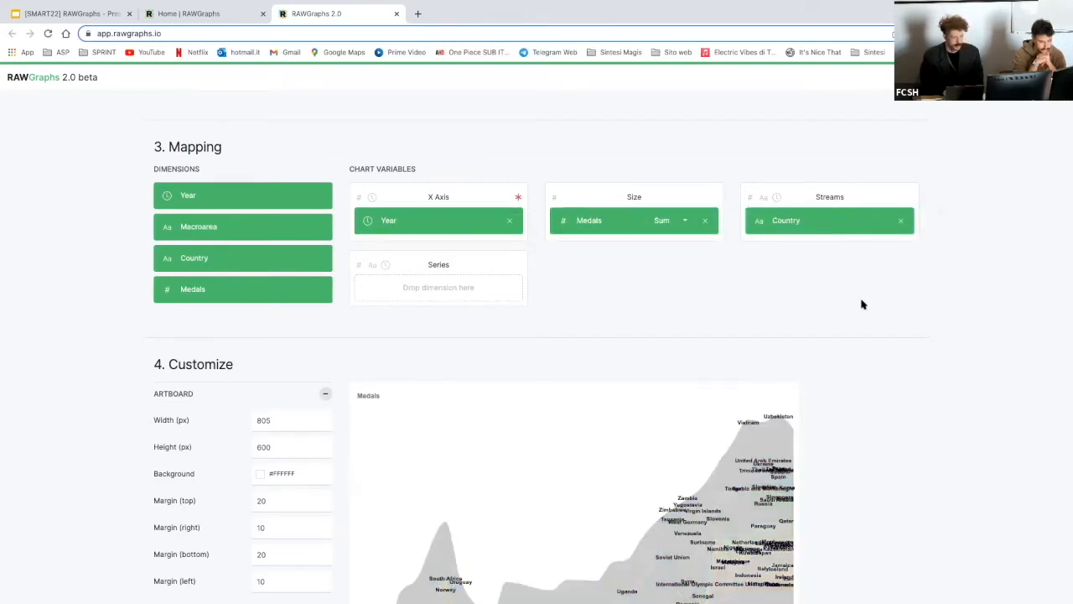
{"action": "scroll", "coordinate": [874, 369], "scroll_direction": "down", "scroll_amount": 2}
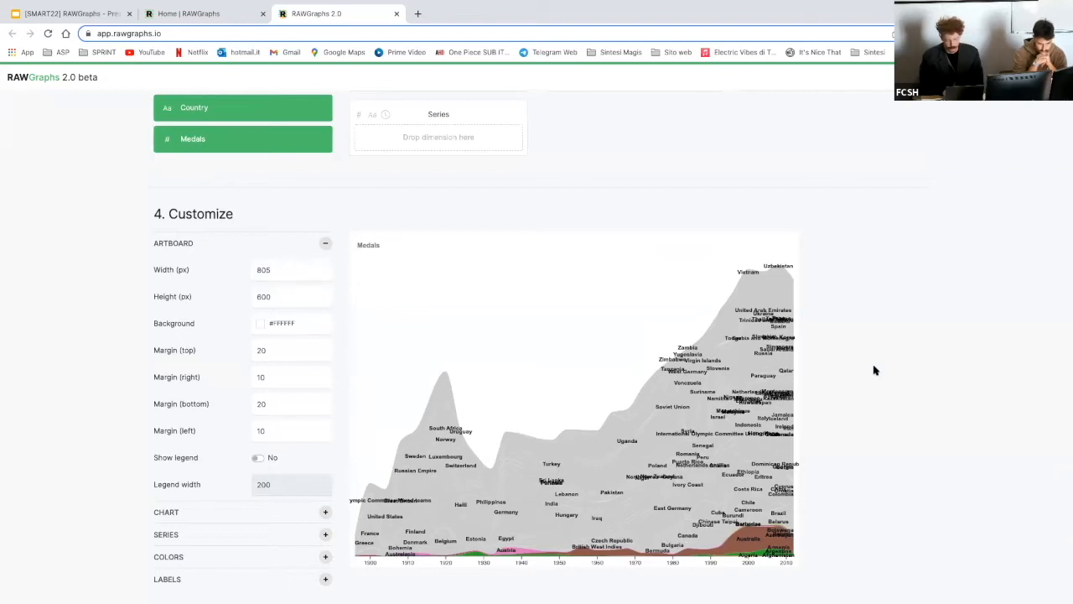
{"action": "scroll", "coordinate": [874, 369], "scroll_direction": "up", "scroll_amount": 3}
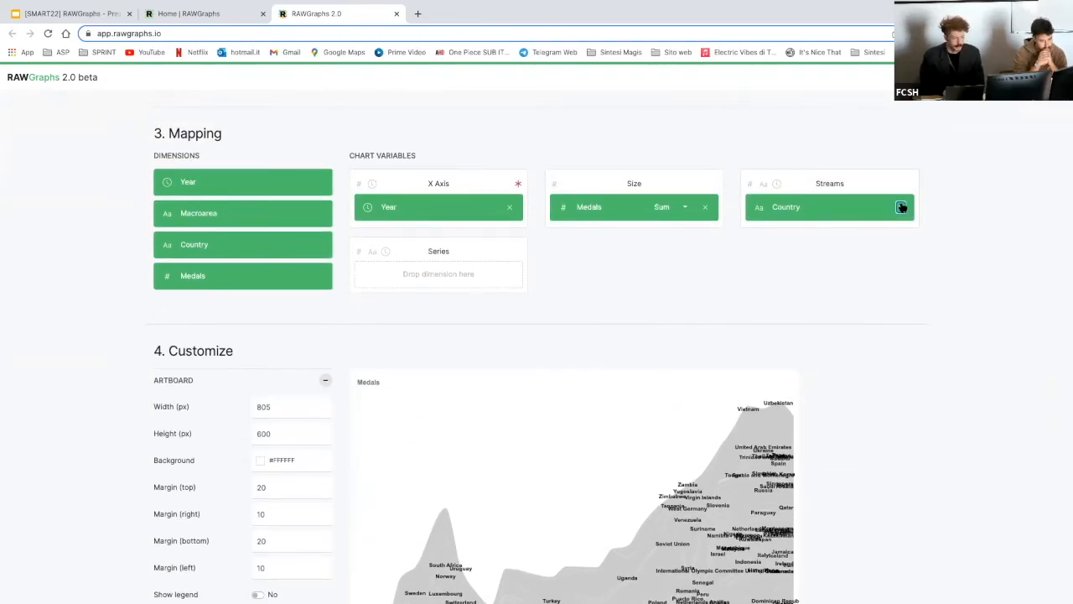
Replace Country with the Macroarea dimension in the Streams variable.
{"action": "left_click", "coordinate": [901, 207]}
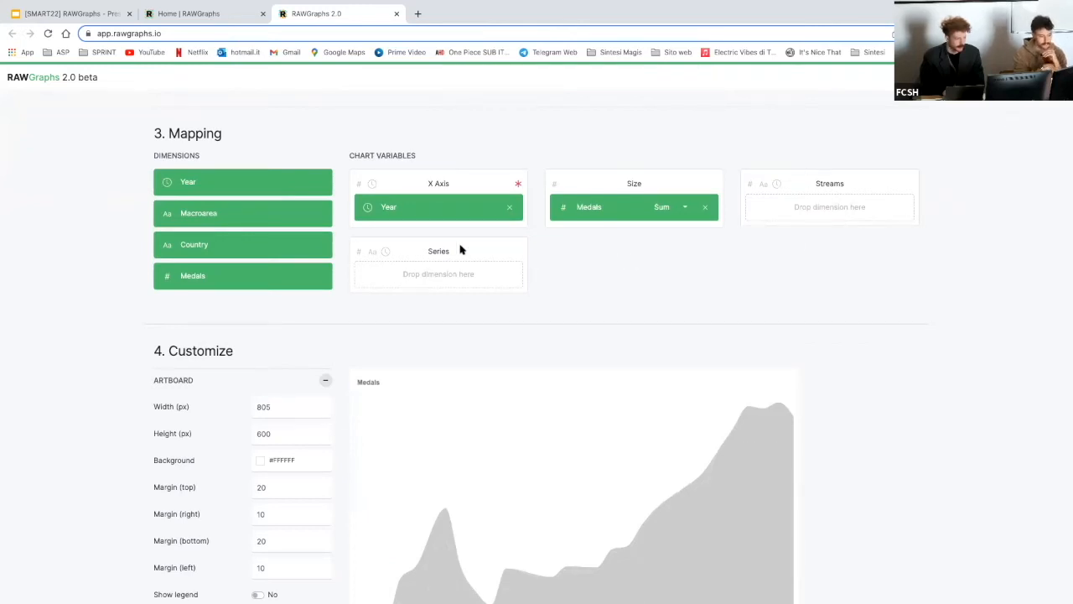
{"action": "left_click_drag", "start_coordinate": [266, 215], "coordinate": [846, 218]}
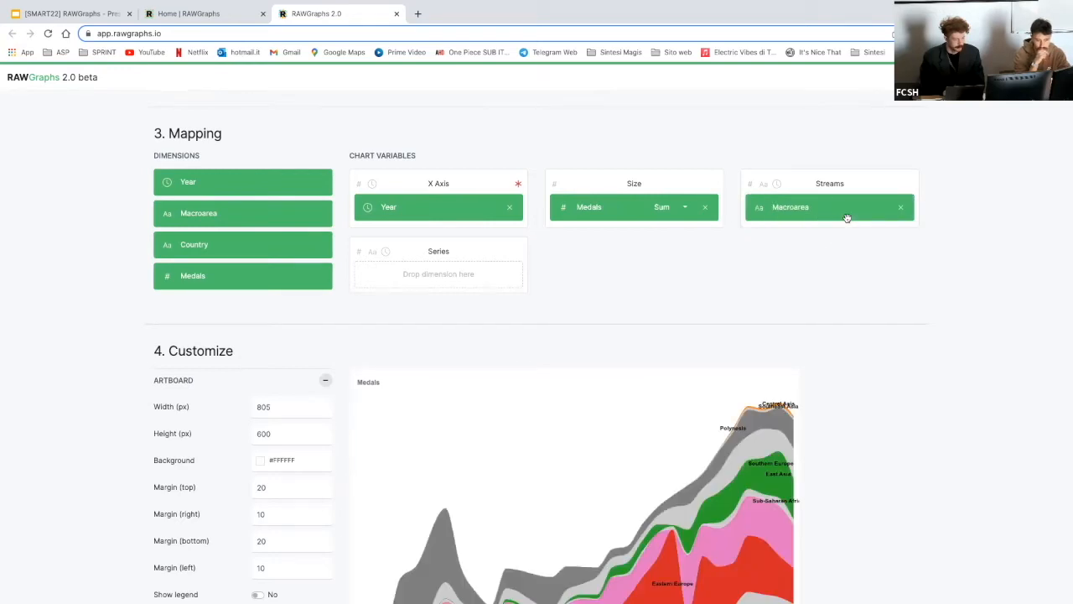
{"action": "scroll", "coordinate": [881, 364], "scroll_direction": "down", "scroll_amount": 2}
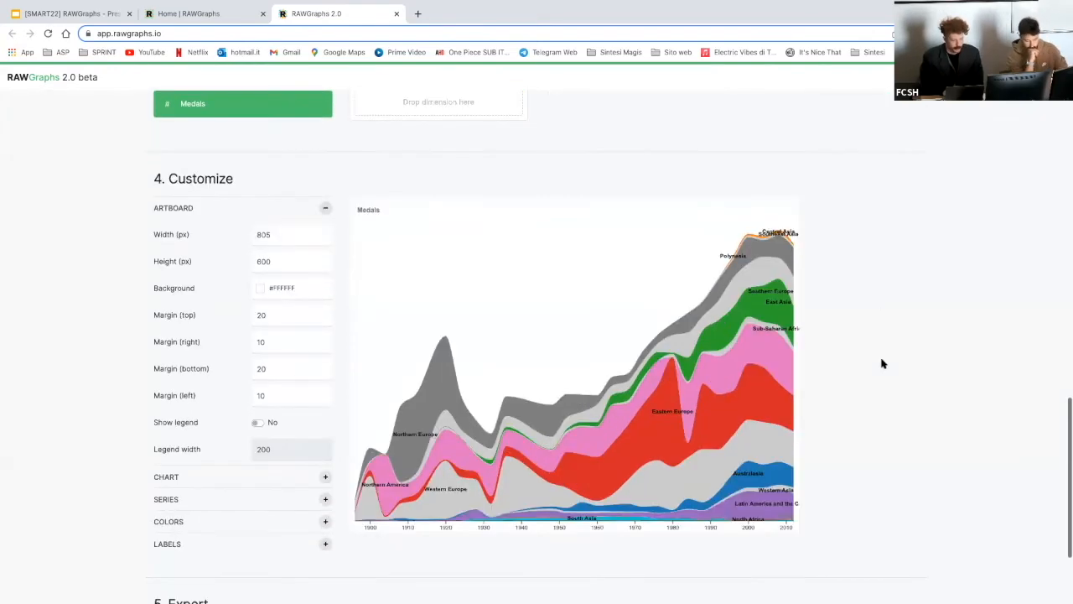
{"action": "scroll", "coordinate": [882, 363], "scroll_direction": "down", "scroll_amount": 1}
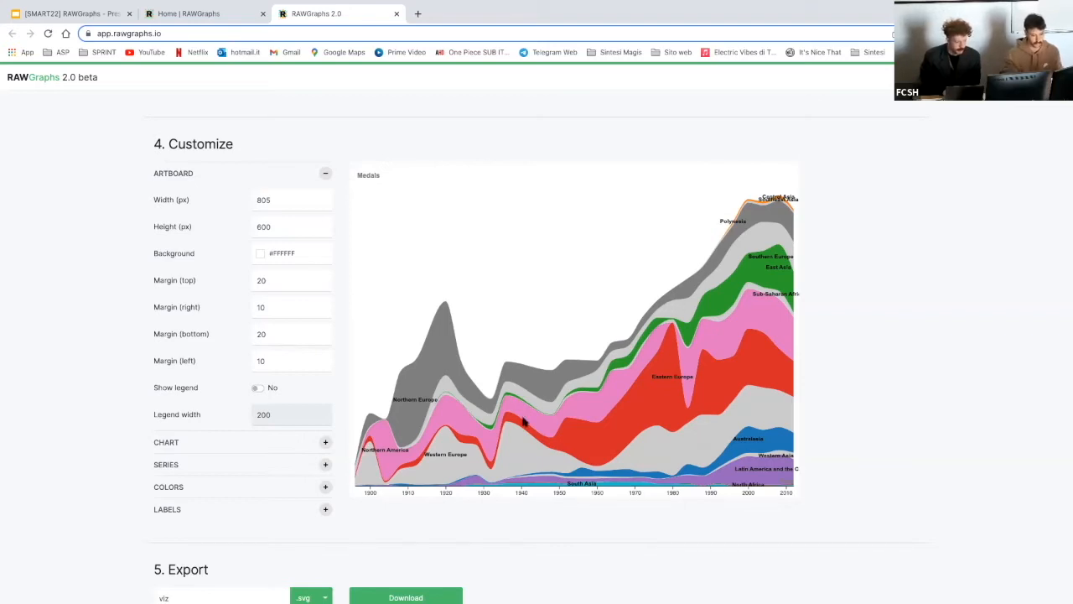
Review the colors assigned to the macroareas and set the chart's color scheme to Spectral discrete.
{"action": "left_click", "coordinate": [326, 488]}
{"action": "scroll", "coordinate": [255, 502], "scroll_direction": "down", "scroll_amount": 1}
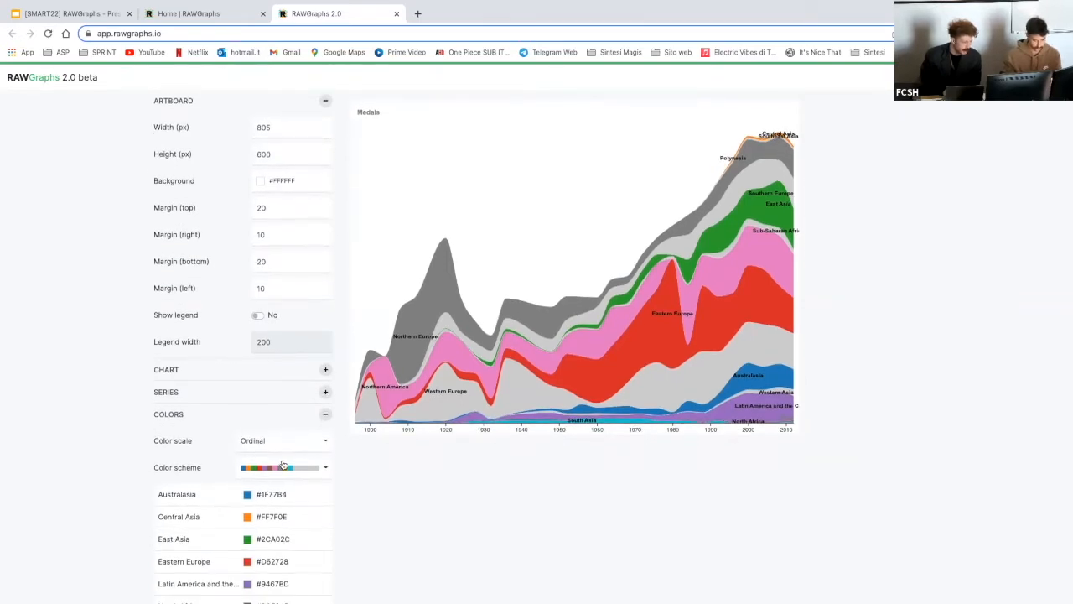
{"action": "left_click", "coordinate": [263, 468]}
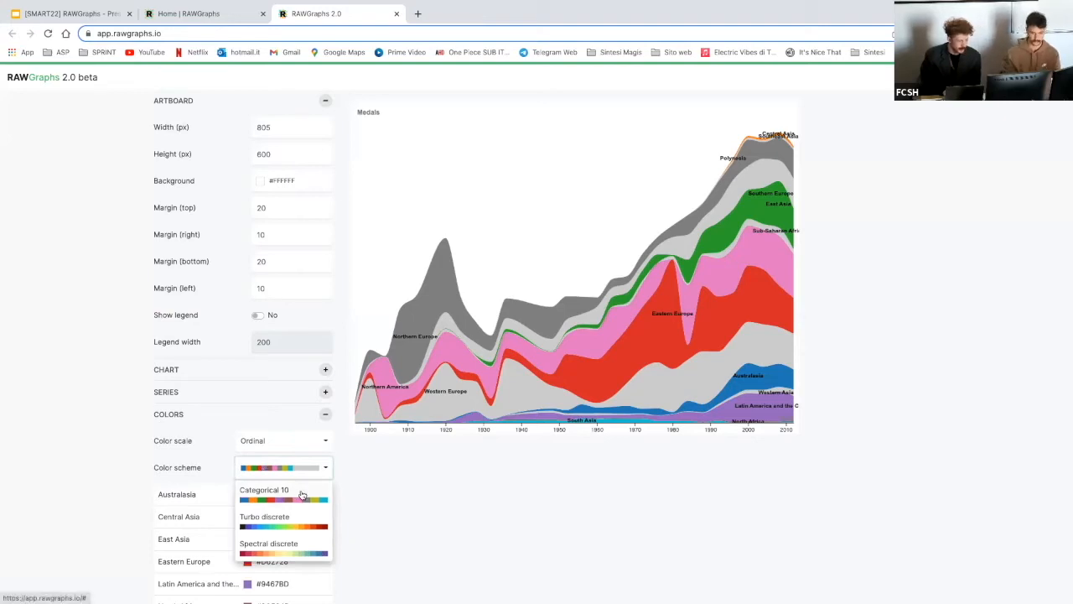
{"action": "left_click", "coordinate": [126, 500]}
{"action": "scroll", "coordinate": [143, 499], "scroll_direction": "down", "scroll_amount": 3}
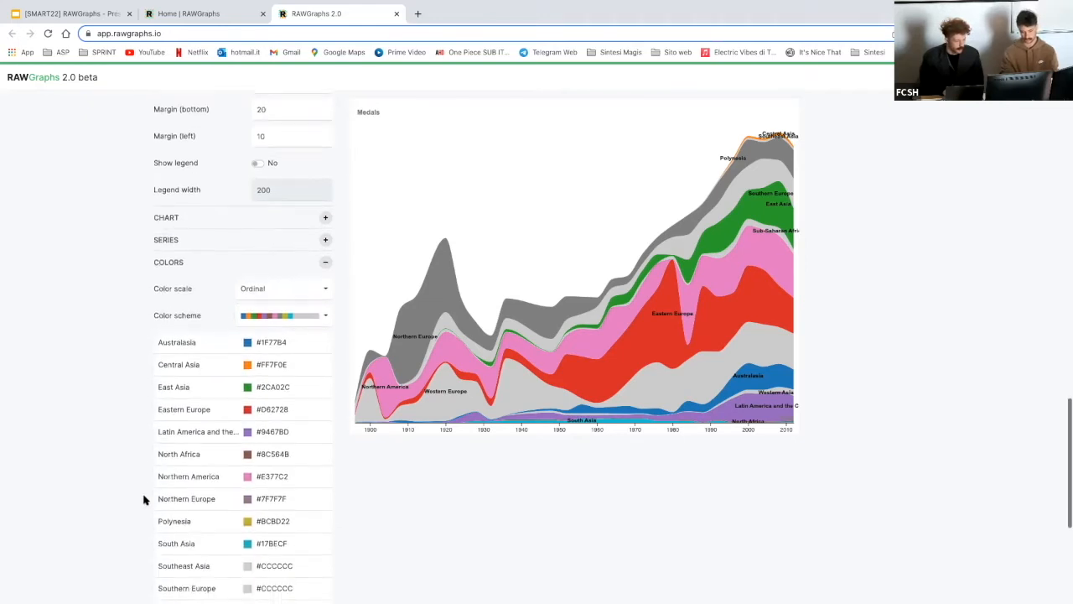
{"action": "scroll", "coordinate": [143, 500], "scroll_direction": "down", "scroll_amount": 1}
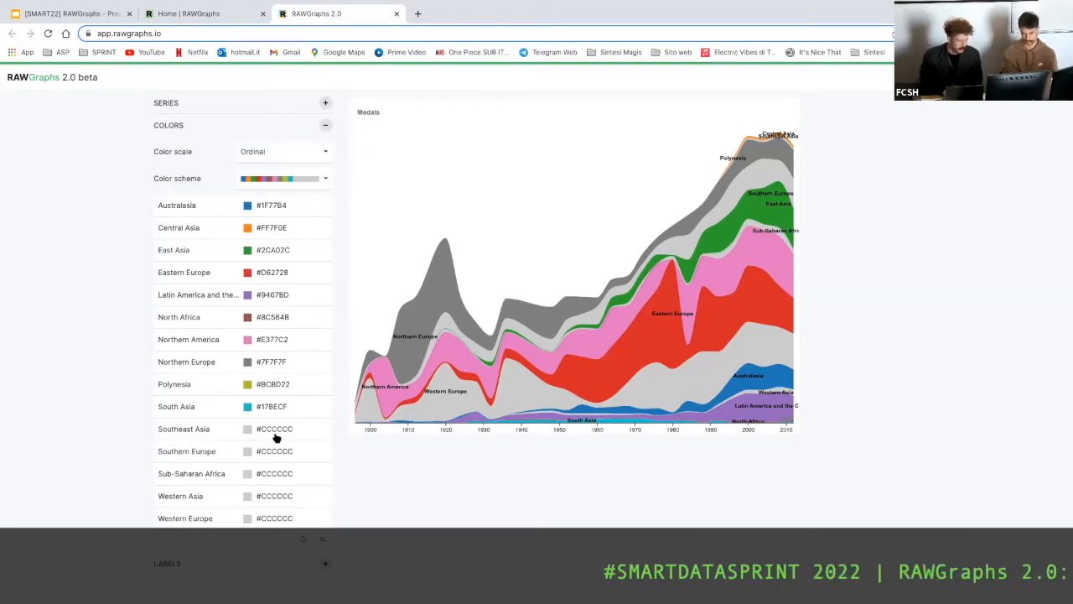
{"action": "scroll", "coordinate": [276, 437], "scroll_direction": "up", "scroll_amount": 1}
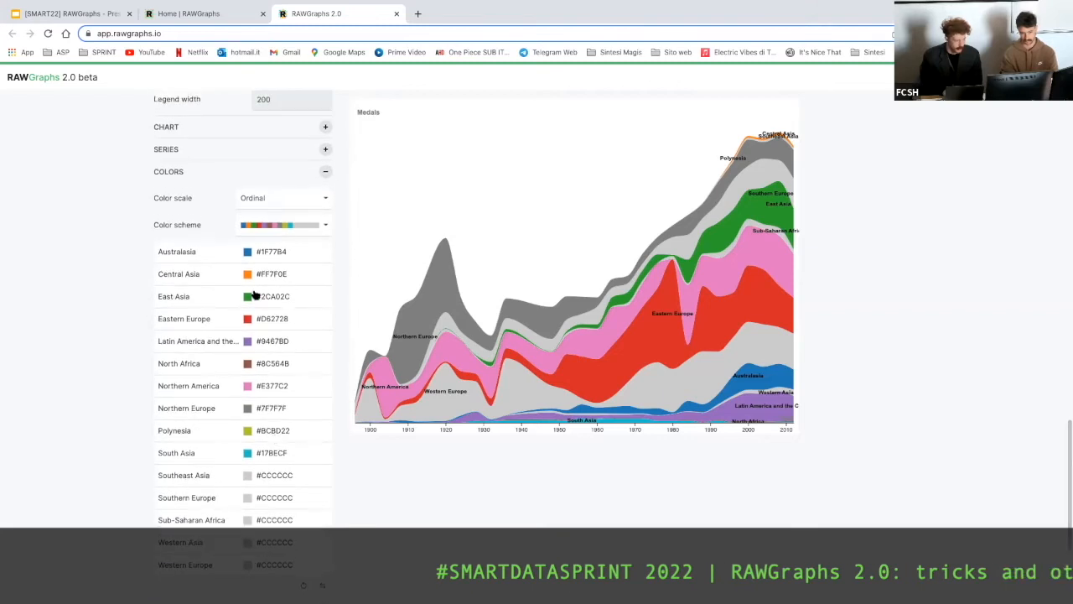
{"action": "left_click", "coordinate": [302, 220]}
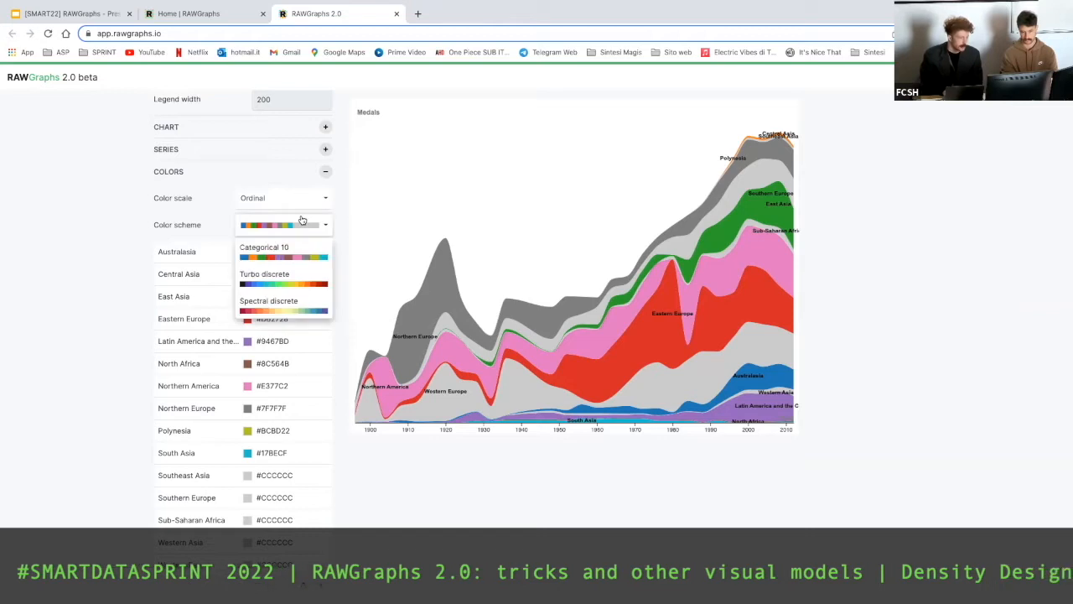
{"action": "left_click", "coordinate": [302, 310]}
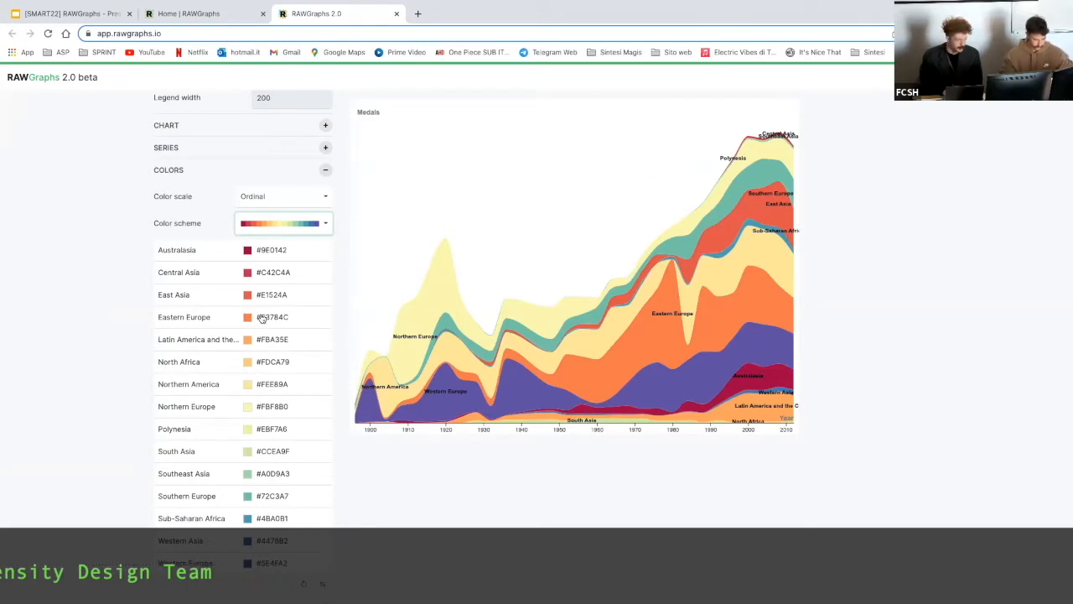
Turn on the outline for the streamgraph's stream labels.
{"action": "scroll", "coordinate": [259, 314], "scroll_direction": "up", "scroll_amount": 1}
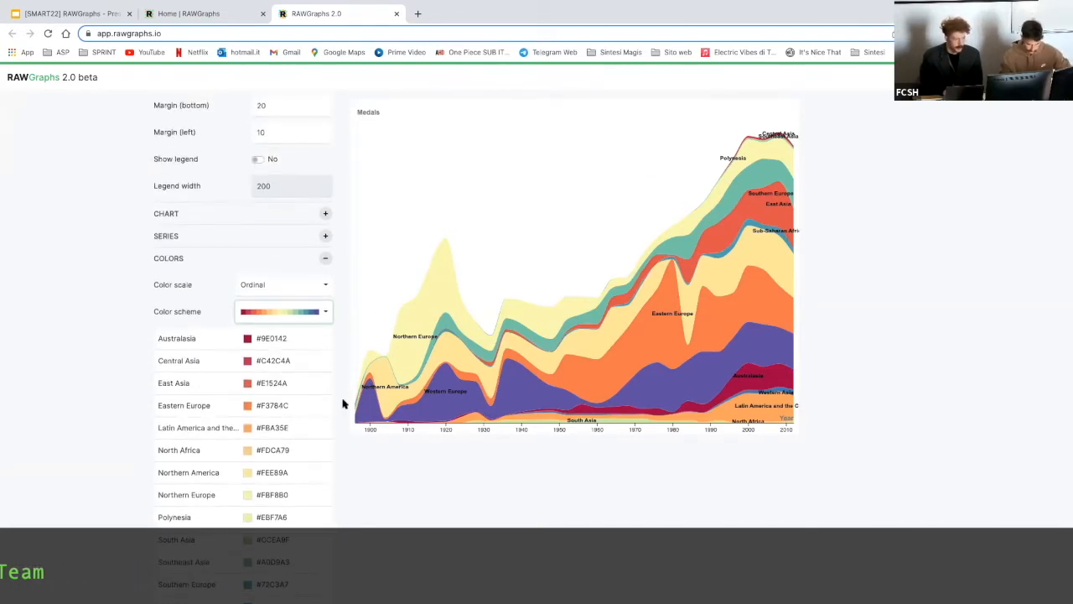
{"action": "scroll", "coordinate": [353, 385], "scroll_direction": "down", "scroll_amount": 2}
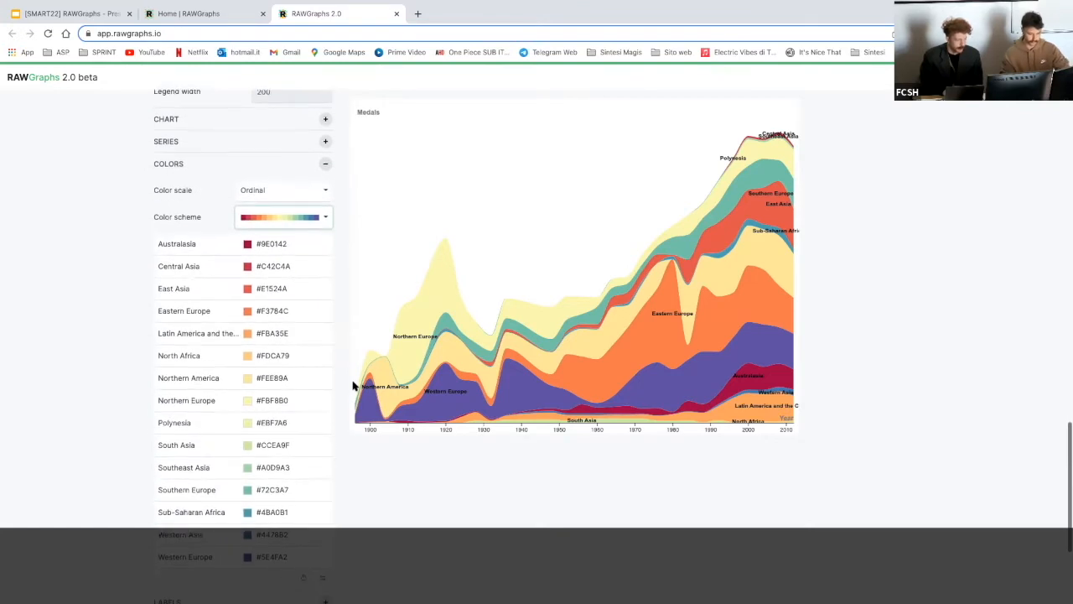
{"action": "scroll", "coordinate": [352, 464], "scroll_direction": "down", "scroll_amount": 1}
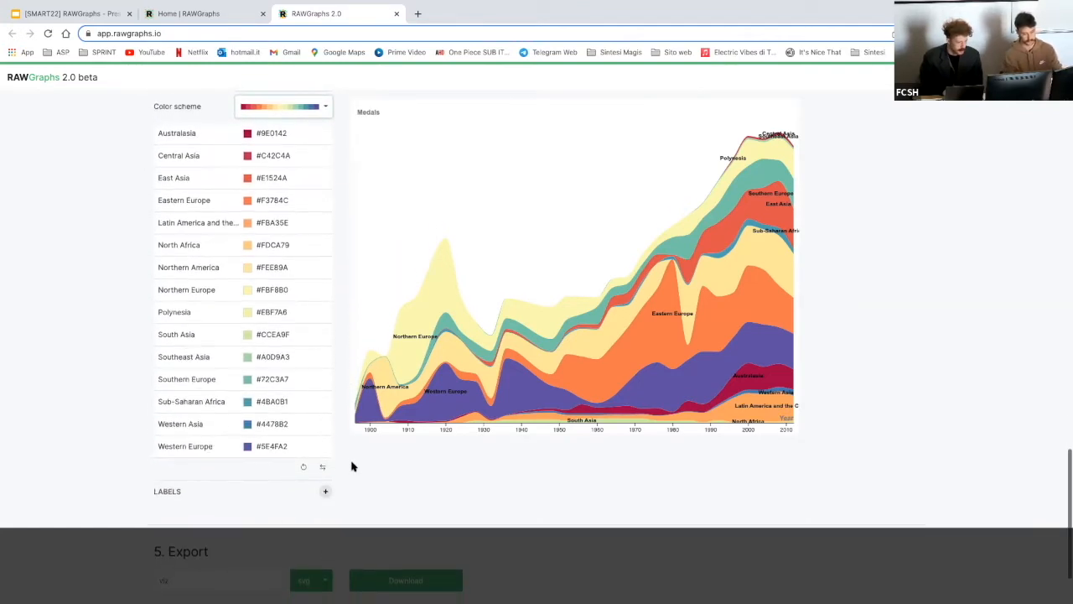
{"action": "scroll", "coordinate": [351, 466], "scroll_direction": "down", "scroll_amount": 1}
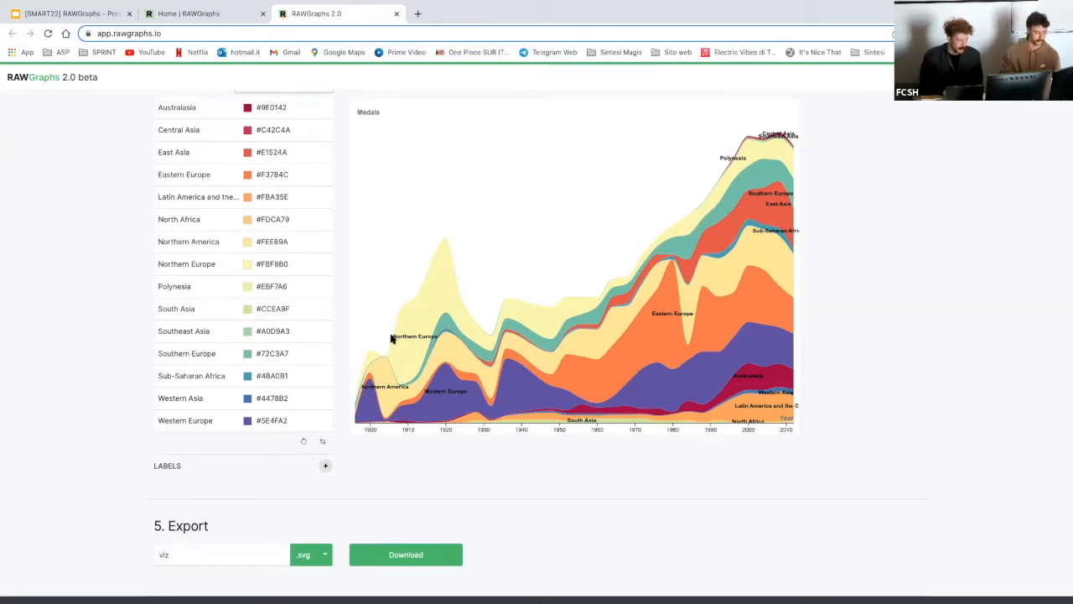
{"action": "left_click", "coordinate": [326, 467]}
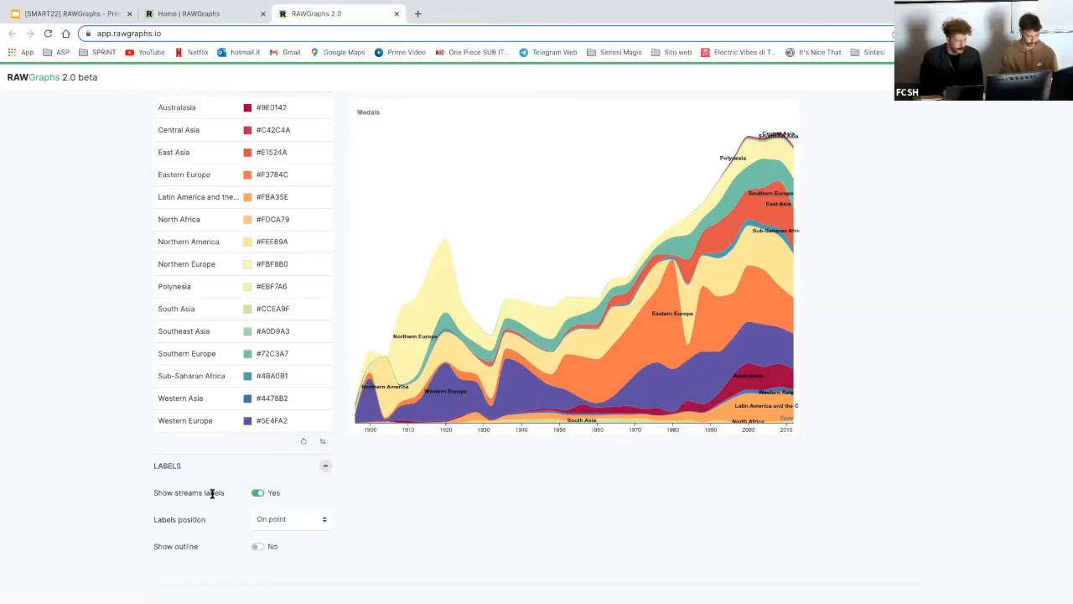
{"action": "left_click", "coordinate": [257, 546]}
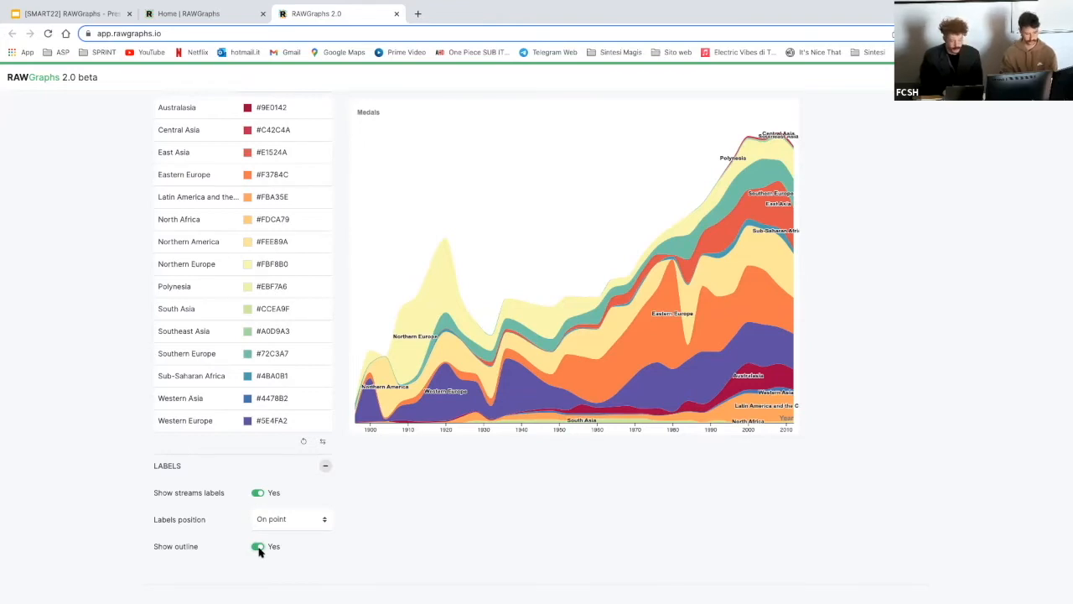
Hide the stream labels and show the color legend beside the streamgraph.
{"action": "left_click", "coordinate": [256, 494]}
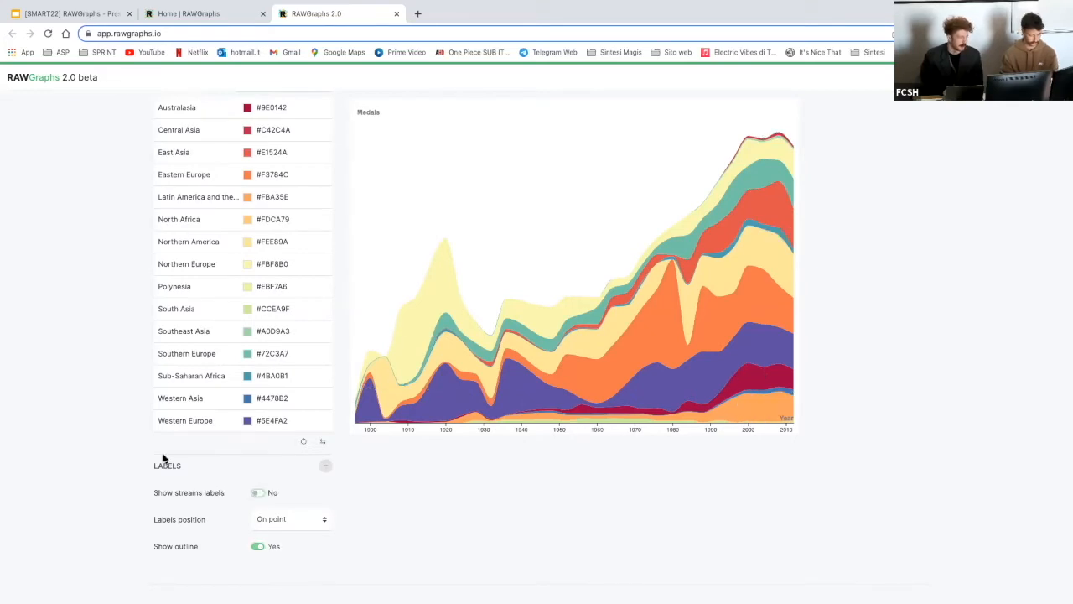
{"action": "scroll", "coordinate": [133, 418], "scroll_direction": "up", "scroll_amount": 5}
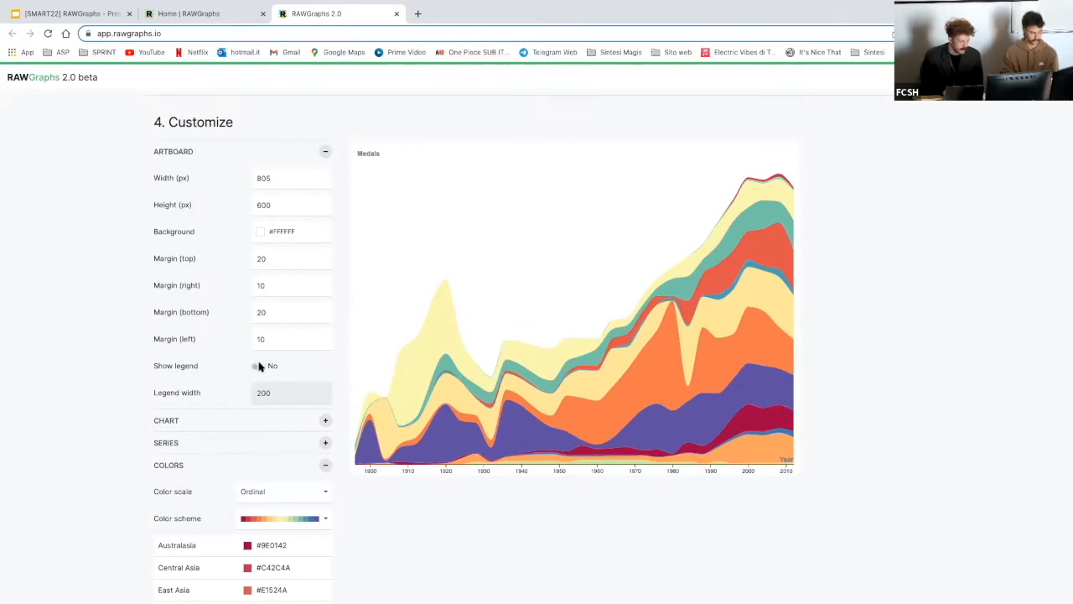
{"action": "left_click", "coordinate": [257, 367]}
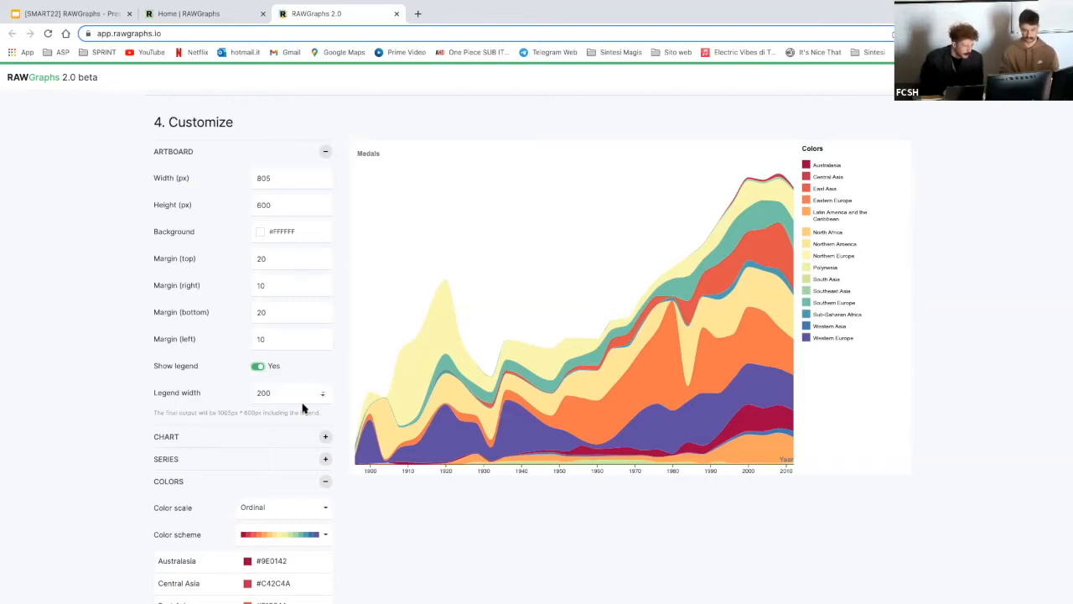
Show the Y axis on the streamgraph through its chart options.
{"action": "scroll", "coordinate": [300, 402], "scroll_direction": "down", "scroll_amount": 2}
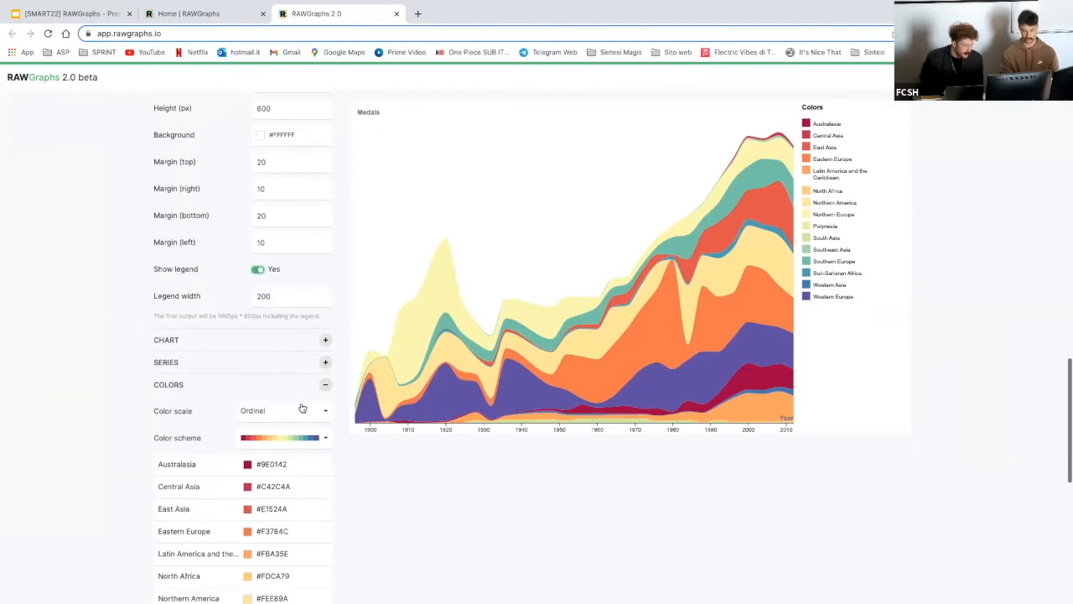
{"action": "left_click", "coordinate": [326, 341]}
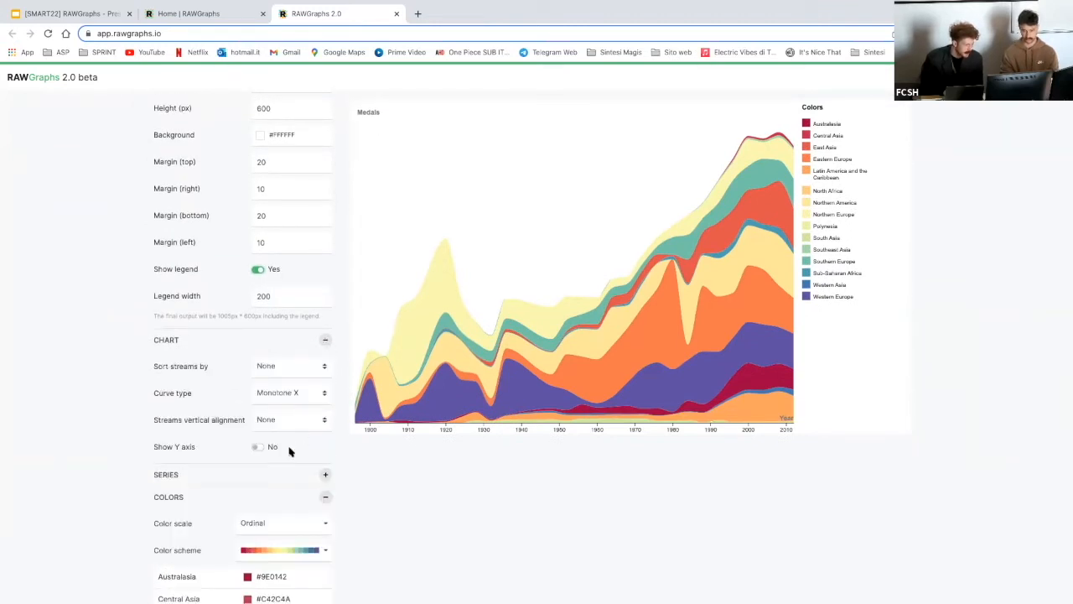
{"action": "left_click", "coordinate": [257, 447]}
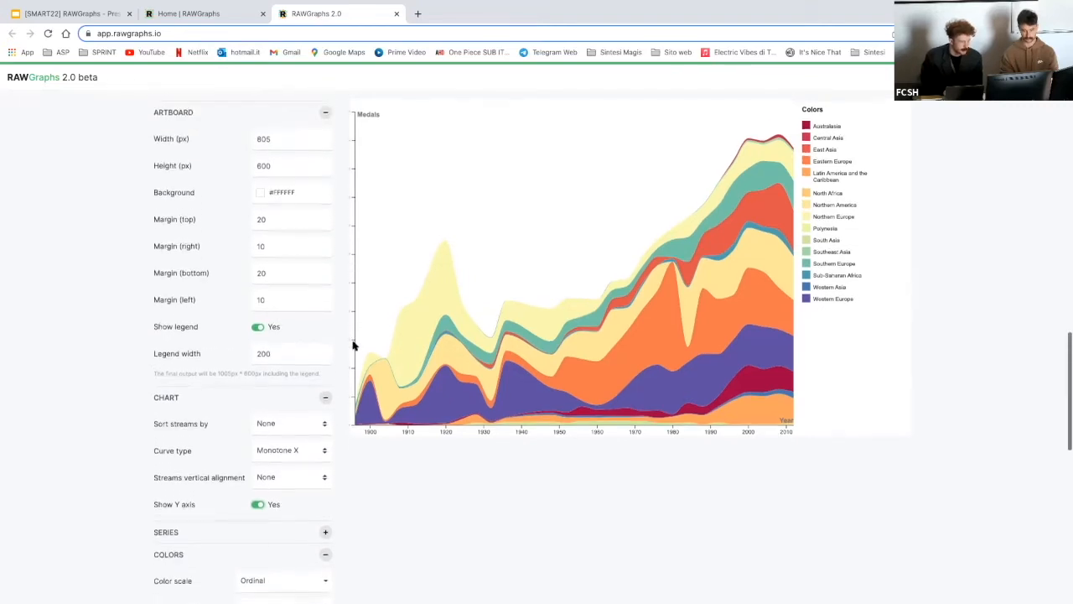
Set the artboard's left margin to 40 to make room for the Y axis values.
{"action": "scroll", "coordinate": [353, 346], "scroll_direction": "up", "scroll_amount": 2}
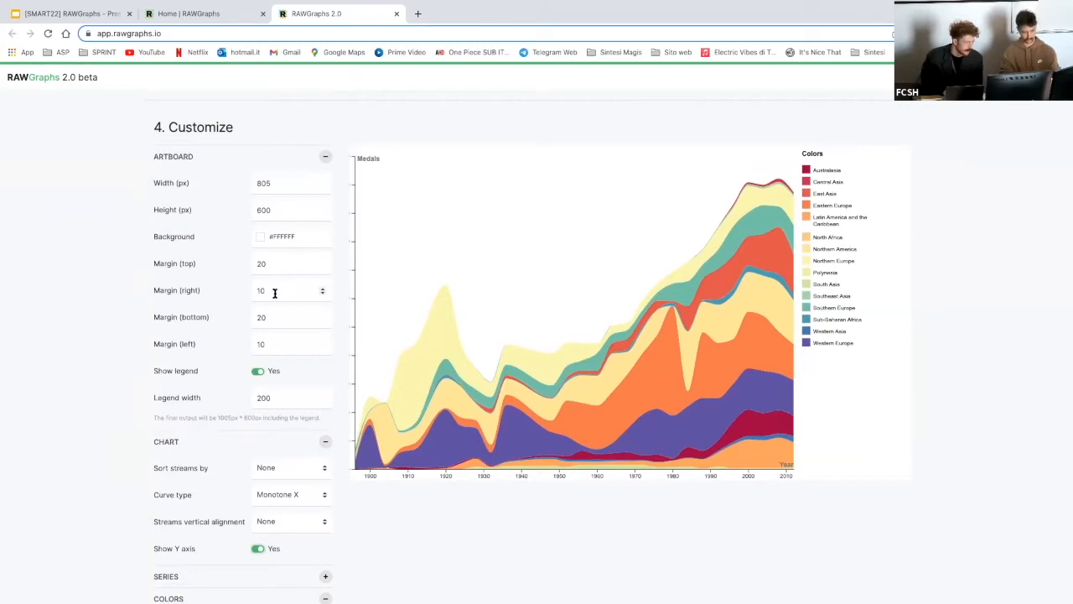
{"action": "left_click", "coordinate": [283, 346]}
{"action": "key", "text": "BackSpace"}
{"action": "key", "text": "BackSpace"}
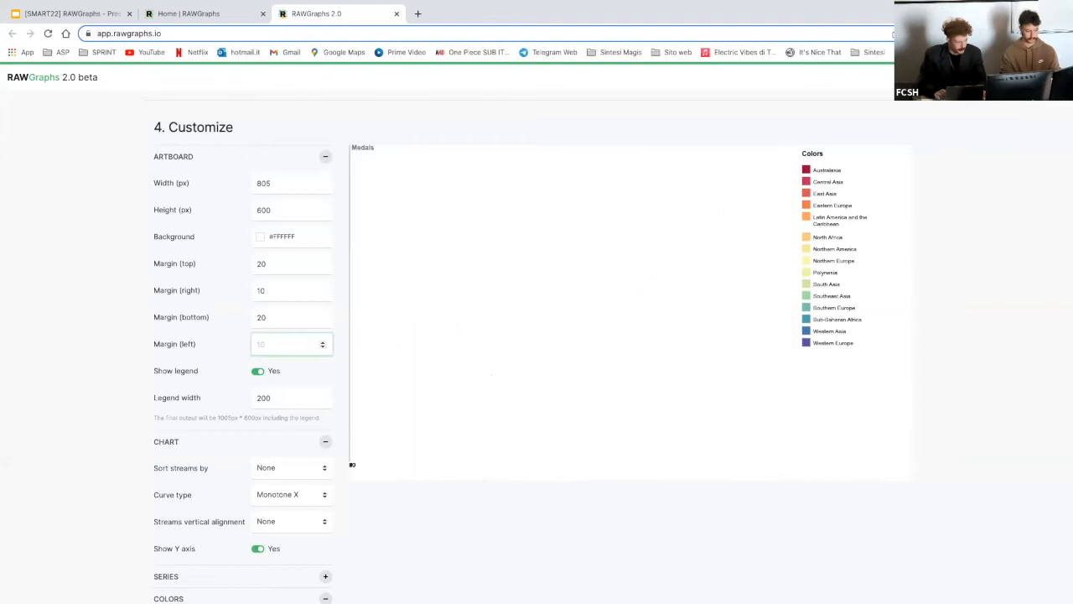
{"action": "type", "text": "40"}
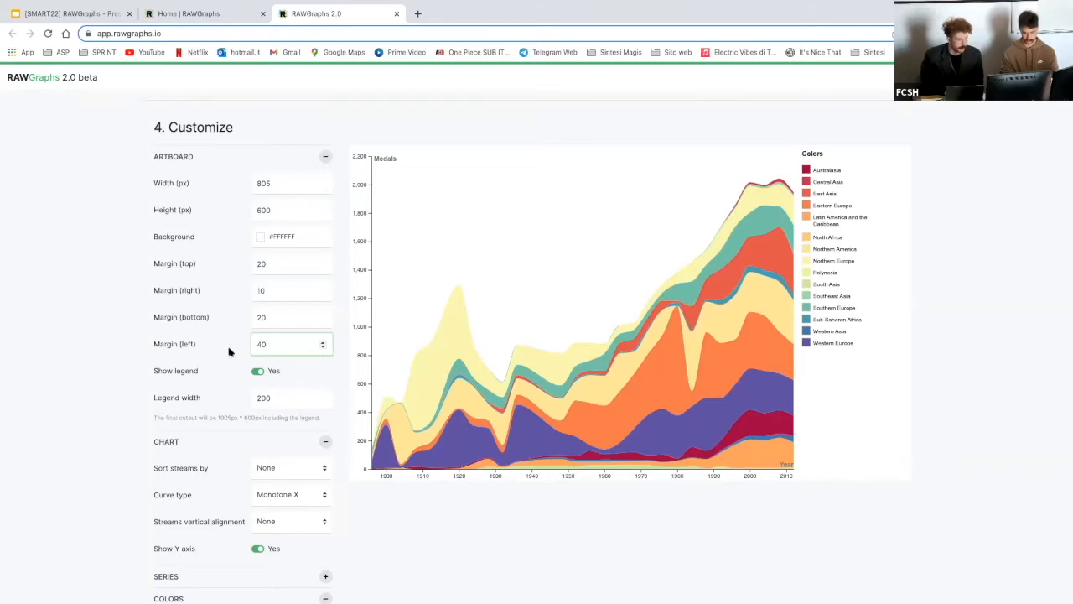
{"action": "left_click", "coordinate": [134, 368]}
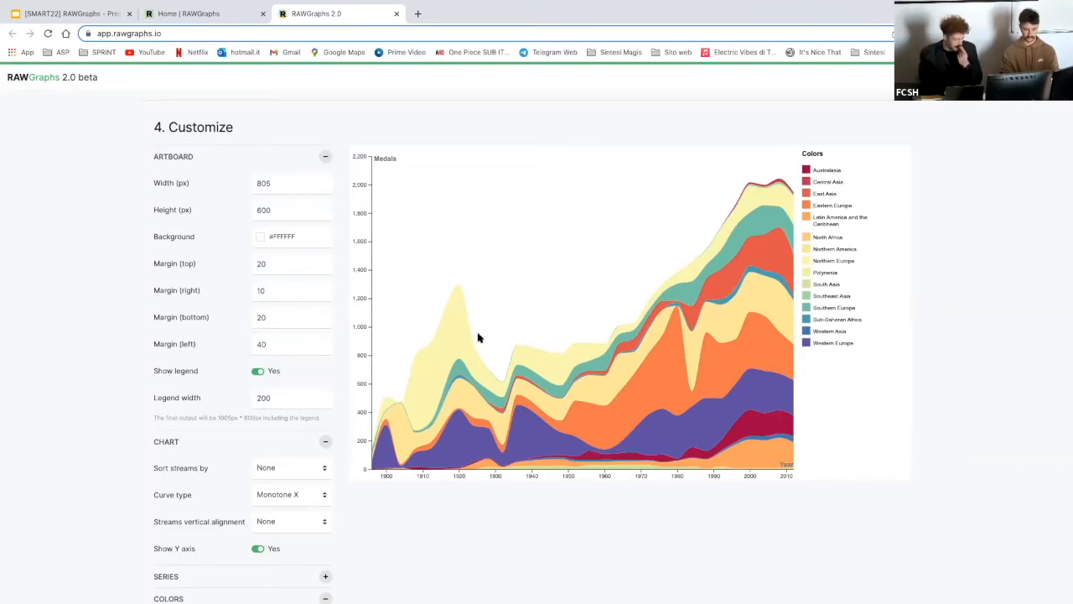
Examine the streamgraph with its Y axis and legend alongside the chart and color settings.
{"action": "scroll", "coordinate": [478, 337], "scroll_direction": "down", "scroll_amount": 1}
{"action": "scroll", "coordinate": [478, 337], "scroll_direction": "up", "scroll_amount": 1}
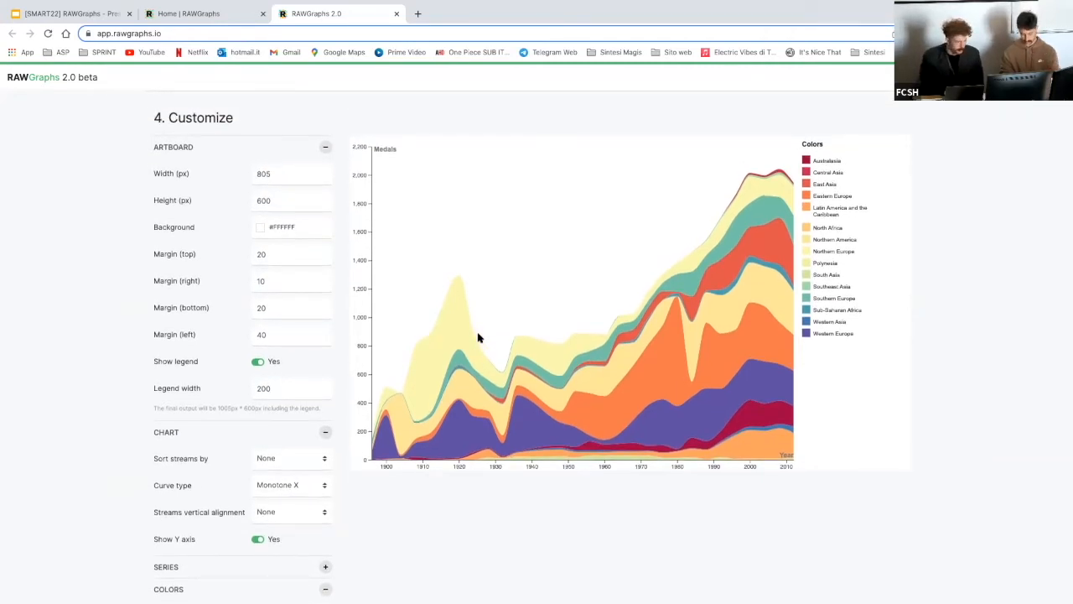
{"action": "scroll", "coordinate": [478, 337], "scroll_direction": "down", "scroll_amount": 1}
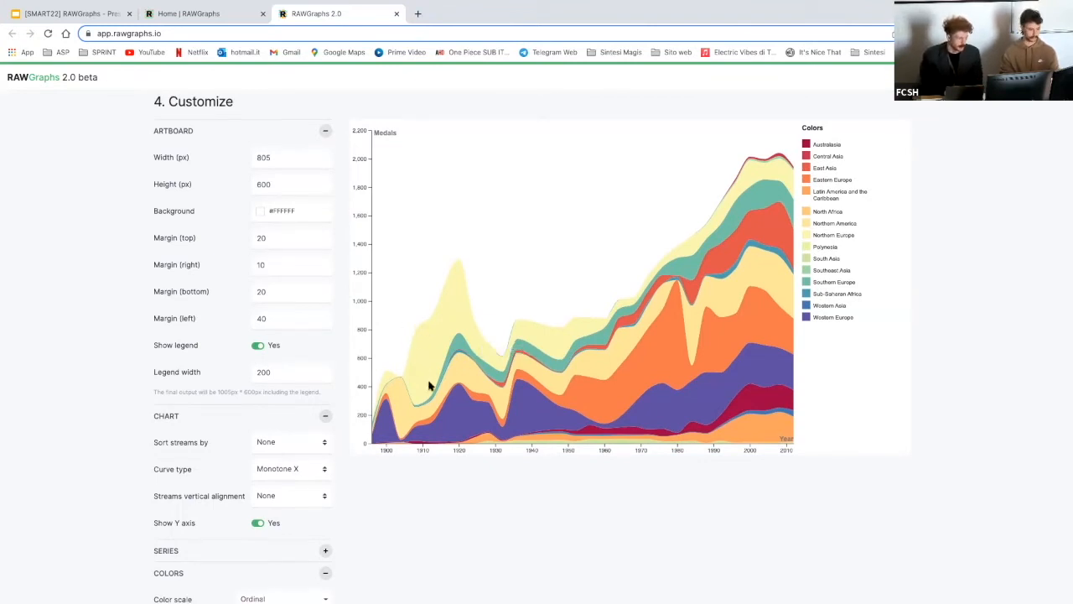
{"action": "scroll", "coordinate": [436, 496], "scroll_direction": "down", "scroll_amount": 1}
{"action": "scroll", "coordinate": [436, 497], "scroll_direction": "up", "scroll_amount": 1}
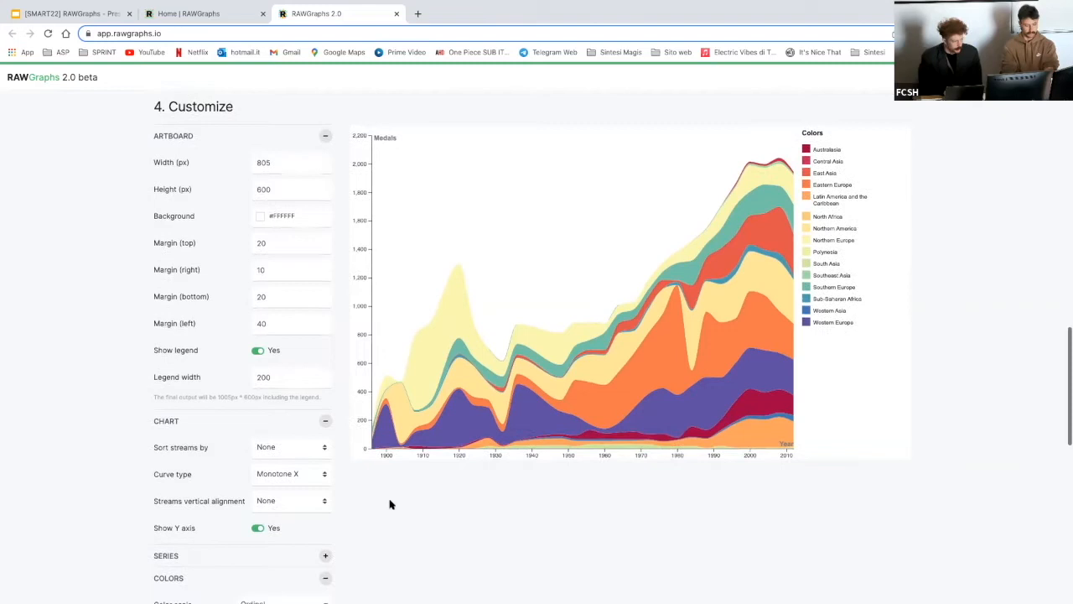
{"action": "scroll", "coordinate": [390, 504], "scroll_direction": "down", "scroll_amount": 1}
{"action": "scroll", "coordinate": [390, 504], "scroll_direction": "up", "scroll_amount": 1}
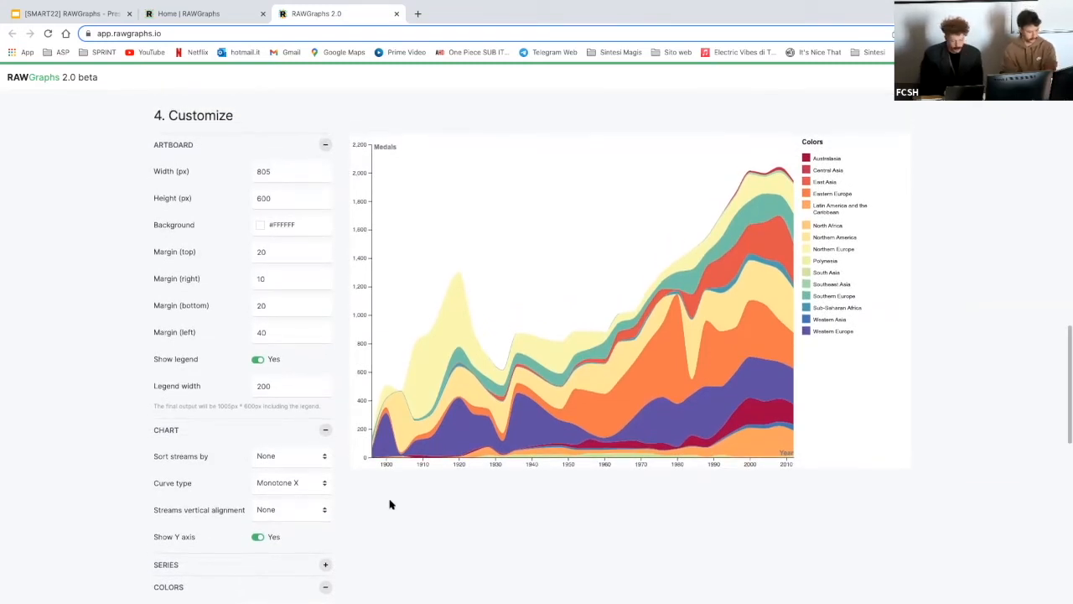
{"action": "scroll", "coordinate": [390, 504], "scroll_direction": "down", "scroll_amount": 2}
{"action": "scroll", "coordinate": [390, 503], "scroll_direction": "down", "scroll_amount": 5}
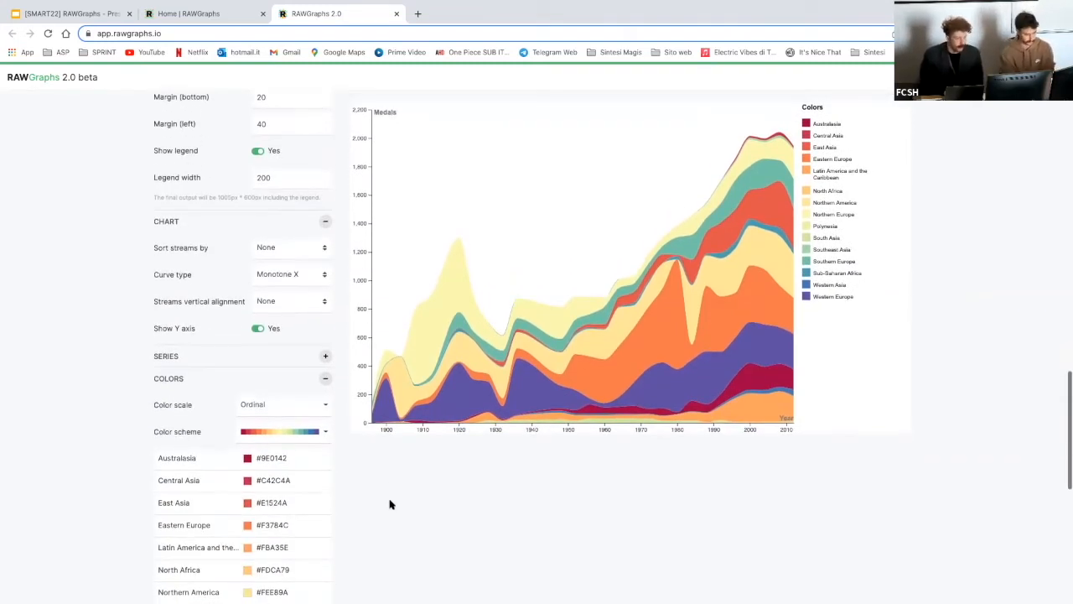
{"action": "scroll", "coordinate": [390, 504], "scroll_direction": "down", "scroll_amount": 1}
Try the Step curve type for the streams and settle on the Linear curve type.
{"action": "scroll", "coordinate": [390, 504], "scroll_direction": "up", "scroll_amount": 4}
{"action": "scroll", "coordinate": [389, 504], "scroll_direction": "up", "scroll_amount": 1}
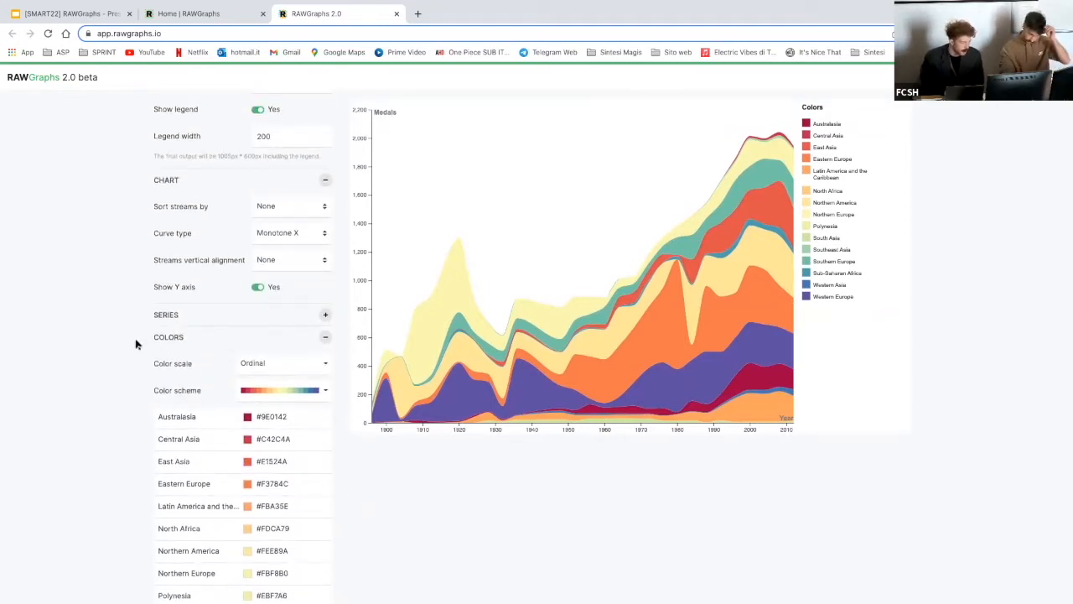
{"action": "scroll", "coordinate": [137, 343], "scroll_direction": "up", "scroll_amount": 2}
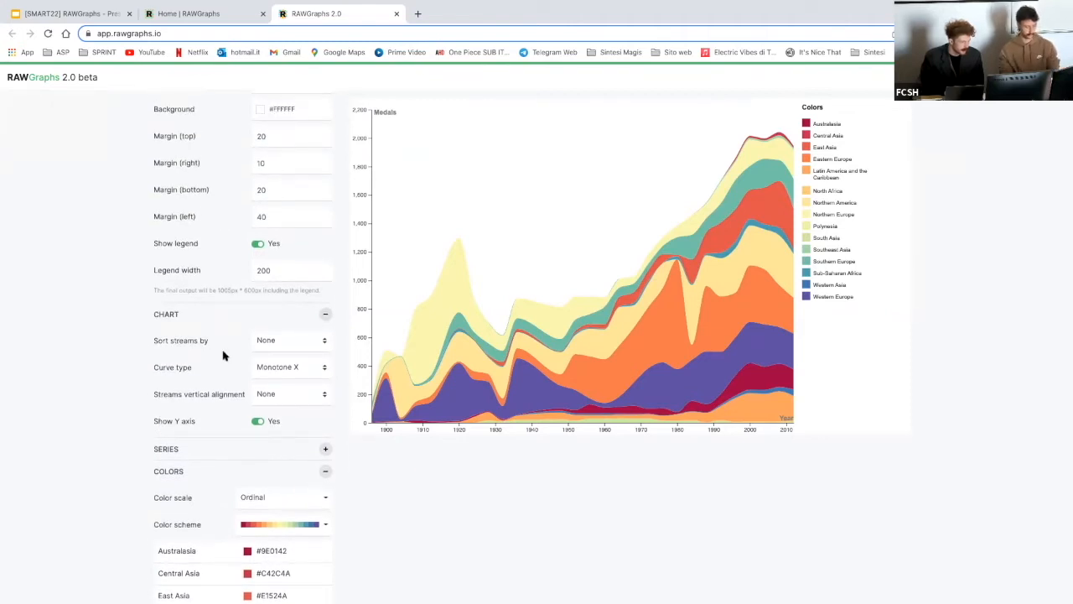
{"action": "left_click", "coordinate": [316, 367]}
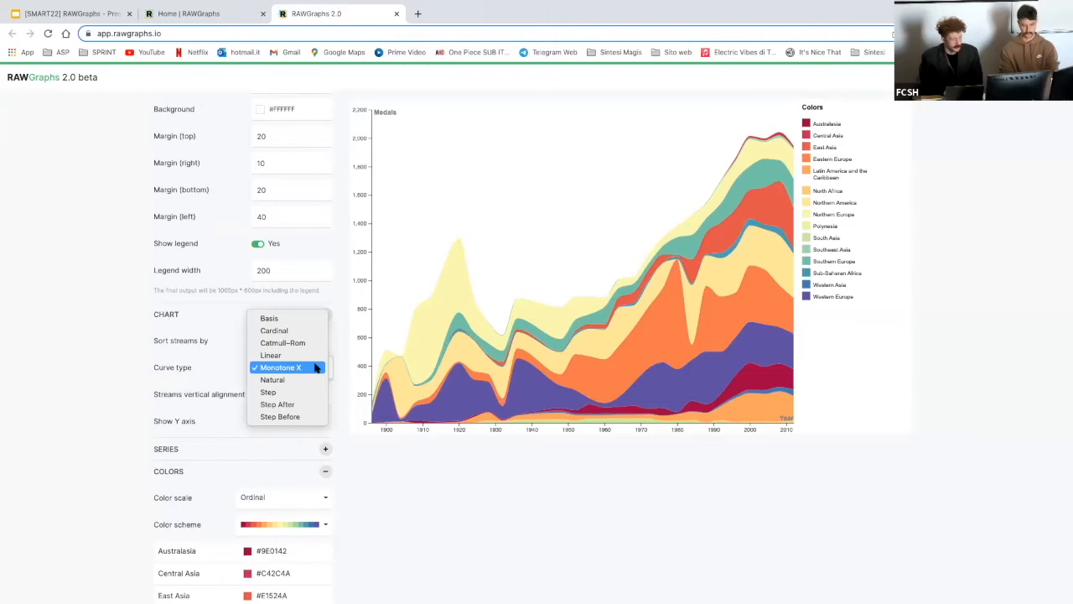
{"action": "left_click", "coordinate": [289, 394]}
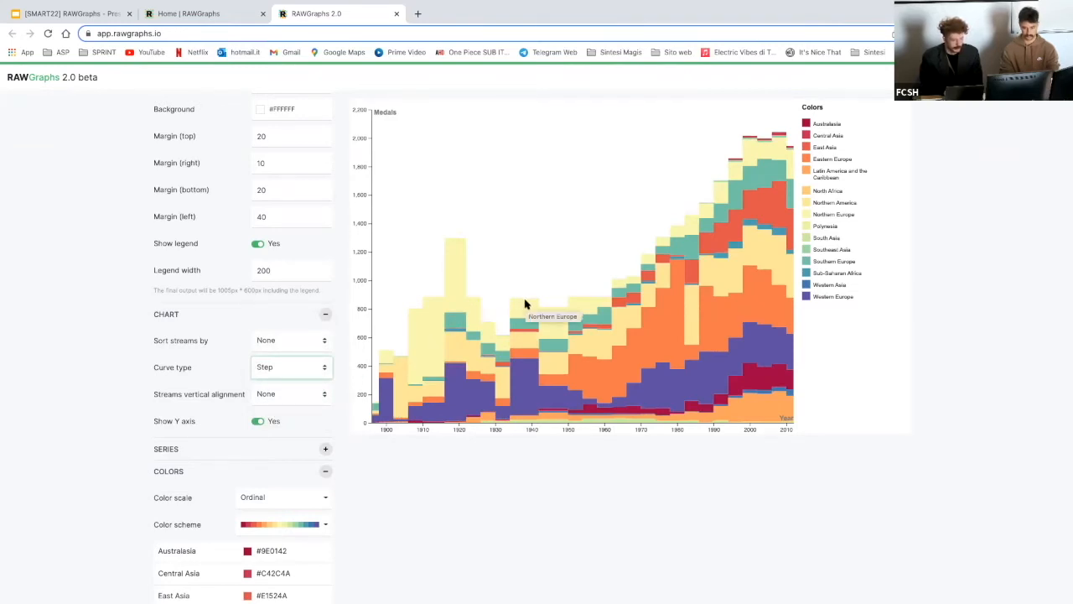
{"action": "left_click", "coordinate": [321, 376]}
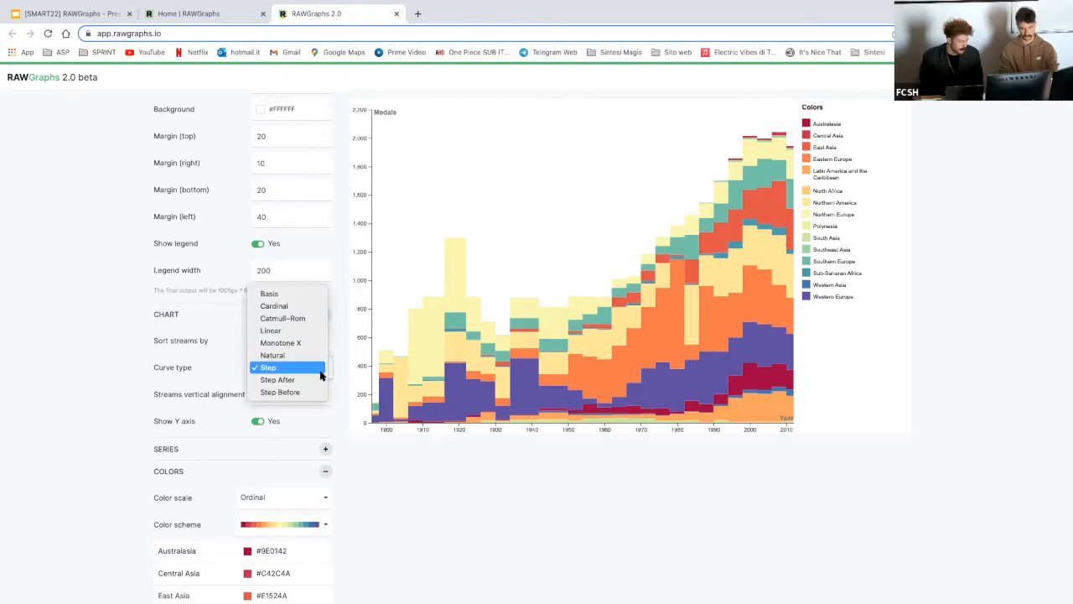
{"action": "left_click", "coordinate": [304, 332]}
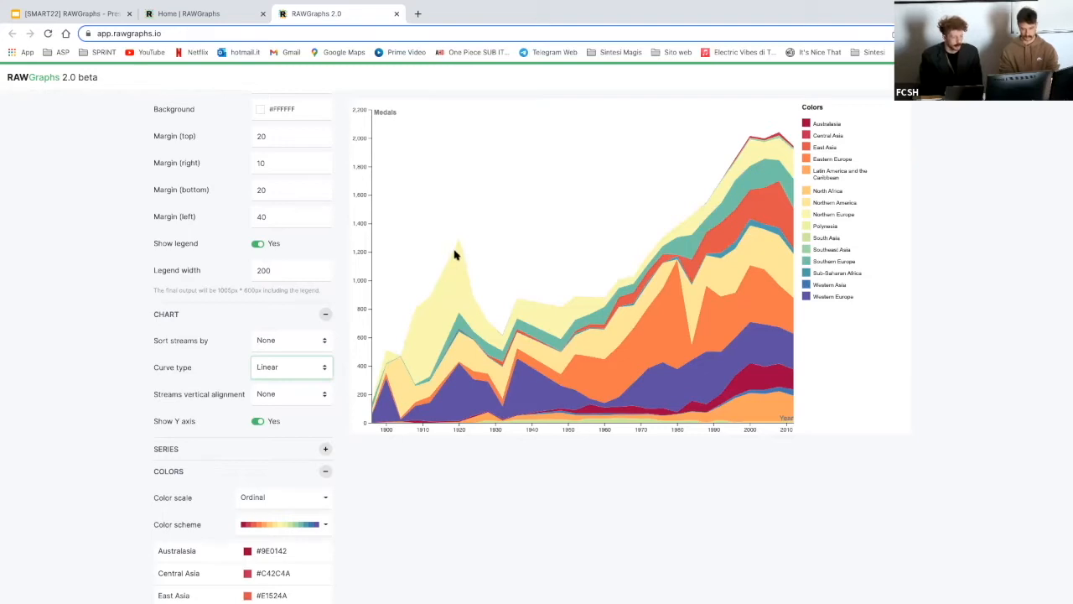
Try the Expand and Silhouette vertical alignments for the streams and set the alignment back to None.
{"action": "scroll", "coordinate": [465, 402], "scroll_direction": "up", "scroll_amount": 1}
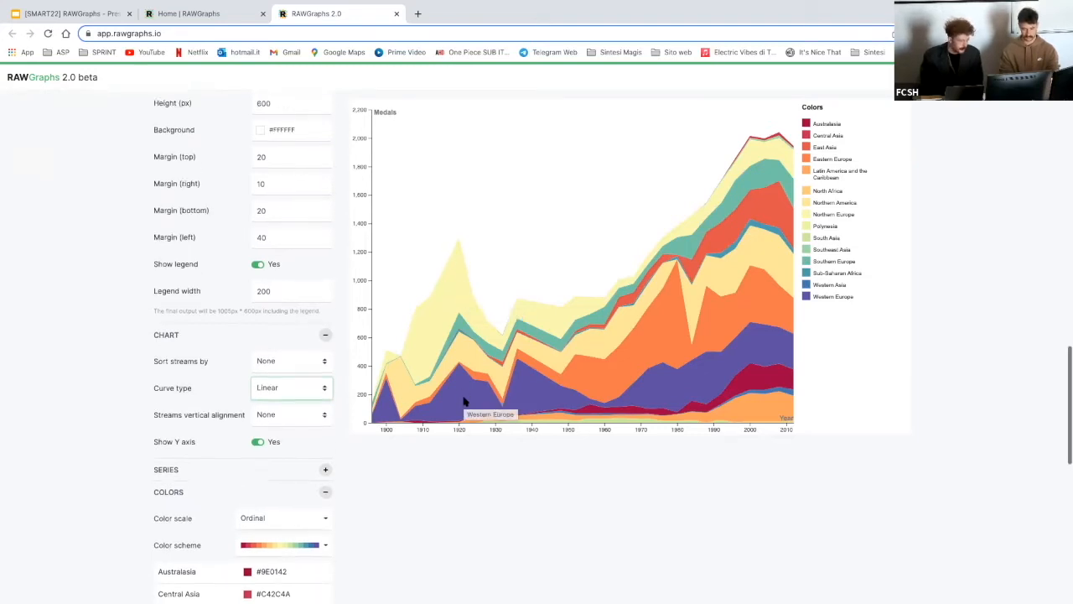
{"action": "scroll", "coordinate": [465, 402], "scroll_direction": "up", "scroll_amount": 1}
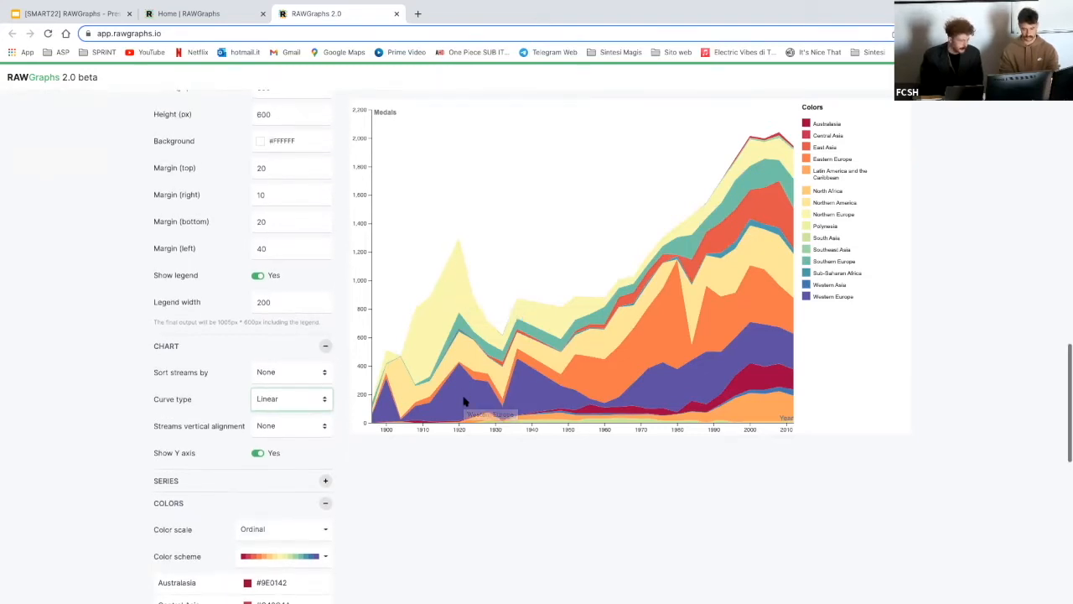
{"action": "left_click", "coordinate": [302, 428]}
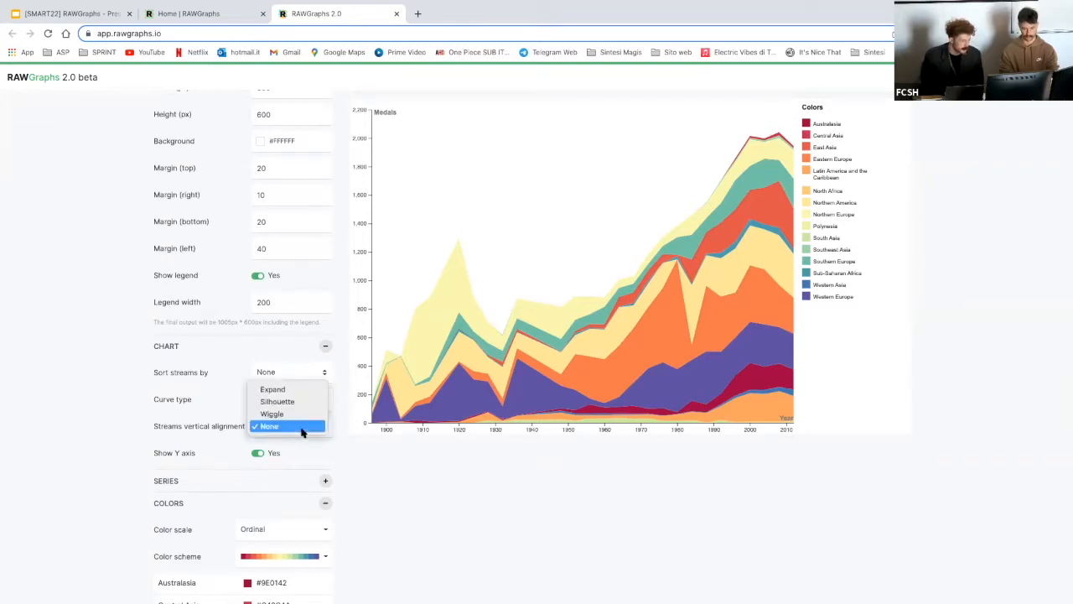
{"action": "left_click", "coordinate": [283, 391]}
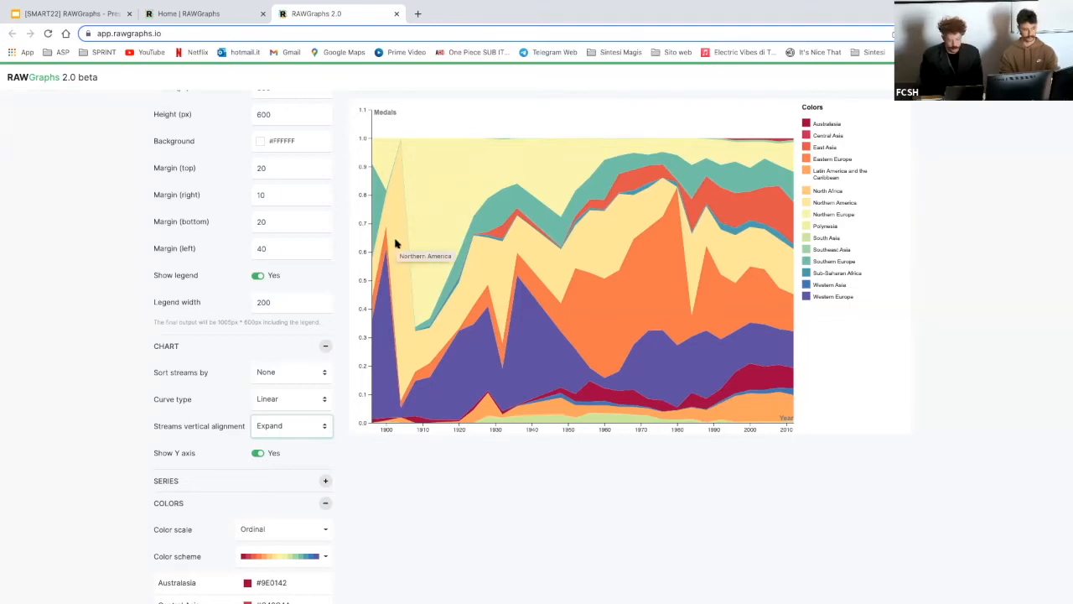
{"action": "left_click", "coordinate": [314, 427]}
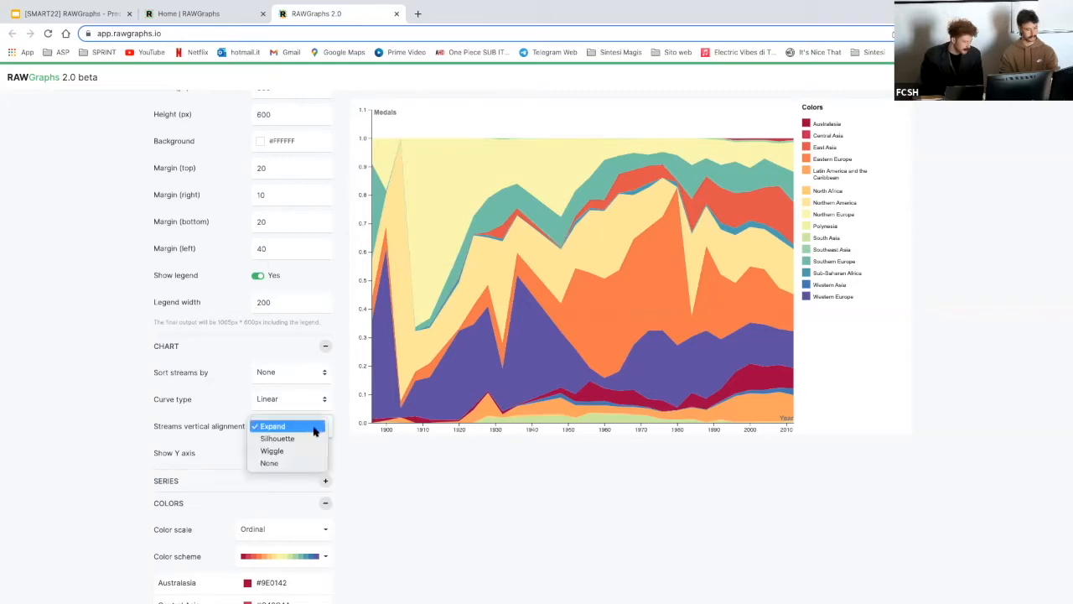
{"action": "left_click", "coordinate": [311, 438]}
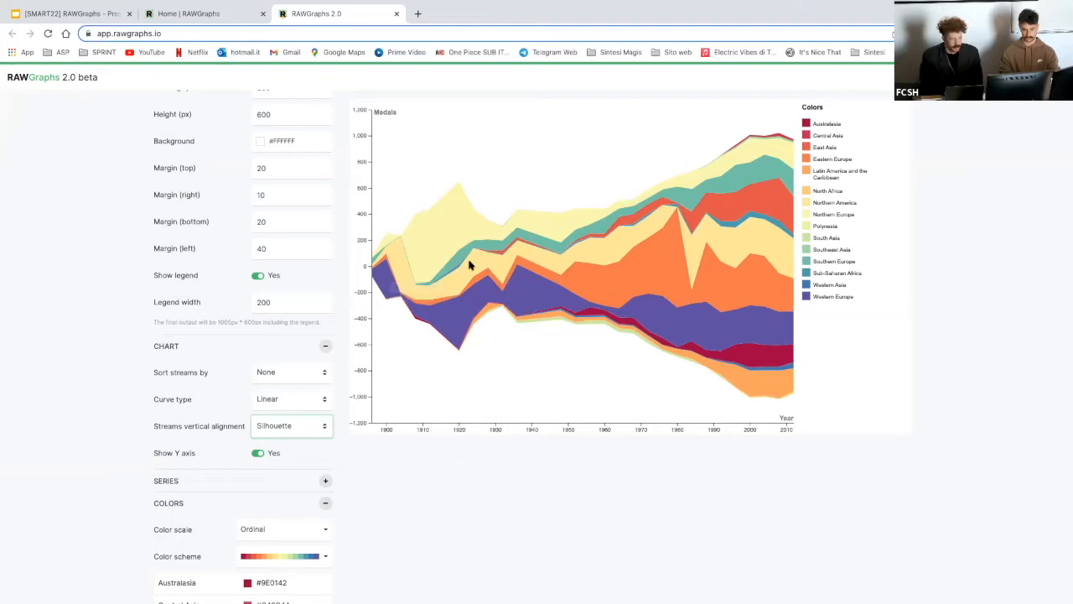
{"action": "left_click", "coordinate": [321, 432]}
{"action": "left_click", "coordinate": [310, 450]}
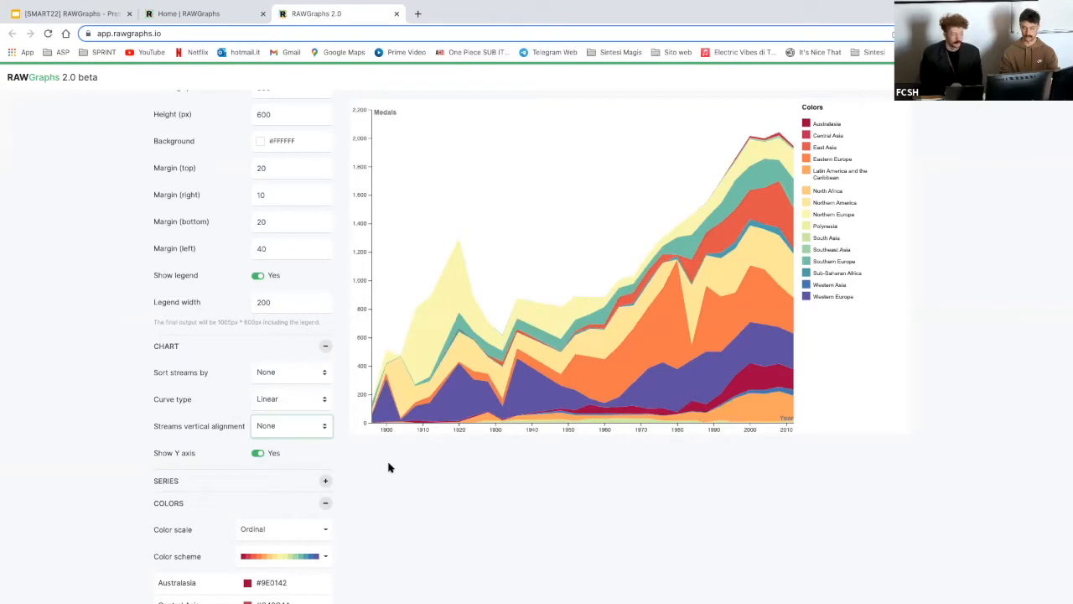
Export the visualization as a .rawgraphs project file named viz and download it.
{"action": "scroll", "coordinate": [388, 467], "scroll_direction": "down", "scroll_amount": 5}
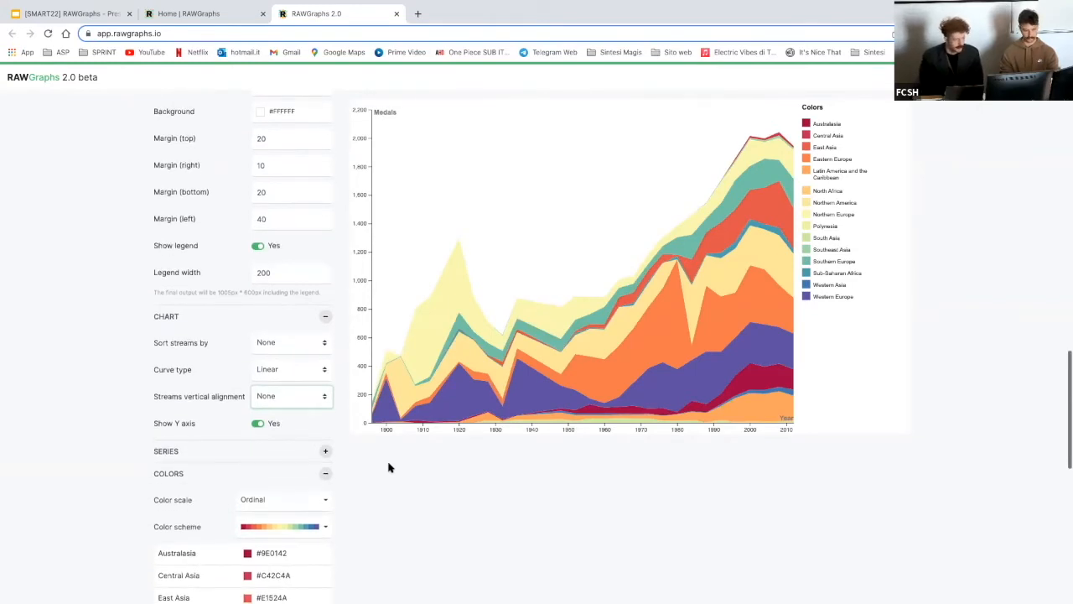
{"action": "scroll", "coordinate": [388, 467], "scroll_direction": "down", "scroll_amount": 3}
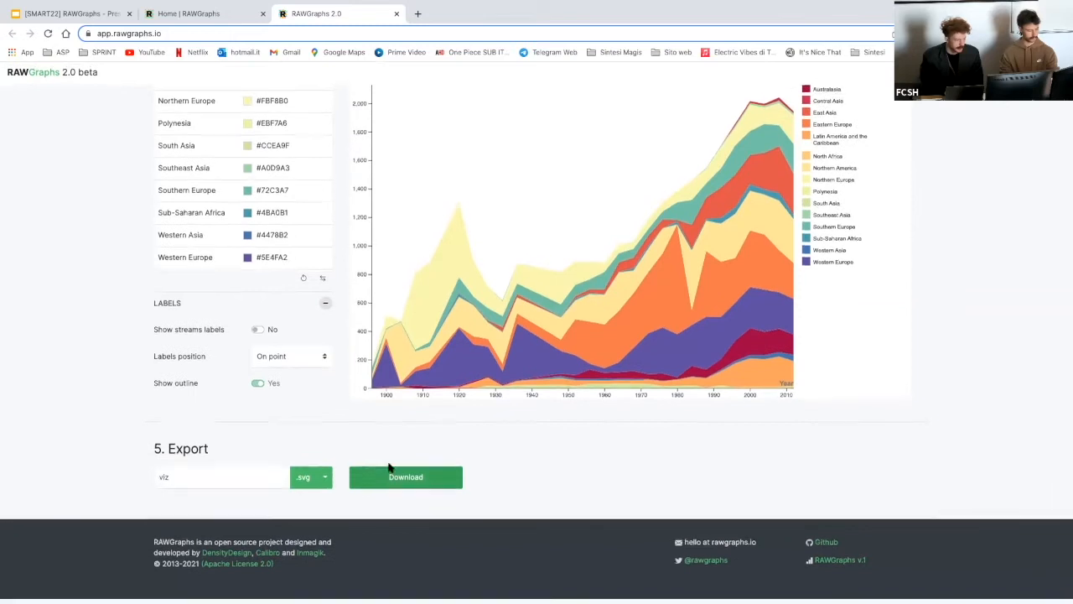
{"action": "left_click", "coordinate": [316, 485]}
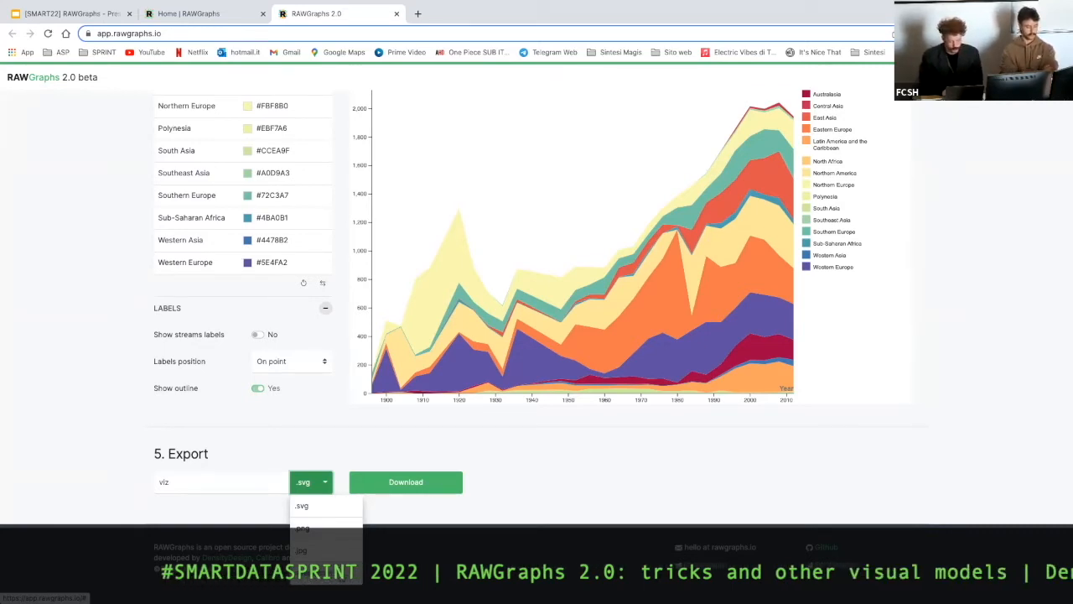
{"action": "left_click", "coordinate": [341, 575]}
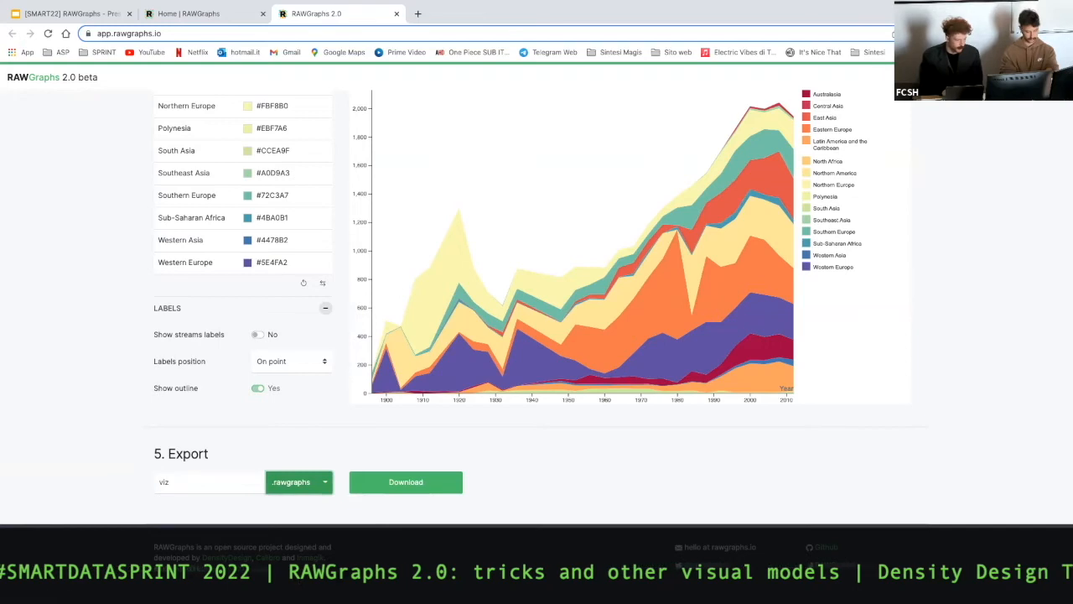
{"action": "left_click", "coordinate": [405, 484]}
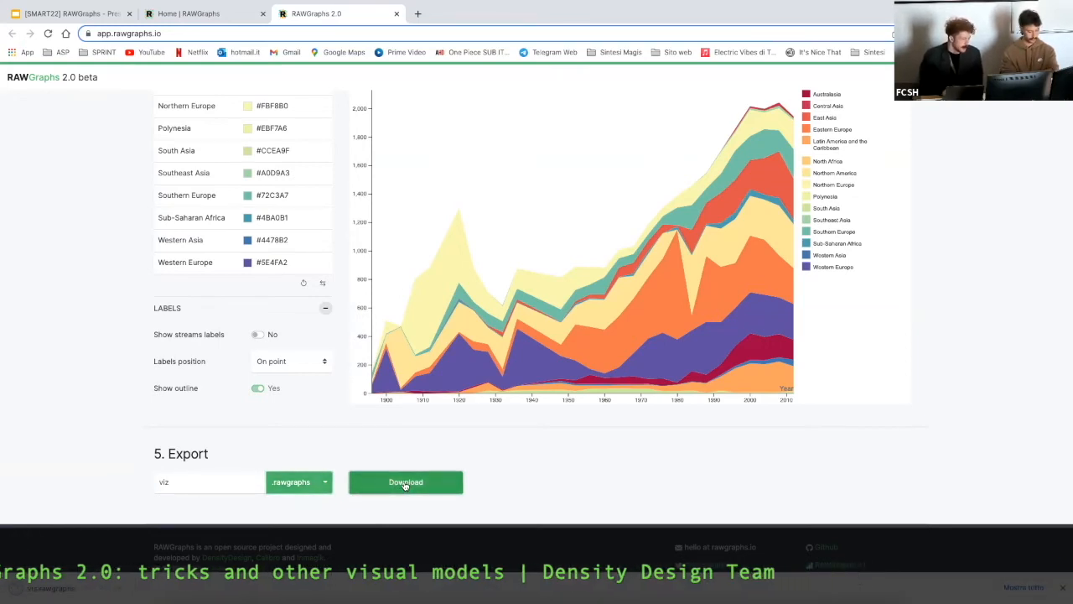
Review the whole project from the loaded data and chart choice through the mapping to the customized streamgraph.
{"action": "scroll", "coordinate": [344, 438], "scroll_direction": "up", "scroll_amount": 1}
{"action": "scroll", "coordinate": [345, 438], "scroll_direction": "down", "scroll_amount": 1}
{"action": "scroll", "coordinate": [343, 438], "scroll_direction": "up", "scroll_amount": 15}
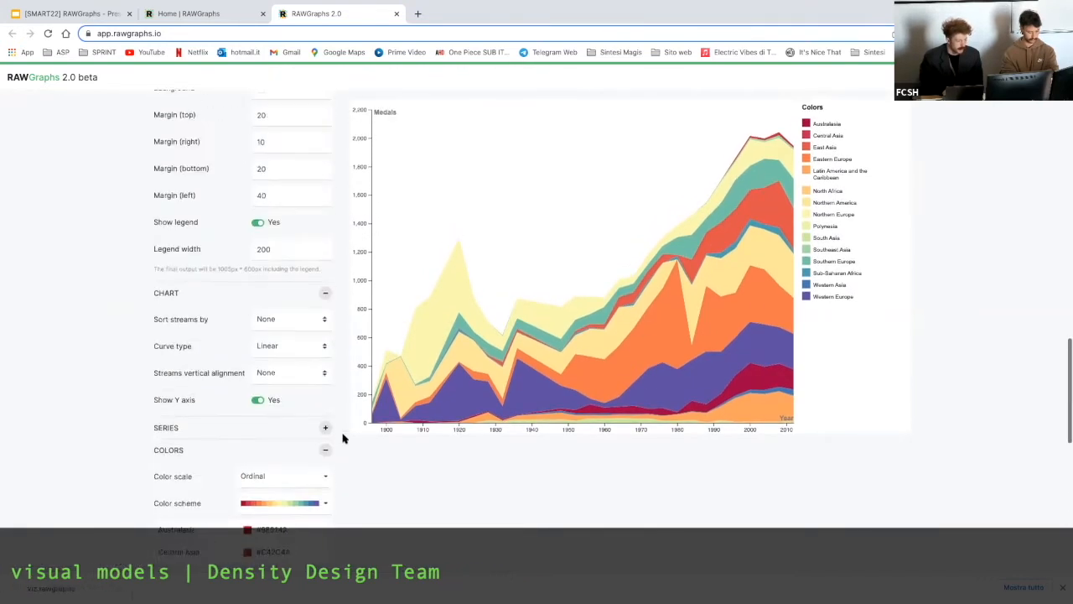
{"action": "scroll", "coordinate": [343, 438], "scroll_direction": "up", "scroll_amount": 8}
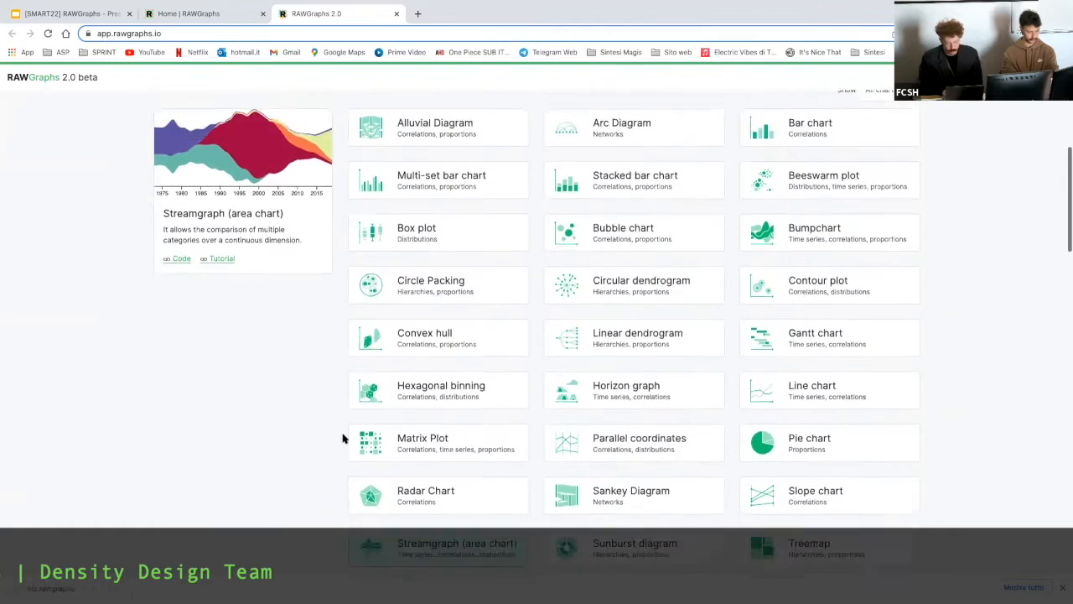
{"action": "scroll", "coordinate": [343, 437], "scroll_direction": "up", "scroll_amount": 4}
{"action": "scroll", "coordinate": [343, 437], "scroll_direction": "down", "scroll_amount": 5}
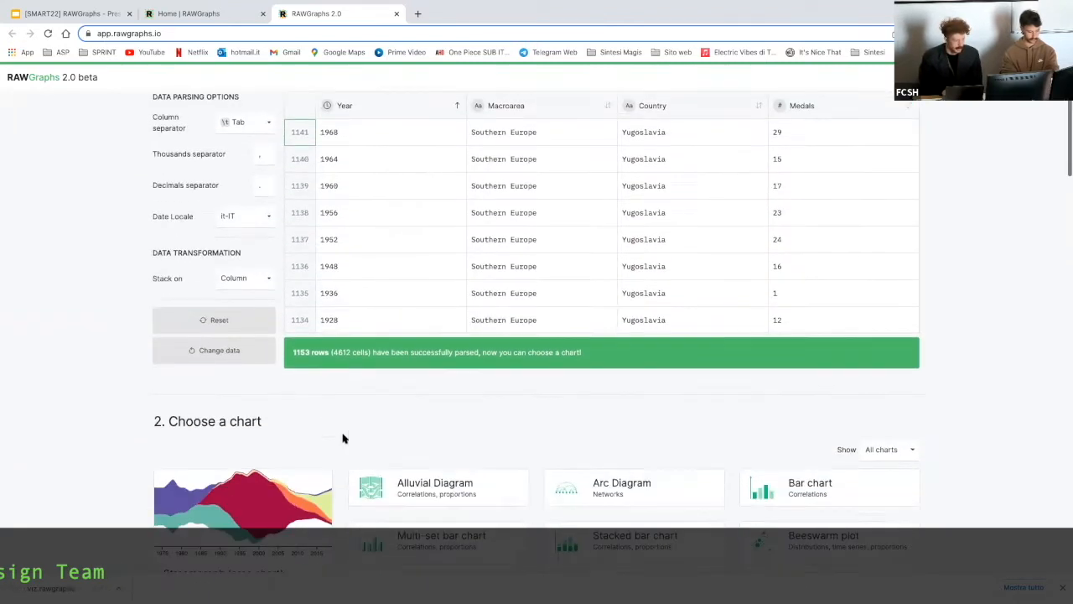
{"action": "scroll", "coordinate": [343, 437], "scroll_direction": "down", "scroll_amount": 10}
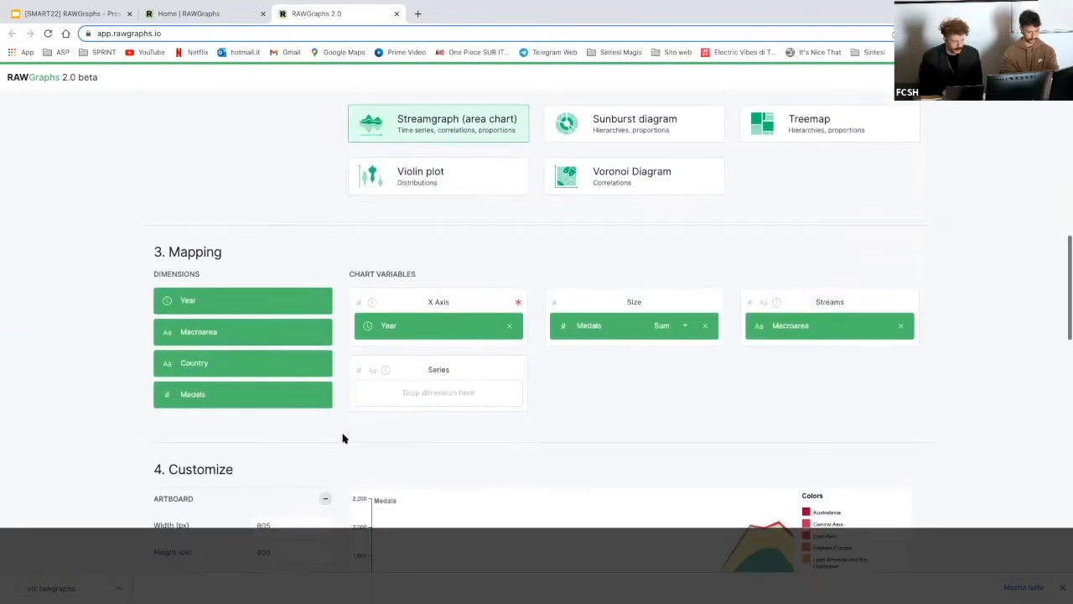
{"action": "scroll", "coordinate": [343, 437], "scroll_direction": "down", "scroll_amount": 2}
{"action": "scroll", "coordinate": [342, 438], "scroll_direction": "down", "scroll_amount": 1}
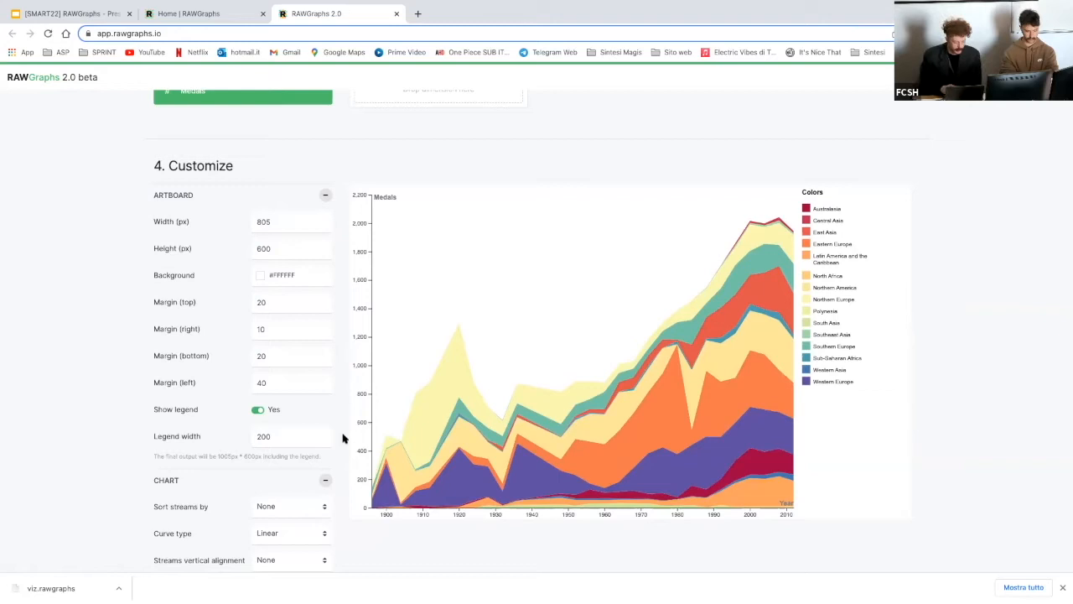
{"action": "scroll", "coordinate": [342, 438], "scroll_direction": "up", "scroll_amount": 15}
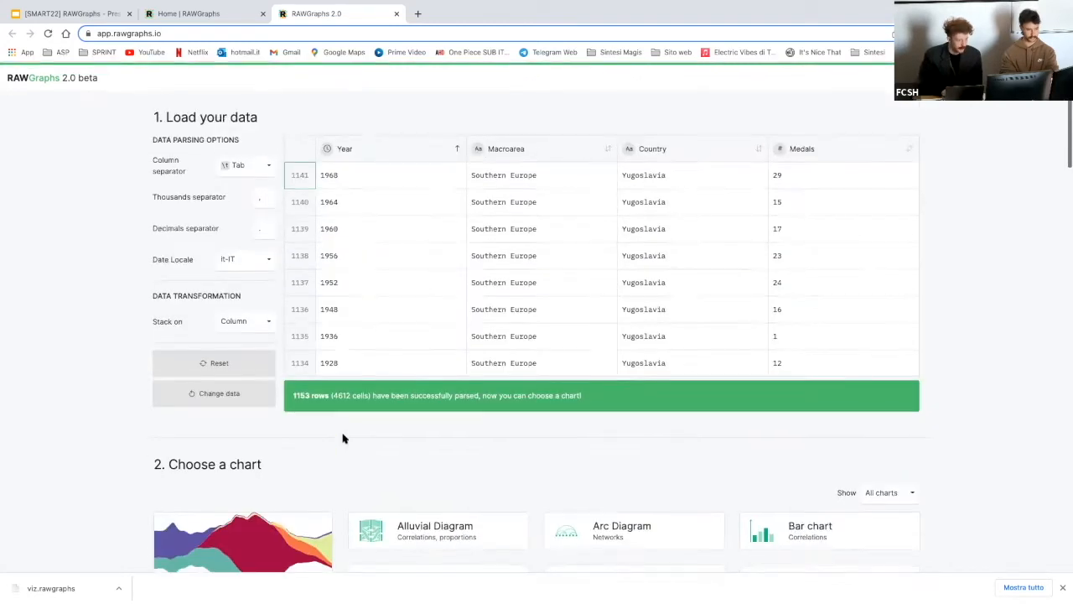
Reload the page and open the saved project file viz.rawgraphs from the Download folder.
{"action": "key", "text": "F5"}
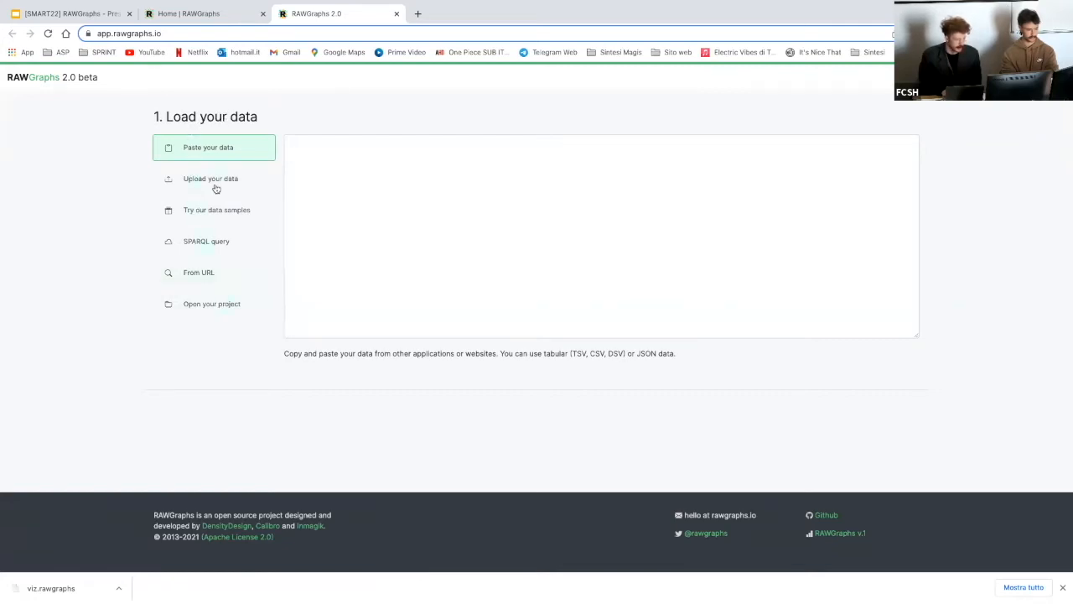
{"action": "left_click", "coordinate": [217, 311]}
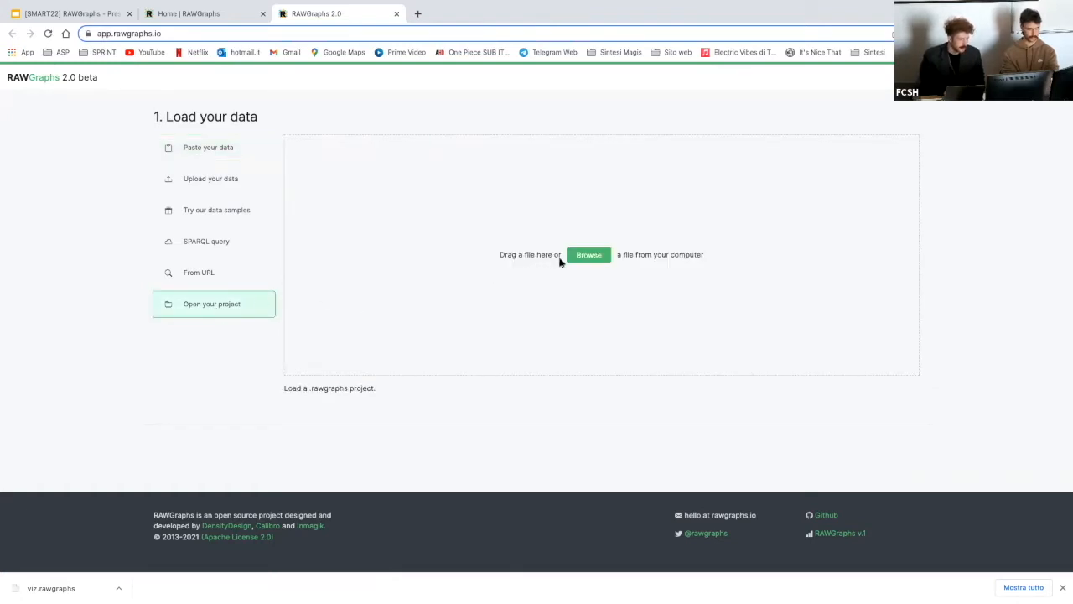
{"action": "left_click", "coordinate": [587, 257]}
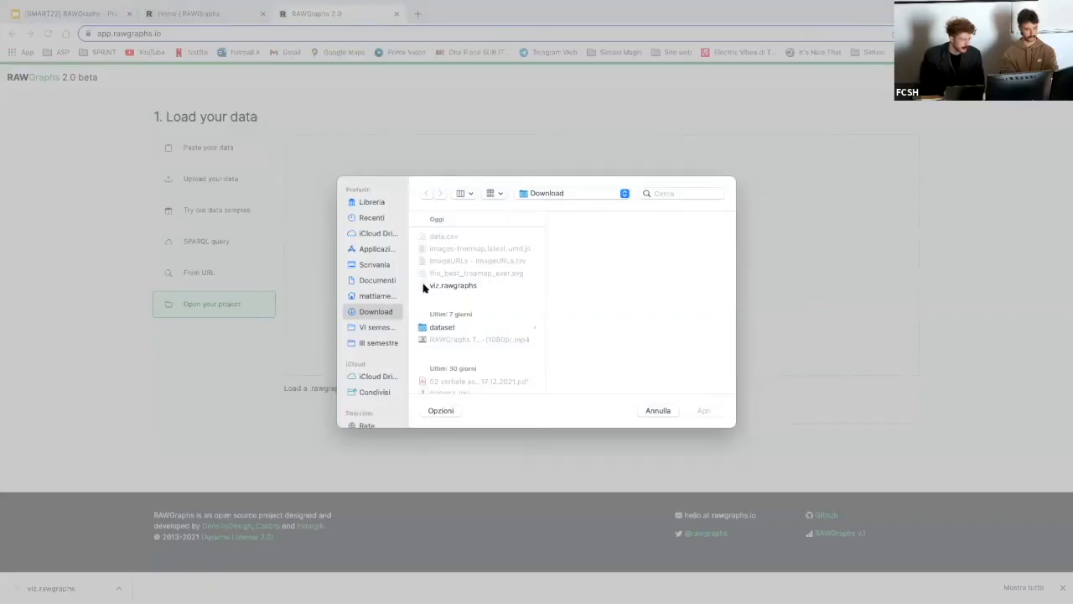
{"action": "left_click", "coordinate": [463, 286]}
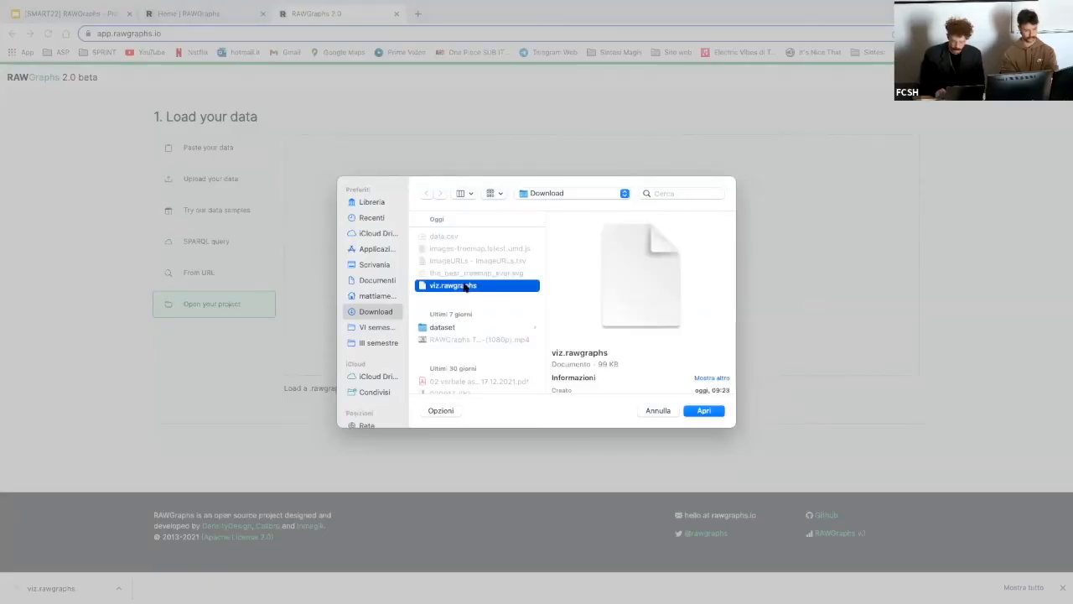
{"action": "key", "text": "Return"}
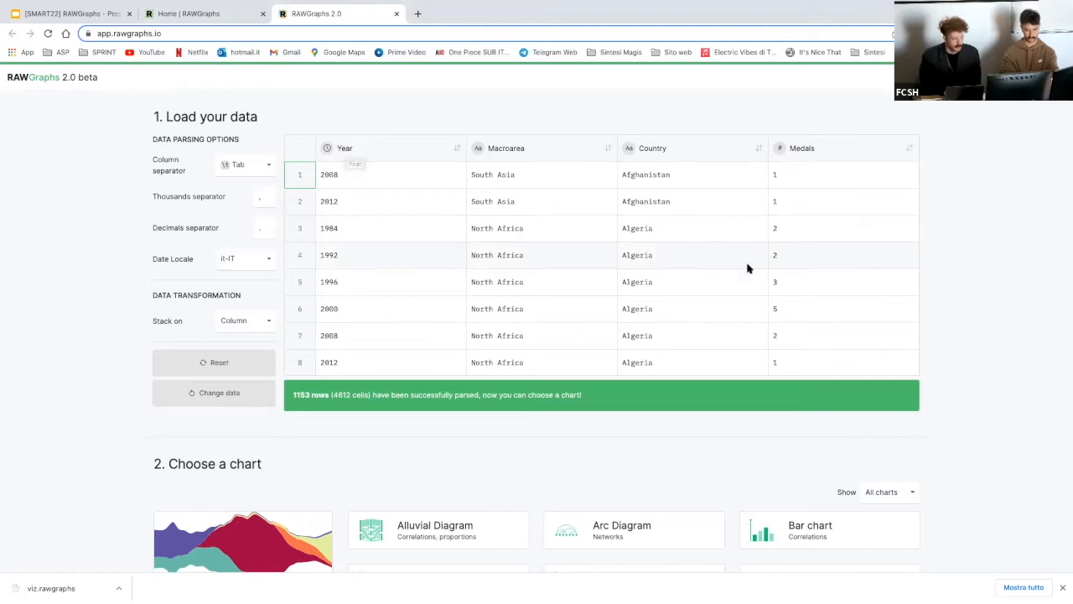
Examine the reopened project's chart choice, variable mapping, artboard settings and streamgraph.
{"action": "scroll", "coordinate": [942, 443], "scroll_direction": "down", "scroll_amount": 8}
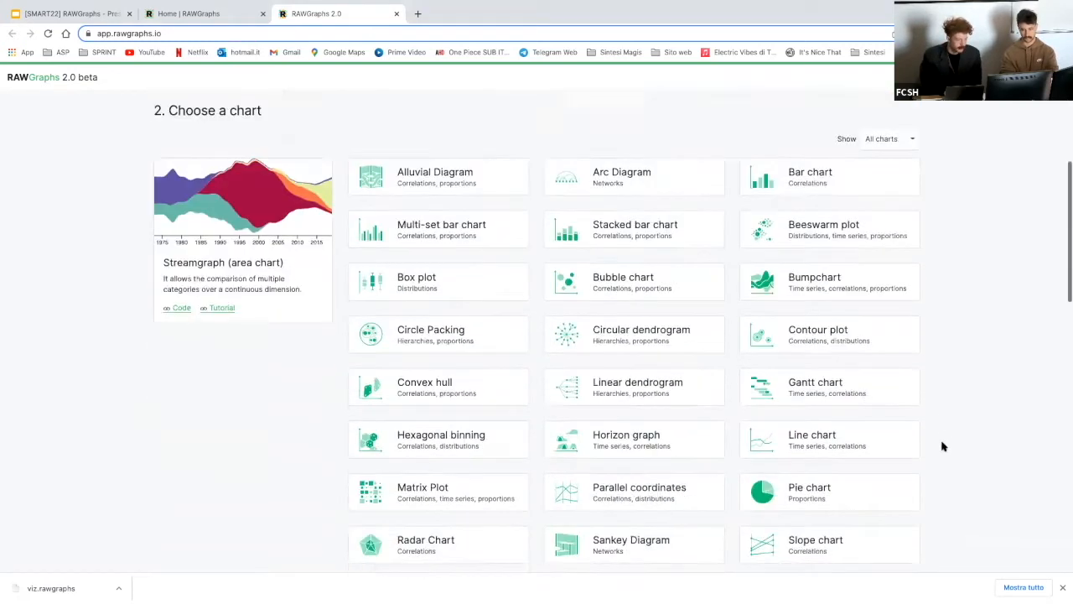
{"action": "scroll", "coordinate": [941, 446], "scroll_direction": "down", "scroll_amount": 2}
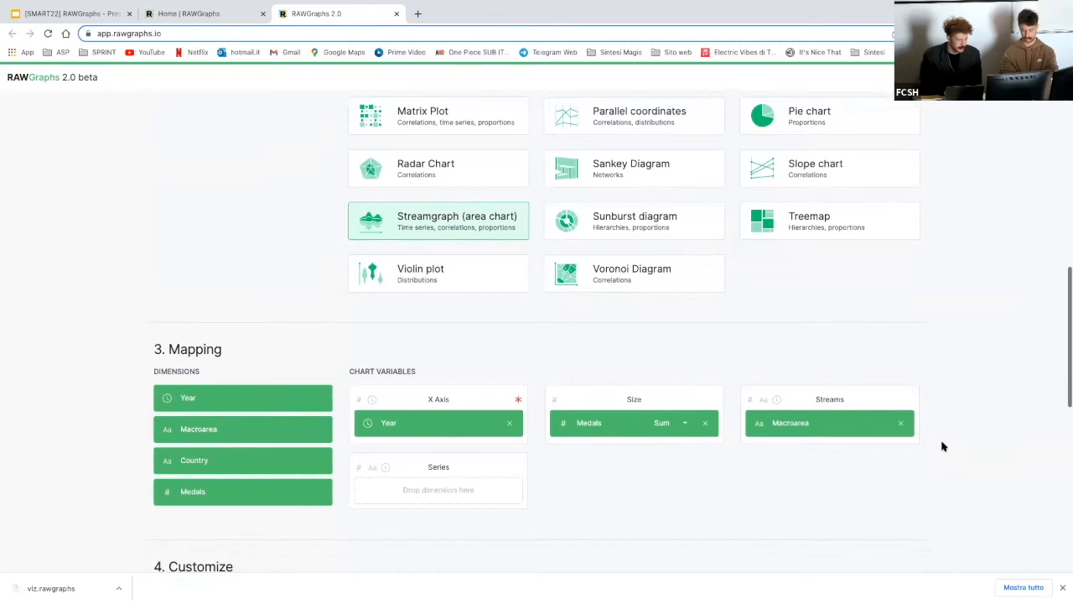
{"action": "scroll", "coordinate": [942, 446], "scroll_direction": "down", "scroll_amount": 1}
{"action": "scroll", "coordinate": [941, 446], "scroll_direction": "down", "scroll_amount": 4}
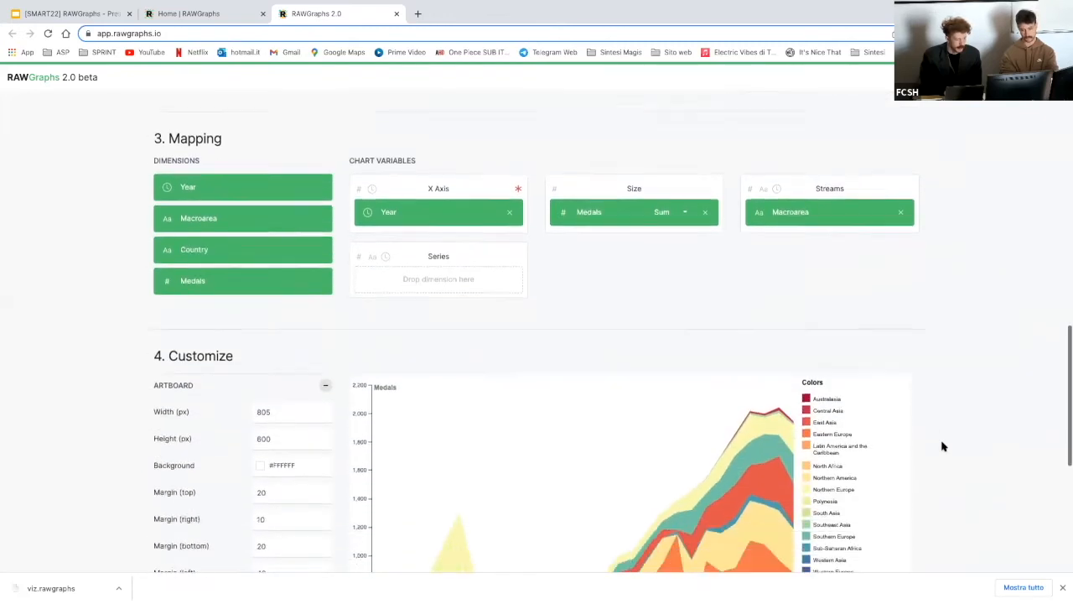
{"action": "scroll", "coordinate": [941, 446], "scroll_direction": "down", "scroll_amount": 1}
{"action": "scroll", "coordinate": [941, 446], "scroll_direction": "up", "scroll_amount": 1}
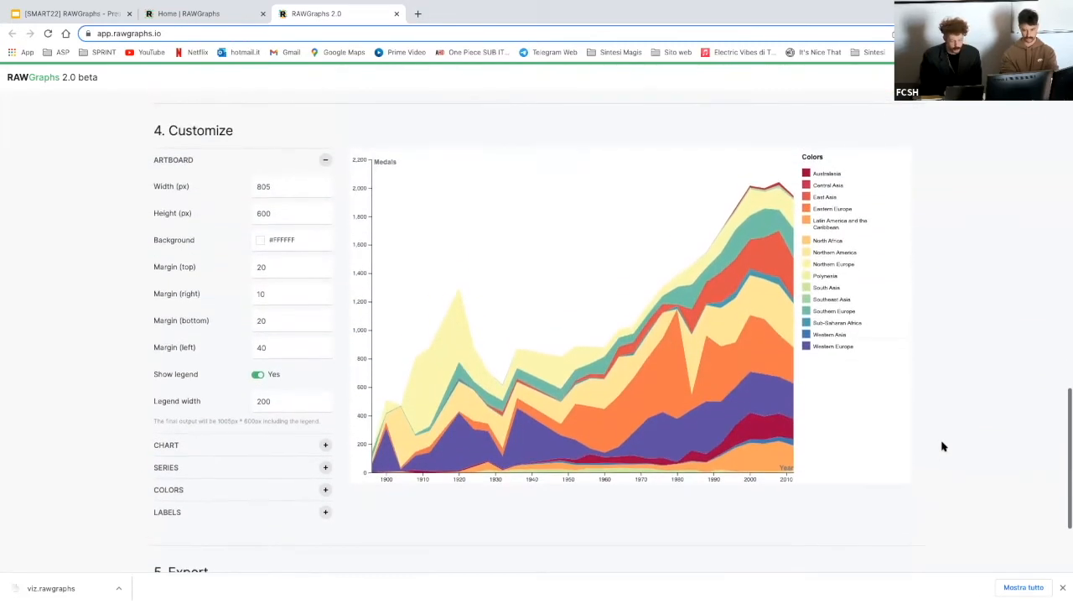
{"action": "scroll", "coordinate": [941, 446], "scroll_direction": "up", "scroll_amount": 2}
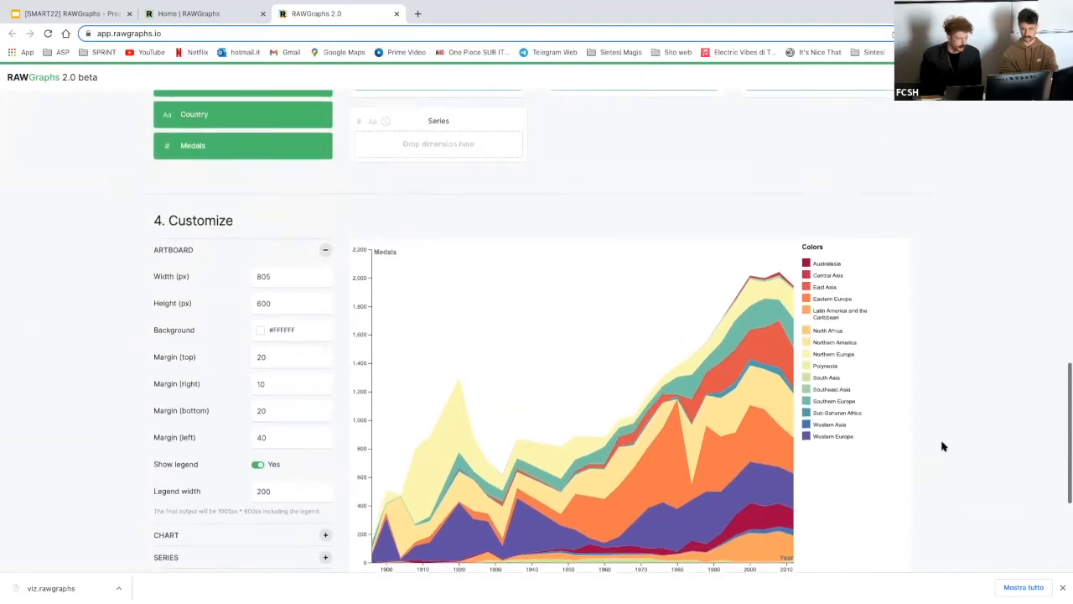
{"action": "scroll", "coordinate": [942, 446], "scroll_direction": "down", "scroll_amount": 1}
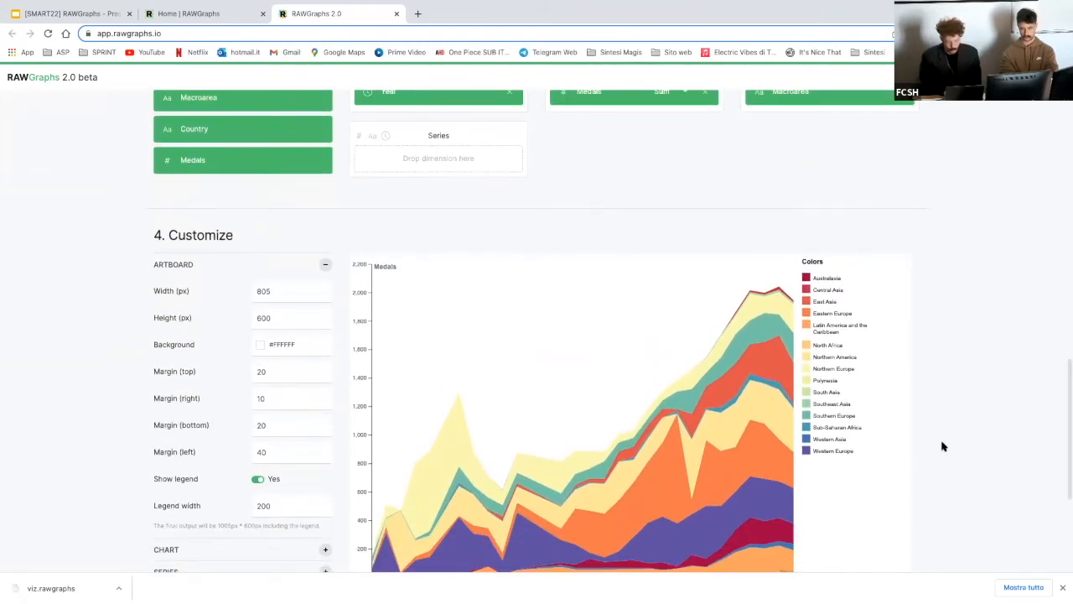
{"action": "scroll", "coordinate": [941, 446], "scroll_direction": "up", "scroll_amount": 2}
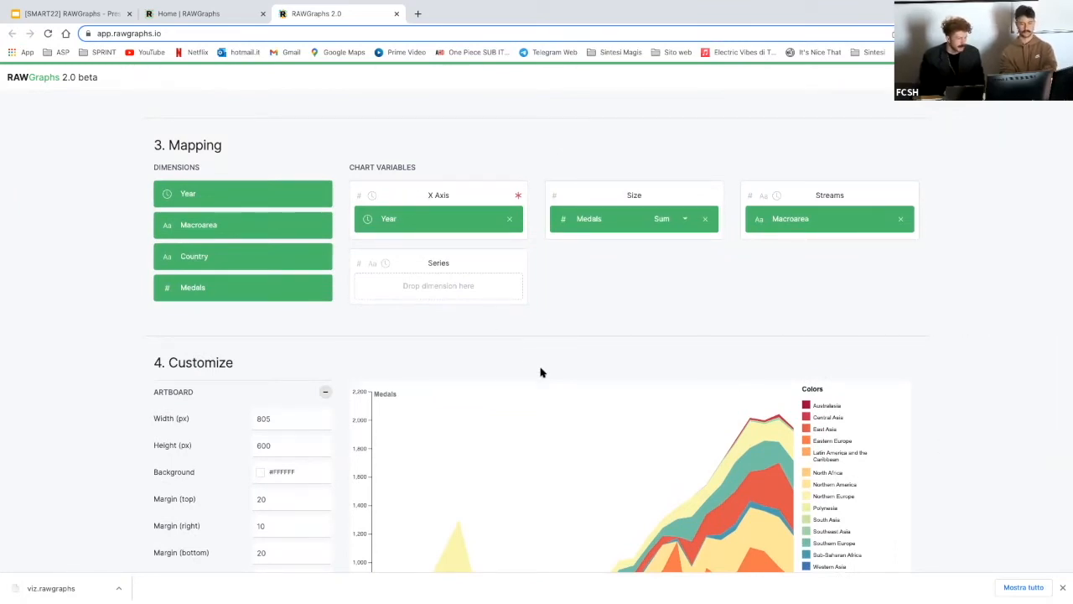
{"action": "scroll", "coordinate": [540, 372], "scroll_direction": "down", "scroll_amount": 3}
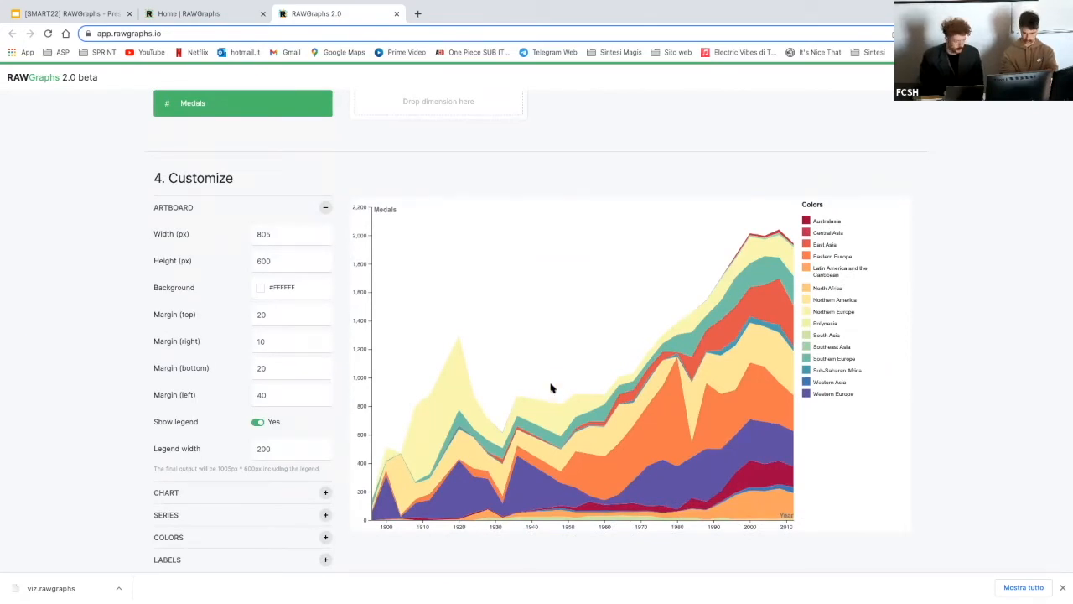
Map the Macroarea dimension to the Series variable to split the streamgraph into small multiples.
{"action": "scroll", "coordinate": [550, 387], "scroll_direction": "up", "scroll_amount": 3}
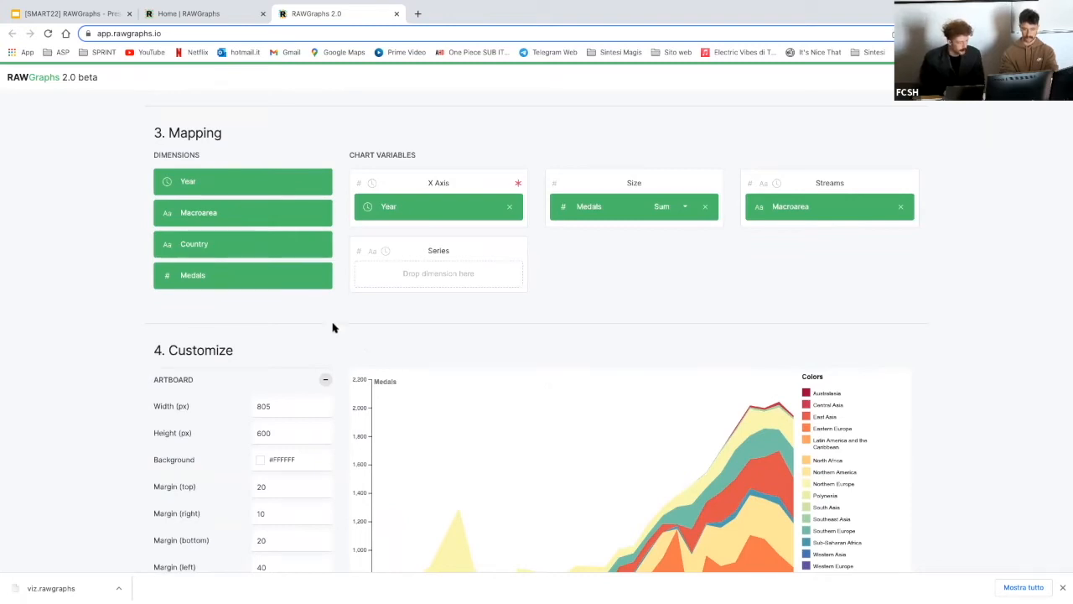
{"action": "left_click_drag", "start_coordinate": [272, 208], "coordinate": [463, 271]}
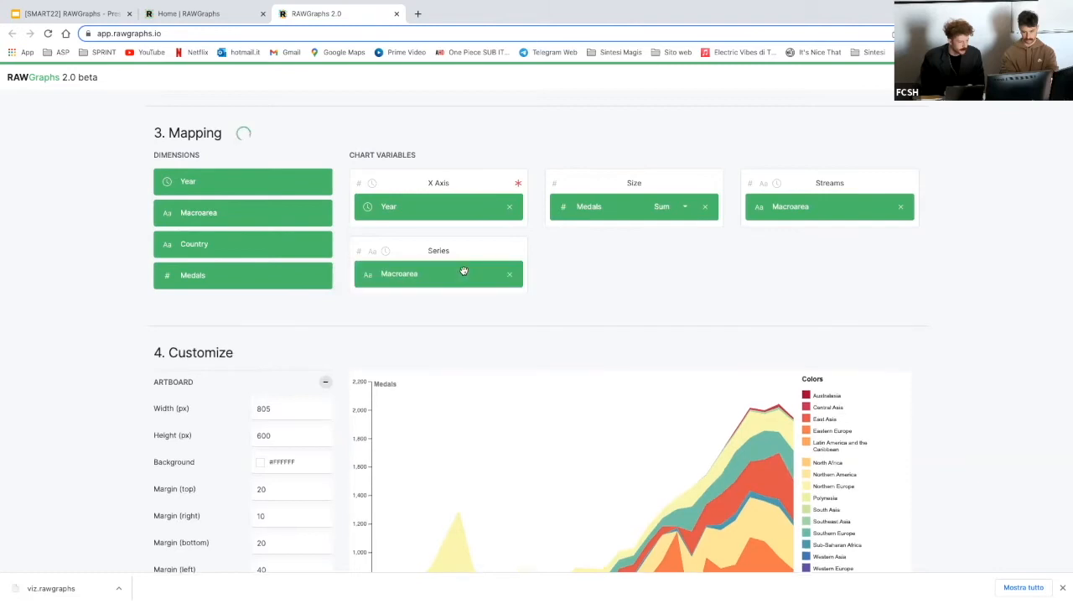
{"action": "scroll", "coordinate": [553, 323], "scroll_direction": "down", "scroll_amount": 2}
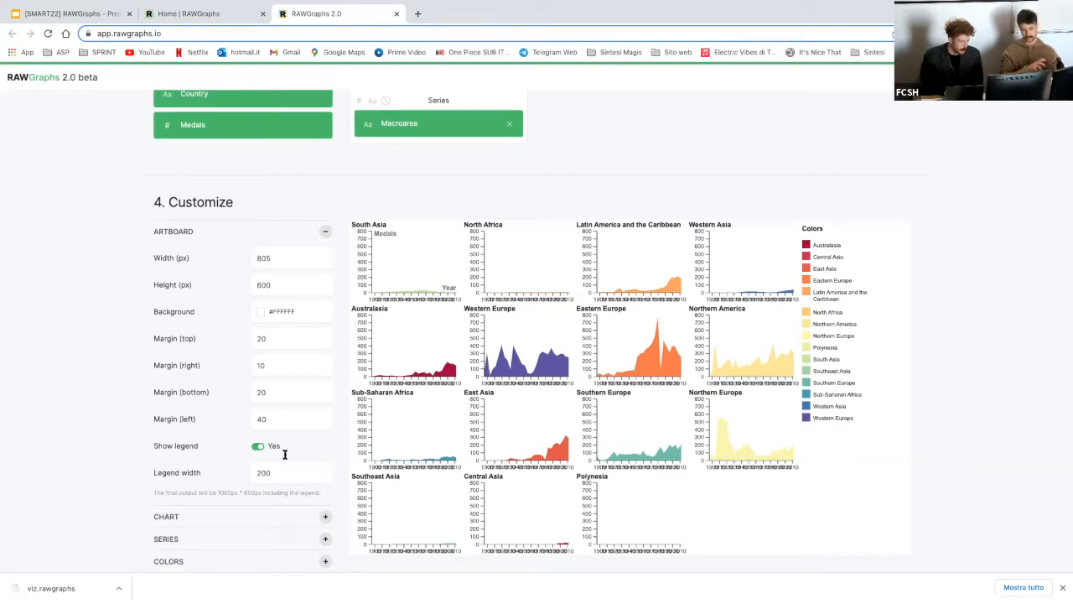
Hide the legend and set the artboard width to 1800 px, checking the small multiples across their full width.
{"action": "left_click", "coordinate": [257, 447]}
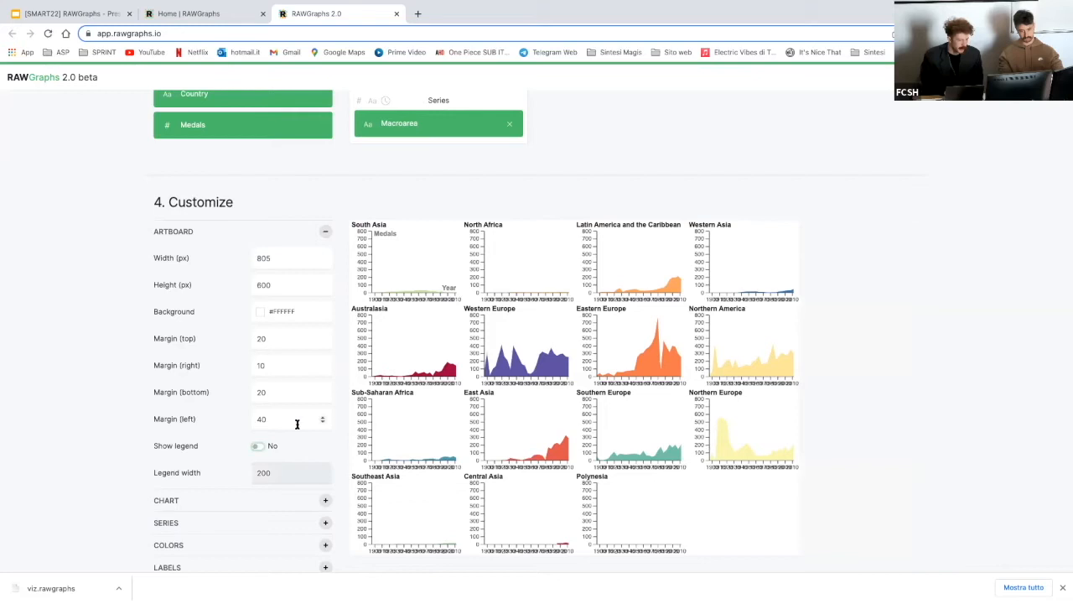
{"action": "scroll", "coordinate": [457, 380], "scroll_direction": "down", "scroll_amount": 1}
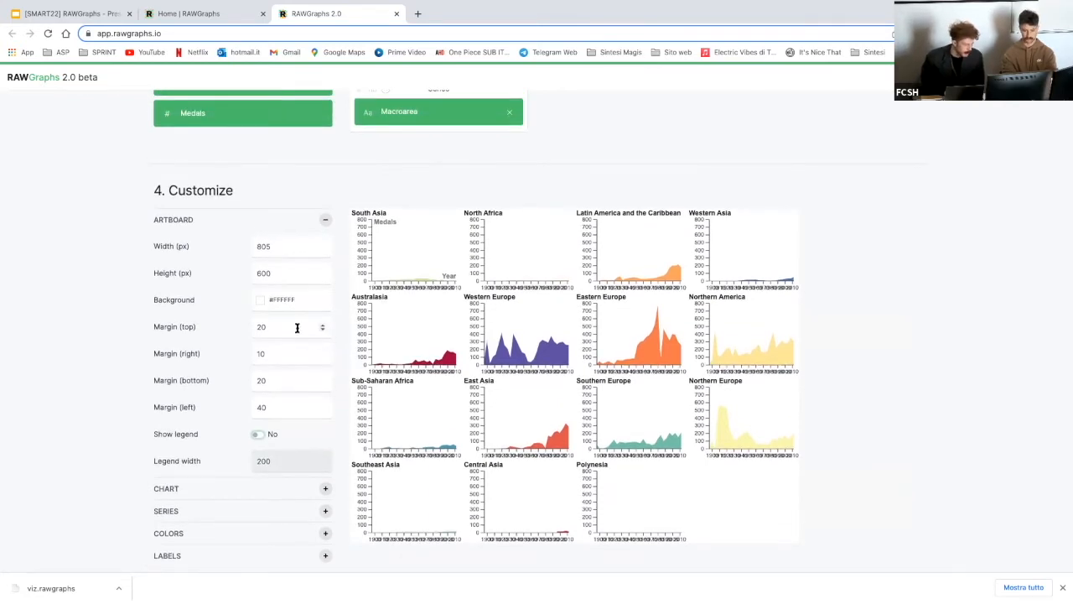
{"action": "left_click", "coordinate": [280, 242]}
{"action": "key", "text": "BackSpace"}
{"action": "type", "text": "1800"}
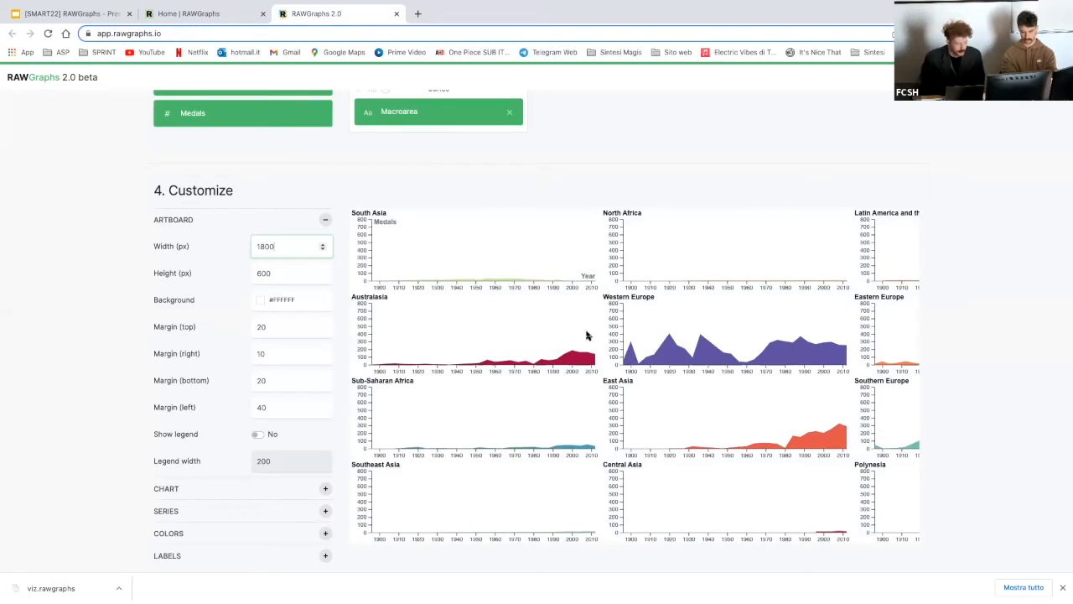
{"action": "scroll", "coordinate": [587, 336], "scroll_direction": "right", "scroll_amount": 2}
{"action": "scroll", "coordinate": [587, 336], "scroll_direction": "right", "scroll_amount": 10}
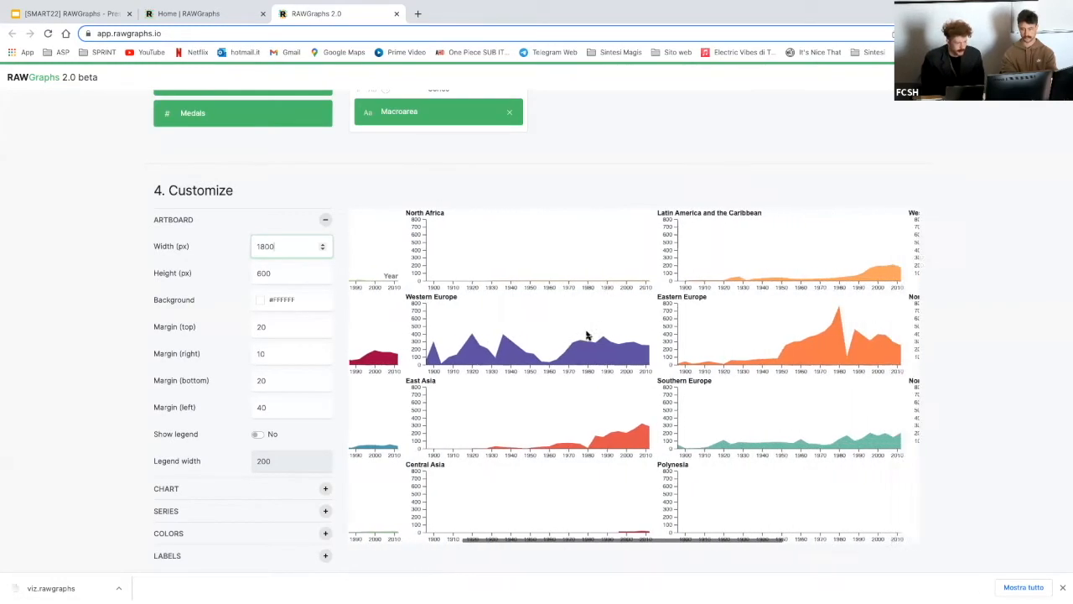
{"action": "scroll", "coordinate": [586, 331], "scroll_direction": "right", "scroll_amount": 3}
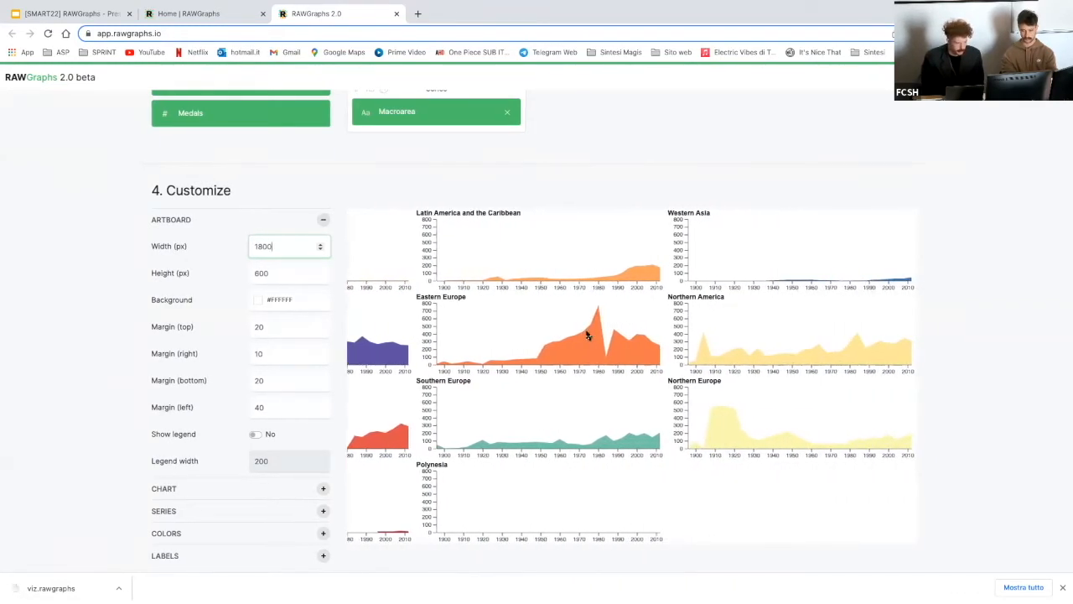
{"action": "scroll", "coordinate": [587, 335], "scroll_direction": "left", "scroll_amount": 8}
{"action": "scroll", "coordinate": [586, 336], "scroll_direction": "left", "scroll_amount": 6}
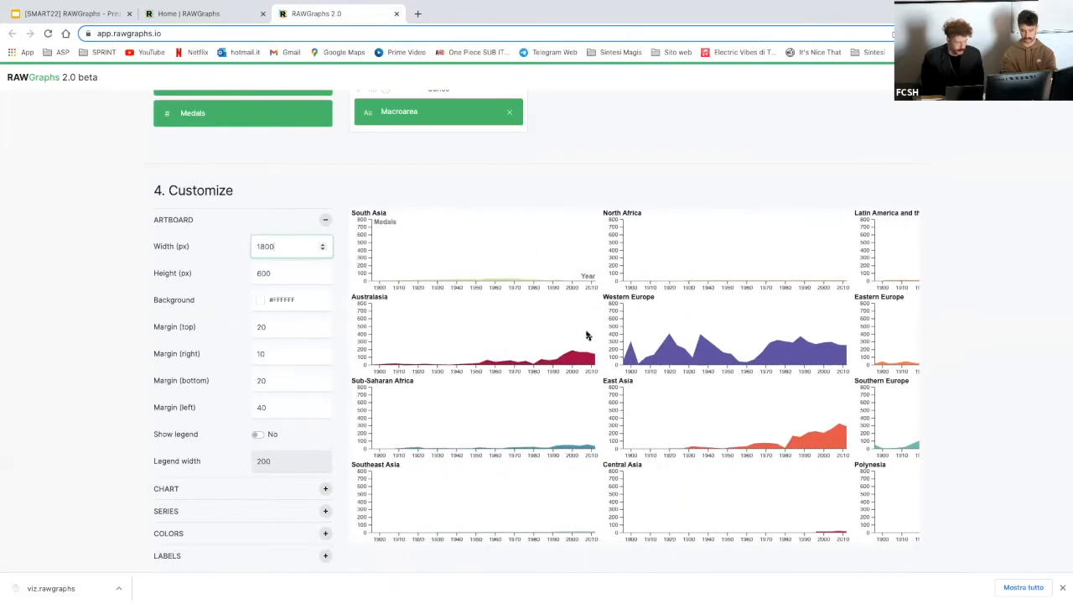
Expand the color settings and look over the small multiples beside them.
{"action": "scroll", "coordinate": [587, 335], "scroll_direction": "down", "scroll_amount": 1}
{"action": "scroll", "coordinate": [587, 336], "scroll_direction": "down", "scroll_amount": 1}
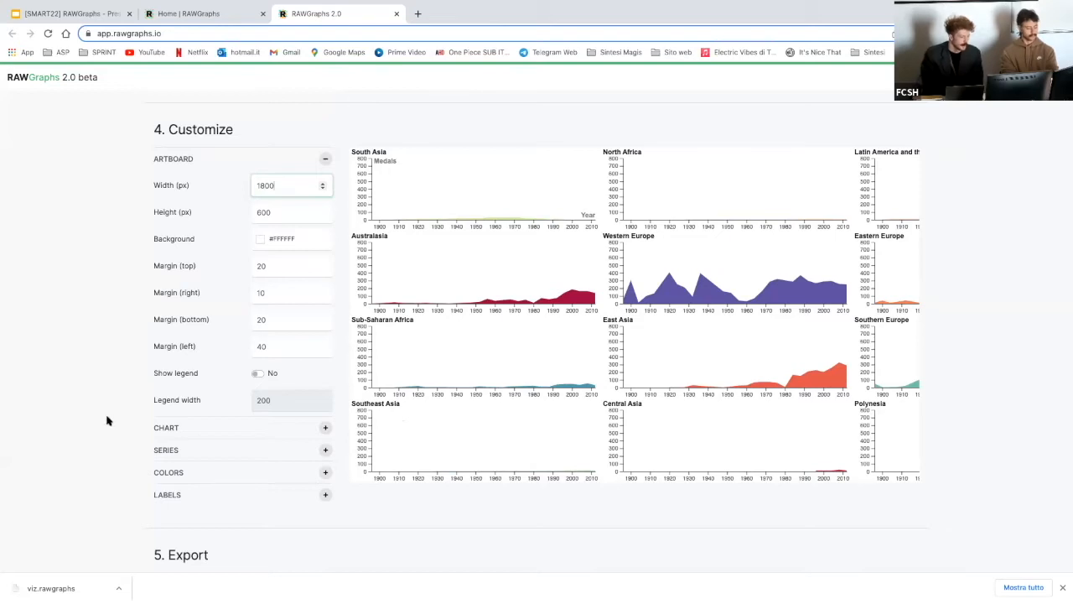
{"action": "scroll", "coordinate": [130, 420], "scroll_direction": "down", "scroll_amount": 1}
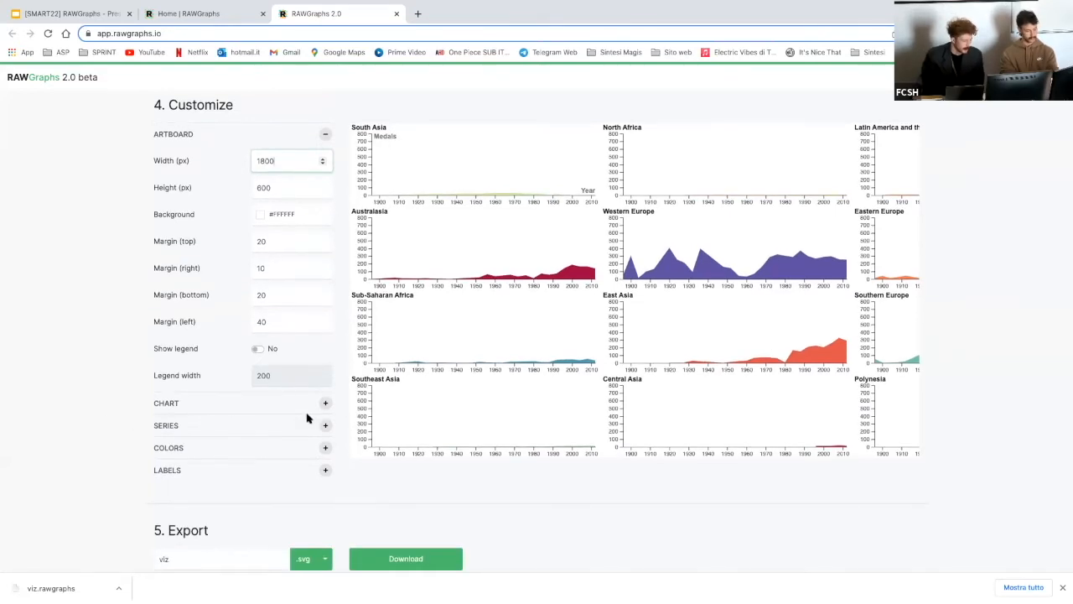
{"action": "left_click", "coordinate": [324, 448]}
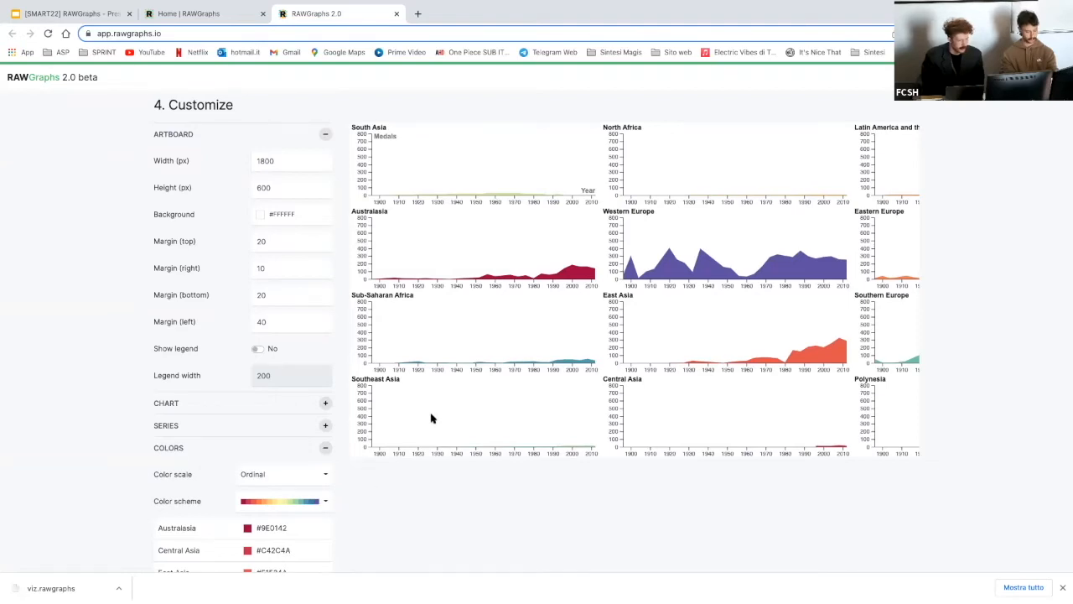
{"action": "scroll", "coordinate": [431, 417], "scroll_direction": "up", "scroll_amount": 1}
{"action": "scroll", "coordinate": [431, 418], "scroll_direction": "right", "scroll_amount": 3}
{"action": "scroll", "coordinate": [431, 418], "scroll_direction": "left", "scroll_amount": 3}
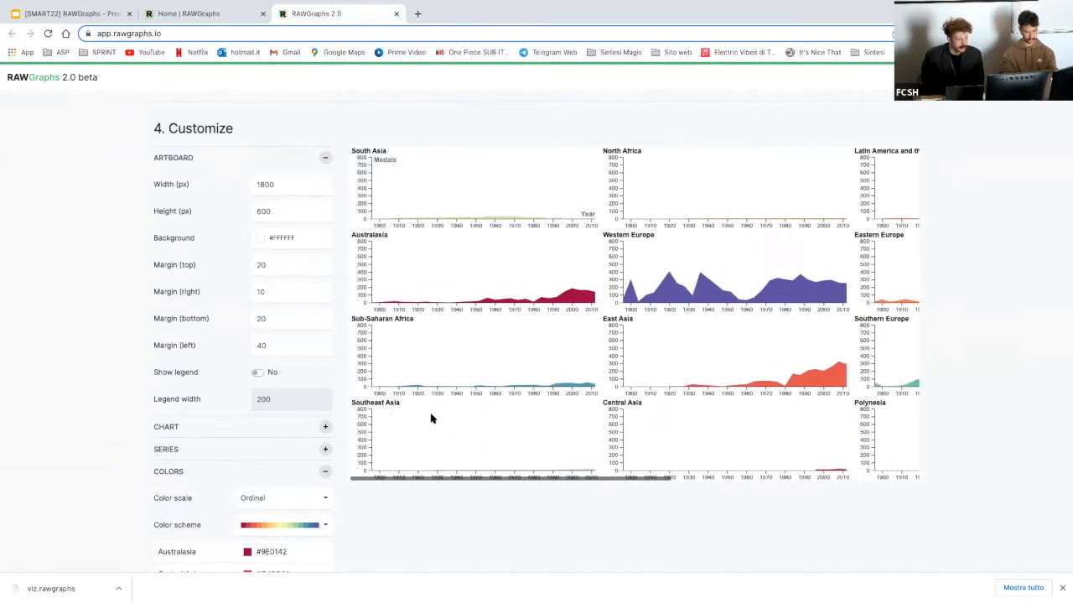
Turn off the same-scale option for the series and check the rescaled small multiples.
{"action": "left_click", "coordinate": [326, 451]}
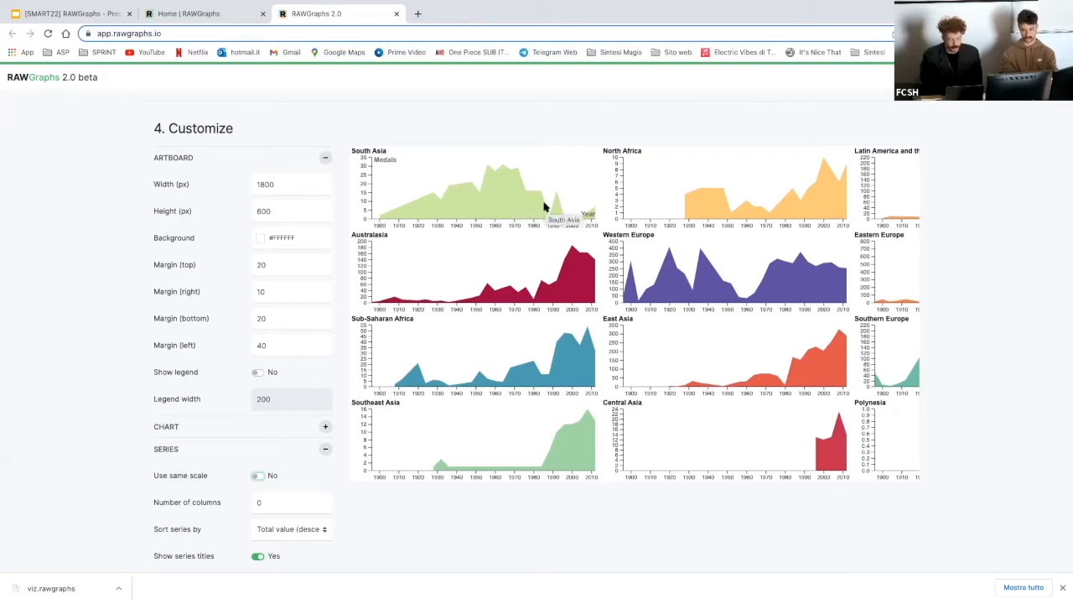
{"action": "scroll", "coordinate": [543, 207], "scroll_direction": "right", "scroll_amount": 2}
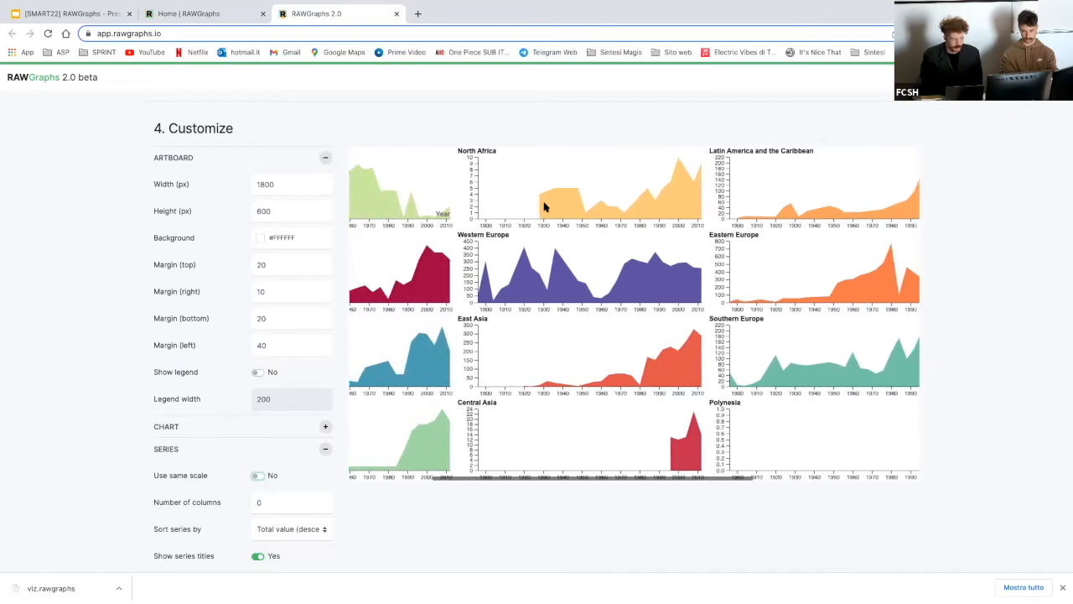
{"action": "scroll", "coordinate": [543, 206], "scroll_direction": "left", "scroll_amount": 2}
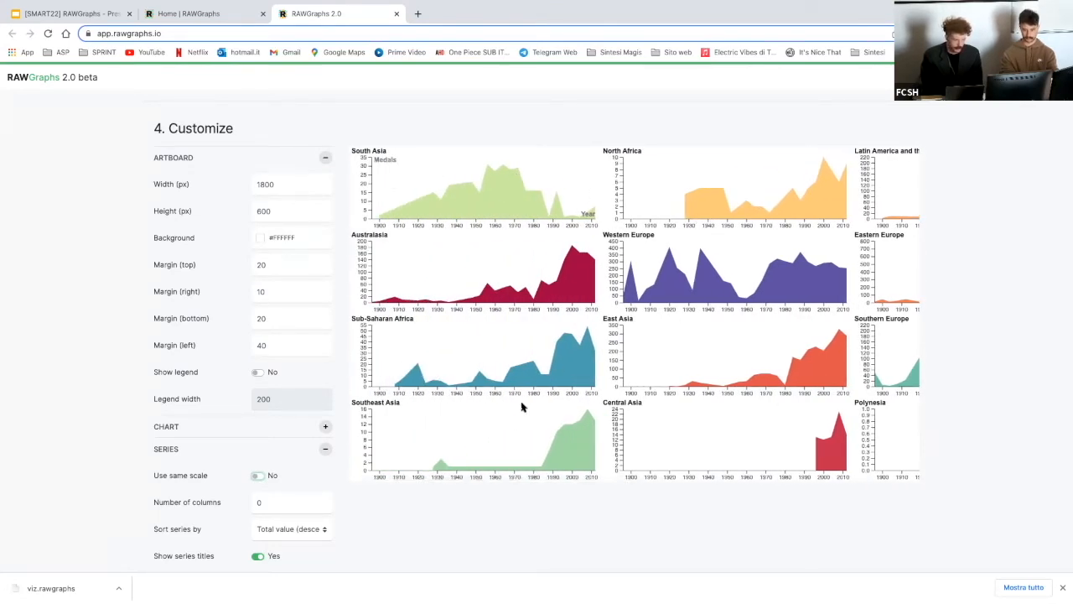
Turn the same-scale option for the series back on and look over the small multiples.
{"action": "left_click", "coordinate": [257, 475]}
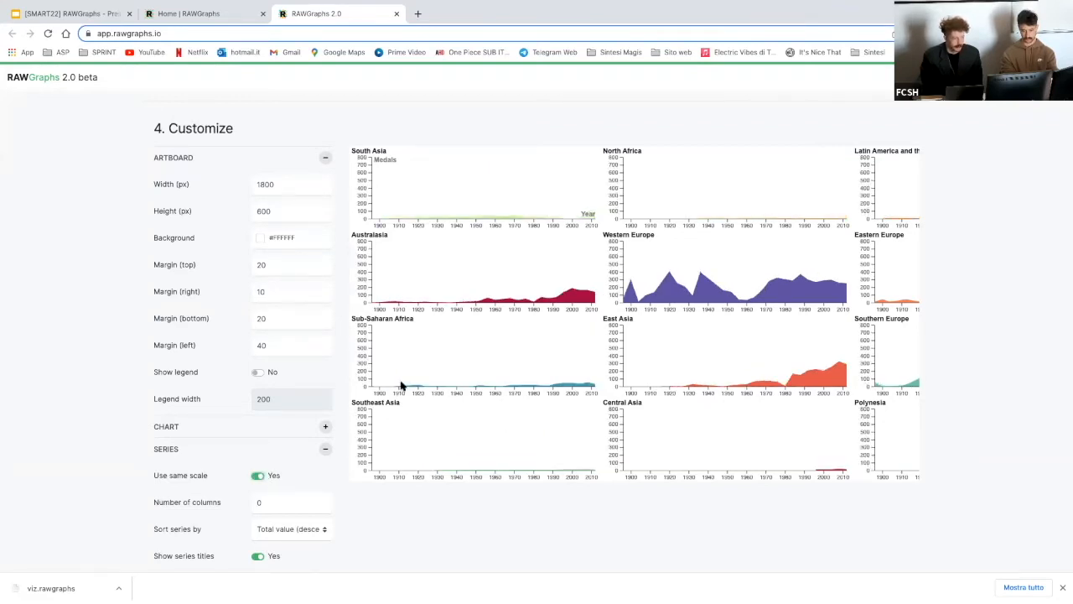
{"action": "scroll", "coordinate": [410, 379], "scroll_direction": "down", "scroll_amount": 1}
{"action": "scroll", "coordinate": [410, 379], "scroll_direction": "up", "scroll_amount": 1}
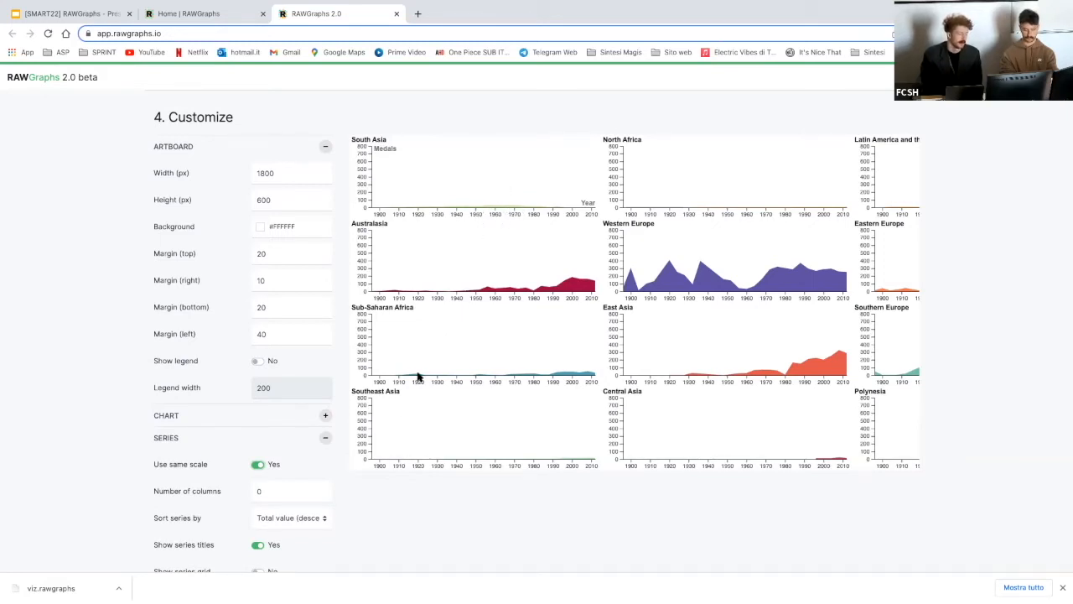
Expand the chart settings and set the streams' vertical alignment to Silhouette.
{"action": "scroll", "coordinate": [369, 482], "scroll_direction": "down", "scroll_amount": 2}
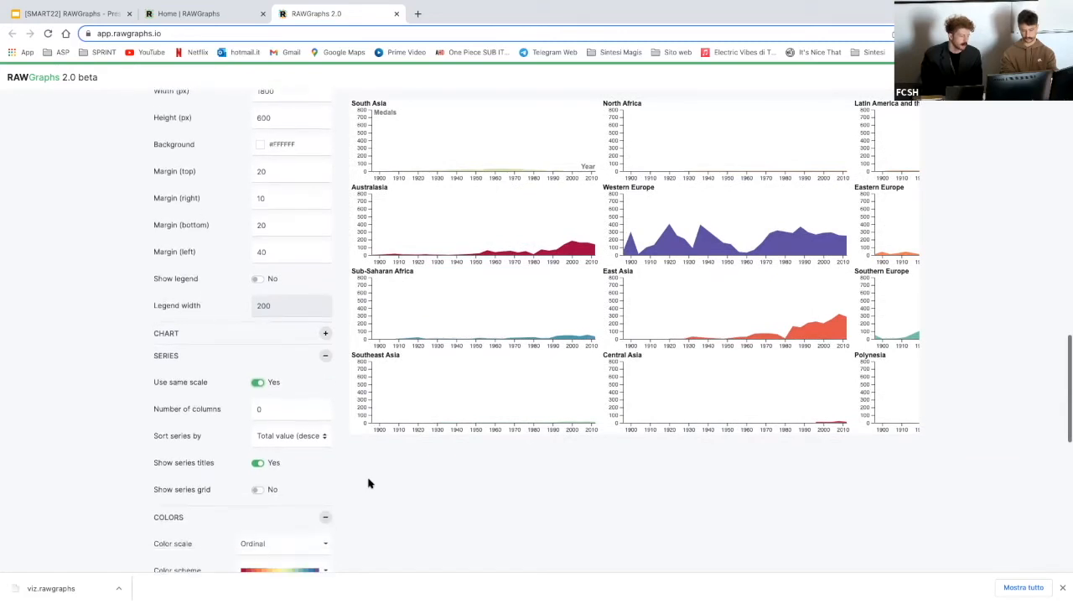
{"action": "left_click", "coordinate": [325, 334]}
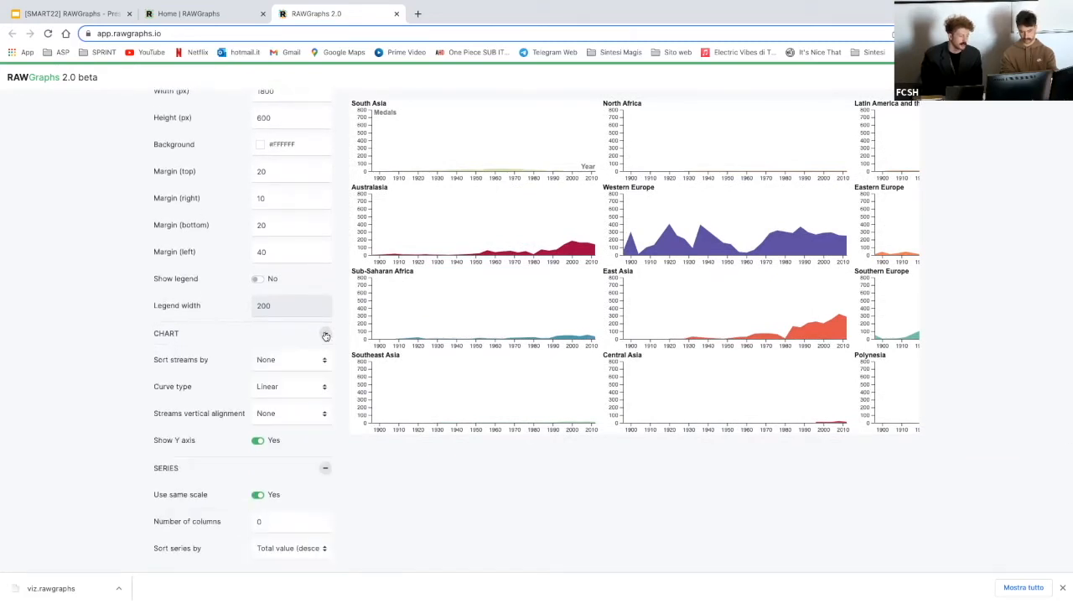
{"action": "scroll", "coordinate": [349, 415], "scroll_direction": "up", "scroll_amount": 1}
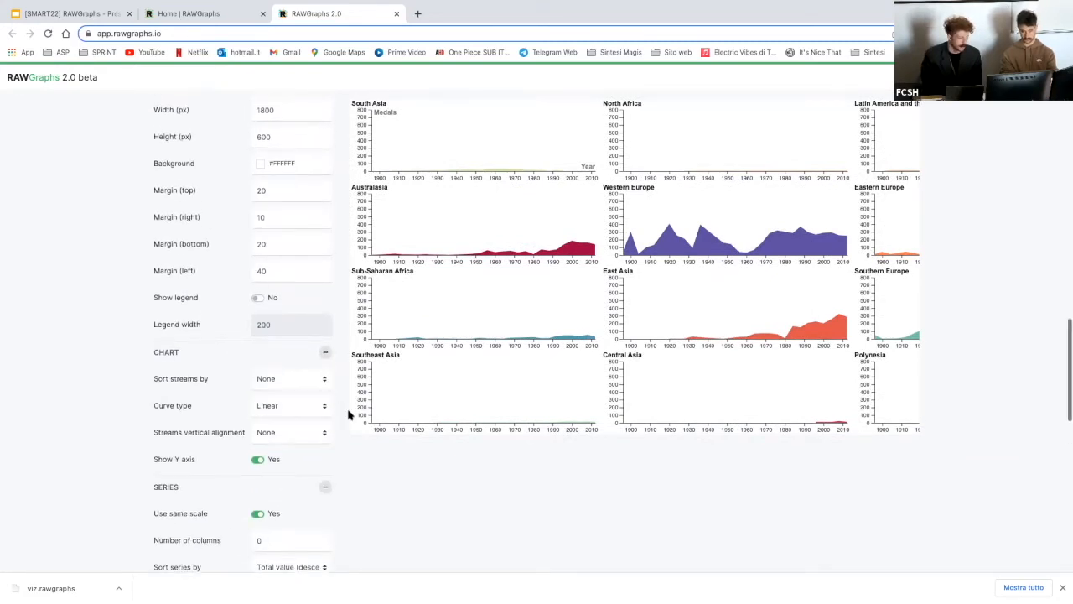
{"action": "left_click", "coordinate": [307, 433]}
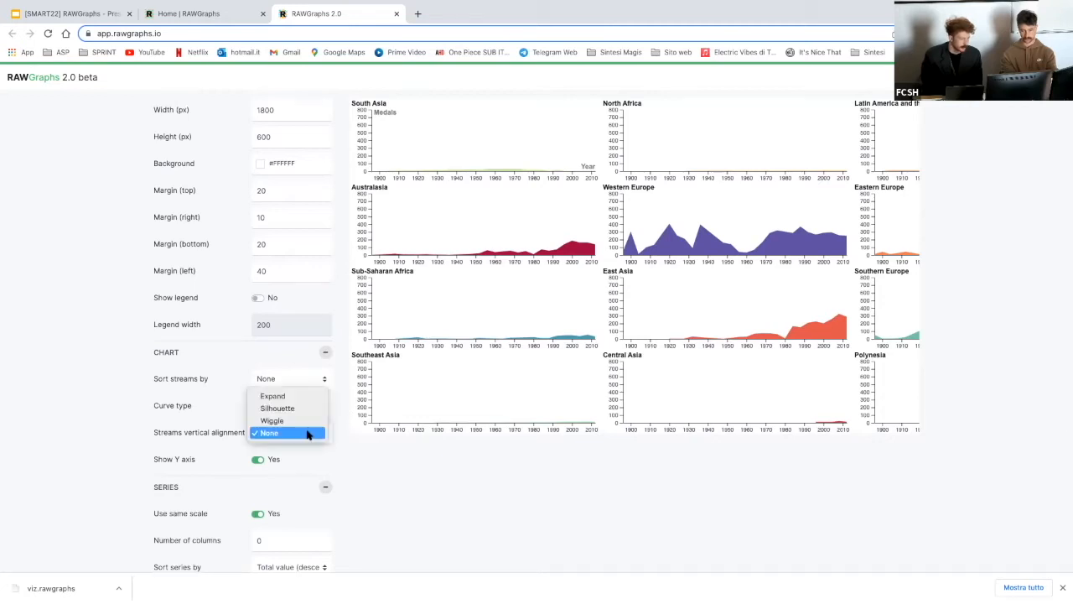
{"action": "left_click", "coordinate": [293, 410]}
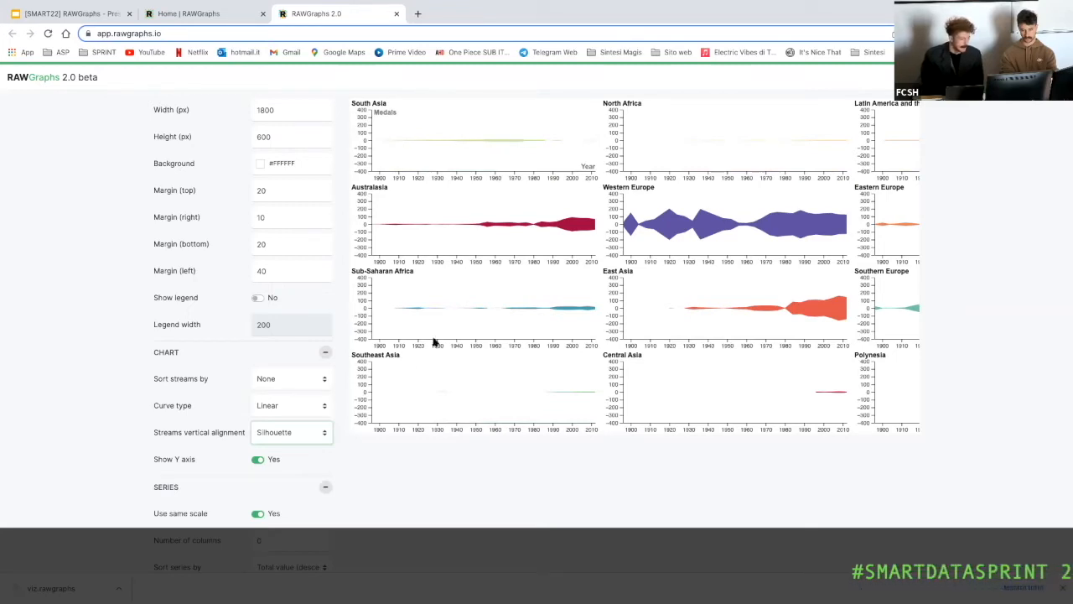
Try the Expand vertical alignment for the streams and look across the small multiples.
{"action": "left_click", "coordinate": [327, 432]}
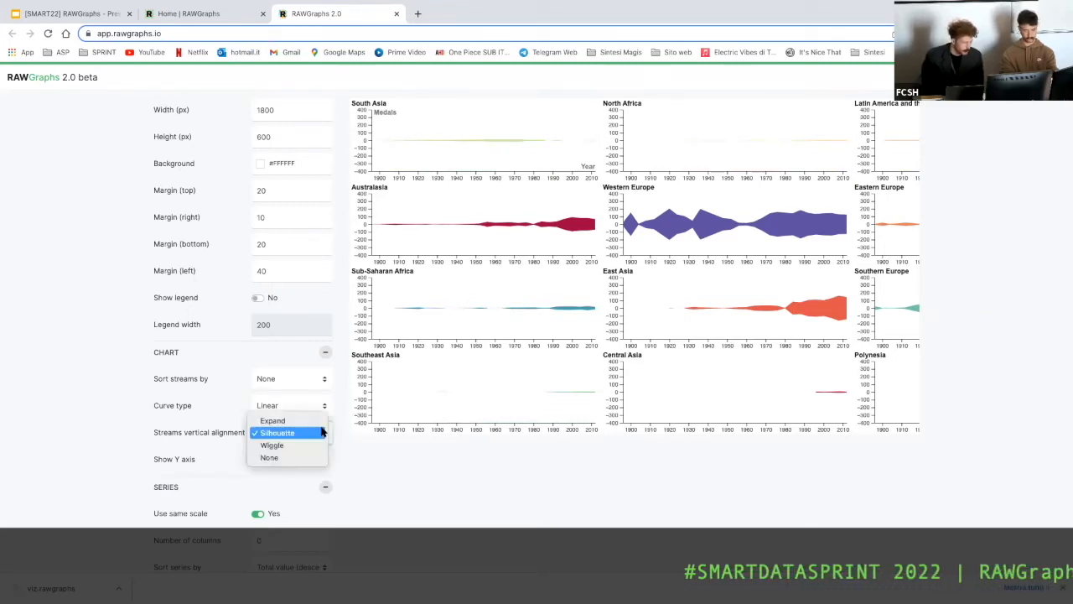
{"action": "left_click", "coordinate": [308, 422]}
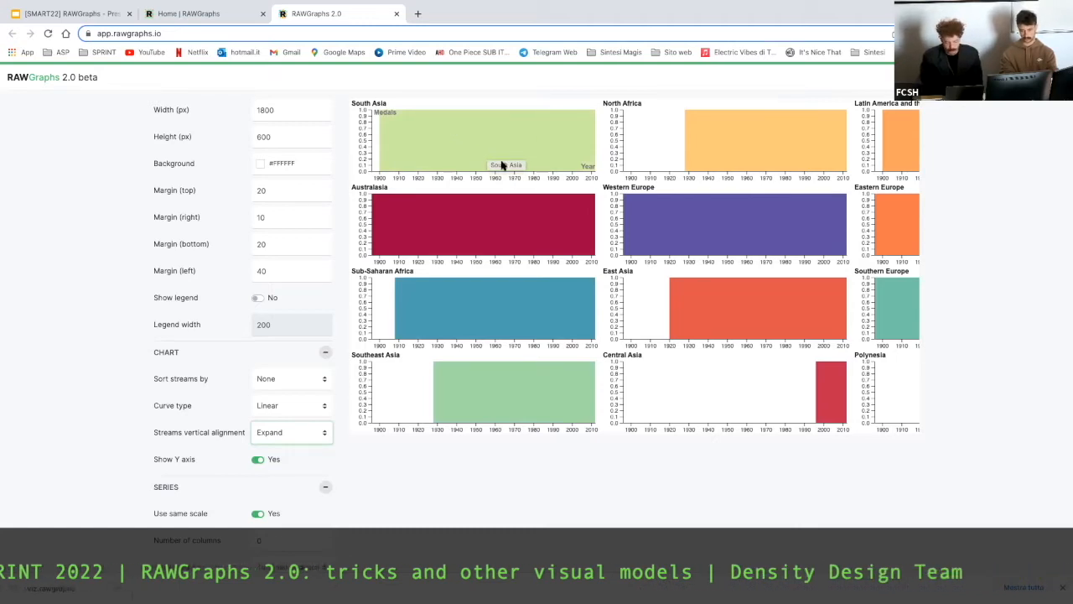
{"action": "scroll", "coordinate": [575, 214], "scroll_direction": "right", "scroll_amount": 2}
{"action": "scroll", "coordinate": [575, 215], "scroll_direction": "left", "scroll_amount": 2}
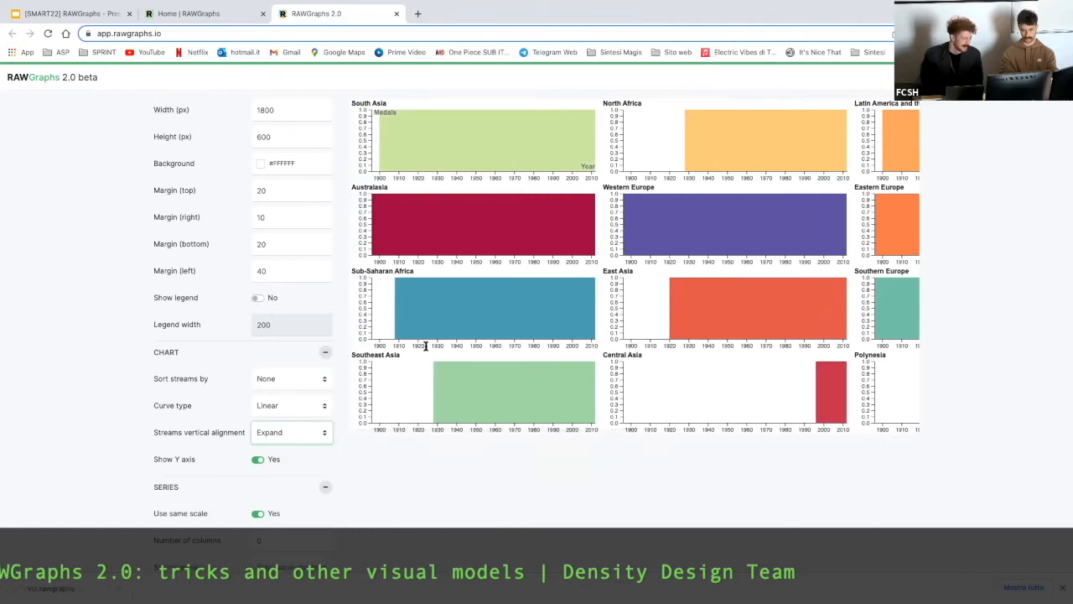
Set the streams' vertical alignment back to Silhouette and check the small multiples across their full width.
{"action": "left_click", "coordinate": [317, 435]}
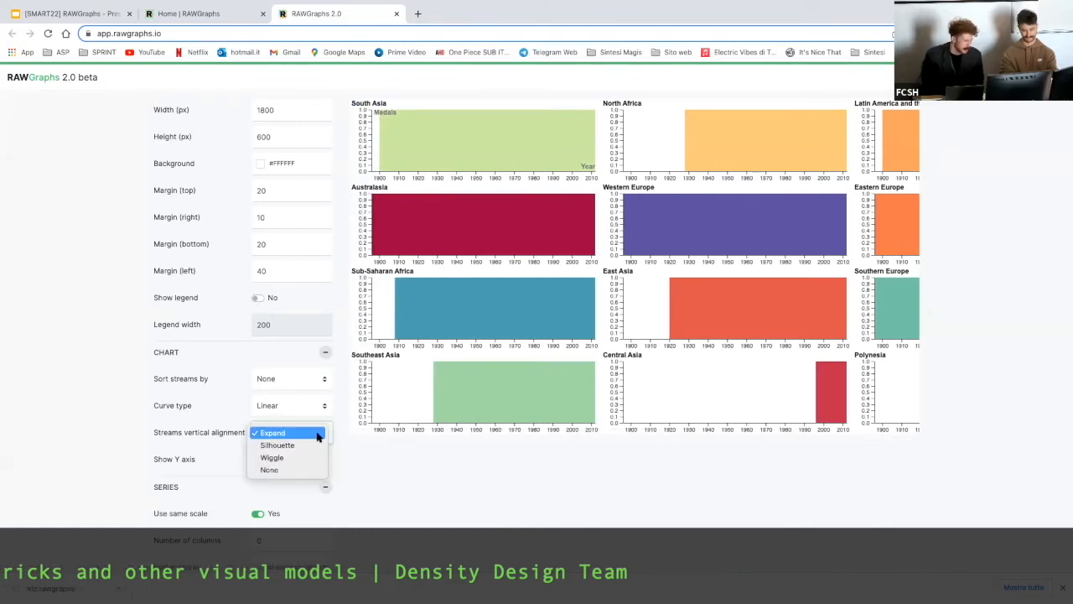
{"action": "left_click", "coordinate": [301, 445]}
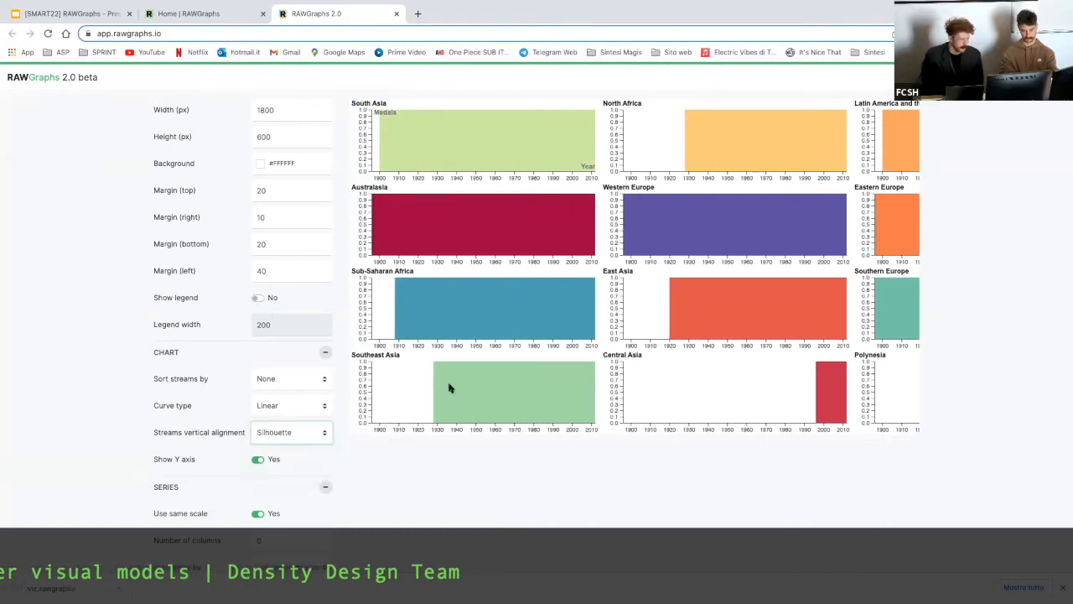
{"action": "scroll", "coordinate": [453, 524], "scroll_direction": "down", "scroll_amount": 1}
{"action": "scroll", "coordinate": [453, 524], "scroll_direction": "down", "scroll_amount": 1}
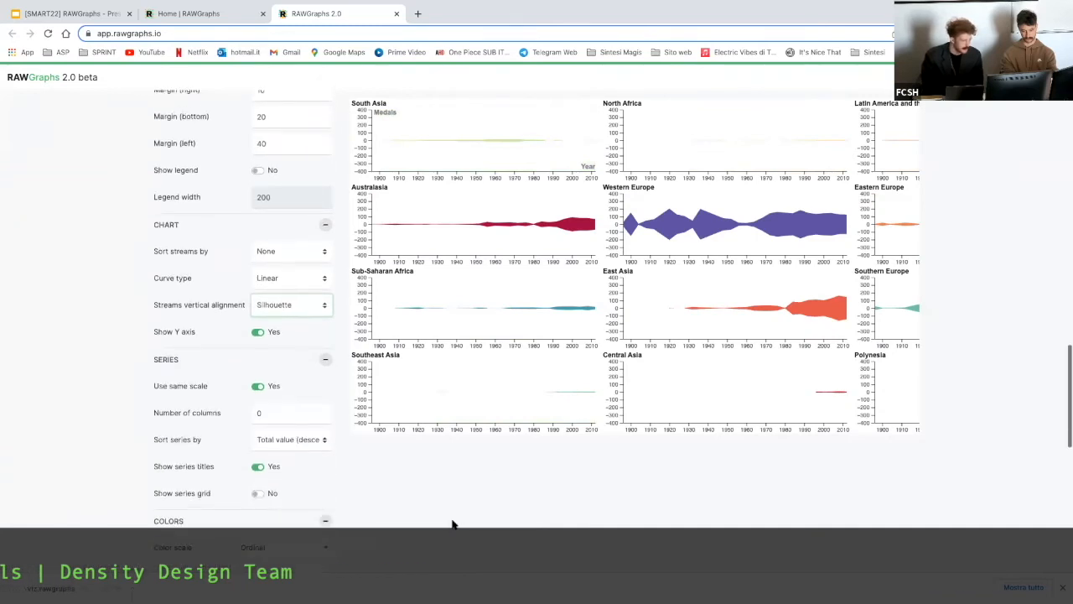
{"action": "scroll", "coordinate": [633, 315], "scroll_direction": "right", "scroll_amount": 5}
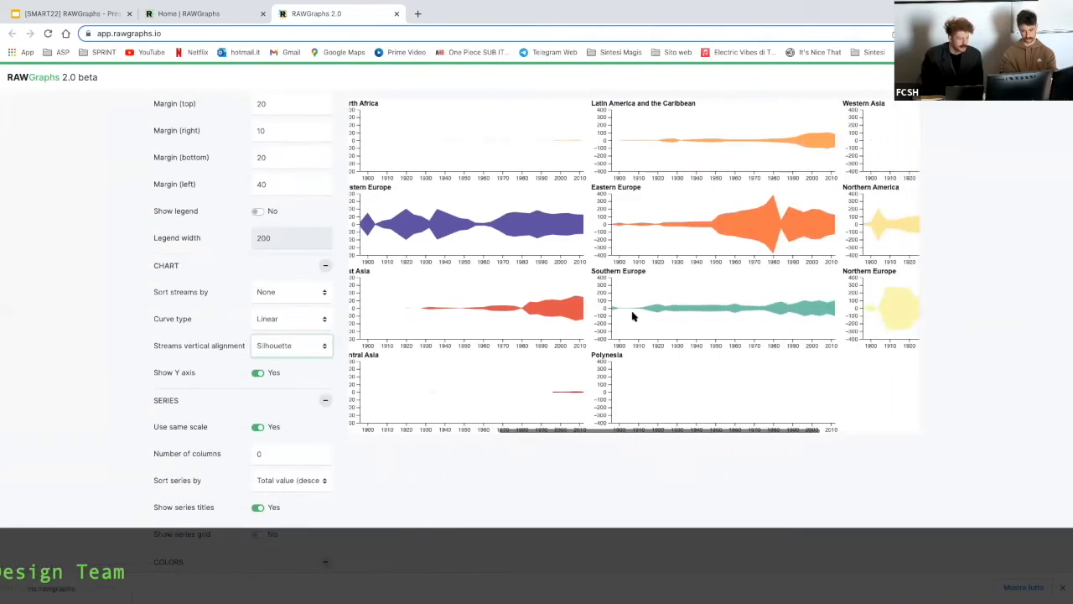
{"action": "scroll", "coordinate": [633, 315], "scroll_direction": "left", "scroll_amount": 5}
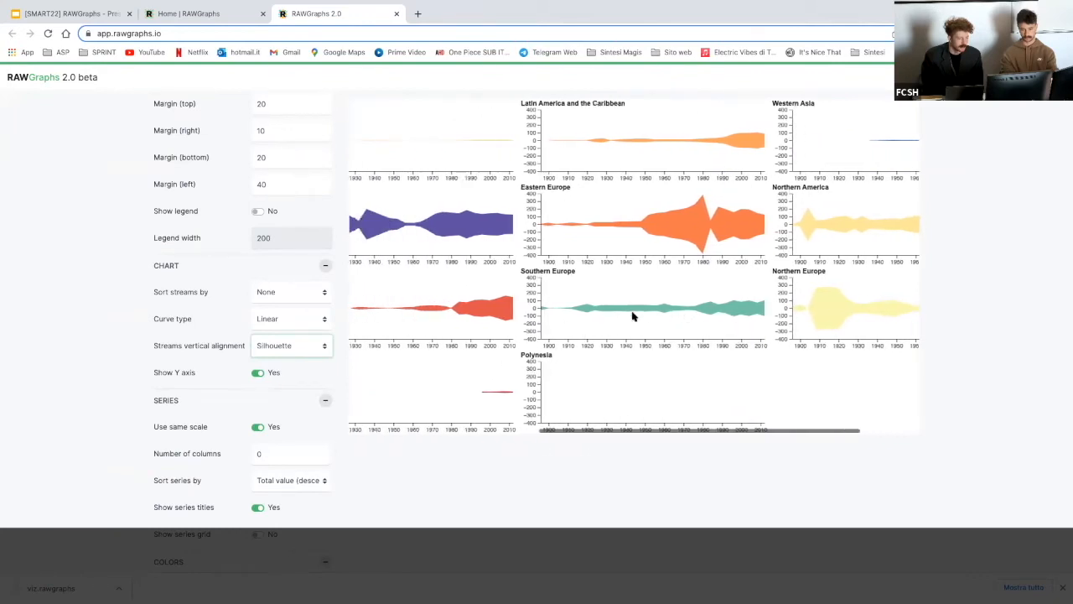
Export the small-multiples chart as a .jpg file named viz.
{"action": "scroll", "coordinate": [480, 461], "scroll_direction": "down", "scroll_amount": 10}
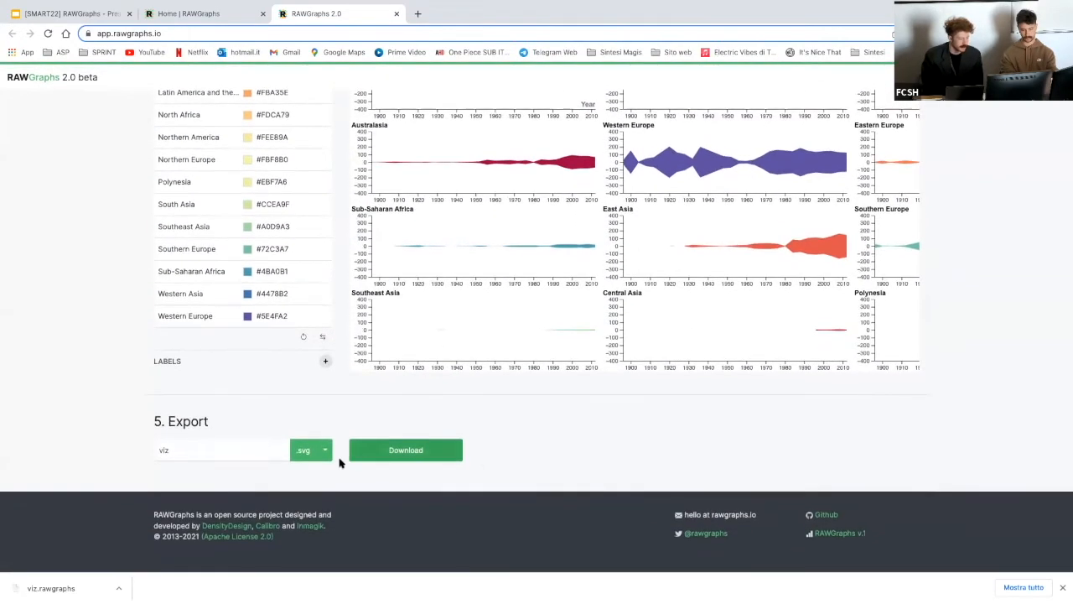
{"action": "left_click", "coordinate": [321, 454]}
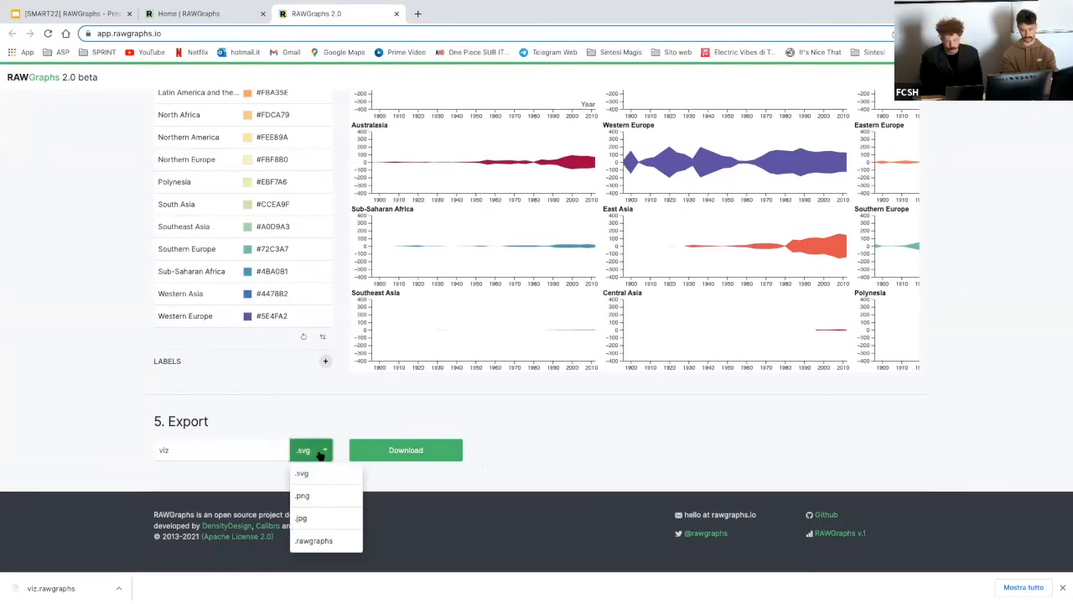
{"action": "left_click", "coordinate": [316, 521]}
{"action": "left_click", "coordinate": [388, 445]}
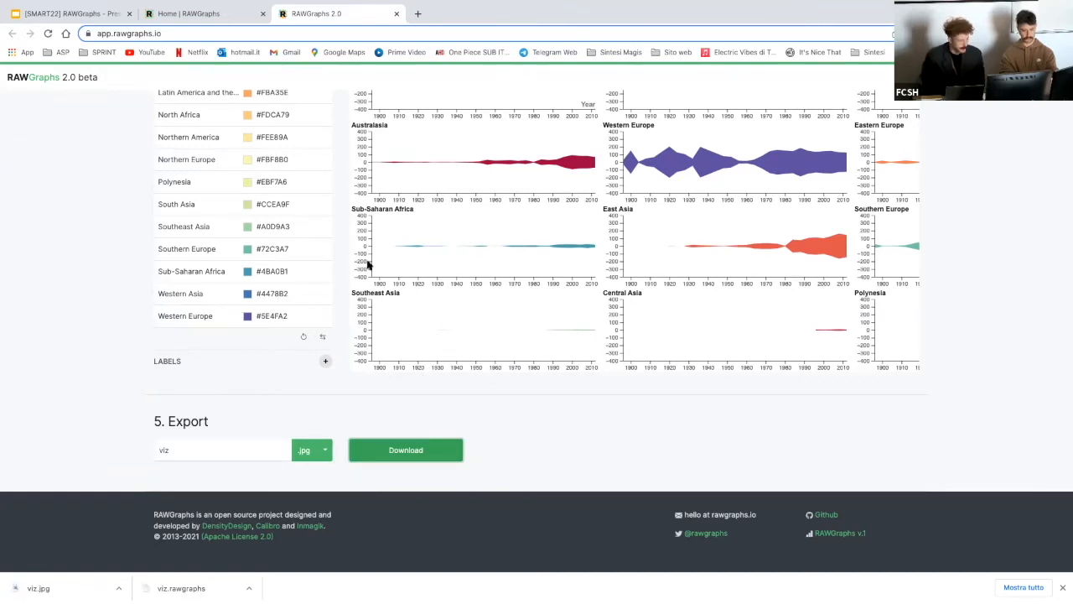
{"action": "key", "text": "ctrl+Left"}
{"action": "key", "text": "ctrl+Right"}
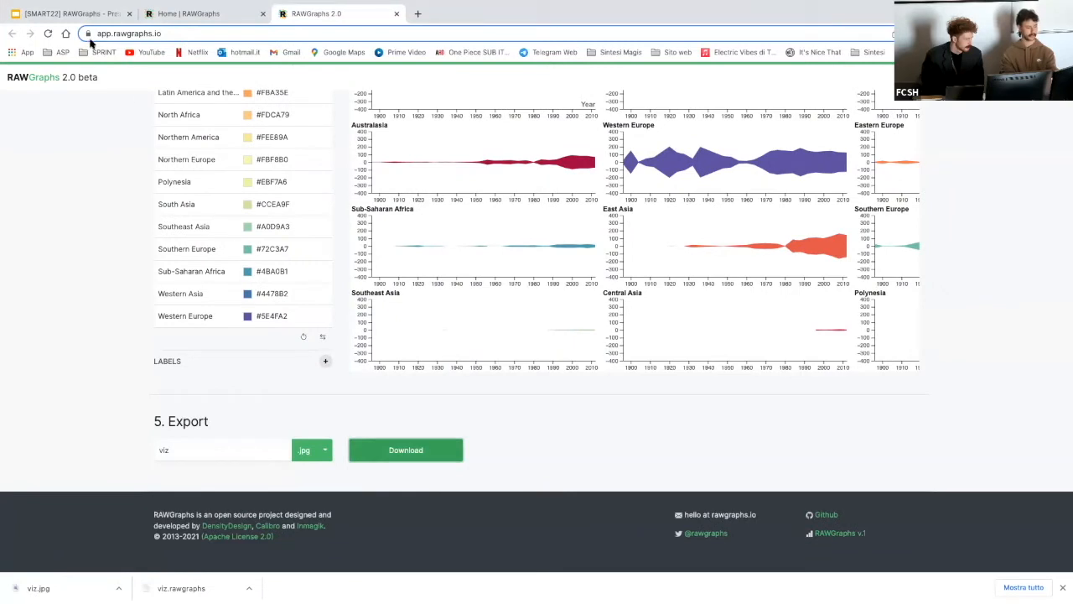
Switch to the Google Slides presentation and download the ImageURLs Google Sheet as tab-separated values (.tsv).
{"action": "left_click", "coordinate": [92, 13]}
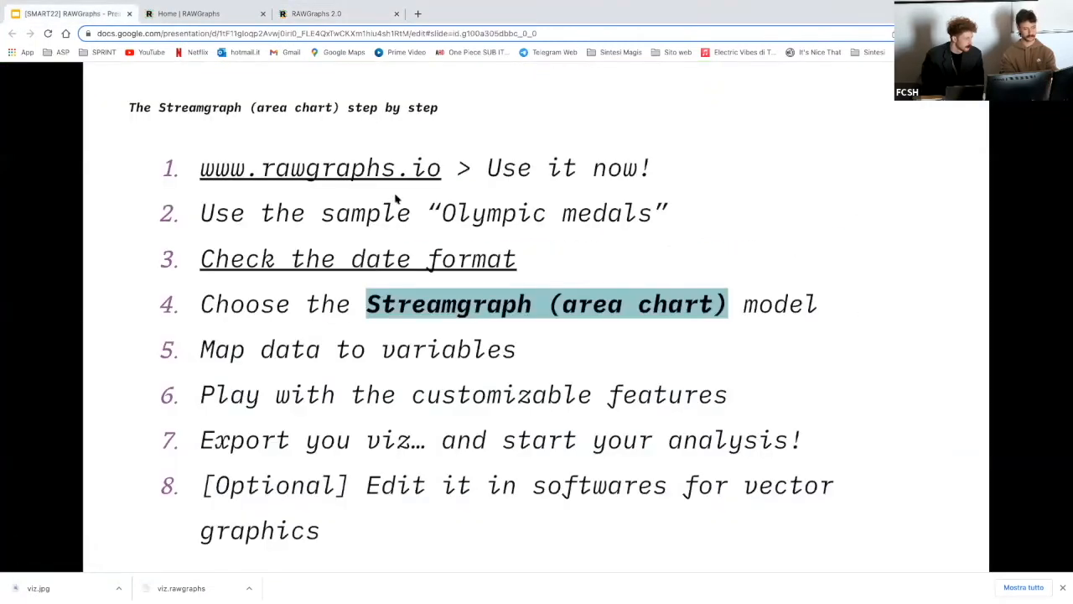
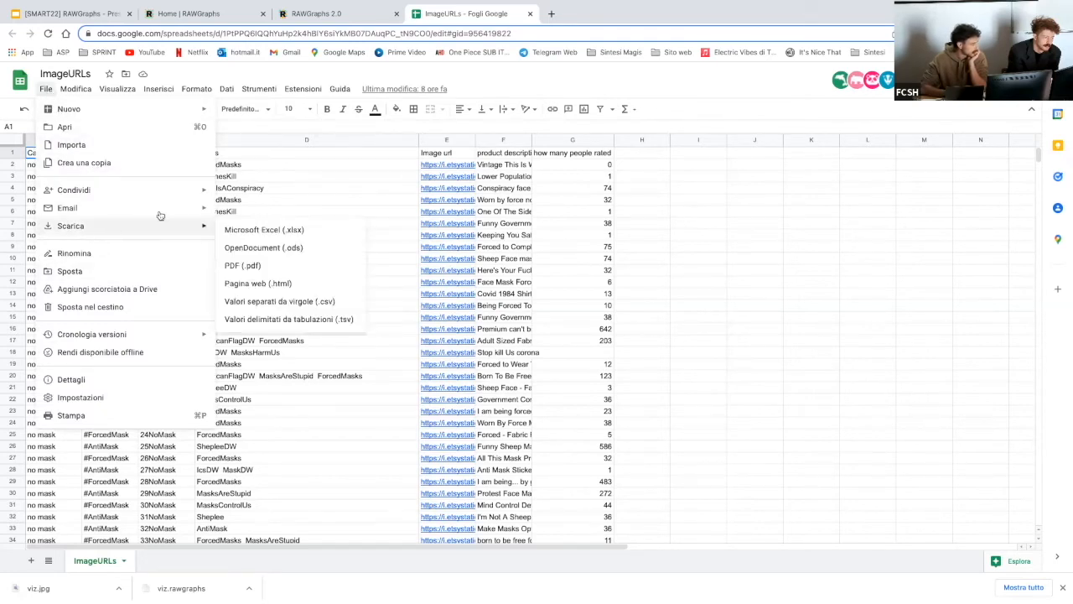
{"action": "mouse_move", "coordinate": [193, 228]}
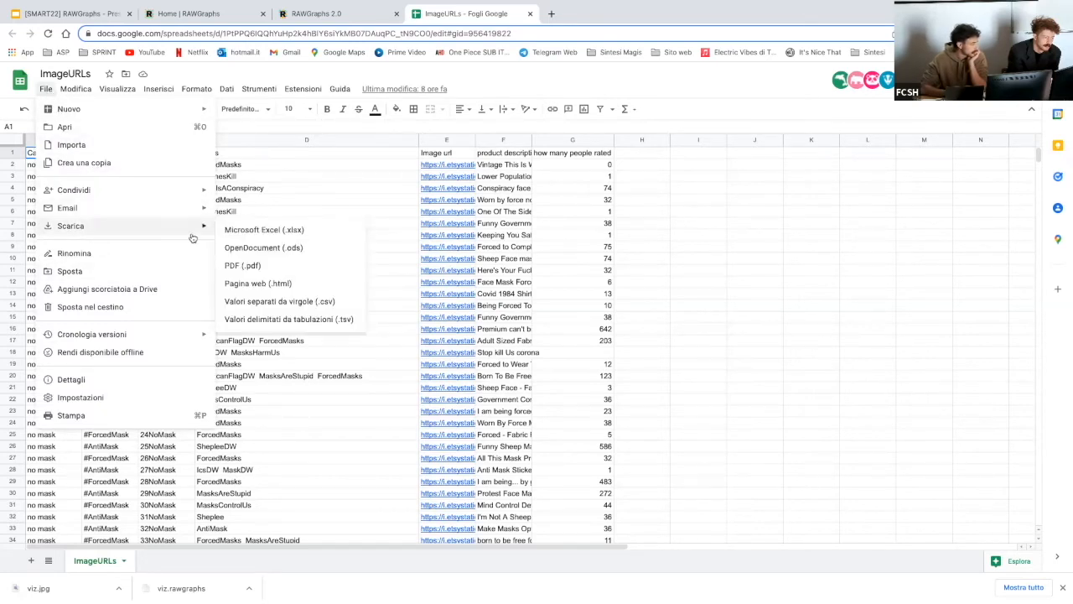
{"action": "left_click", "coordinate": [302, 323]}
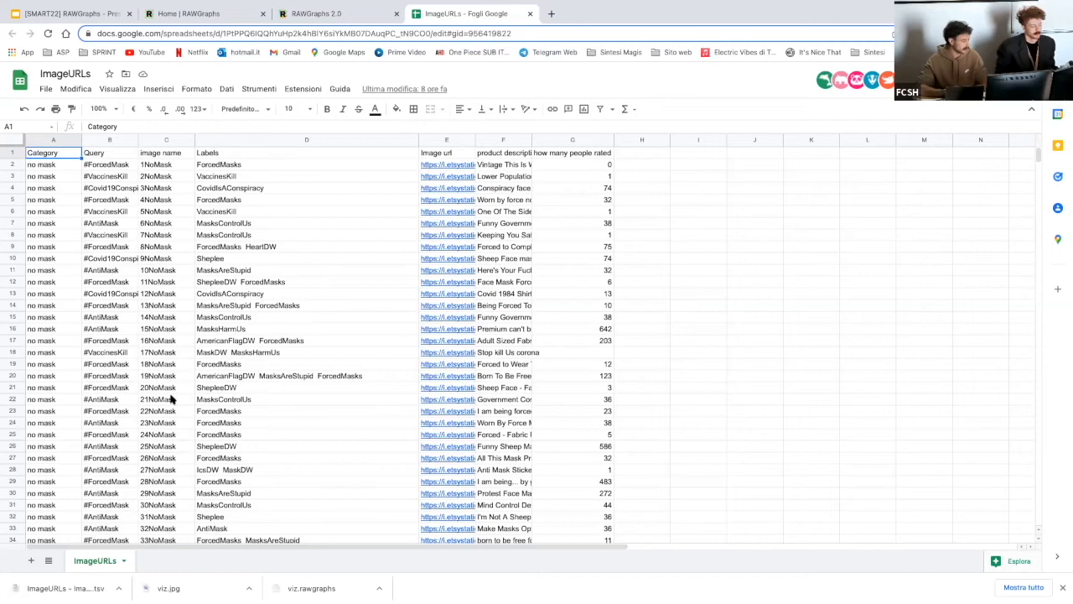
Load ImageURLs - ImageURLs (1).tsv into Observable's Images table to base64 notebook and choose Image url as the dimension holding the image URLs.
{"action": "mouse_move", "coordinate": [426, 374]}
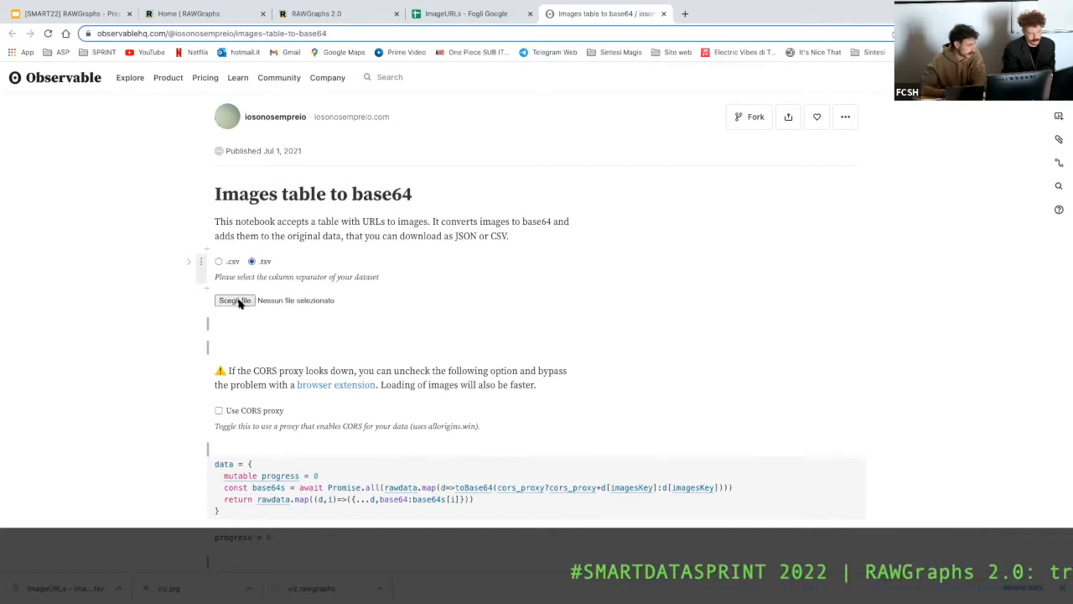
{"action": "left_click", "coordinate": [238, 301]}
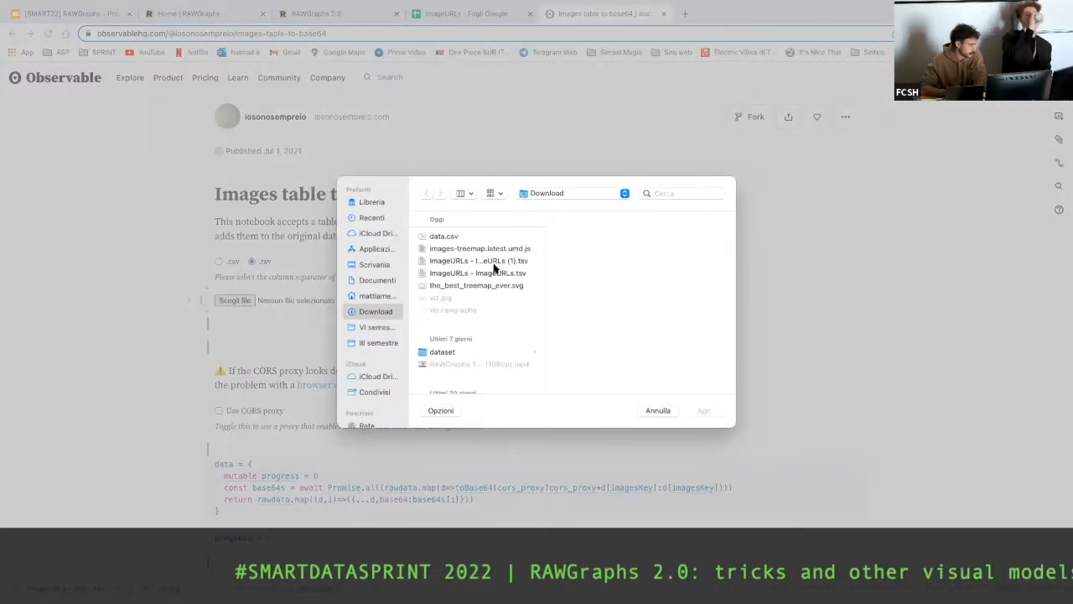
{"action": "key", "text": "Escape"}
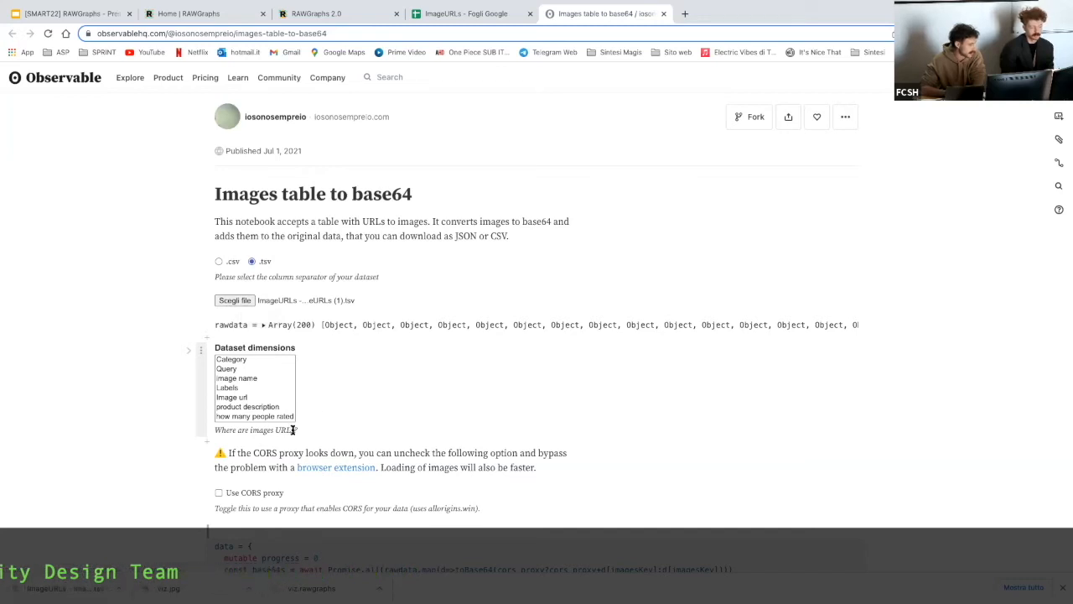
{"action": "left_click", "coordinate": [235, 397]}
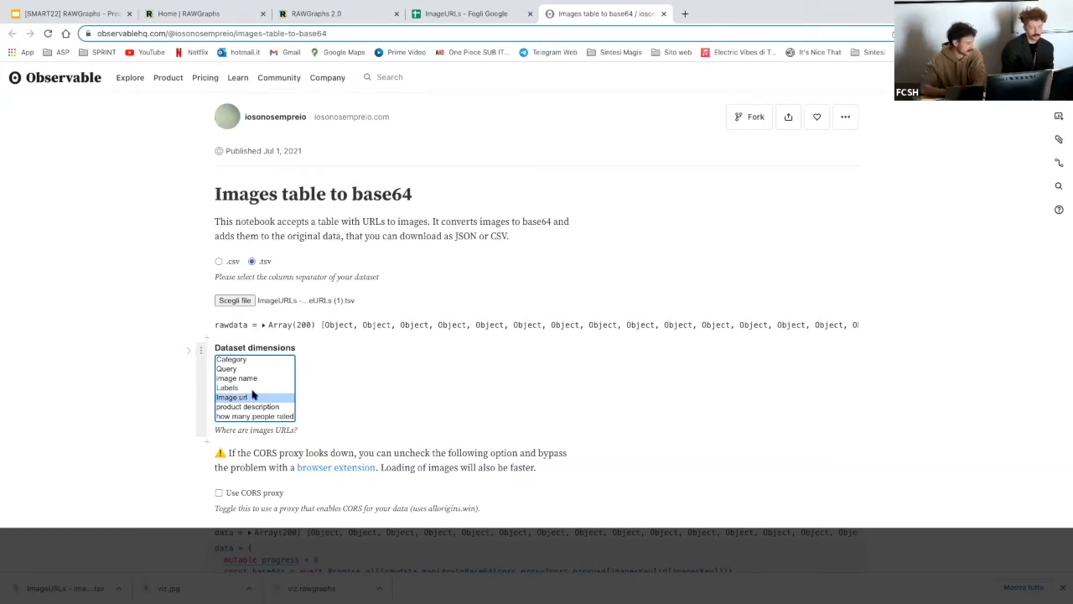
Enable the CORS proxy for the image conversion in the notebook.
{"action": "scroll", "coordinate": [372, 447], "scroll_direction": "down", "scroll_amount": 1}
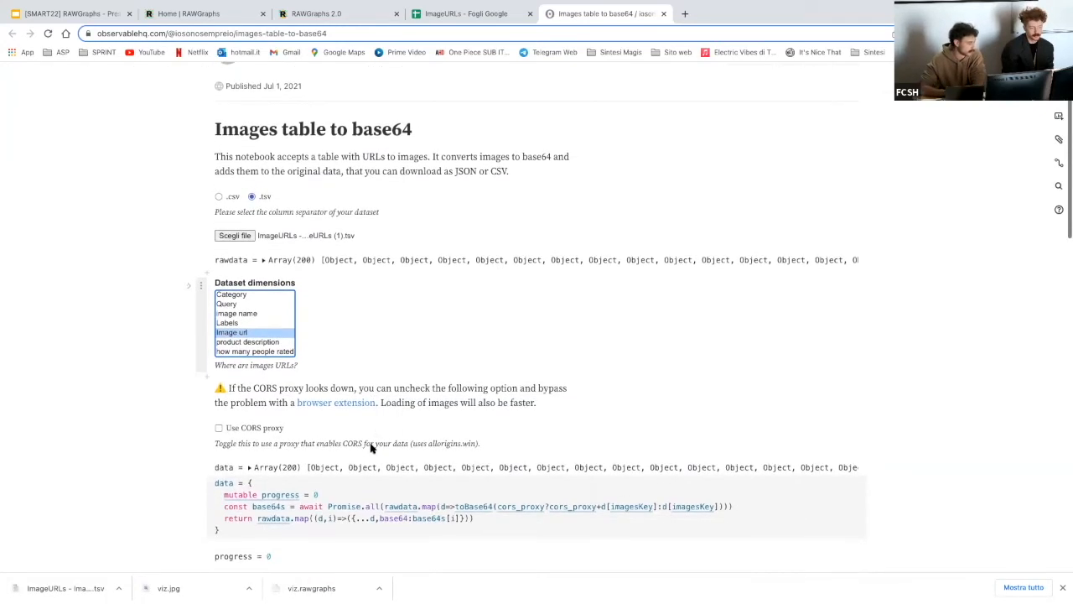
{"action": "scroll", "coordinate": [372, 448], "scroll_direction": "down", "scroll_amount": 1}
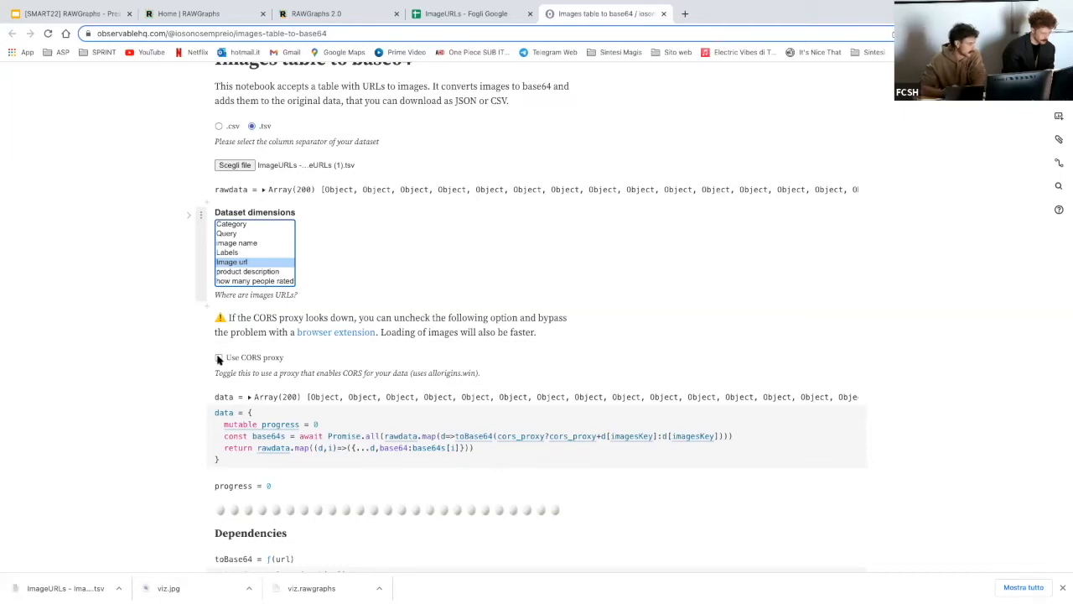
{"action": "scroll", "coordinate": [218, 359], "scroll_direction": "down", "scroll_amount": 1}
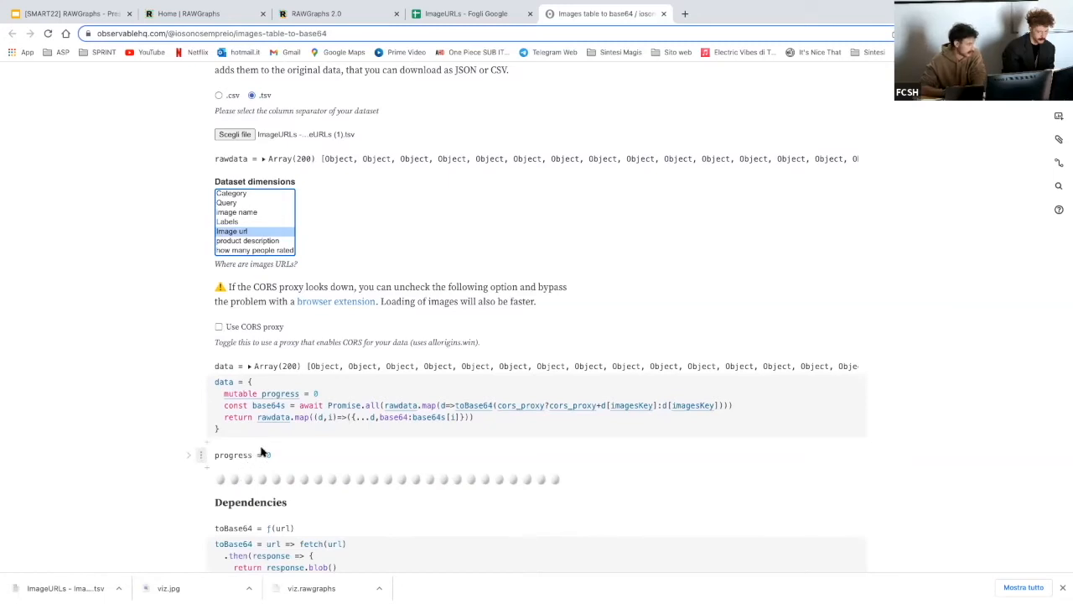
{"action": "left_click", "coordinate": [219, 326]}
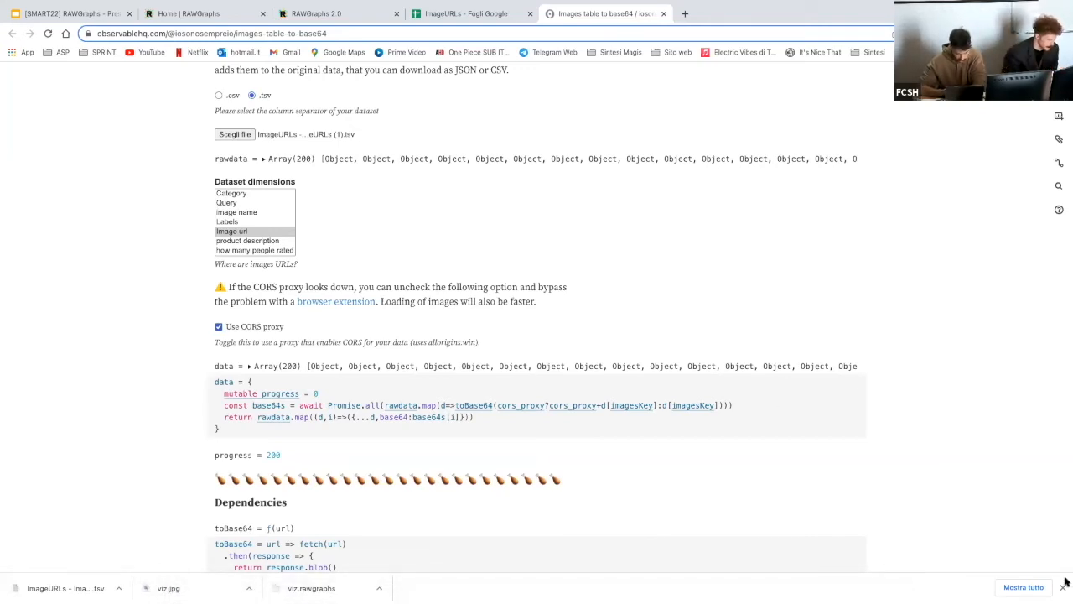
Reload ImageURLs - ImageURLs (1).tsv as the dataset of the Images table to base64 notebook.
{"action": "mouse_move", "coordinate": [1070, 597]}
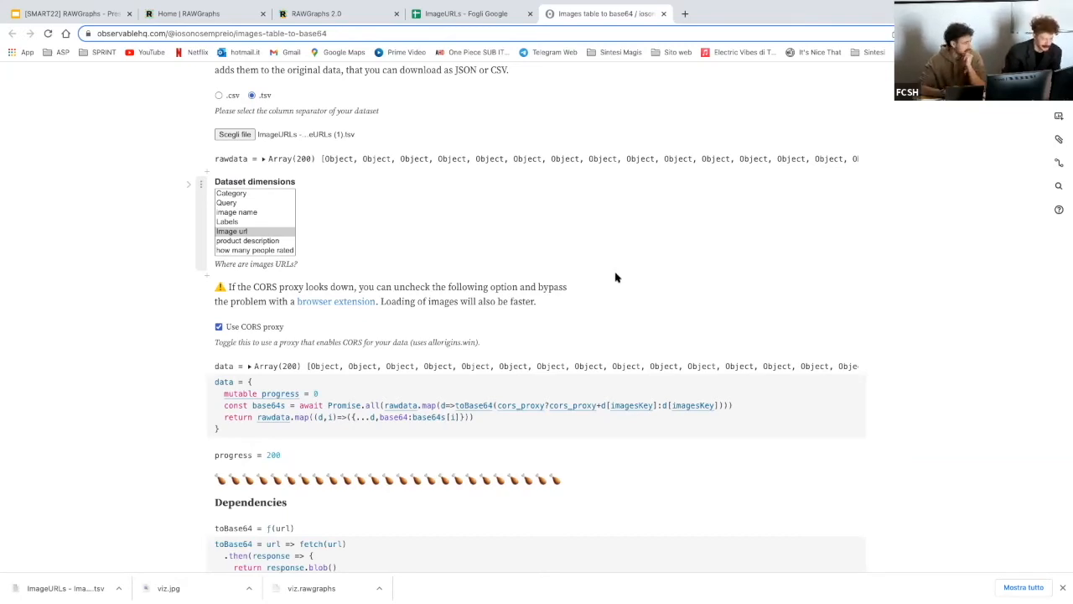
{"action": "scroll", "coordinate": [615, 277], "scroll_direction": "up", "scroll_amount": 2}
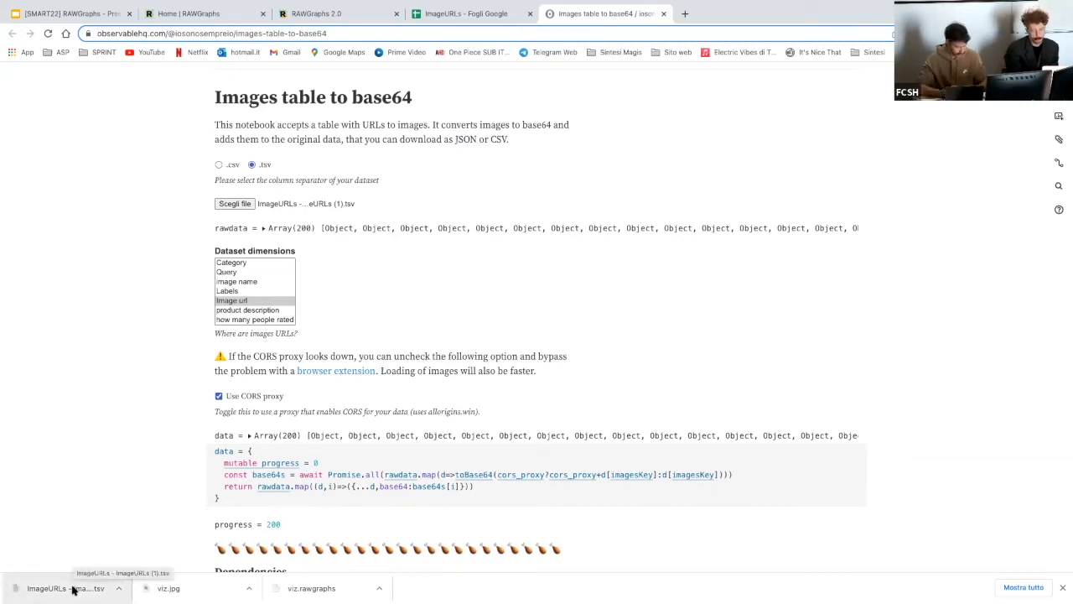
{"action": "left_click_drag", "start_coordinate": [73, 590], "coordinate": [232, 204]}
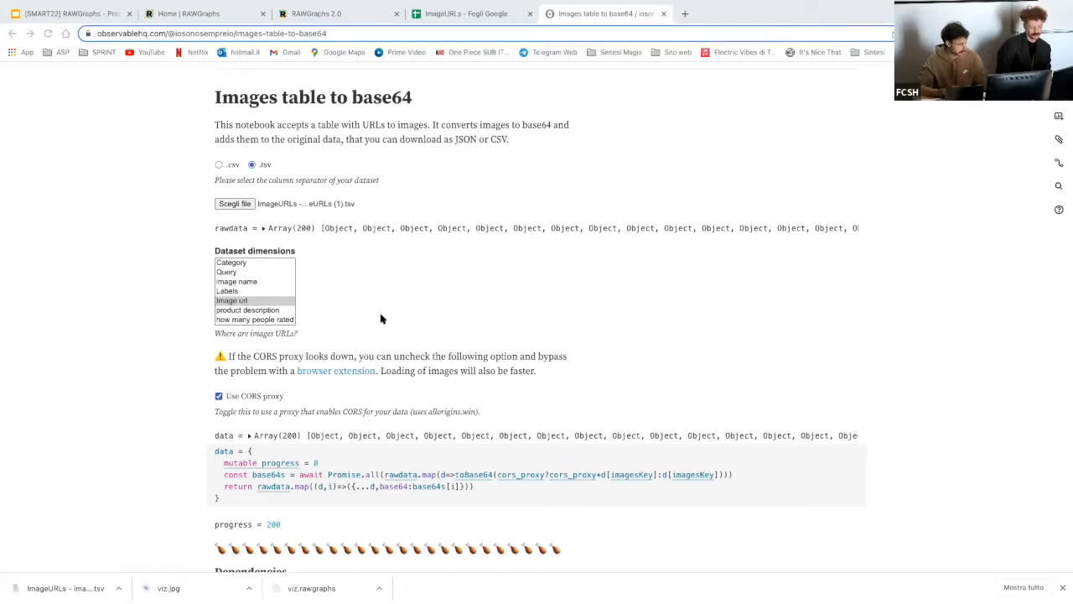
{"action": "left_click", "coordinate": [240, 209]}
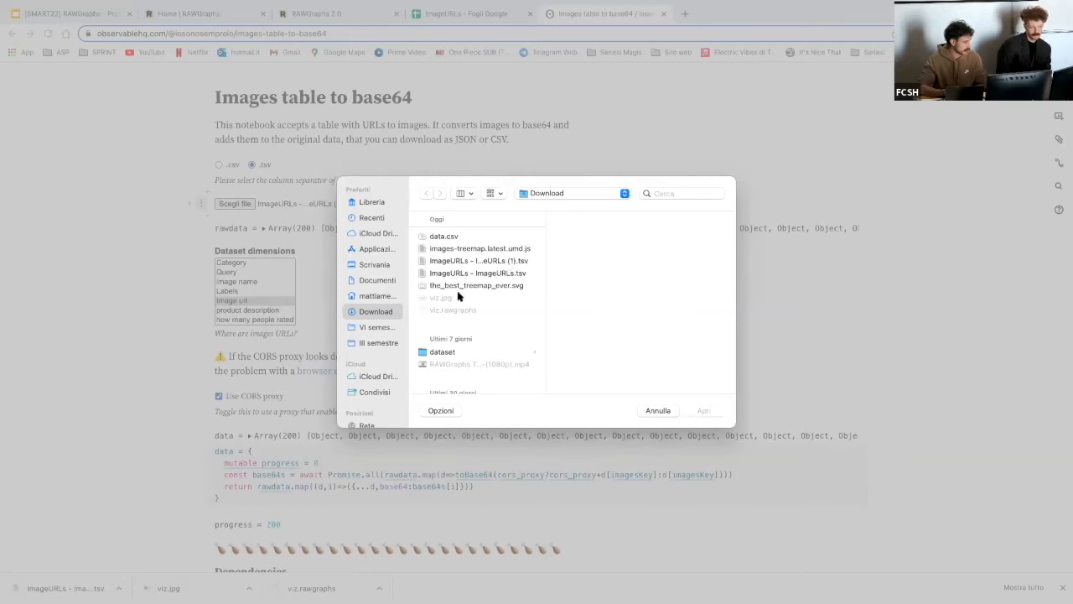
{"action": "key", "text": "Escape"}
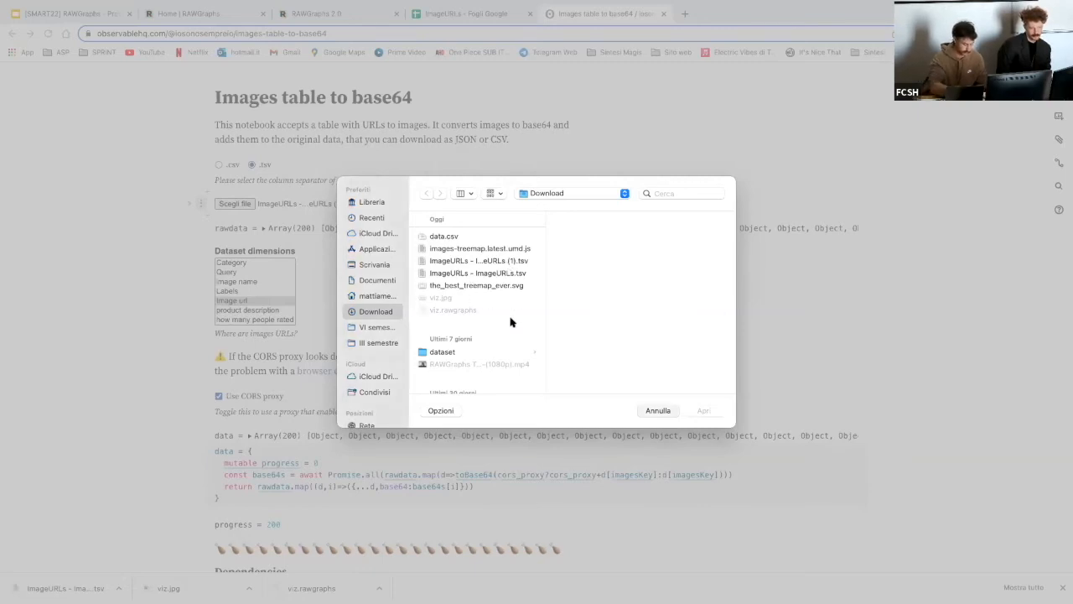
{"action": "left_click", "coordinate": [236, 204]}
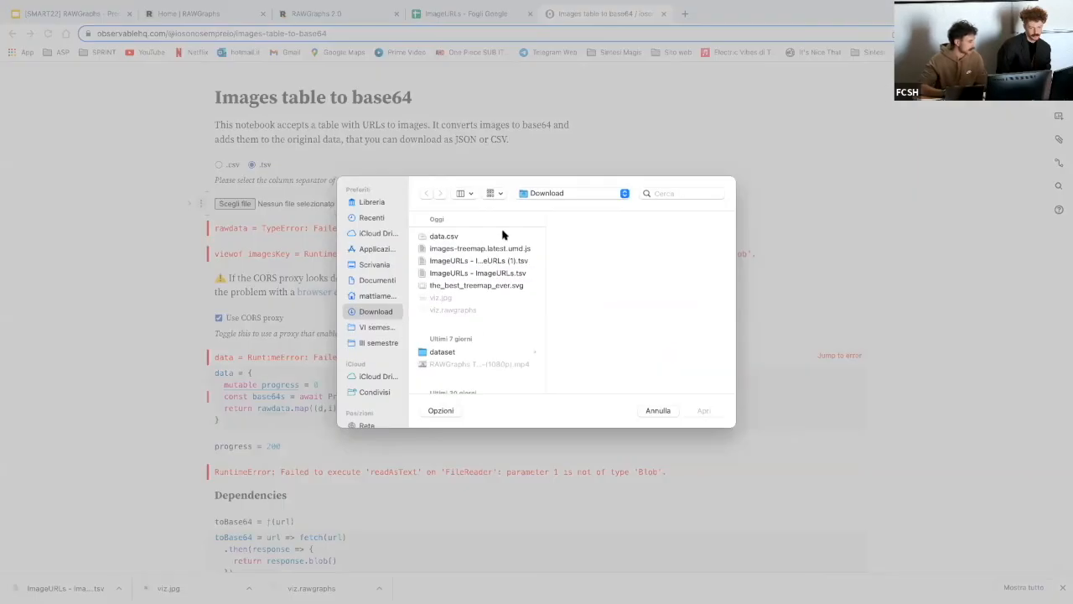
{"action": "double_click", "coordinate": [478, 261]}
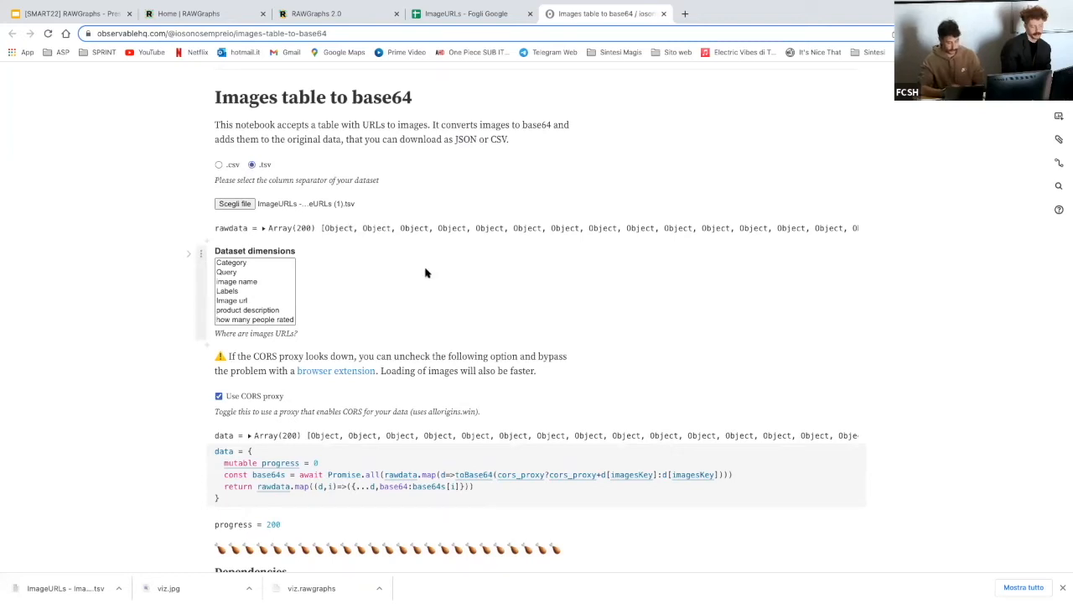
Turn the CORS proxy off and on again to rerun the base64 conversion, and download the data cell as CSV.
{"action": "scroll", "coordinate": [454, 266], "scroll_direction": "down", "scroll_amount": 2}
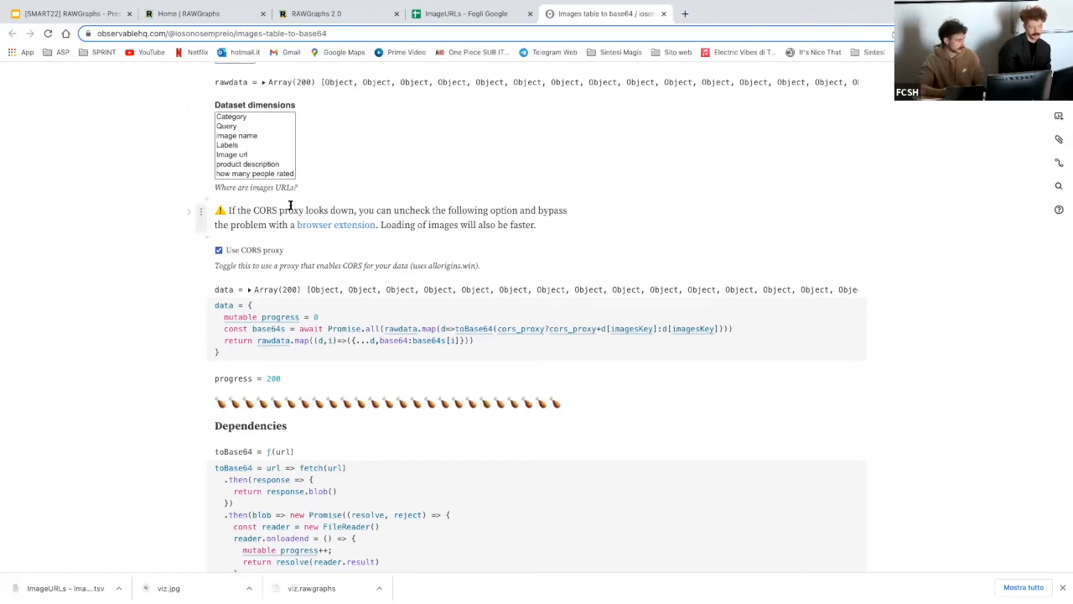
{"action": "scroll", "coordinate": [290, 205], "scroll_direction": "up", "scroll_amount": 2}
{"action": "scroll", "coordinate": [290, 205], "scroll_direction": "down", "scroll_amount": 1}
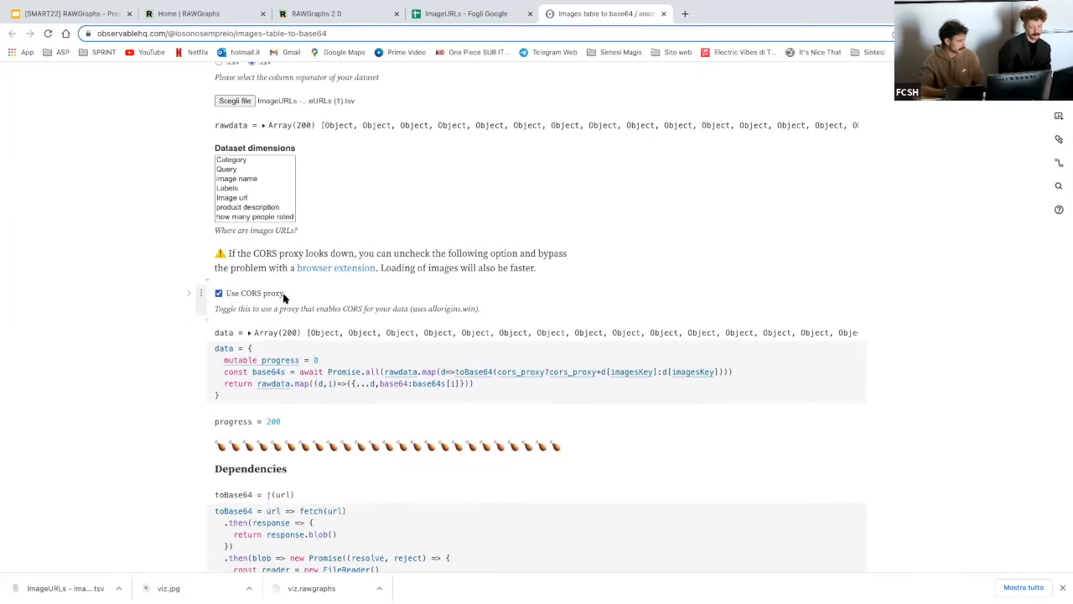
{"action": "scroll", "coordinate": [282, 299], "scroll_direction": "down", "scroll_amount": 1}
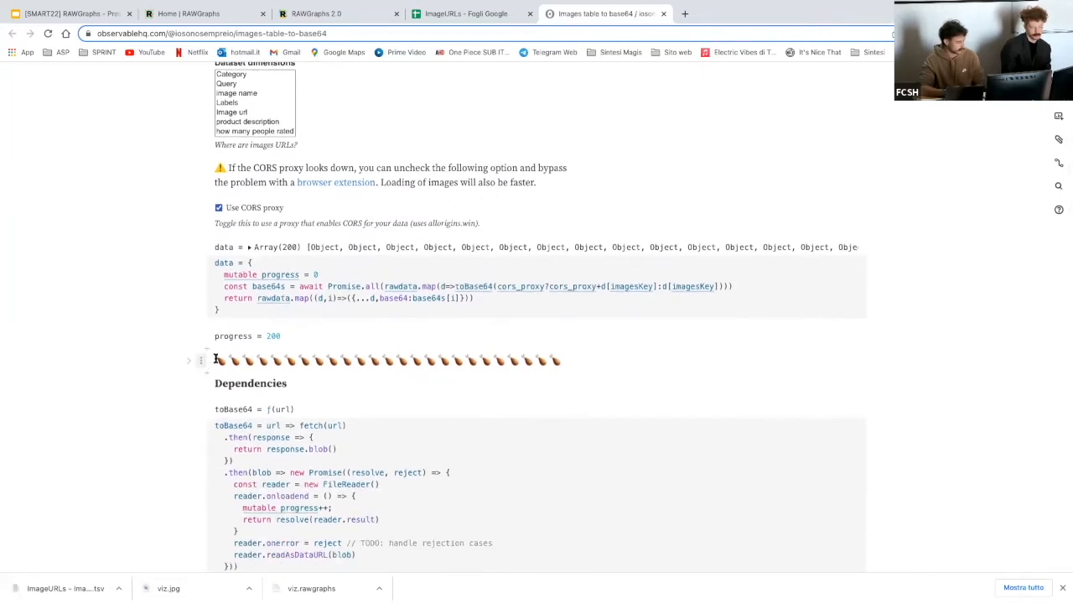
{"action": "left_click", "coordinate": [217, 208]}
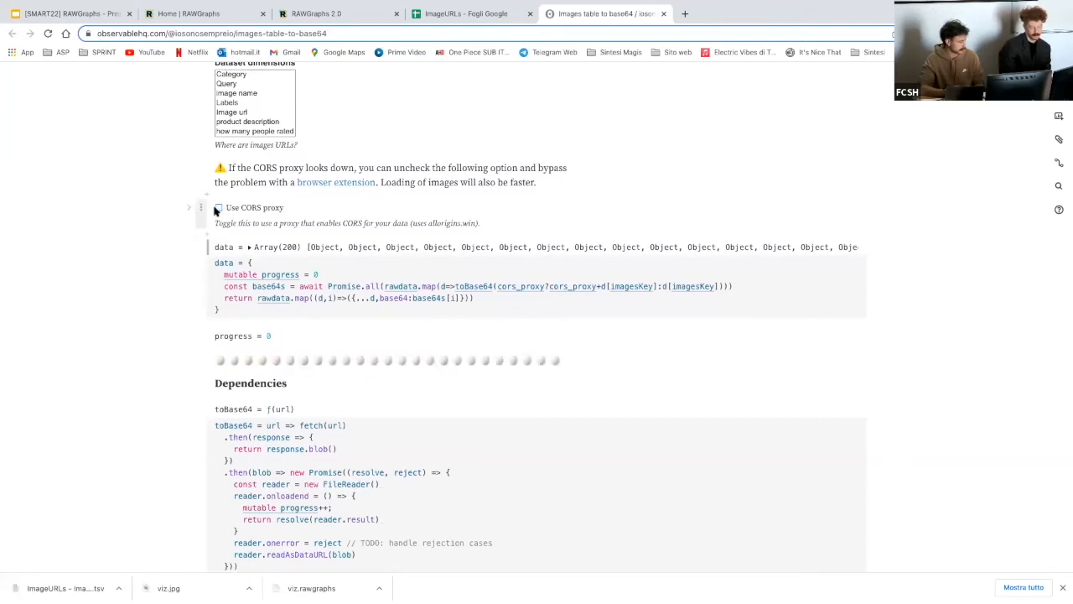
{"action": "left_click", "coordinate": [217, 208]}
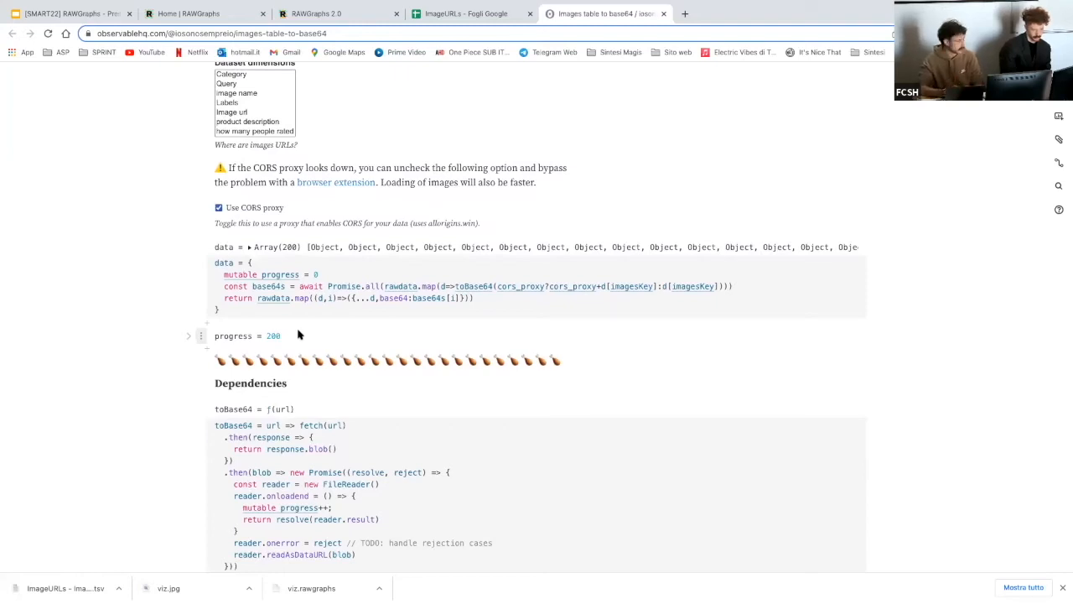
{"action": "left_click", "coordinate": [202, 246]}
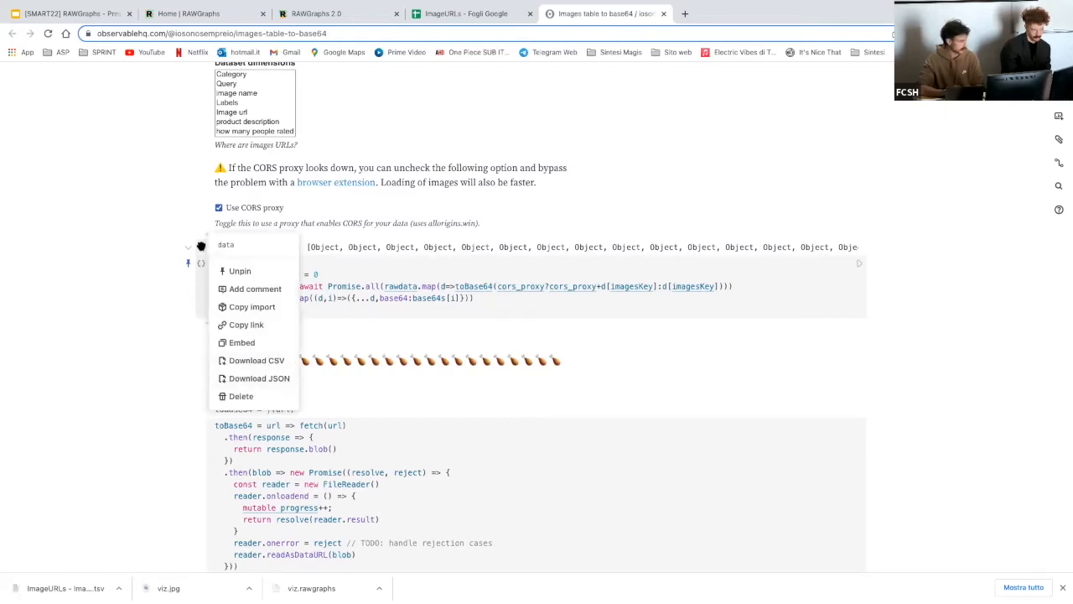
{"action": "left_click", "coordinate": [256, 361]}
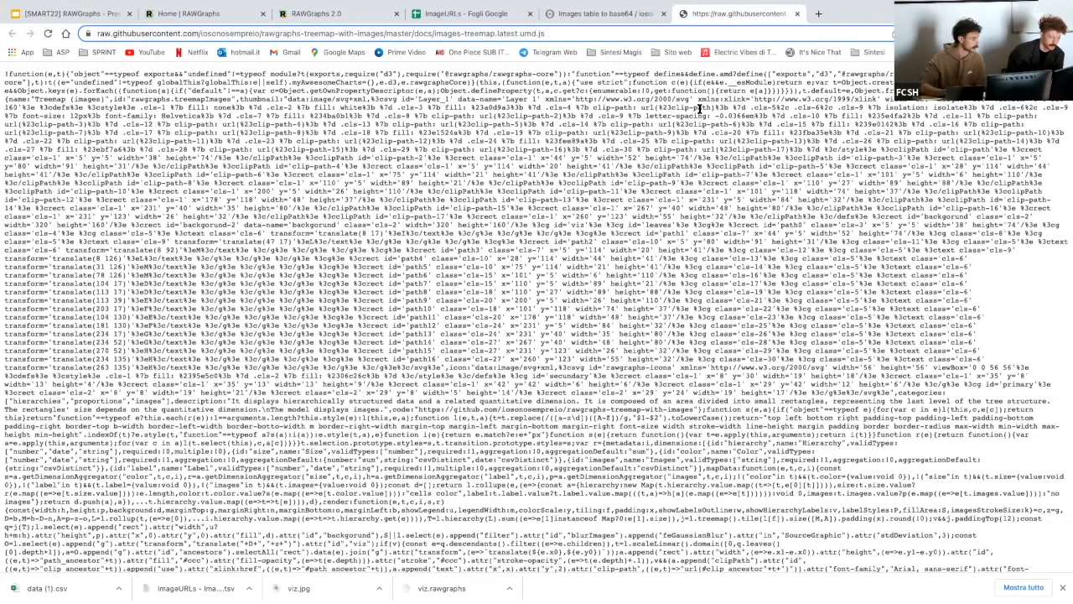
Switch to the raw GitHub page of the custom treemap chart and save images-treemap.latest.umd.js to the Download folder, replacing the existing file.
{"action": "right_click", "coordinate": [1015, 275]}
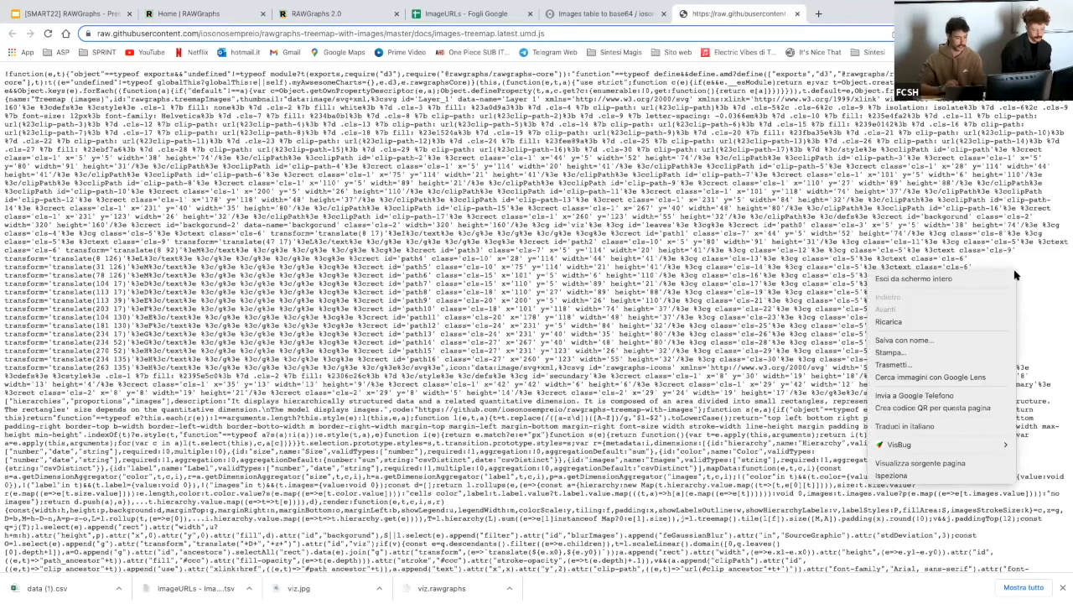
{"action": "left_click", "coordinate": [926, 341]}
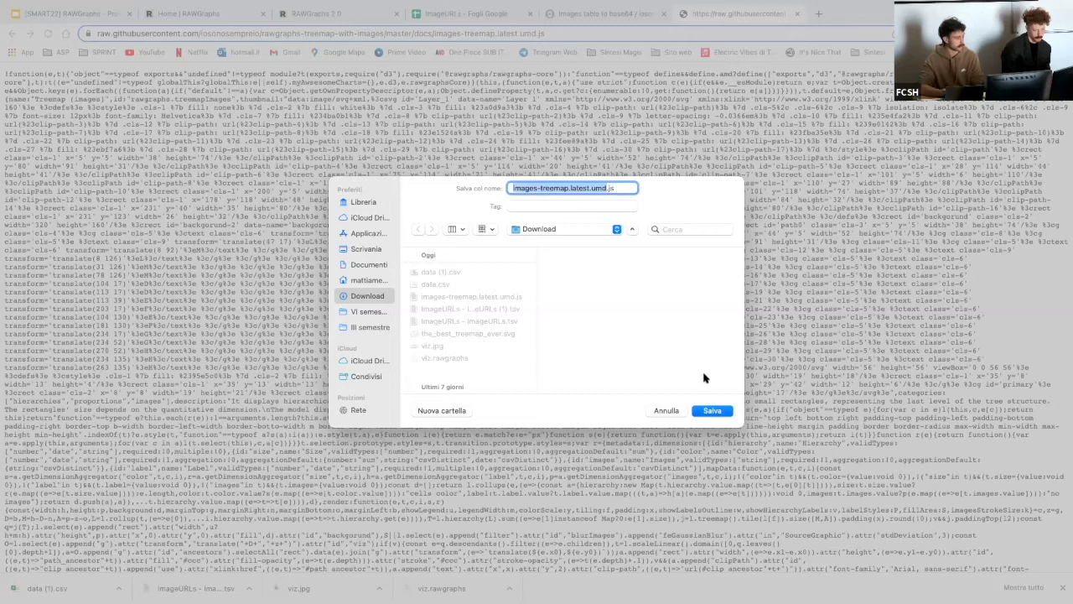
{"action": "left_click", "coordinate": [711, 410]}
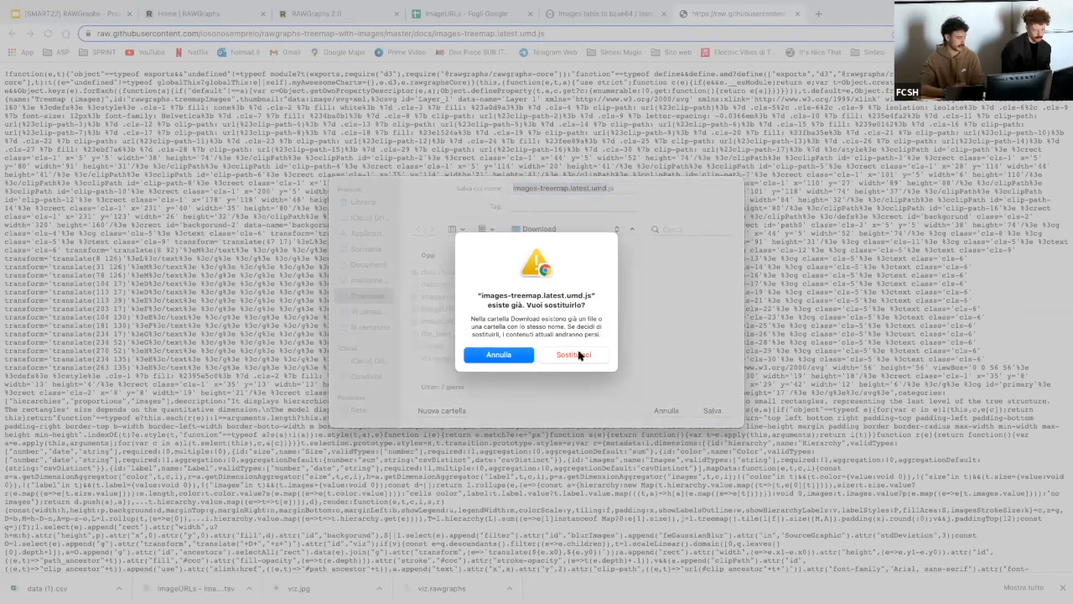
{"action": "left_click", "coordinate": [575, 354]}
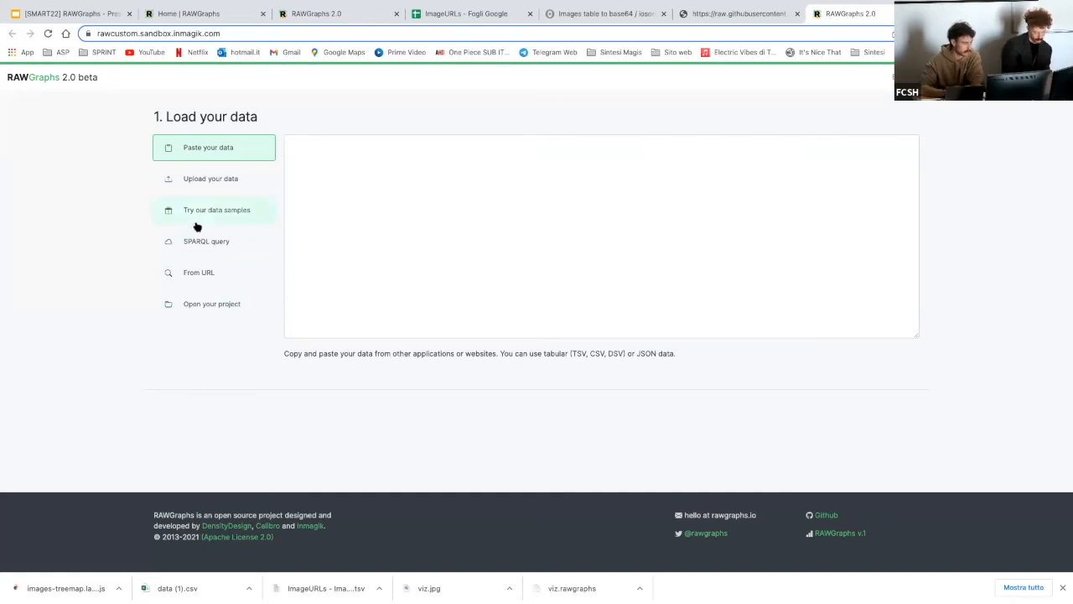
Switch to the RAWGraphs 2.0 beta sandbox, upload data (1).csv and check its columns through to base64.
{"action": "left_click", "coordinate": [217, 190]}
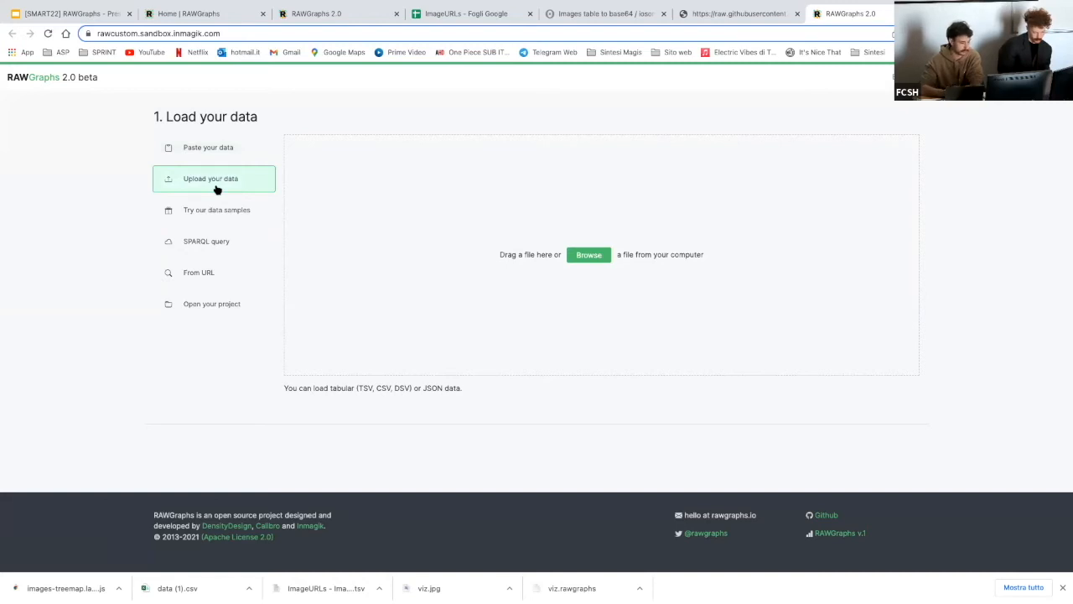
{"action": "left_click", "coordinate": [587, 254]}
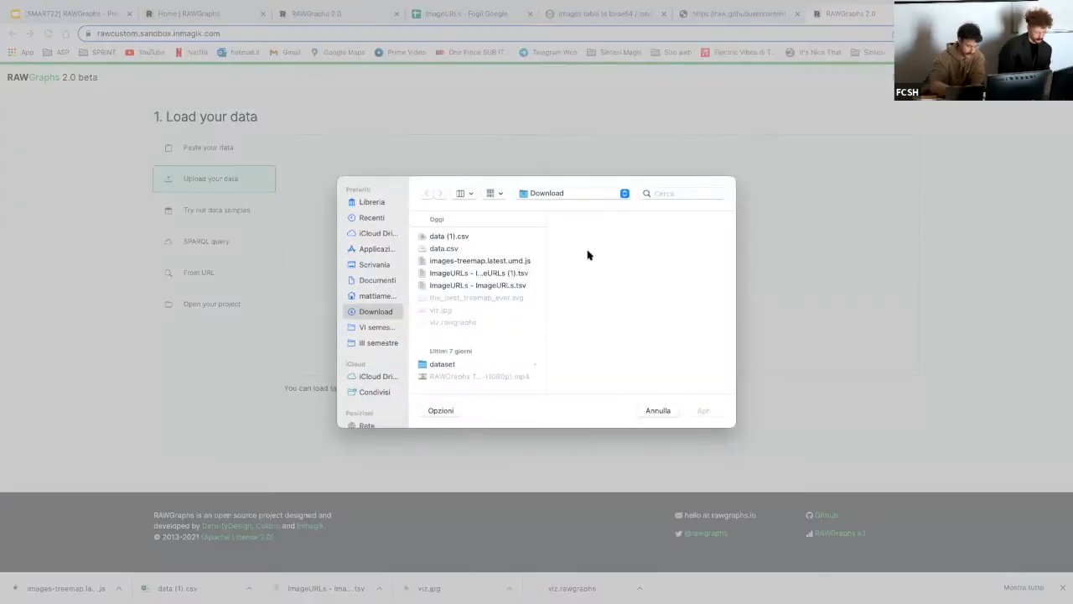
{"action": "key", "text": "Escape"}
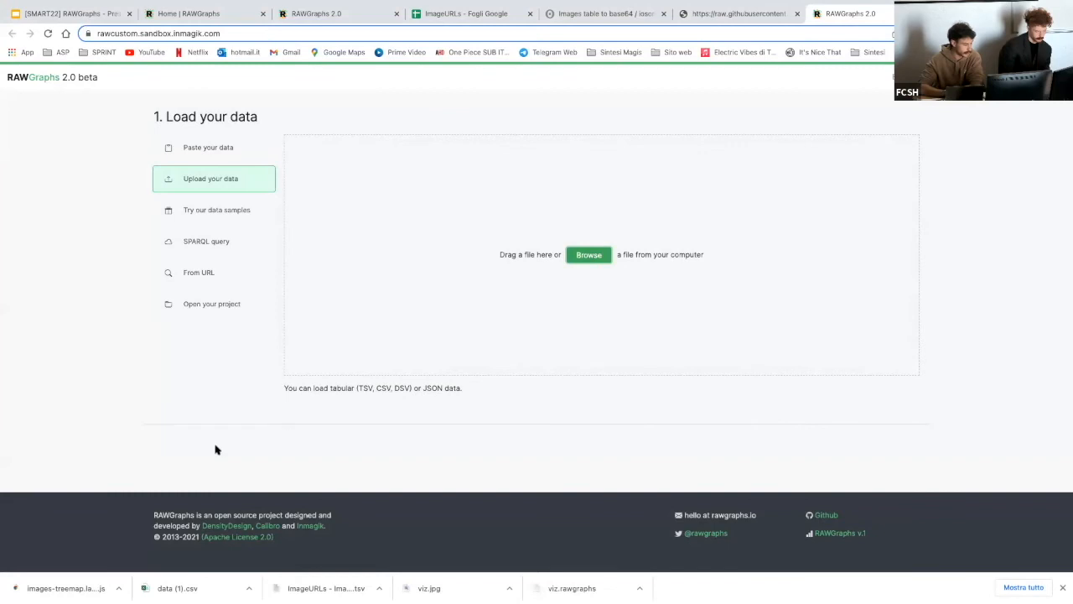
{"action": "left_click_drag", "start_coordinate": [185, 589], "coordinate": [468, 307]}
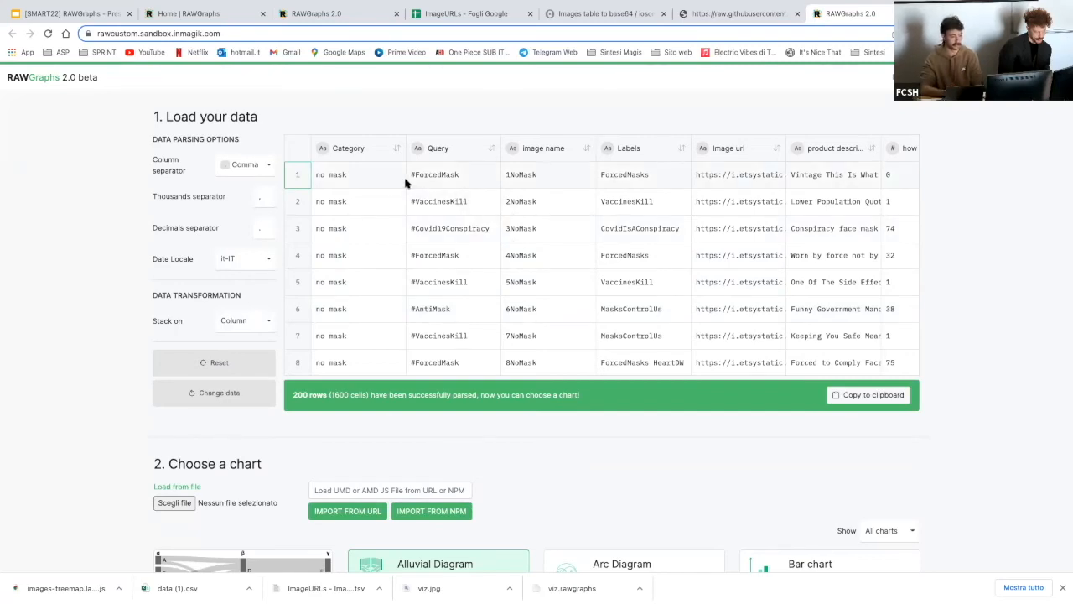
{"action": "scroll", "coordinate": [518, 191], "scroll_direction": "right", "scroll_amount": 3}
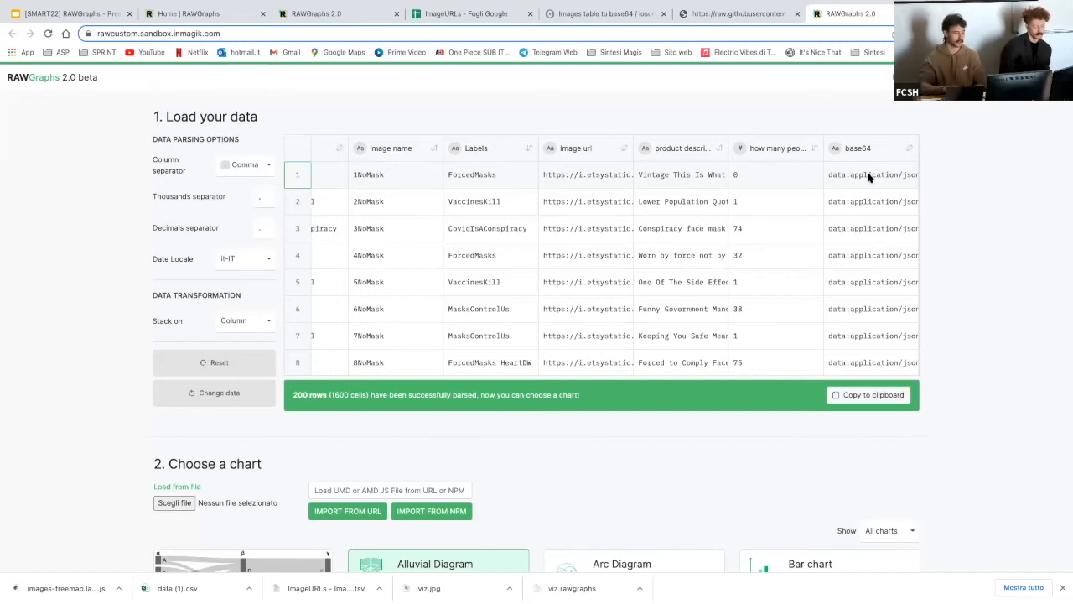
{"action": "scroll", "coordinate": [600, 179], "scroll_direction": "left", "scroll_amount": 1}
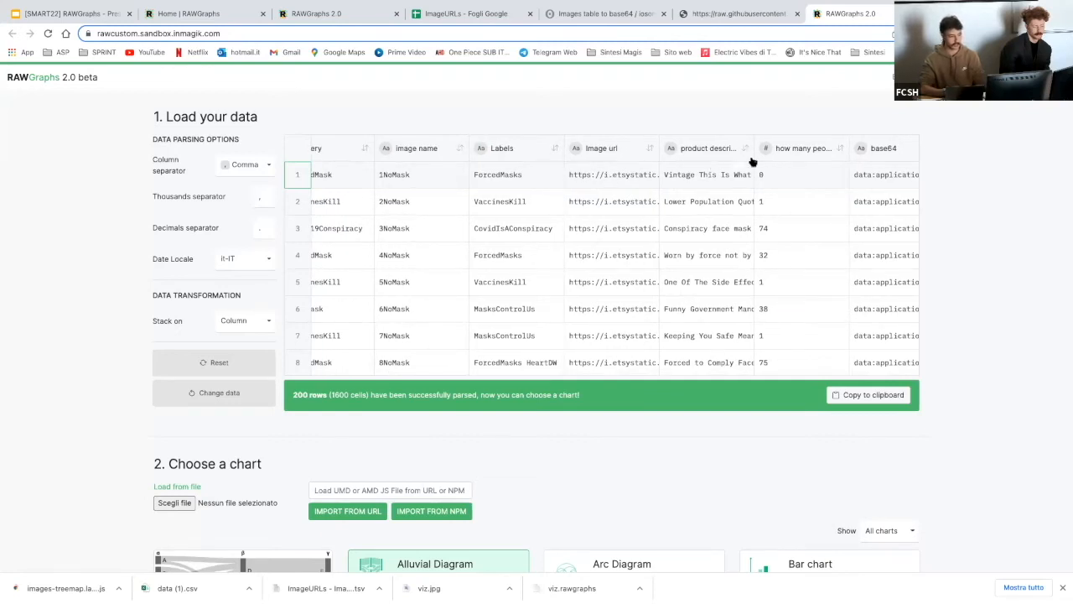
{"action": "scroll", "coordinate": [805, 174], "scroll_direction": "right", "scroll_amount": 1}
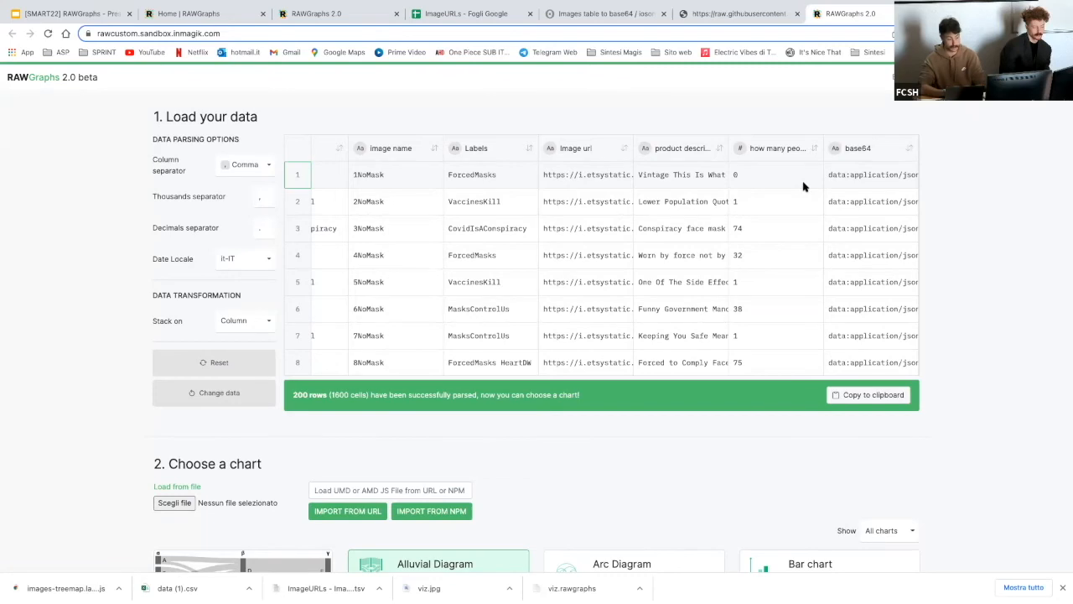
{"action": "scroll", "coordinate": [803, 186], "scroll_direction": "left", "scroll_amount": 5}
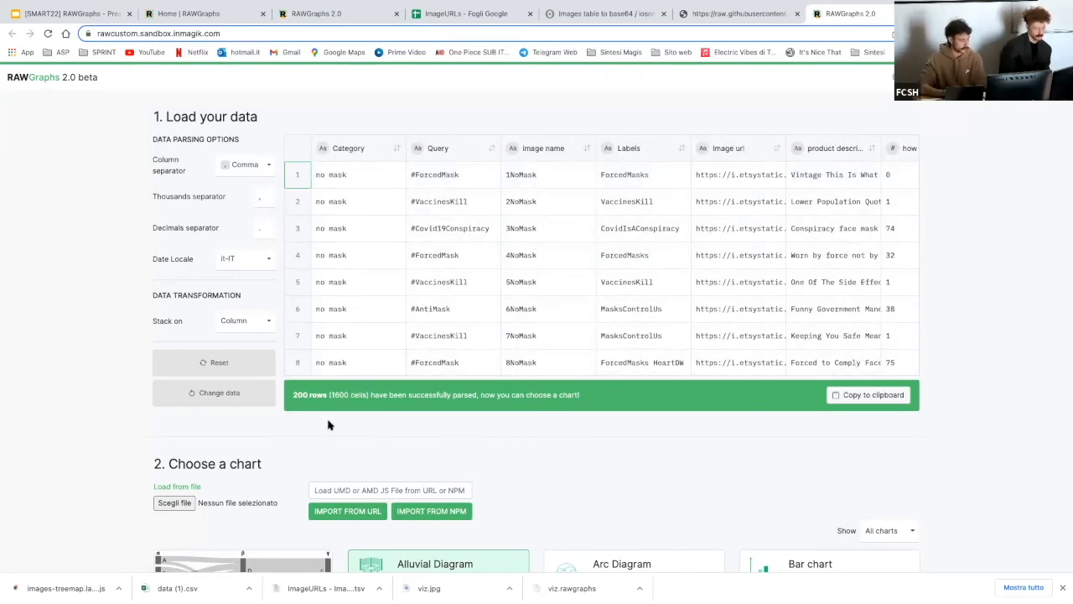
Remove the previously imported Treemap (images) custom chart from the chart gallery.
{"action": "scroll", "coordinate": [326, 433], "scroll_direction": "down", "scroll_amount": 1}
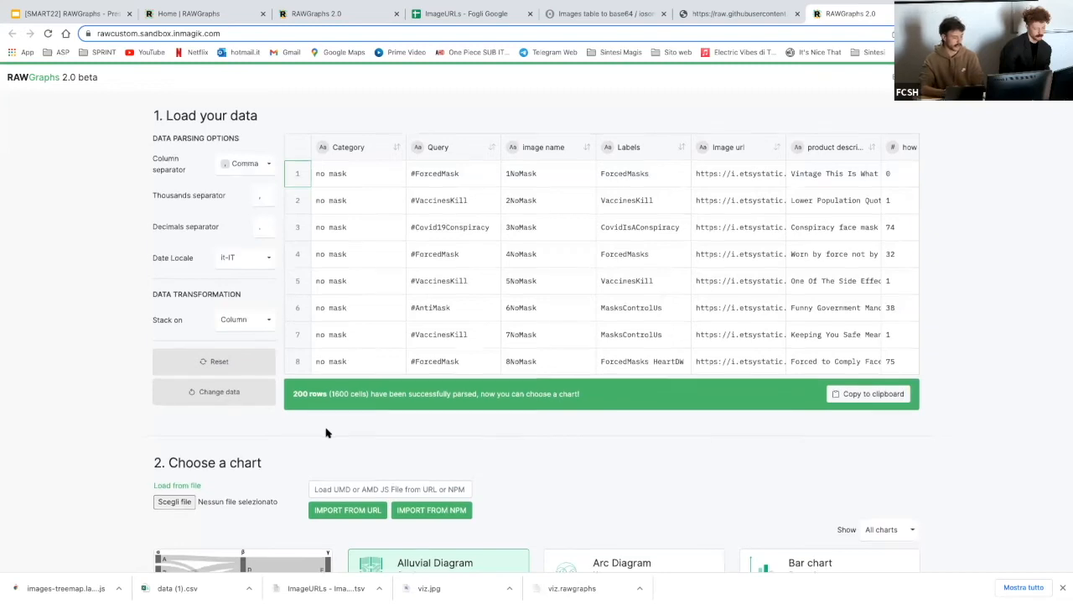
{"action": "scroll", "coordinate": [326, 433], "scroll_direction": "down", "scroll_amount": 3}
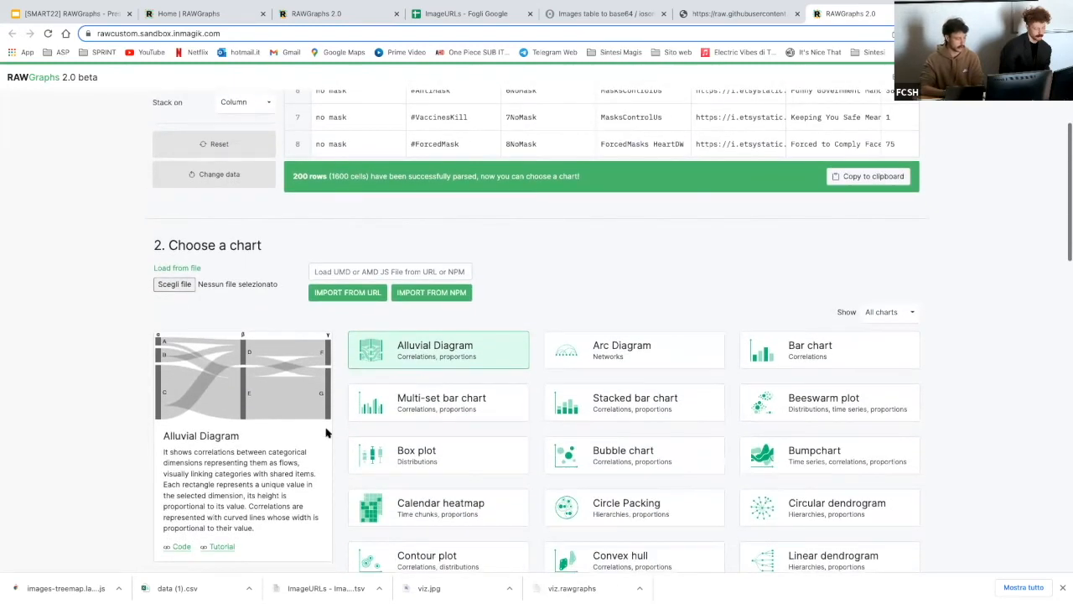
{"action": "scroll", "coordinate": [338, 439], "scroll_direction": "down", "scroll_amount": 2}
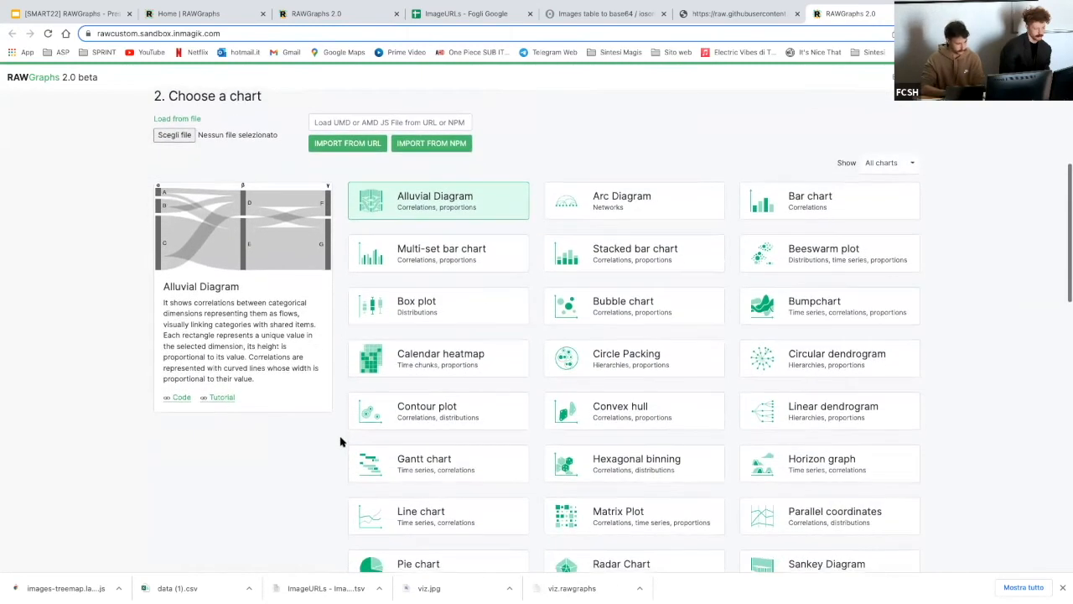
{"action": "scroll", "coordinate": [339, 441], "scroll_direction": "down", "scroll_amount": 1}
{"action": "scroll", "coordinate": [340, 441], "scroll_direction": "down", "scroll_amount": 1}
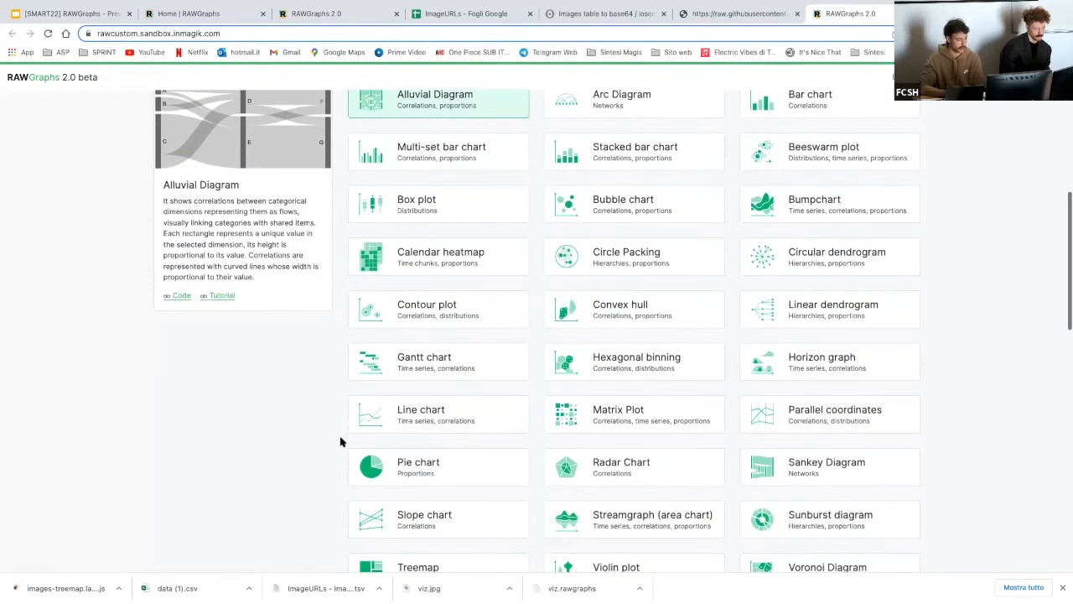
{"action": "scroll", "coordinate": [340, 439], "scroll_direction": "down", "scroll_amount": 2}
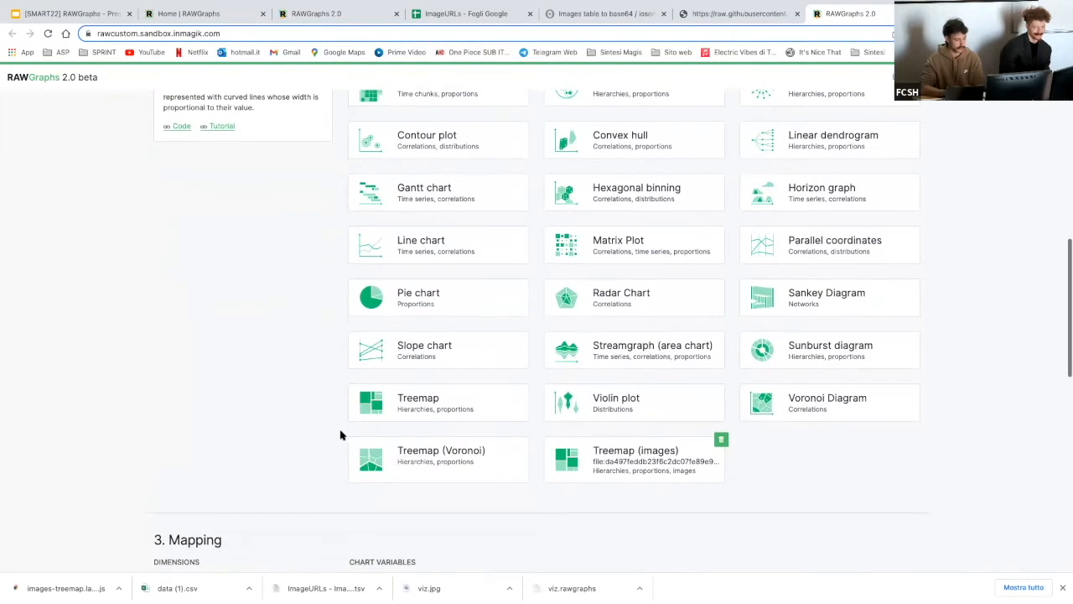
{"action": "left_click", "coordinate": [721, 440]}
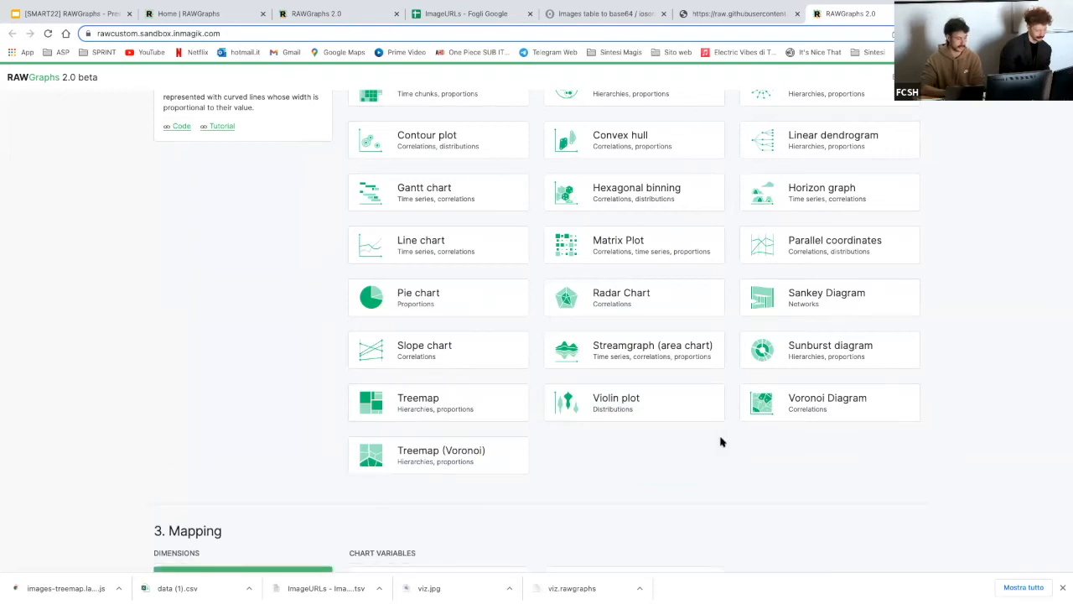
Try to load images-treemap.latest.umd.js from the Download folder as a custom chart, and check the chart gallery for it.
{"action": "scroll", "coordinate": [721, 436], "scroll_direction": "up", "scroll_amount": 1}
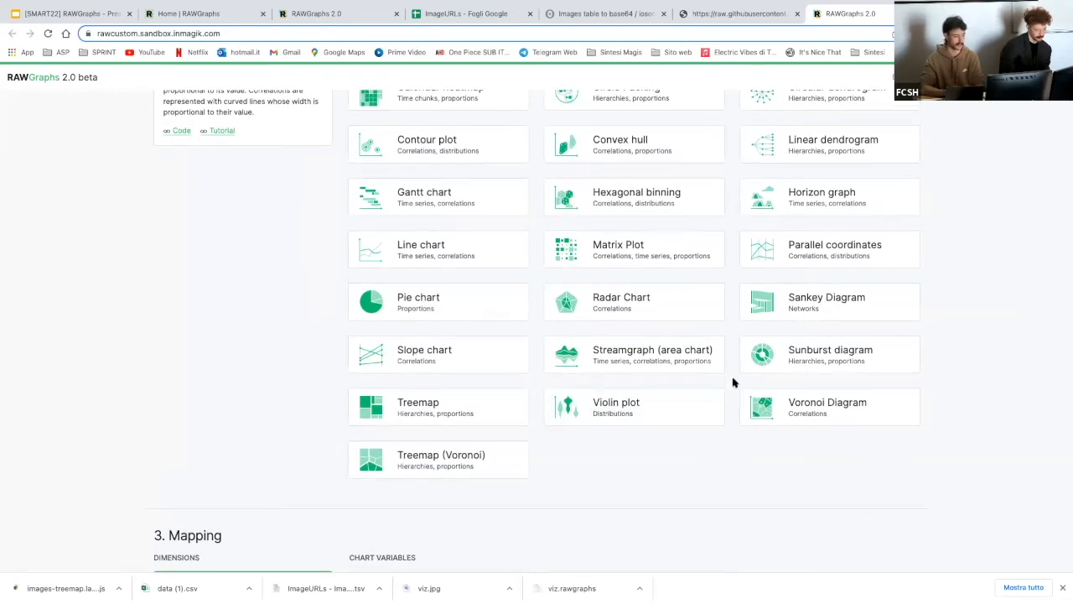
{"action": "scroll", "coordinate": [732, 379], "scroll_direction": "up", "scroll_amount": 1}
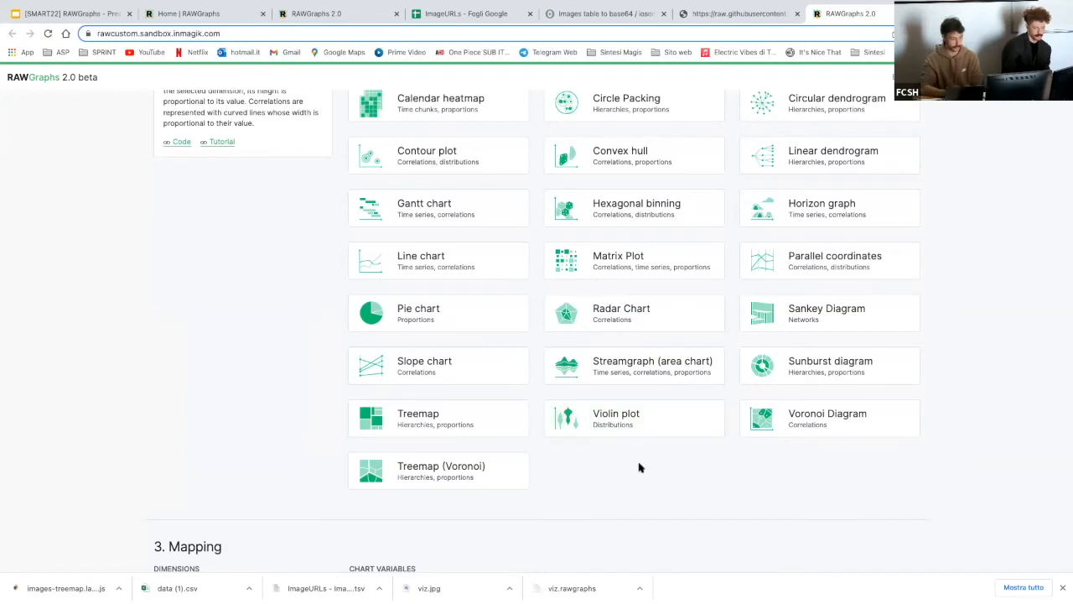
{"action": "scroll", "coordinate": [639, 467], "scroll_direction": "up", "scroll_amount": 5}
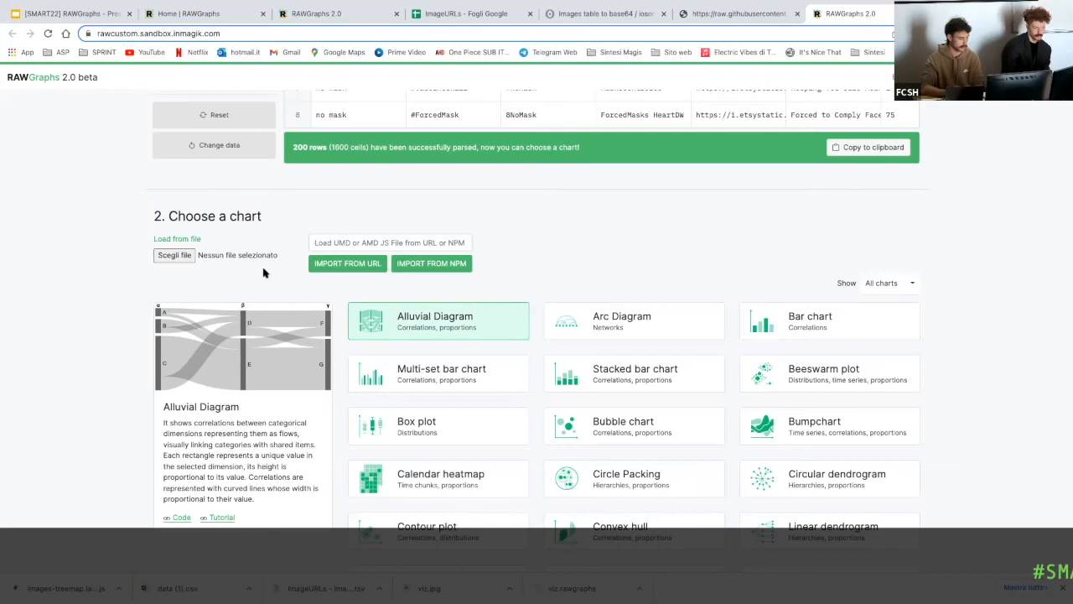
{"action": "left_click", "coordinate": [182, 255]}
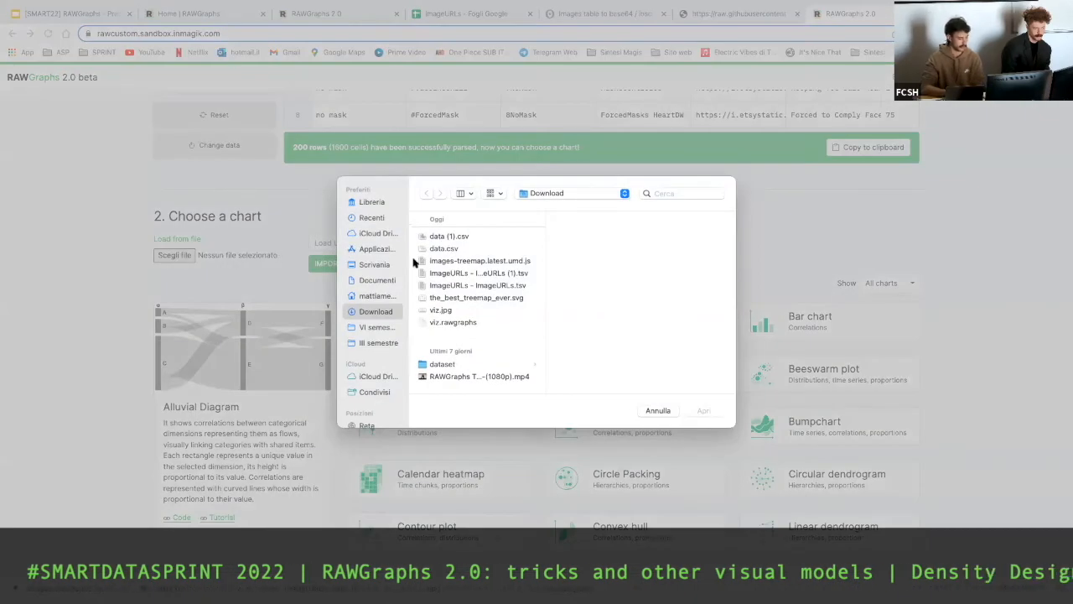
{"action": "left_click", "coordinate": [475, 262]}
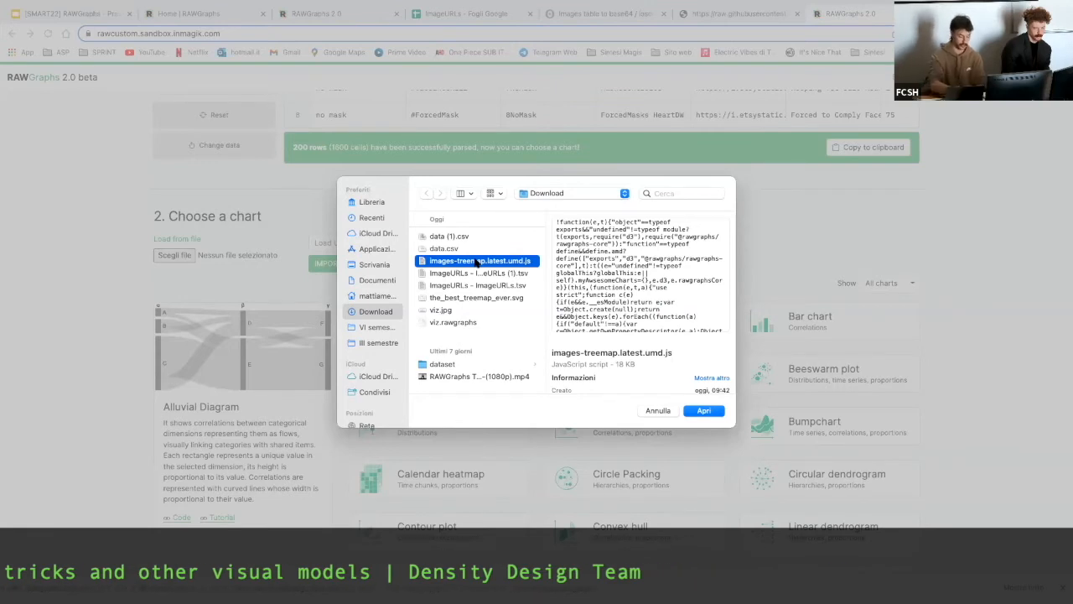
{"action": "left_click", "coordinate": [703, 410]}
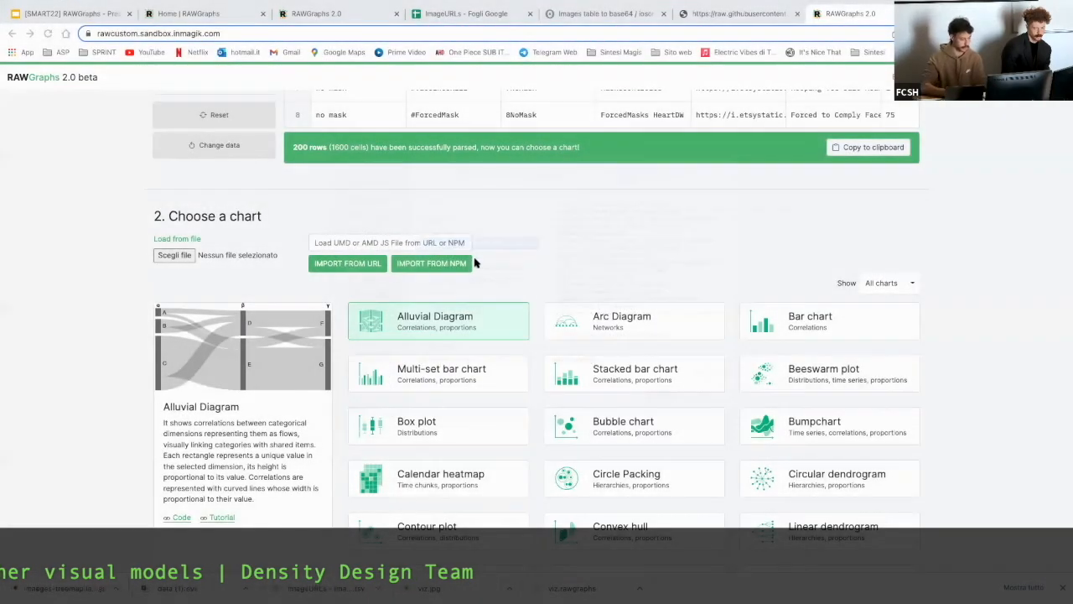
{"action": "scroll", "coordinate": [553, 363], "scroll_direction": "down", "scroll_amount": 6}
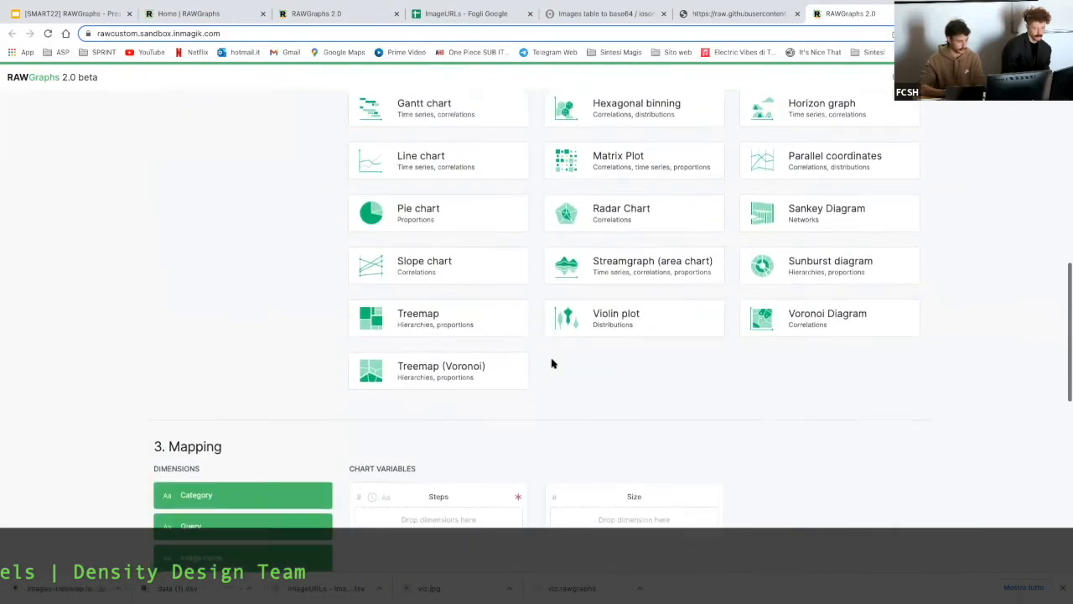
{"action": "scroll", "coordinate": [552, 363], "scroll_direction": "up", "scroll_amount": 1}
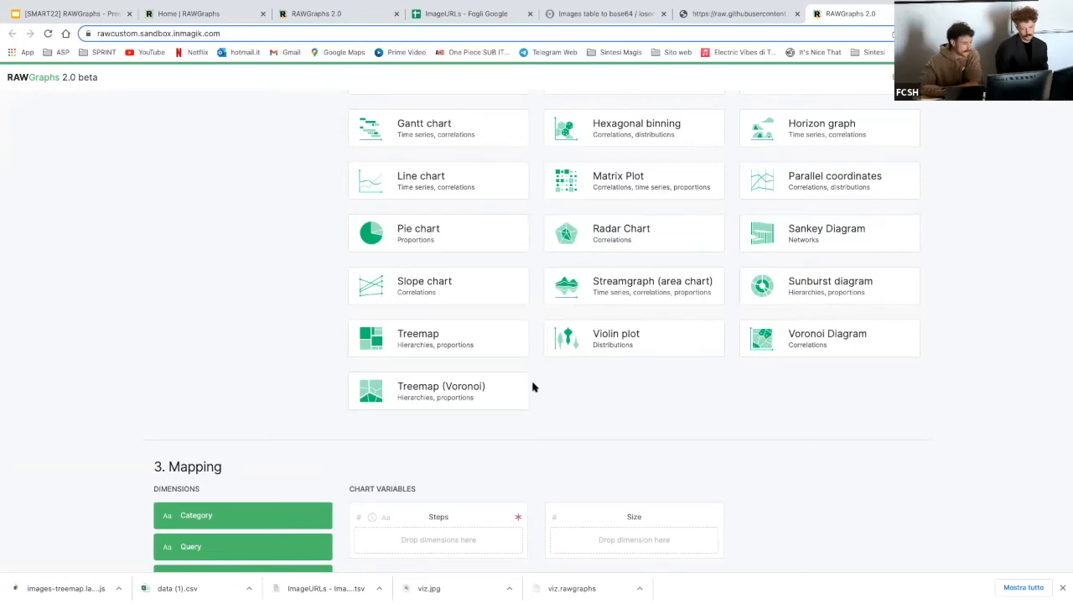
Load the custom chart file images-treemap.latest.umd.js from the Download folder and accept running its third-party JavaScript.
{"action": "scroll", "coordinate": [532, 387], "scroll_direction": "up", "scroll_amount": 1}
{"action": "scroll", "coordinate": [532, 386], "scroll_direction": "up", "scroll_amount": 10}
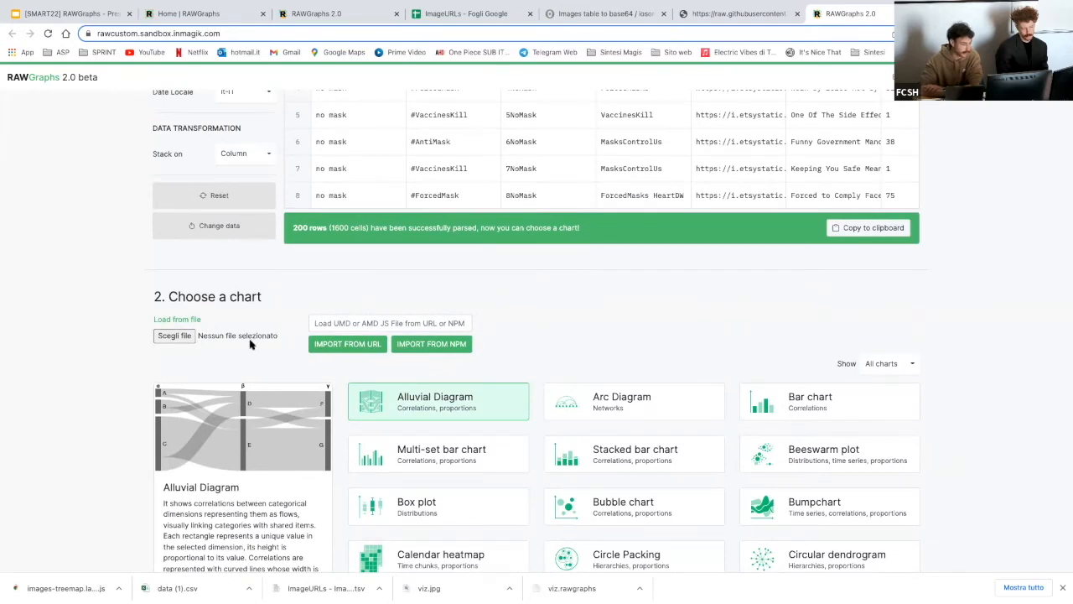
{"action": "left_click", "coordinate": [175, 336]}
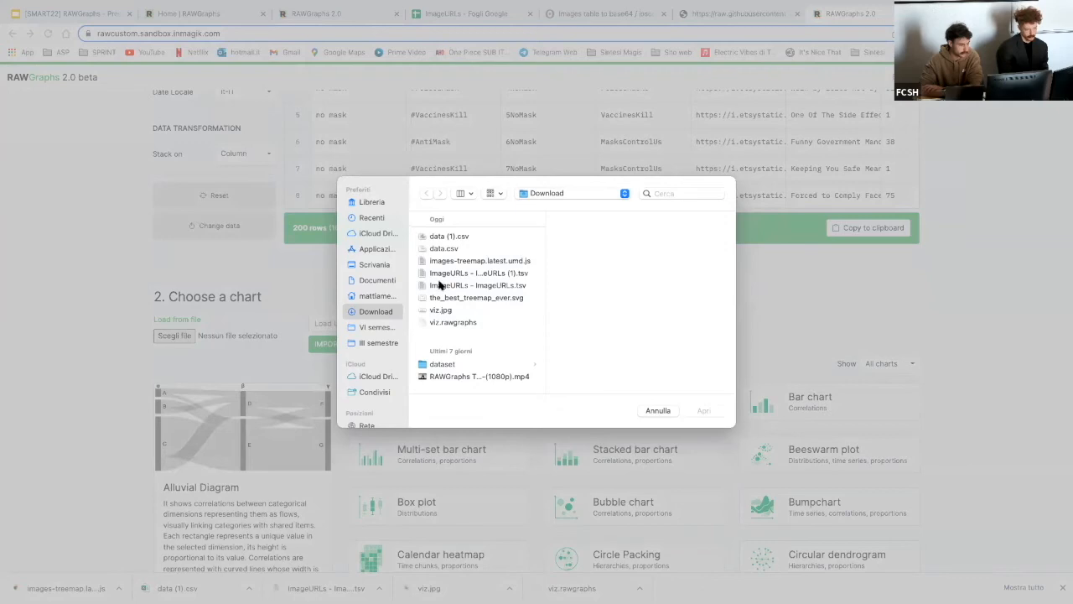
{"action": "left_click", "coordinate": [494, 266]}
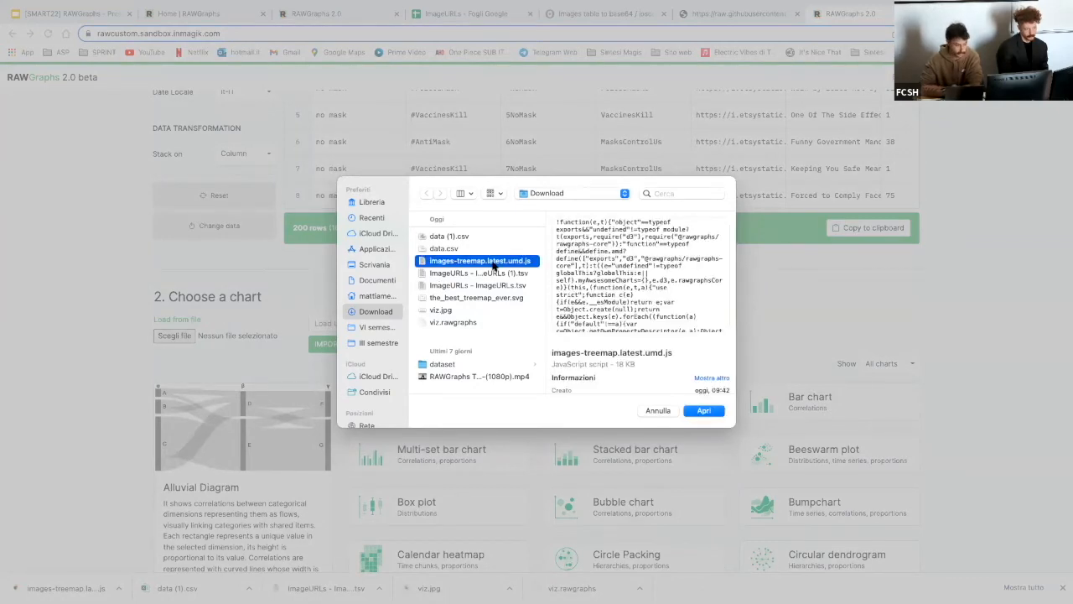
{"action": "double_click", "coordinate": [494, 266]}
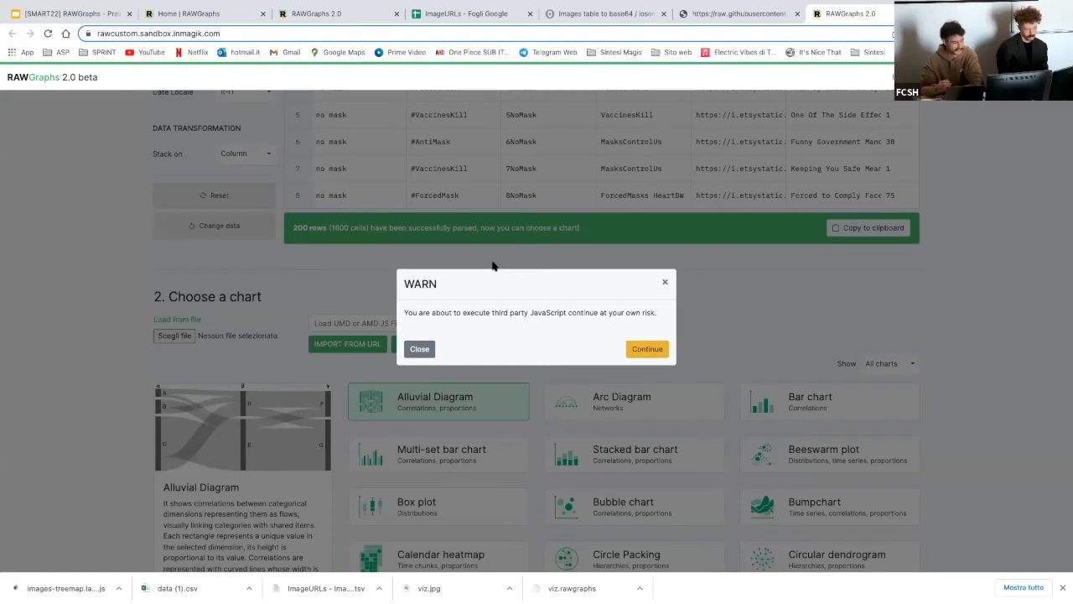
{"action": "left_click", "coordinate": [642, 350]}
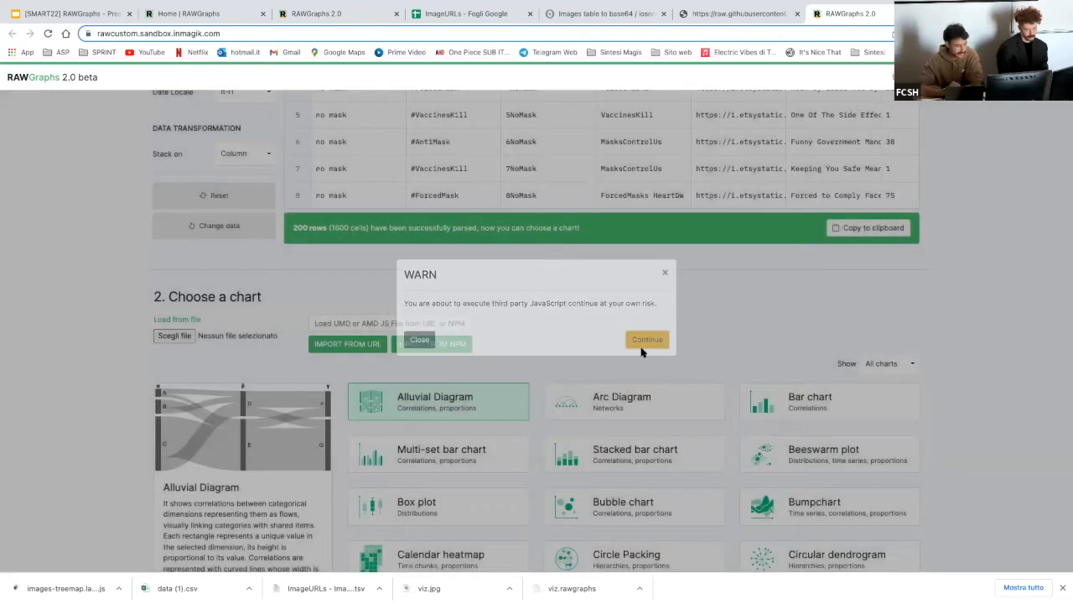
Choose the imported Treemap (images) custom chart from the chart gallery.
{"action": "scroll", "coordinate": [641, 353], "scroll_direction": "down", "scroll_amount": 6}
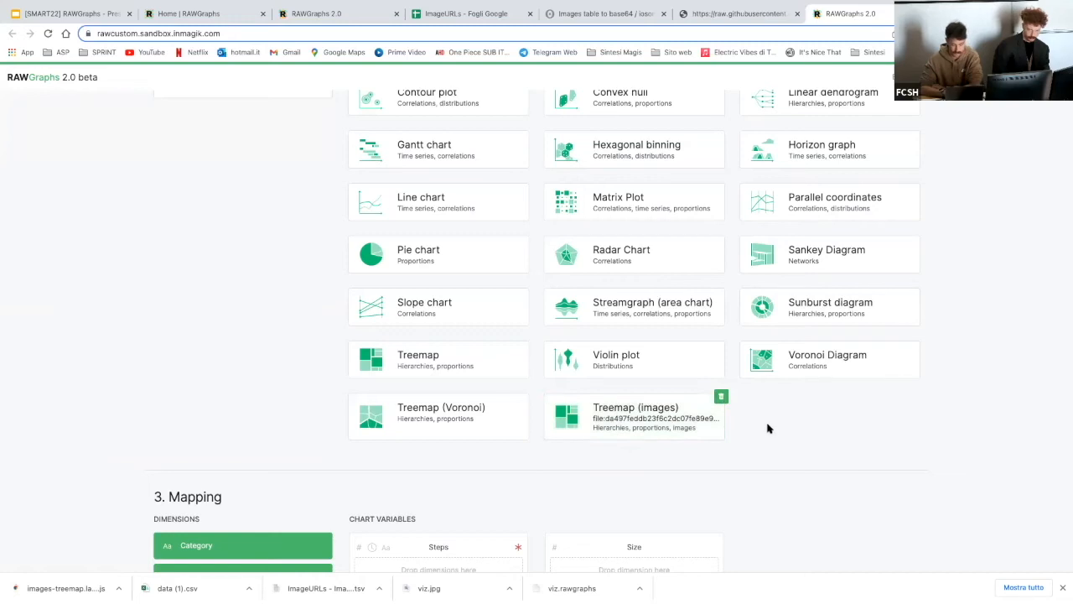
{"action": "scroll", "coordinate": [767, 429], "scroll_direction": "up", "scroll_amount": 1}
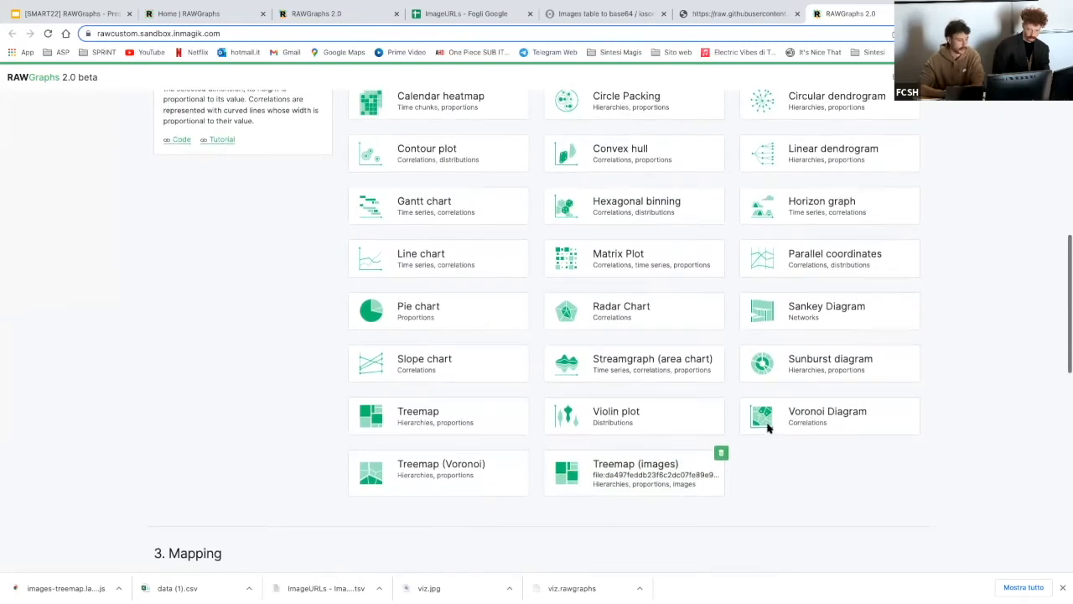
{"action": "left_click", "coordinate": [646, 481]}
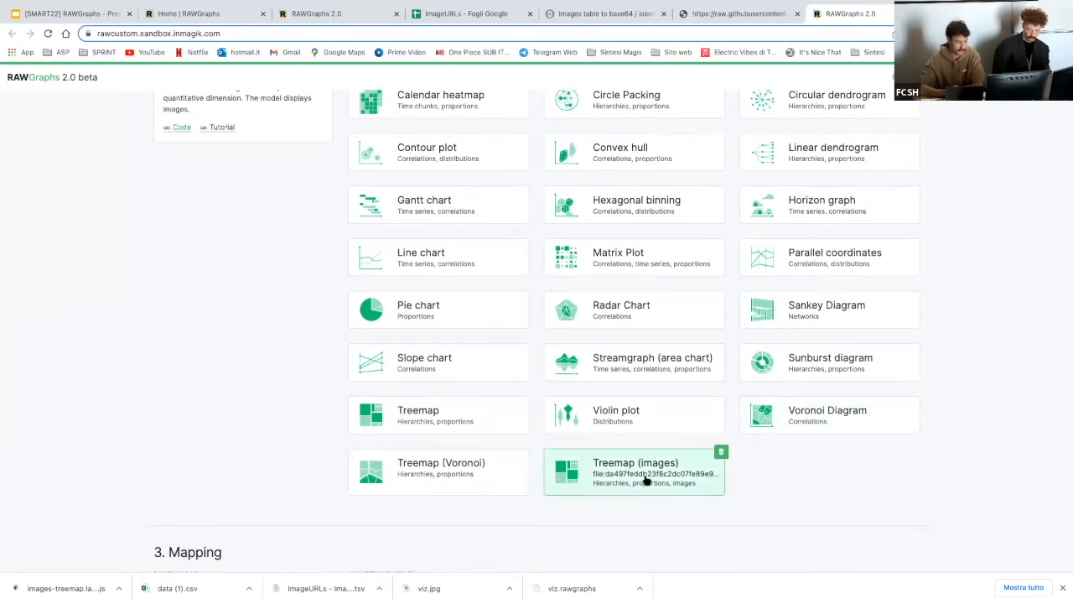
Map the Category dimension to the treemap's Hierarchy variable and check the chart preview.
{"action": "scroll", "coordinate": [646, 481], "scroll_direction": "down", "scroll_amount": 3}
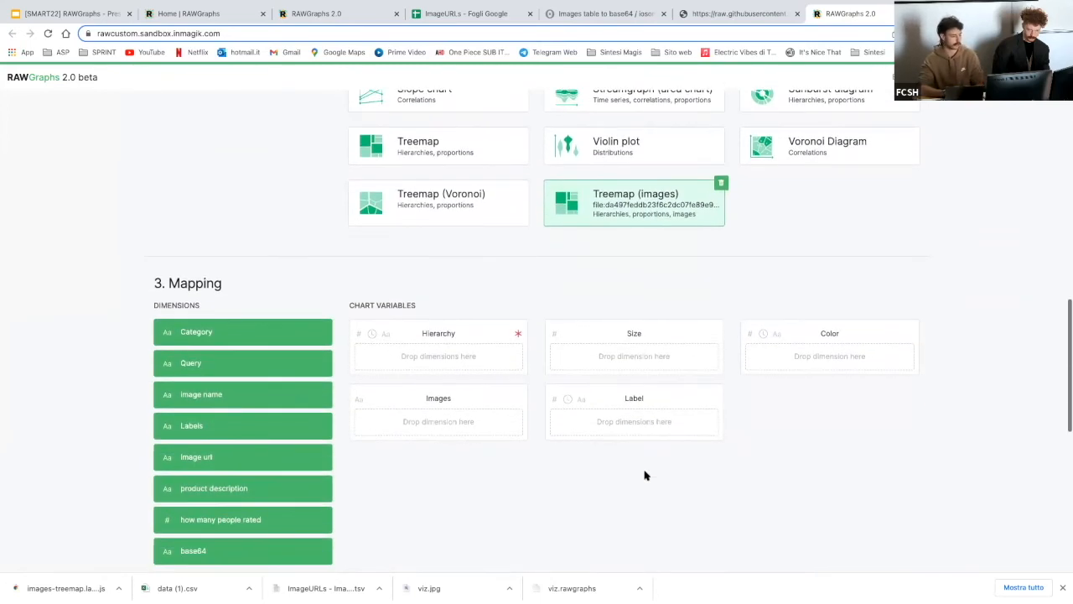
{"action": "scroll", "coordinate": [537, 476], "scroll_direction": "down", "scroll_amount": 1}
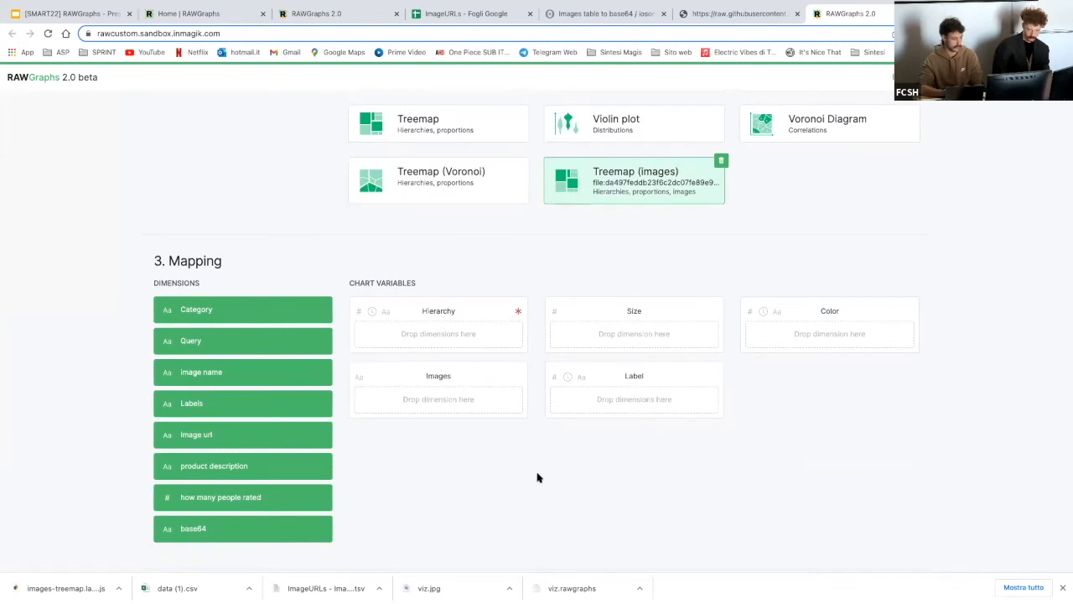
{"action": "scroll", "coordinate": [455, 451], "scroll_direction": "down", "scroll_amount": 1}
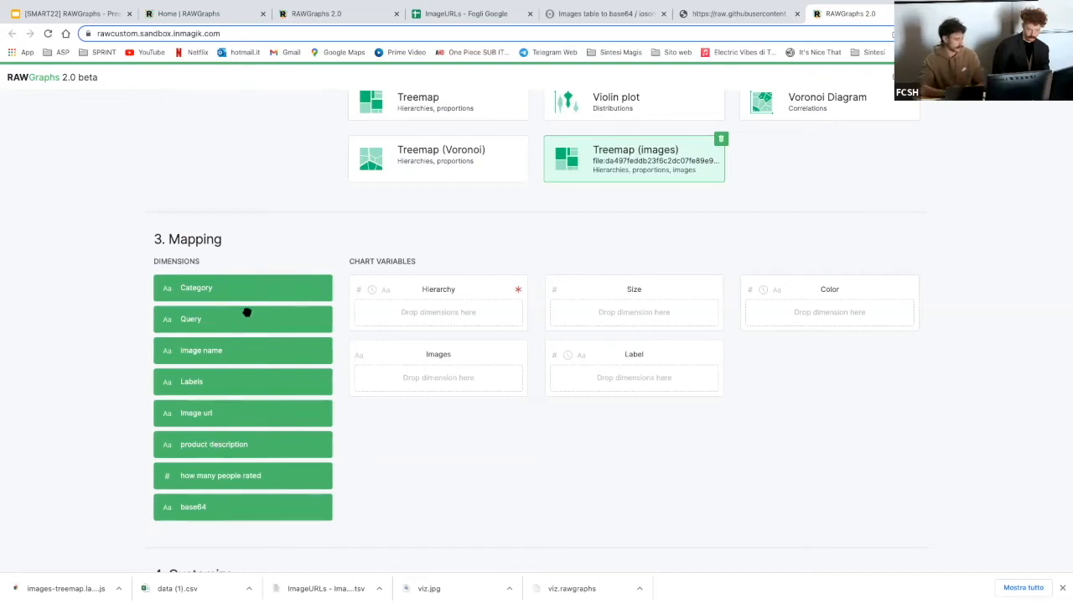
{"action": "scroll", "coordinate": [246, 311], "scroll_direction": "down", "scroll_amount": 1}
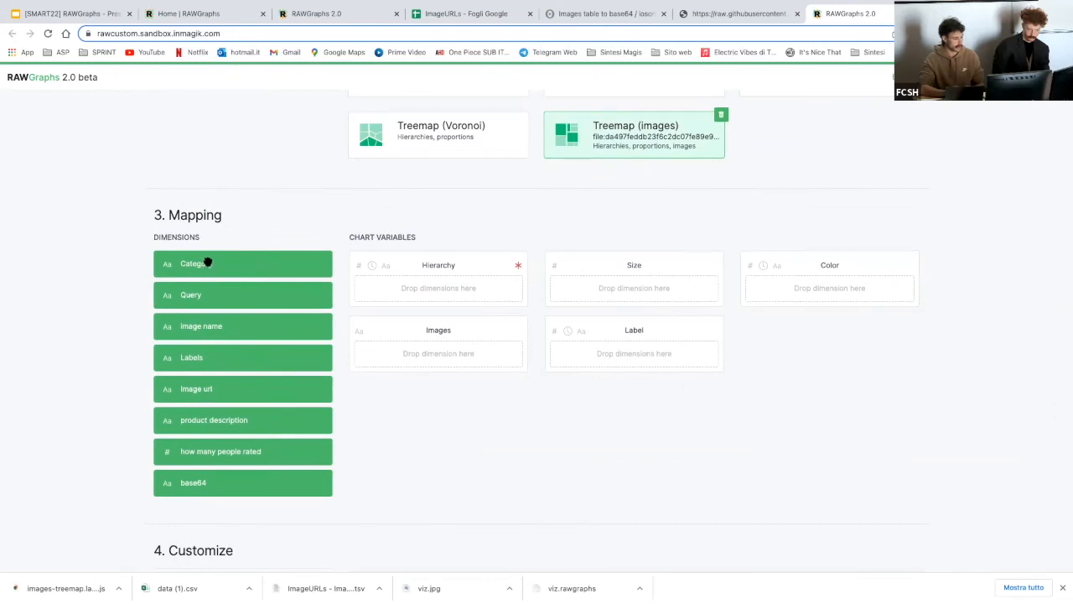
{"action": "left_click_drag", "start_coordinate": [206, 263], "coordinate": [412, 286]}
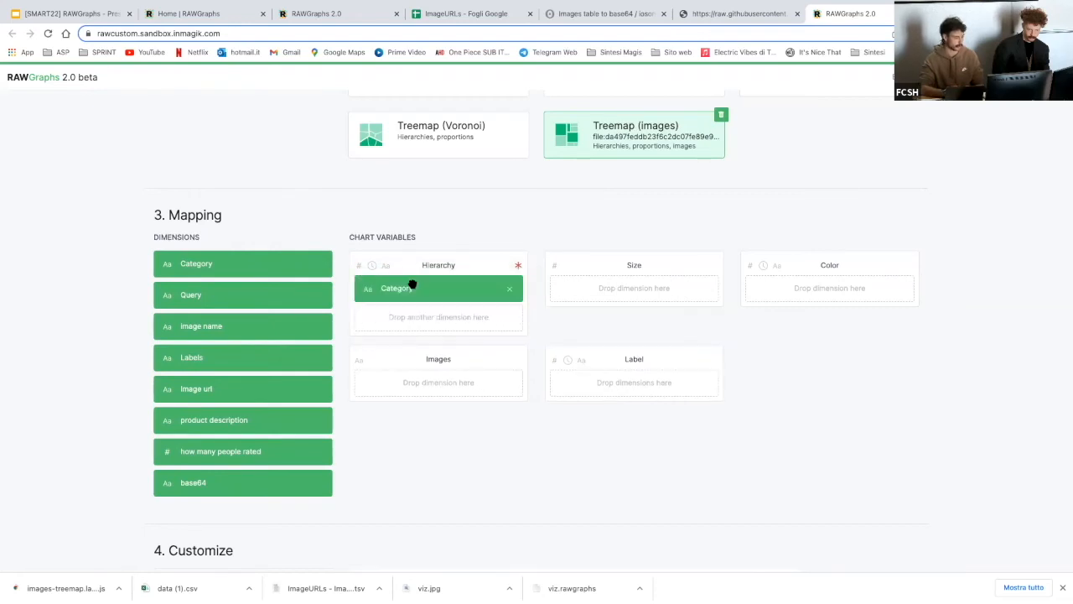
{"action": "scroll", "coordinate": [413, 285], "scroll_direction": "down", "scroll_amount": 1}
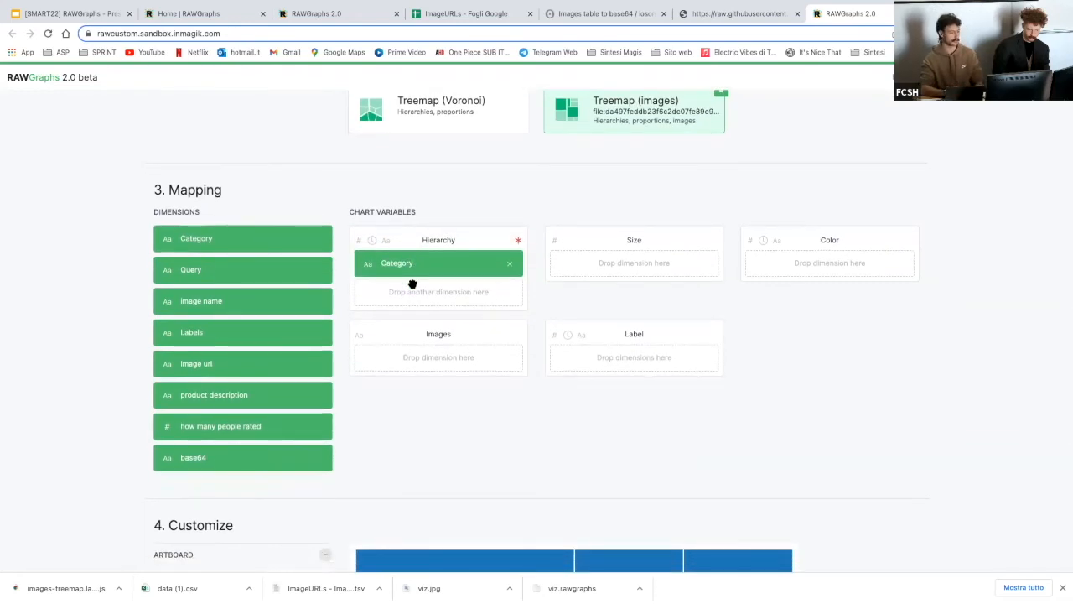
{"action": "scroll", "coordinate": [412, 285], "scroll_direction": "down", "scroll_amount": 1}
{"action": "scroll", "coordinate": [413, 285], "scroll_direction": "down", "scroll_amount": 5}
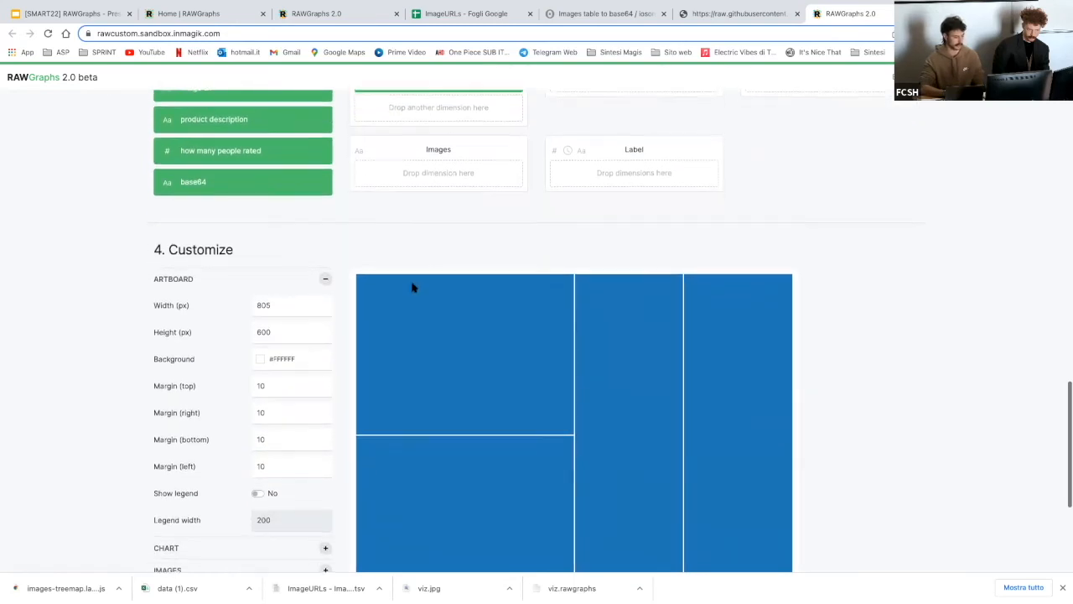
{"action": "scroll", "coordinate": [413, 285], "scroll_direction": "up", "scroll_amount": 1}
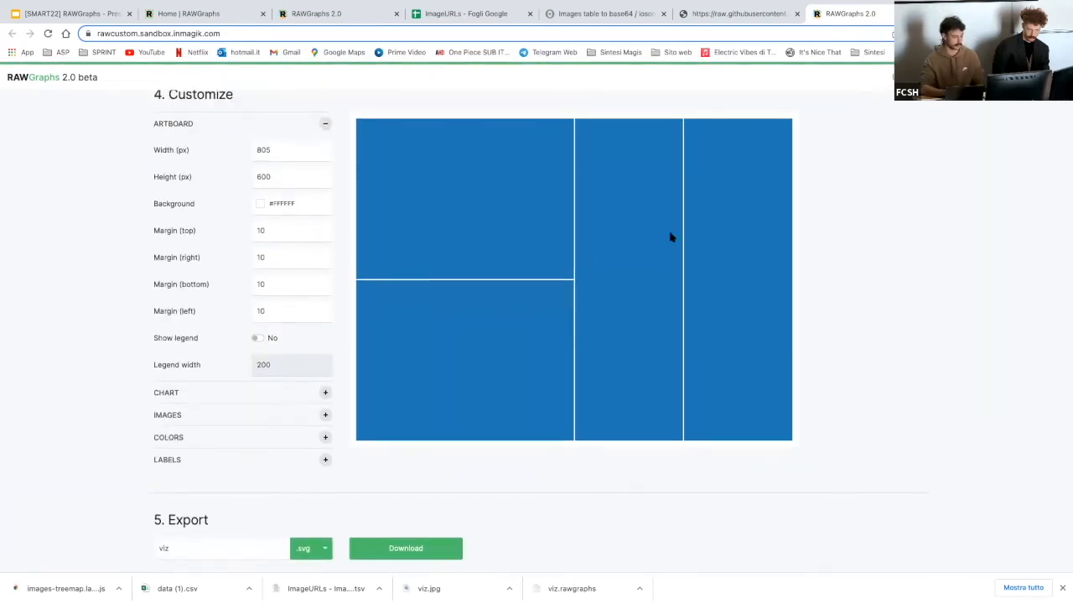
Map the Category dimension to the Color variable and check the recoloured treemap preview.
{"action": "scroll", "coordinate": [588, 319], "scroll_direction": "up", "scroll_amount": 4}
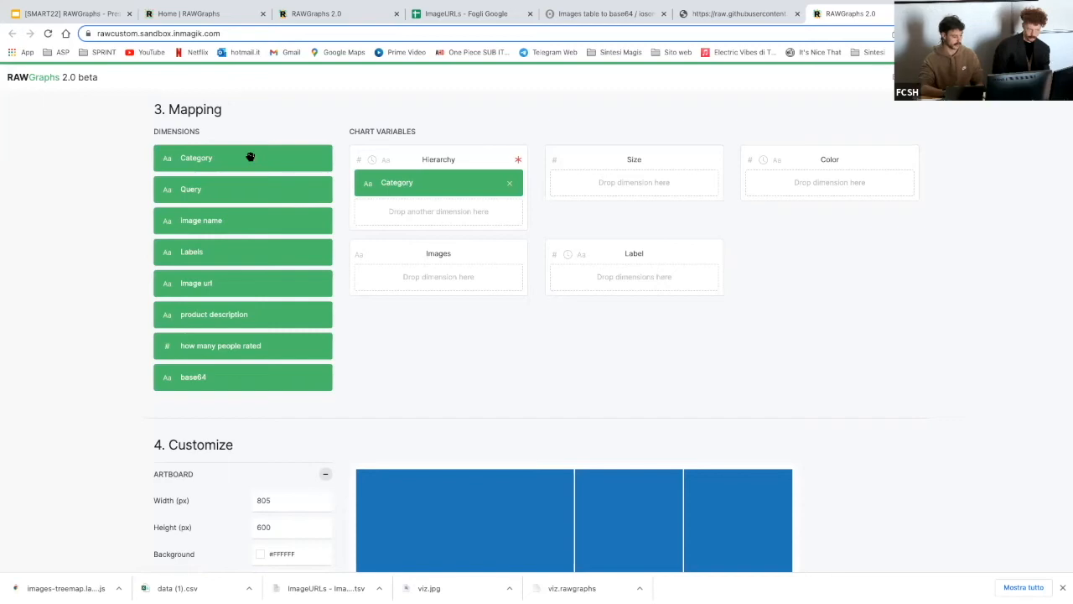
{"action": "left_click_drag", "start_coordinate": [250, 157], "coordinate": [831, 182]}
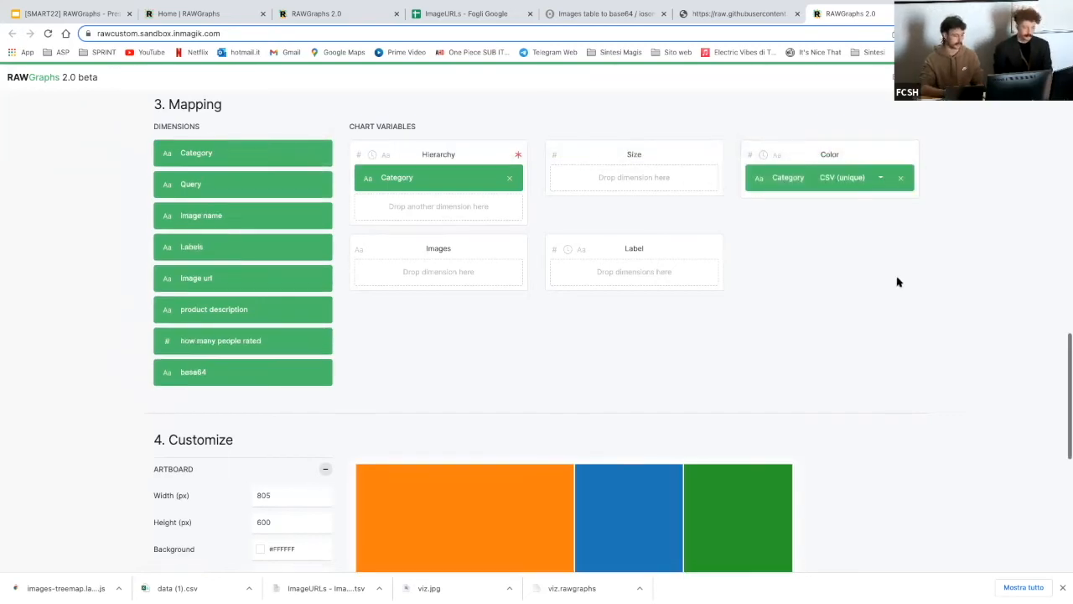
{"action": "scroll", "coordinate": [897, 281], "scroll_direction": "down", "scroll_amount": 3}
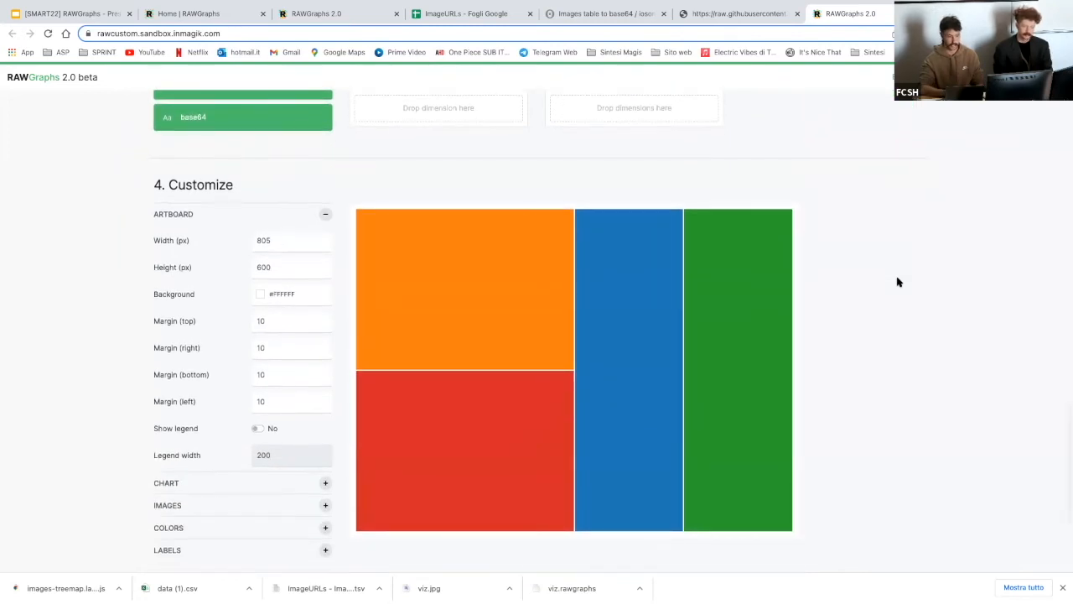
{"action": "scroll", "coordinate": [897, 282], "scroll_direction": "up", "scroll_amount": 2}
{"action": "scroll", "coordinate": [897, 281], "scroll_direction": "up", "scroll_amount": 1}
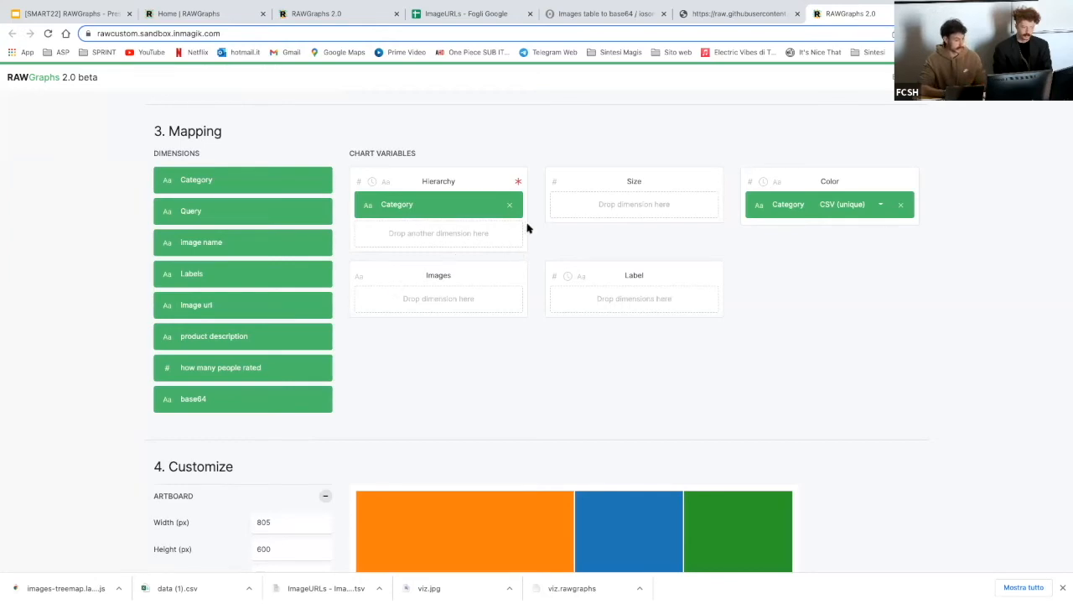
{"action": "scroll", "coordinate": [596, 362], "scroll_direction": "down", "scroll_amount": 3}
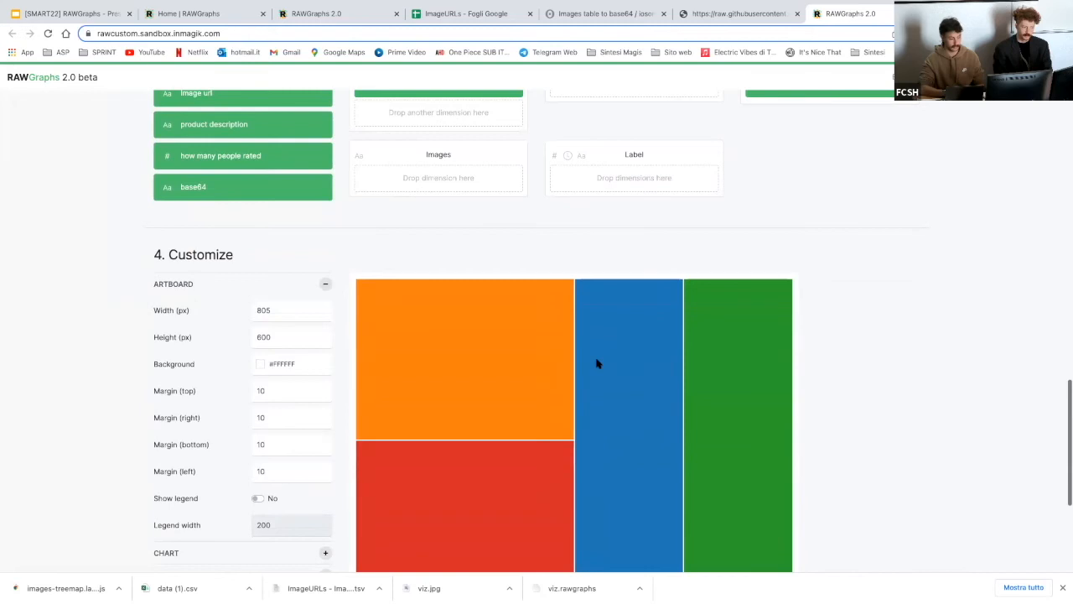
{"action": "scroll", "coordinate": [597, 363], "scroll_direction": "down", "scroll_amount": 1}
Add the image name dimension to Hierarchy as the second level below Category and inspect the subdivided treemap.
{"action": "scroll", "coordinate": [597, 363], "scroll_direction": "up", "scroll_amount": 3}
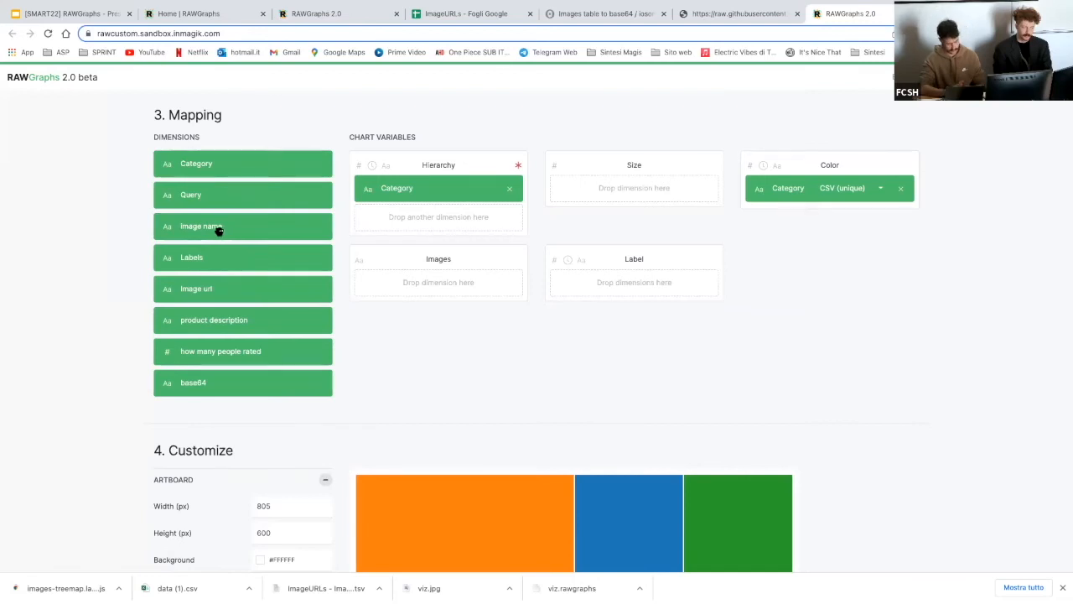
{"action": "left_click_drag", "start_coordinate": [239, 228], "coordinate": [411, 218]}
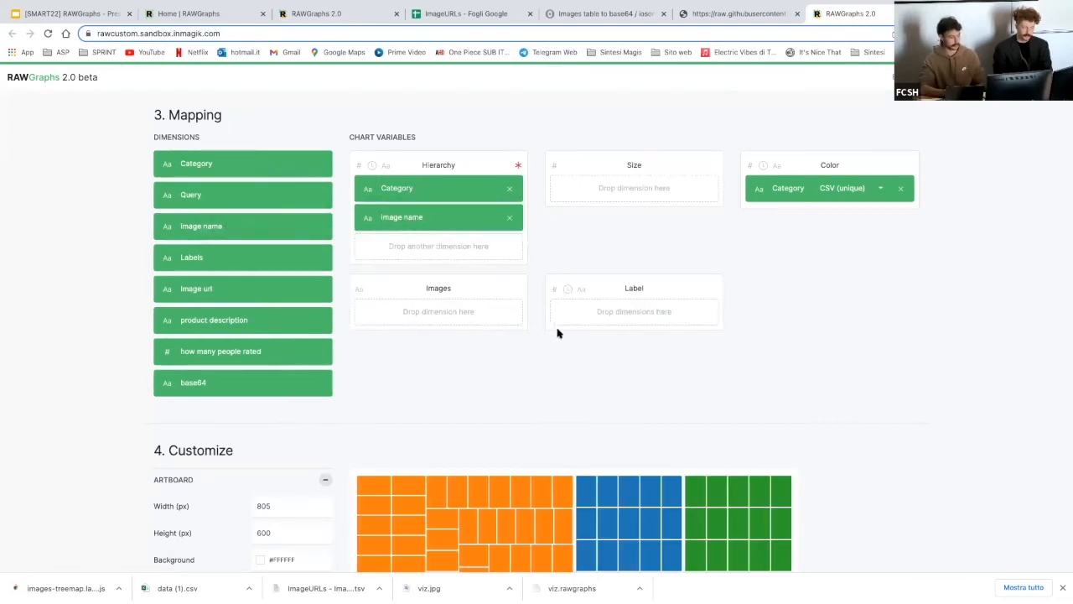
{"action": "scroll", "coordinate": [587, 395], "scroll_direction": "down", "scroll_amount": 3}
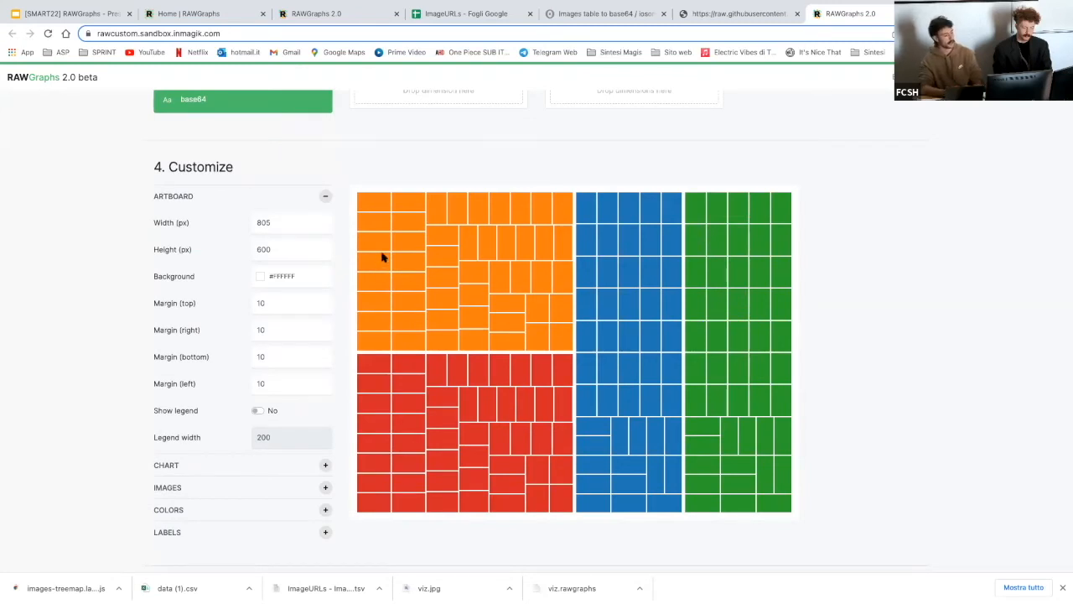
{"action": "scroll", "coordinate": [382, 257], "scroll_direction": "up", "scroll_amount": 1}
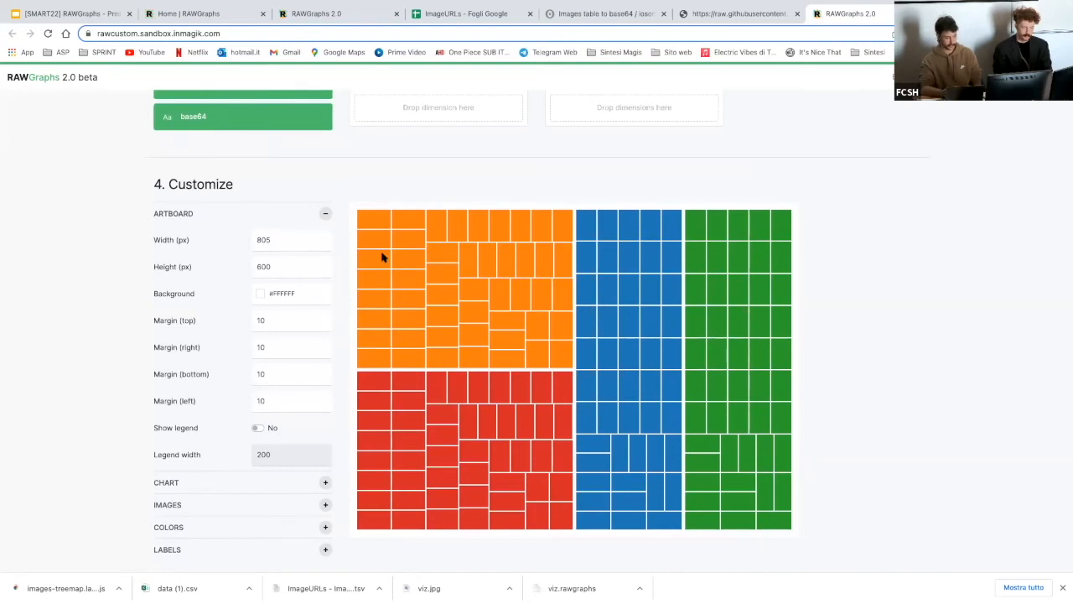
{"action": "scroll", "coordinate": [381, 258], "scroll_direction": "up", "scroll_amount": 4}
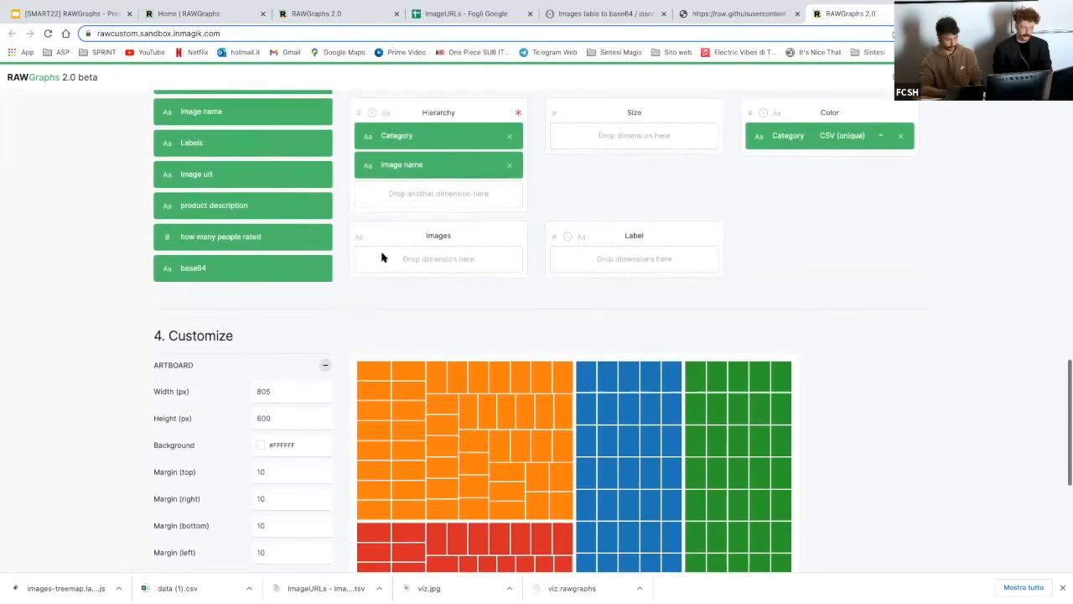
{"action": "scroll", "coordinate": [304, 243], "scroll_direction": "up", "scroll_amount": 2}
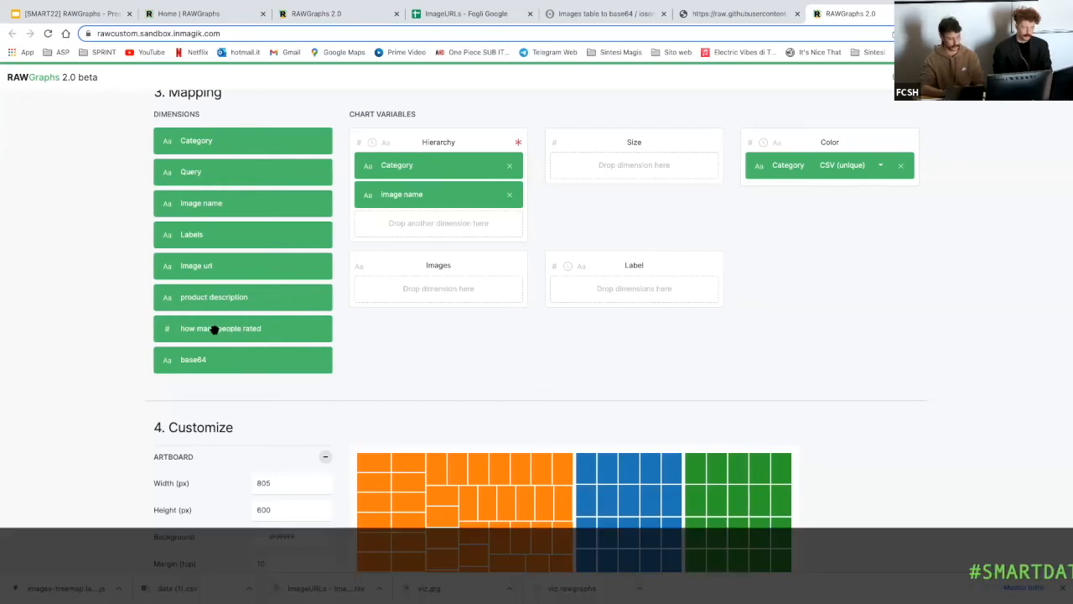
Map the how many people rated dimension to the Size variable and inspect the resized treemap.
{"action": "left_click_drag", "start_coordinate": [214, 330], "coordinate": [617, 172]}
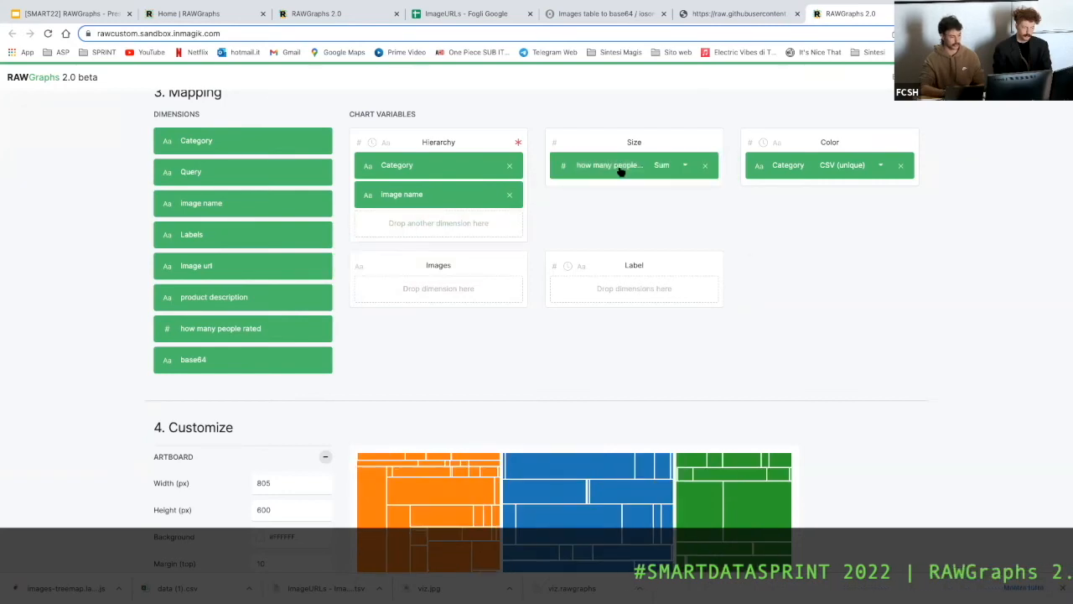
{"action": "scroll", "coordinate": [821, 311], "scroll_direction": "down", "scroll_amount": 3}
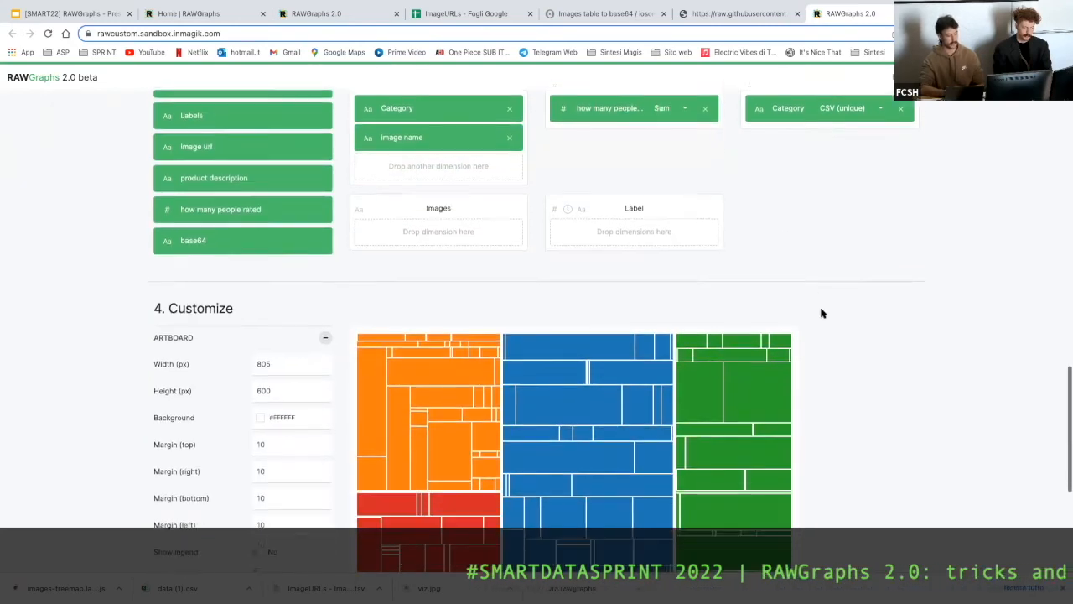
{"action": "scroll", "coordinate": [821, 313], "scroll_direction": "down", "scroll_amount": 1}
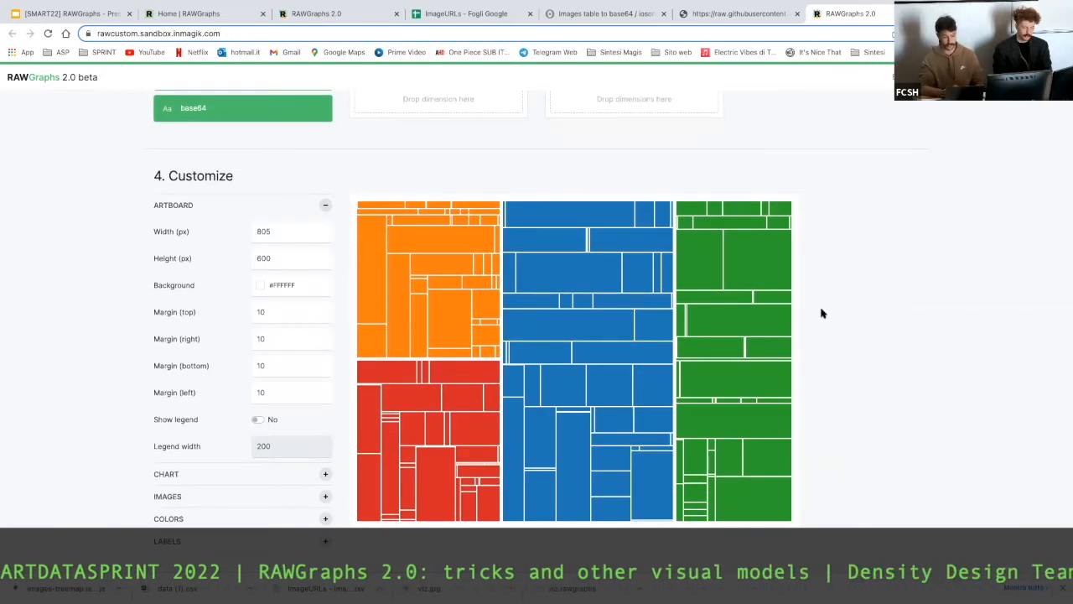
{"action": "scroll", "coordinate": [821, 313], "scroll_direction": "up", "scroll_amount": 1}
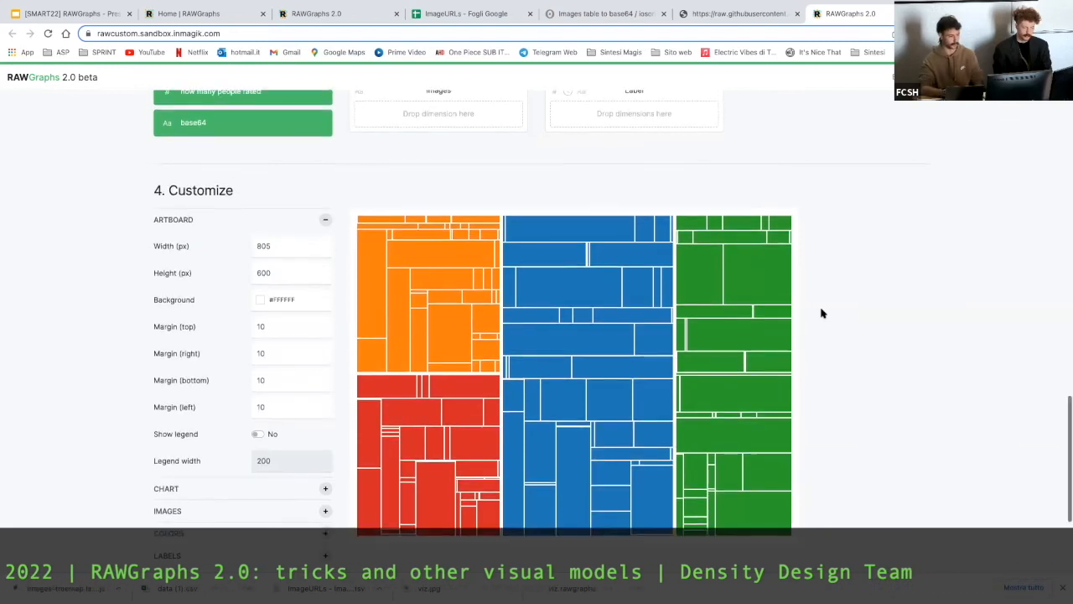
{"action": "scroll", "coordinate": [822, 312], "scroll_direction": "up", "scroll_amount": 5}
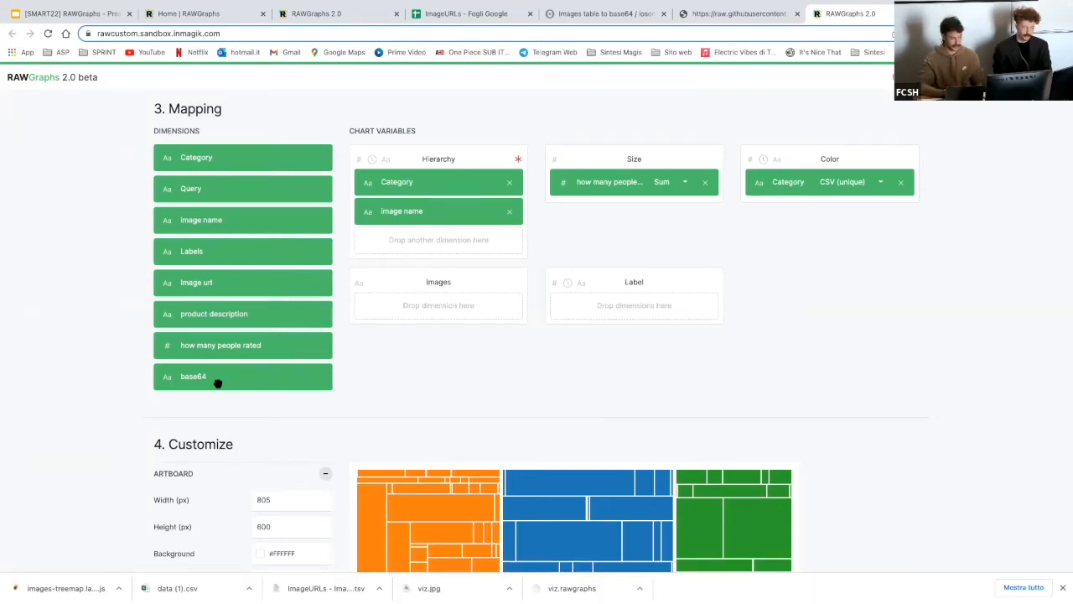
Try mapping the base64 dimension to the Images variable, and remove it after checking its aggregation options.
{"action": "left_click_drag", "start_coordinate": [217, 383], "coordinate": [437, 319]}
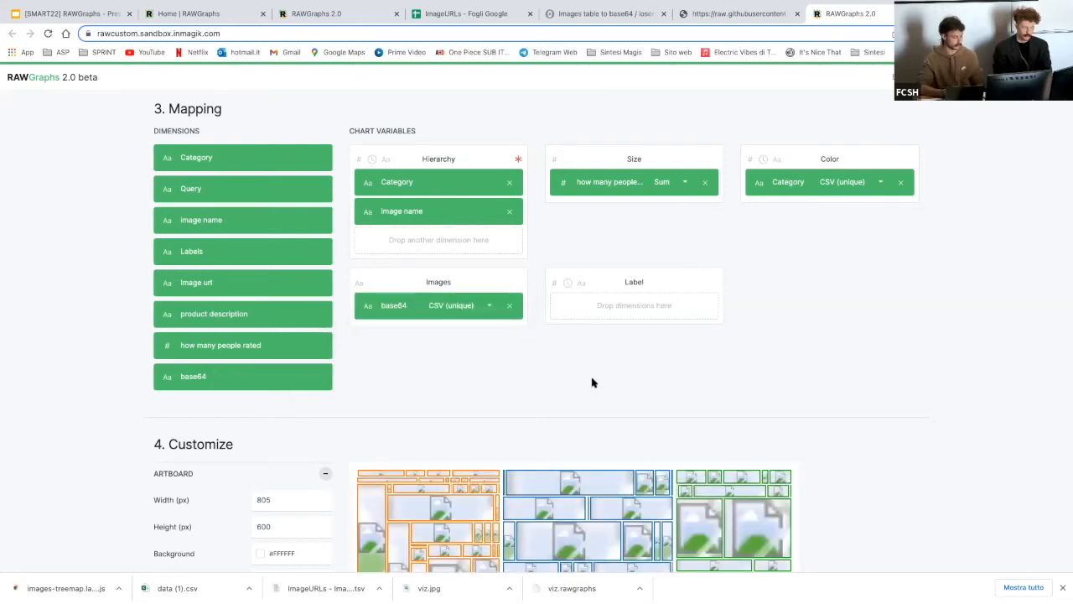
{"action": "scroll", "coordinate": [592, 382], "scroll_direction": "down", "scroll_amount": 1}
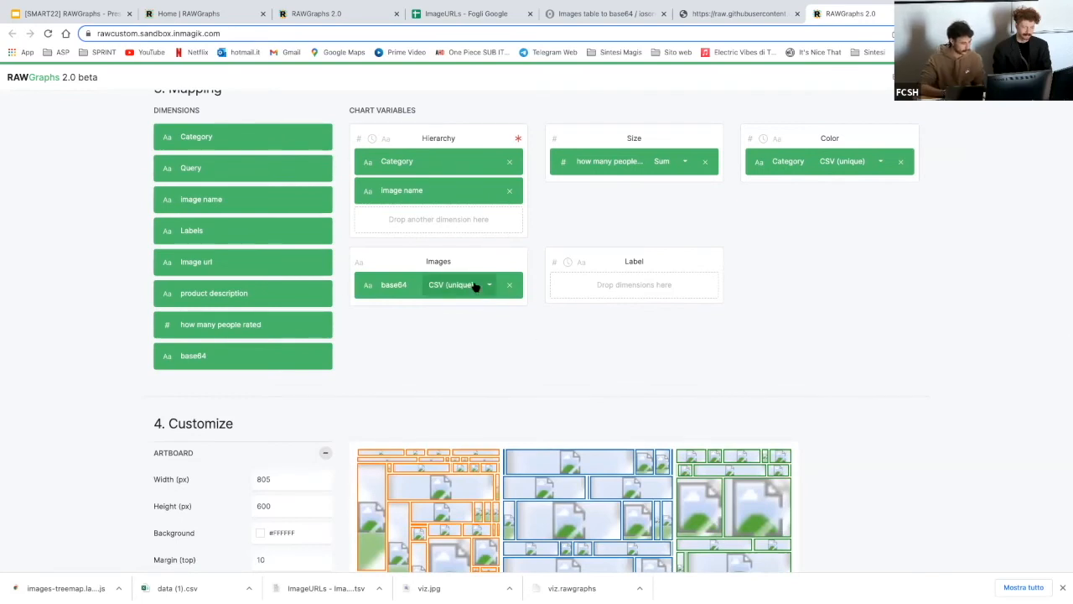
{"action": "scroll", "coordinate": [479, 296], "scroll_direction": "down", "scroll_amount": 1}
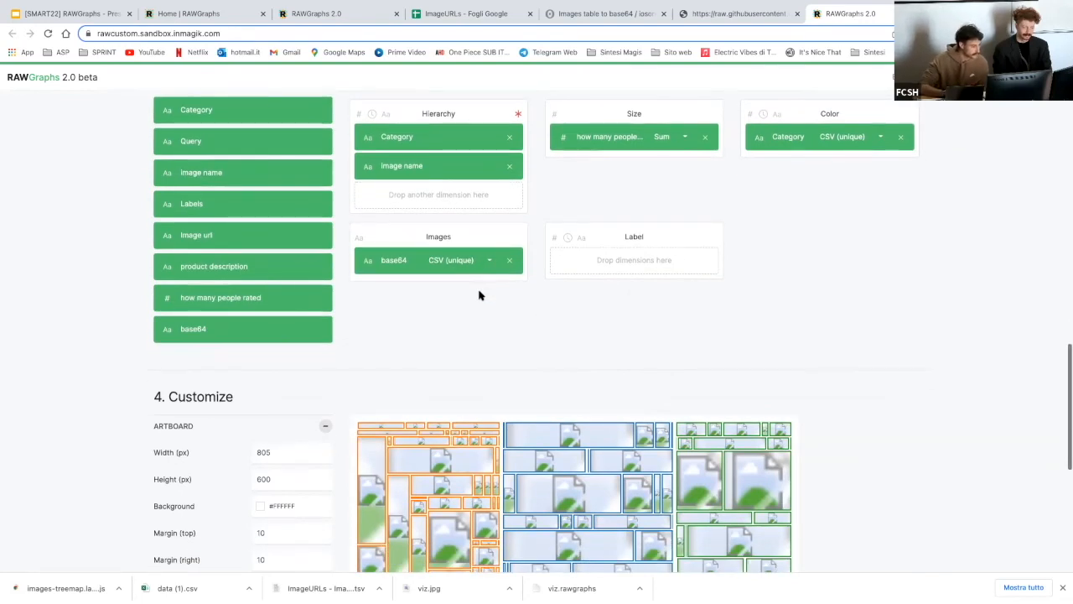
{"action": "left_click", "coordinate": [465, 265]}
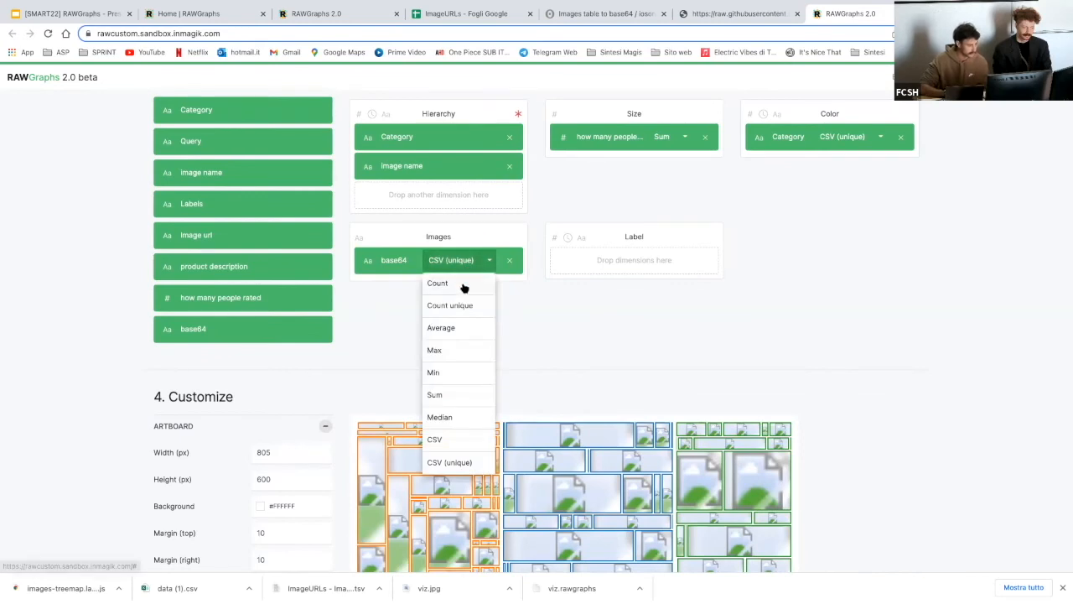
{"action": "left_click", "coordinate": [510, 260]}
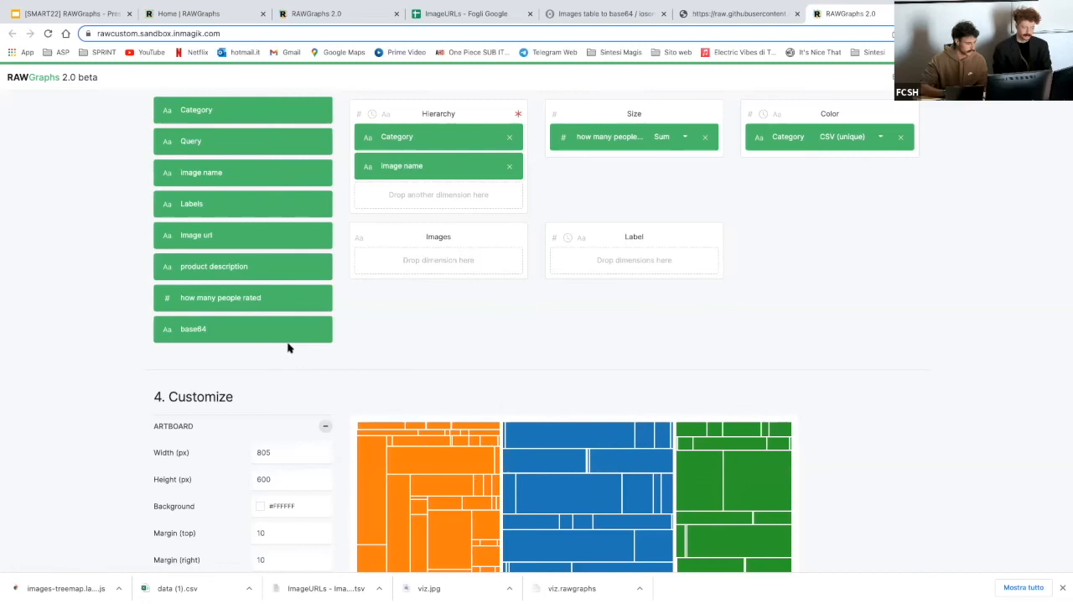
Map the base64 dimension to Images again and inspect the images in the whole treemap preview.
{"action": "left_click_drag", "start_coordinate": [258, 327], "coordinate": [420, 259]}
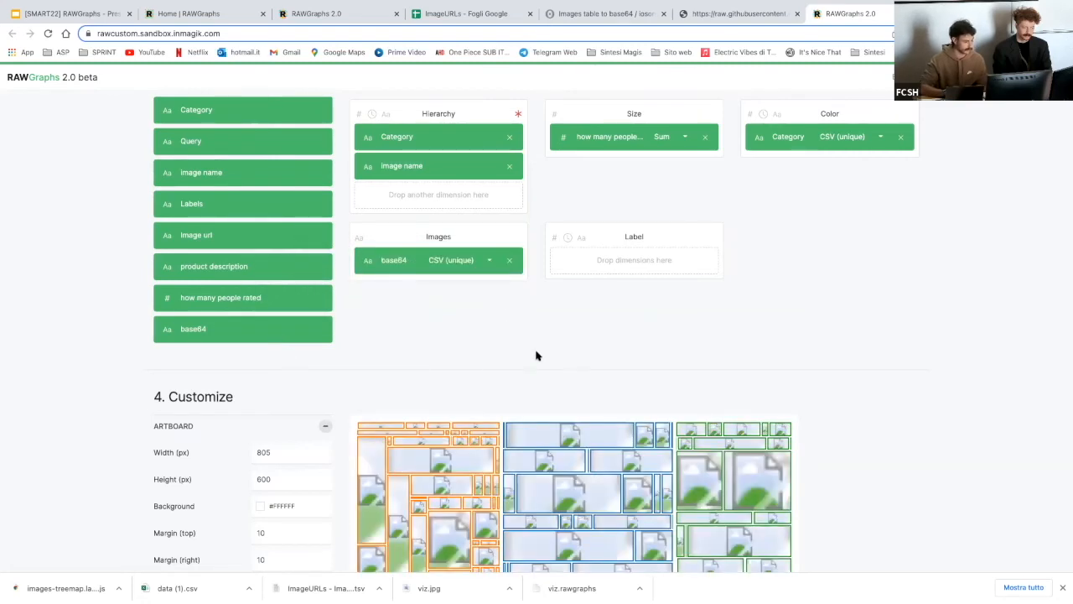
{"action": "scroll", "coordinate": [537, 355], "scroll_direction": "down", "scroll_amount": 2}
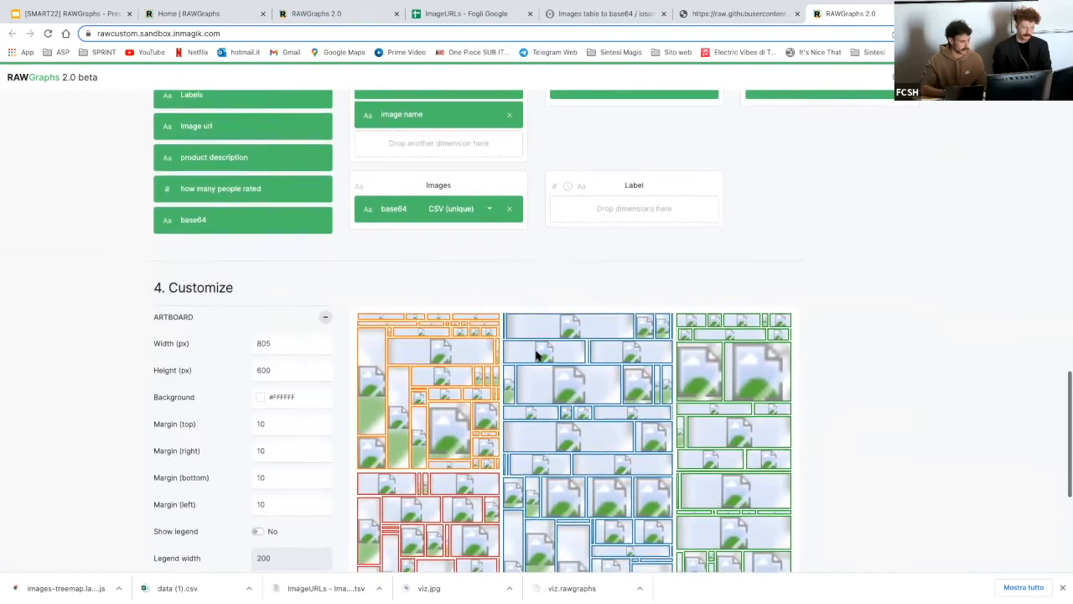
{"action": "scroll", "coordinate": [537, 355], "scroll_direction": "down", "scroll_amount": 1}
{"action": "scroll", "coordinate": [537, 355], "scroll_direction": "down", "scroll_amount": 1}
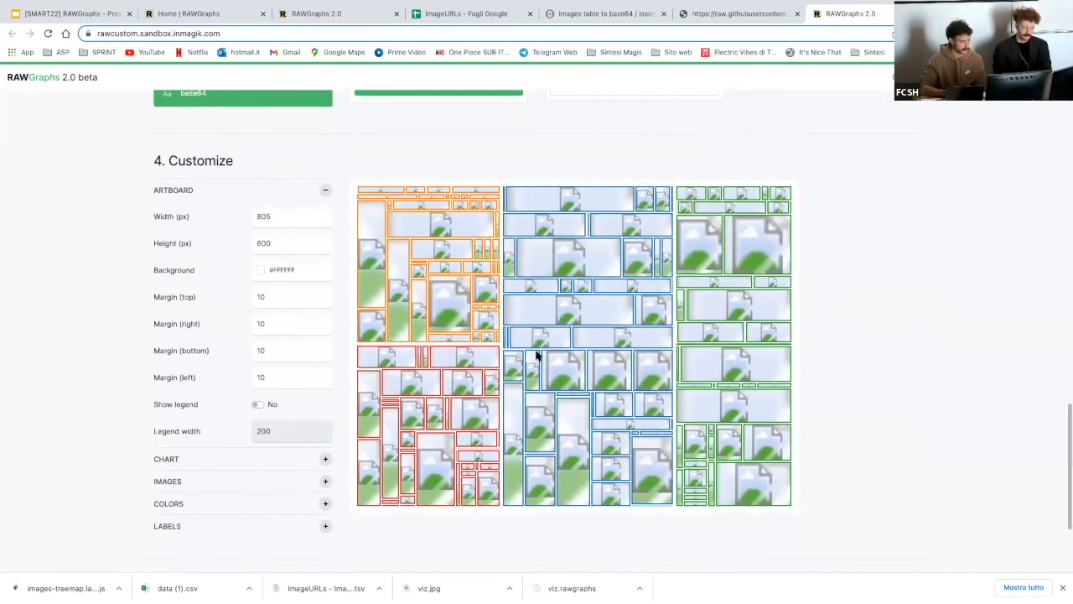
{"action": "scroll", "coordinate": [537, 355], "scroll_direction": "up", "scroll_amount": 2}
{"action": "scroll", "coordinate": [537, 356], "scroll_direction": "up", "scroll_amount": 2}
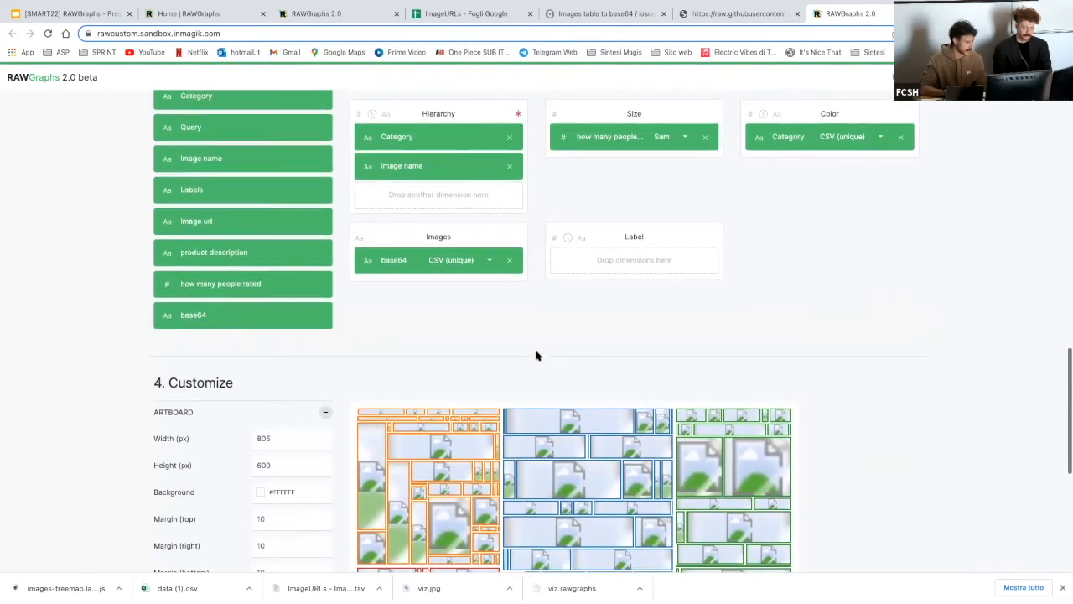
Try the CSV and Count aggregations for base64 in Images, accepting the saved sign-in, and remove the dimension from the mapping.
{"action": "left_click", "coordinate": [461, 262]}
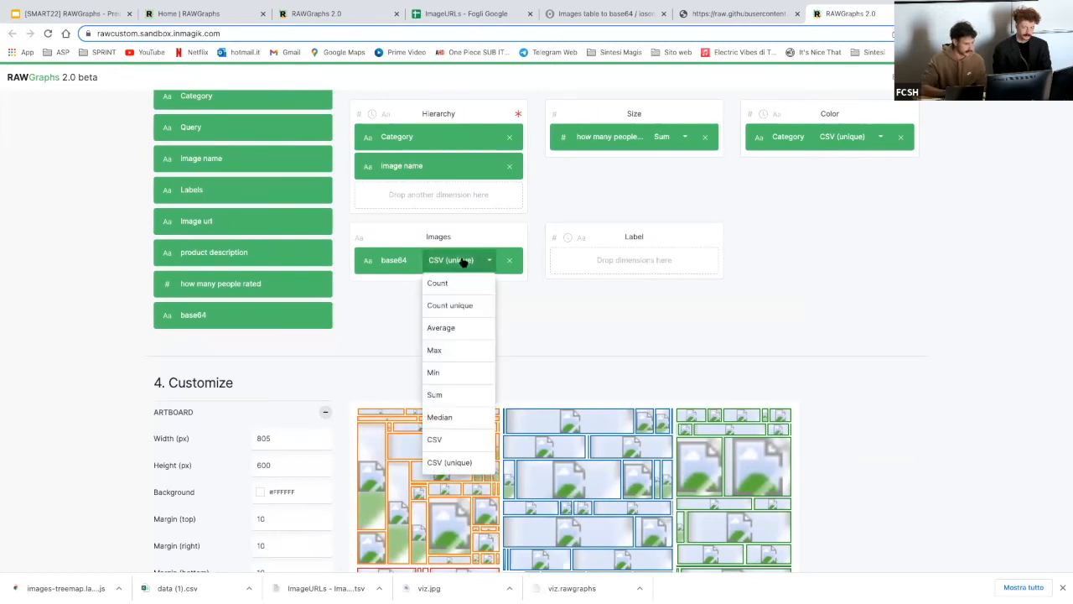
{"action": "left_click", "coordinate": [457, 440]}
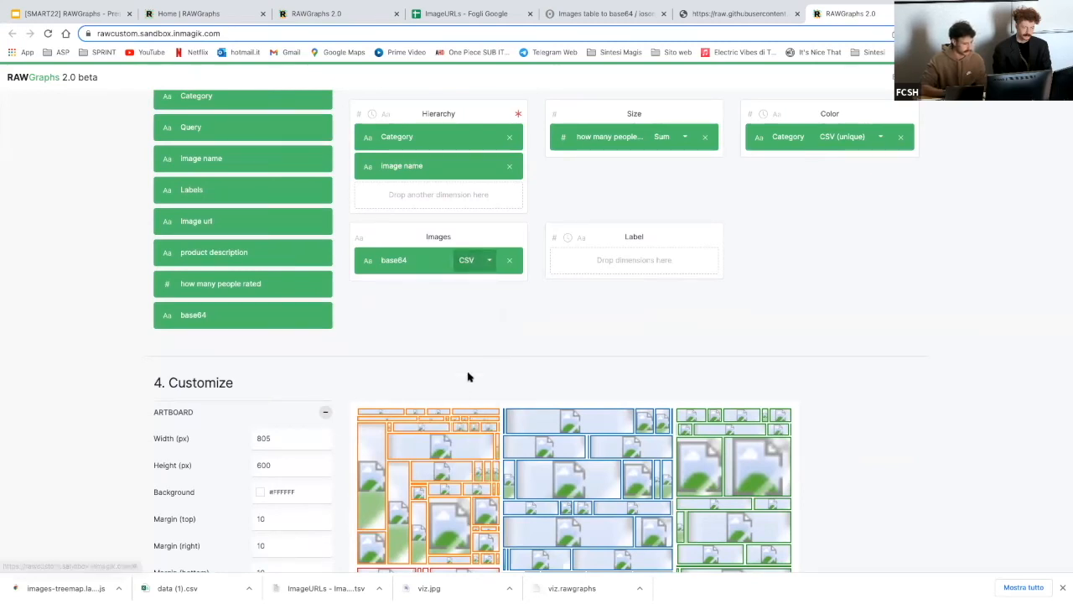
{"action": "left_click", "coordinate": [469, 264]}
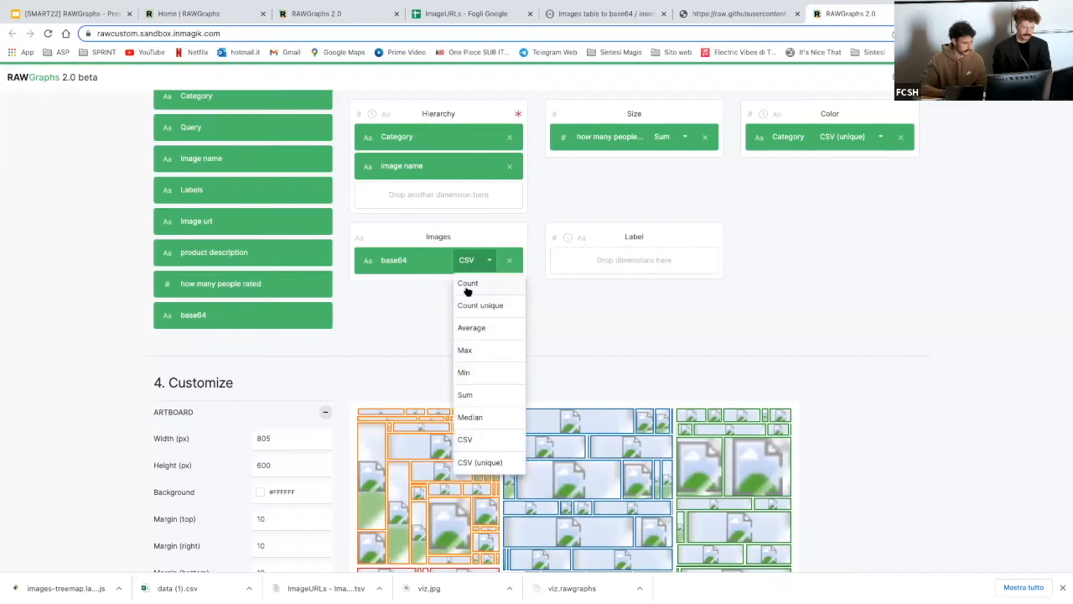
{"action": "left_click", "coordinate": [466, 283]}
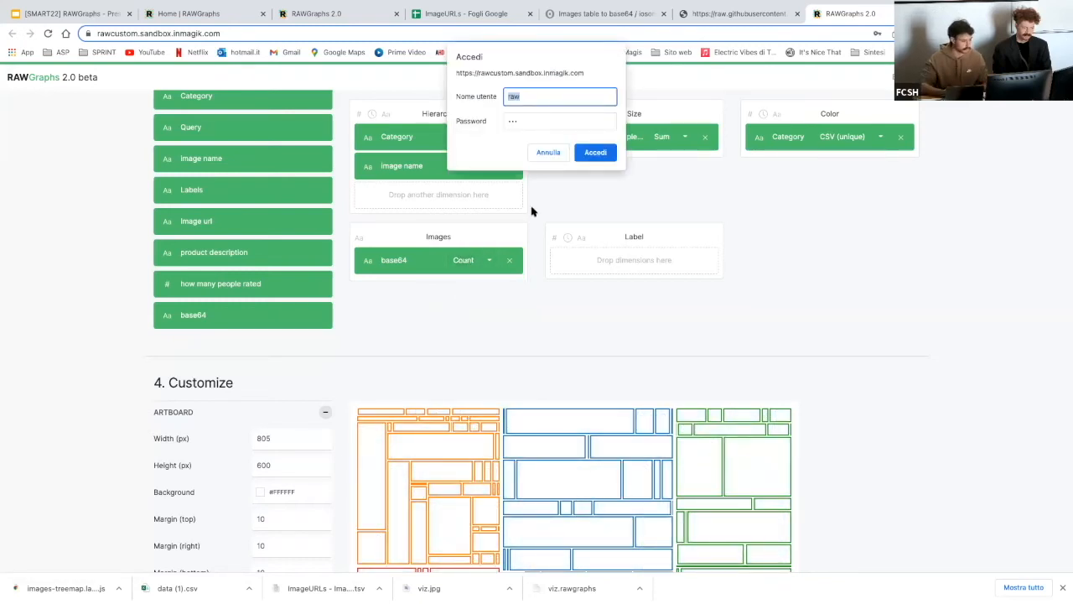
{"action": "left_click", "coordinate": [595, 153]}
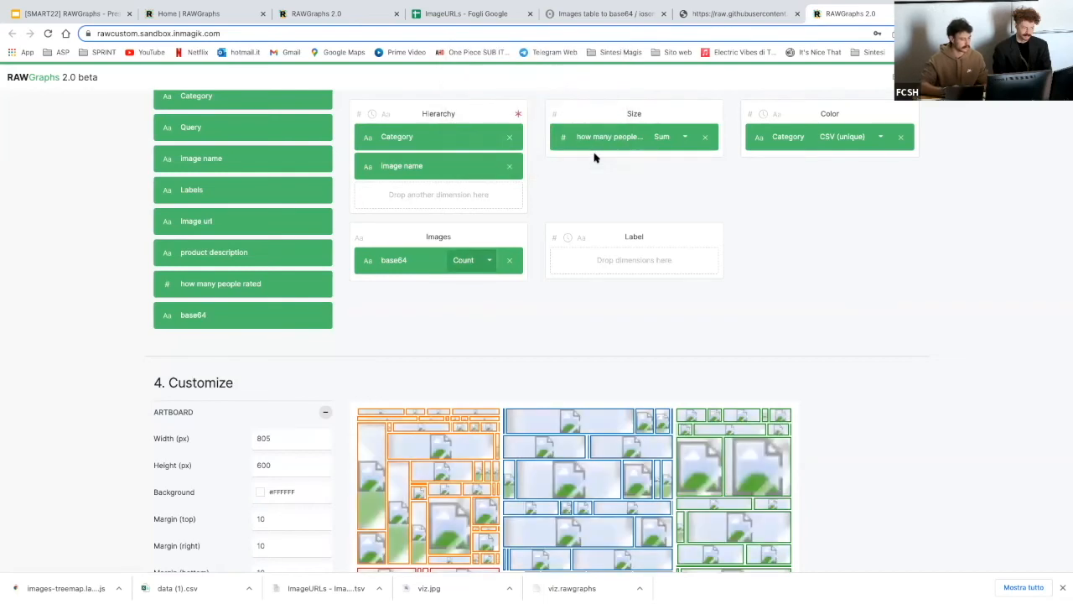
{"action": "left_click", "coordinate": [508, 263]}
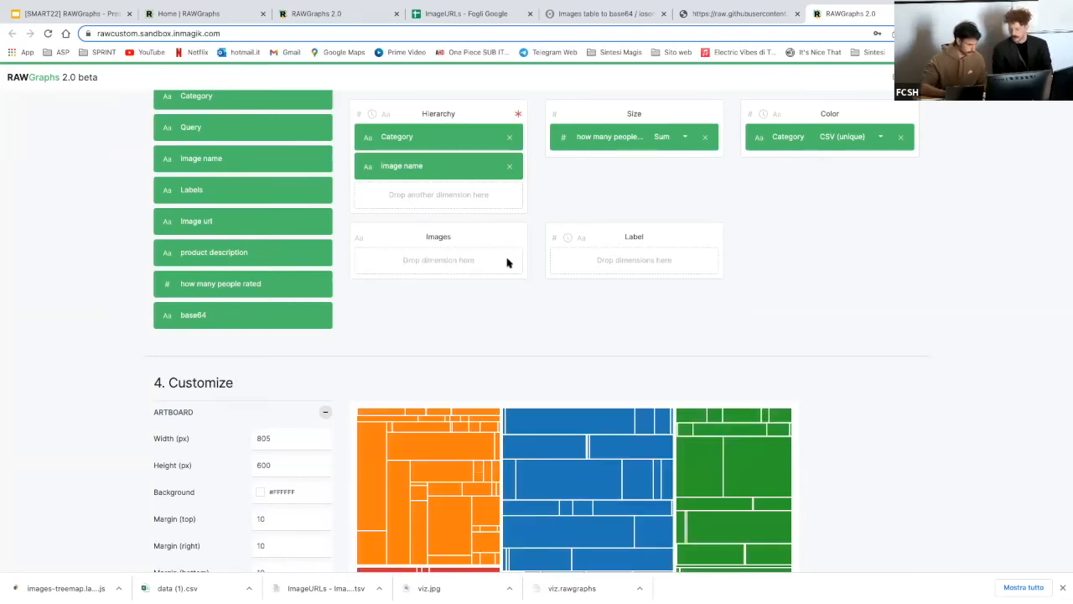
Remove and re-add image name as the second Hierarchy level, and map base64 to the Images variable once more.
{"action": "scroll", "coordinate": [484, 315], "scroll_direction": "up", "scroll_amount": 1}
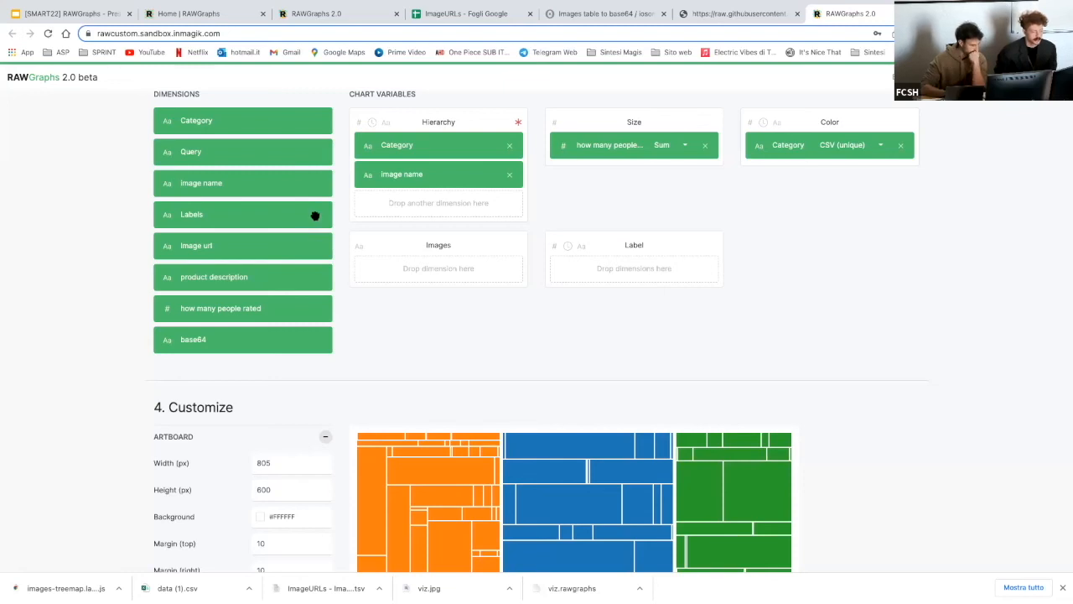
{"action": "left_click", "coordinate": [507, 176]}
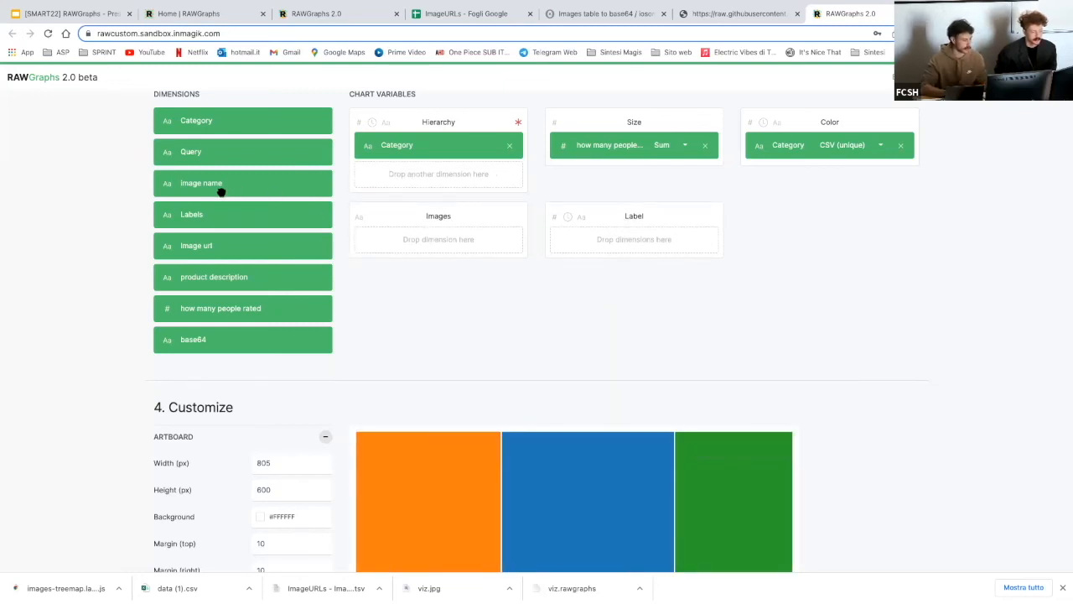
{"action": "left_click_drag", "start_coordinate": [213, 186], "coordinate": [417, 174]}
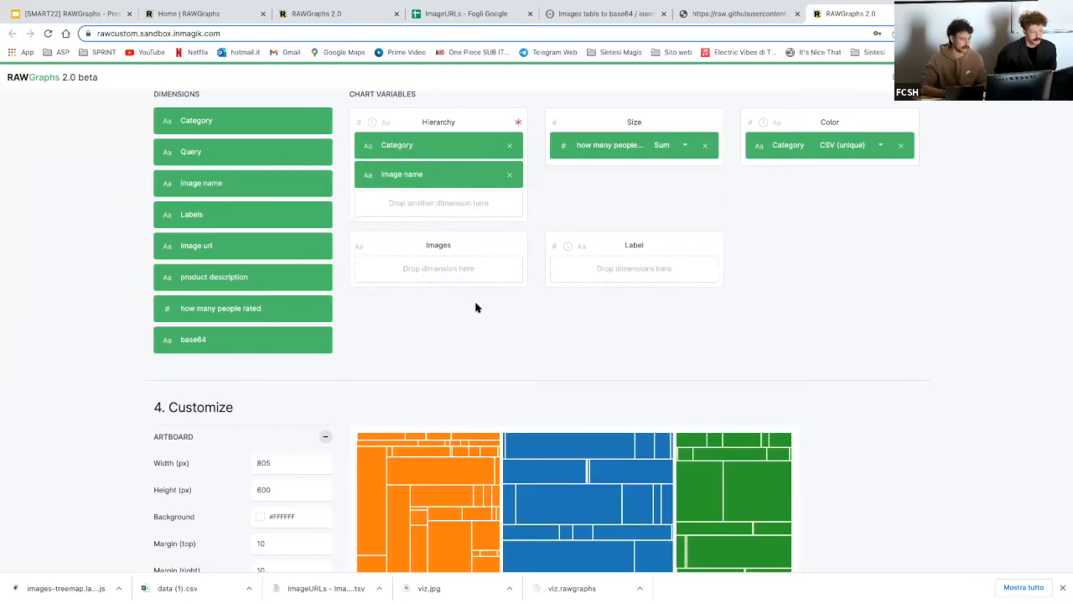
{"action": "scroll", "coordinate": [475, 307], "scroll_direction": "down", "scroll_amount": 1}
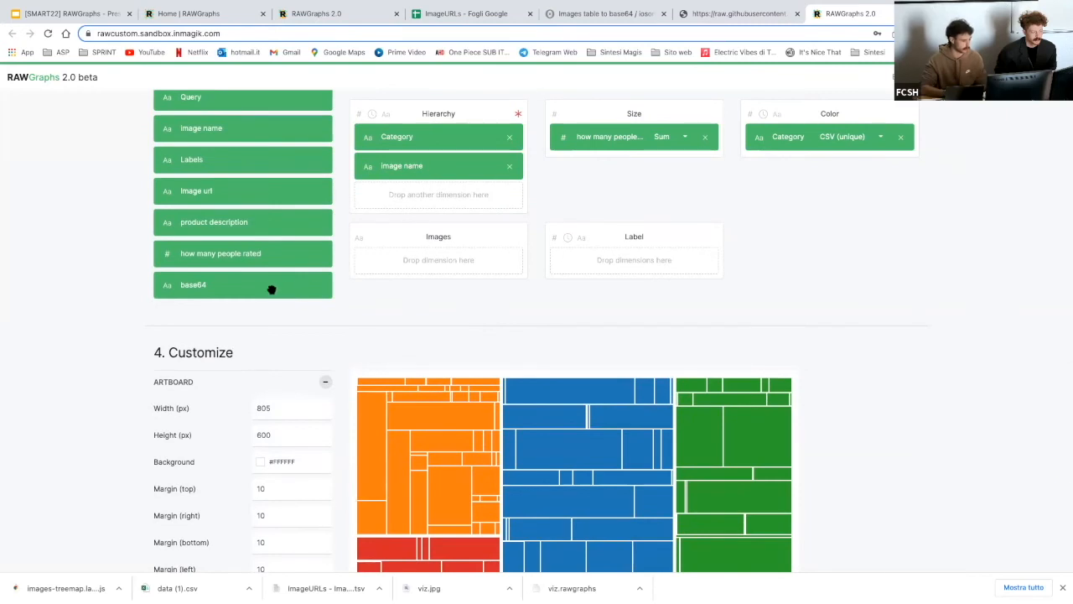
{"action": "left_click_drag", "start_coordinate": [259, 289], "coordinate": [427, 258]}
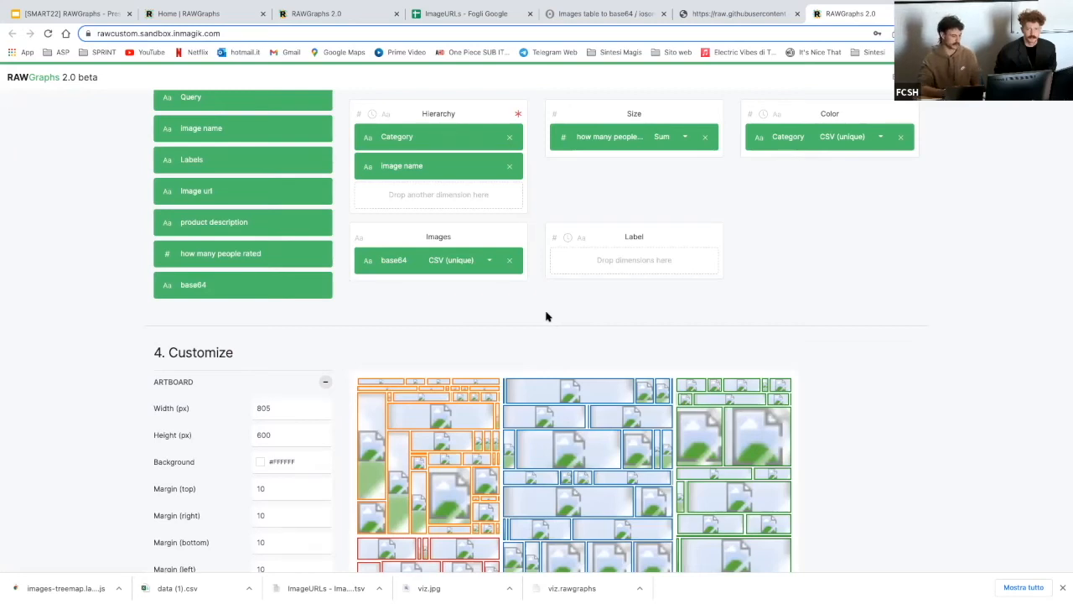
Reload the page to start over and upload the downloaded data (1).csv file as the dataset.
{"action": "scroll", "coordinate": [546, 316], "scroll_direction": "up", "scroll_amount": 15}
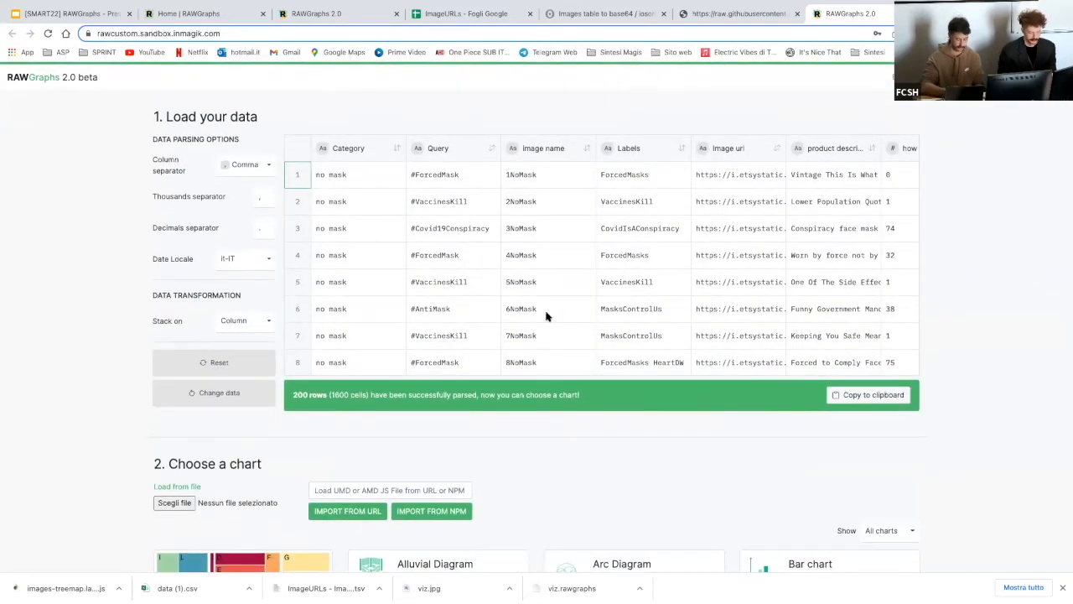
{"action": "key", "text": "super+r"}
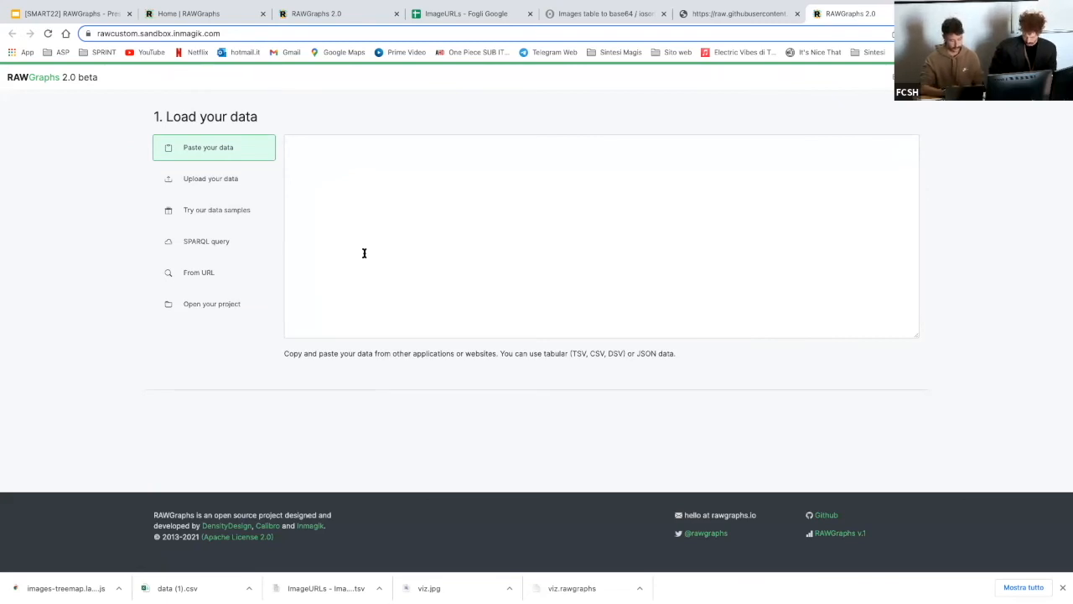
{"action": "left_click", "coordinate": [235, 183]}
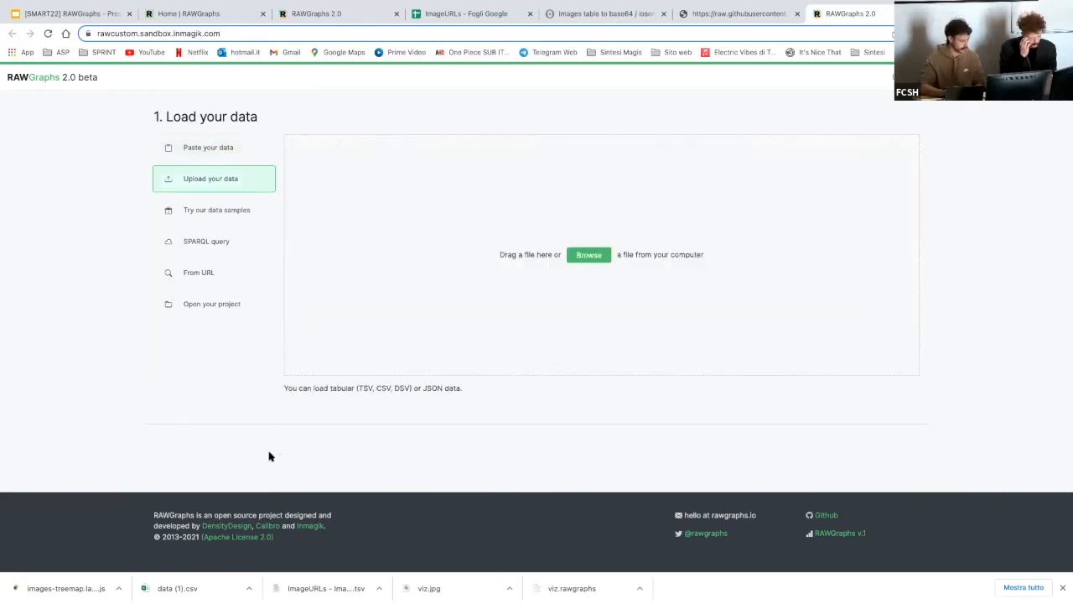
{"action": "left_click_drag", "start_coordinate": [206, 582], "coordinate": [514, 291]}
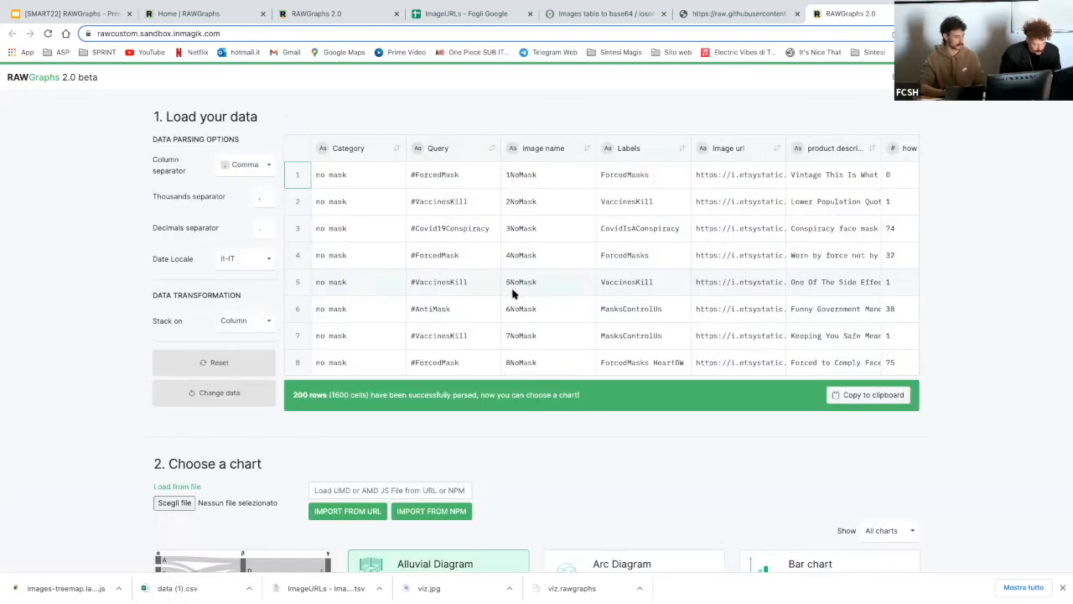
Choose the custom Treemap (images) chart for the reloaded dataset.
{"action": "scroll", "coordinate": [463, 436], "scroll_direction": "down", "scroll_amount": 3}
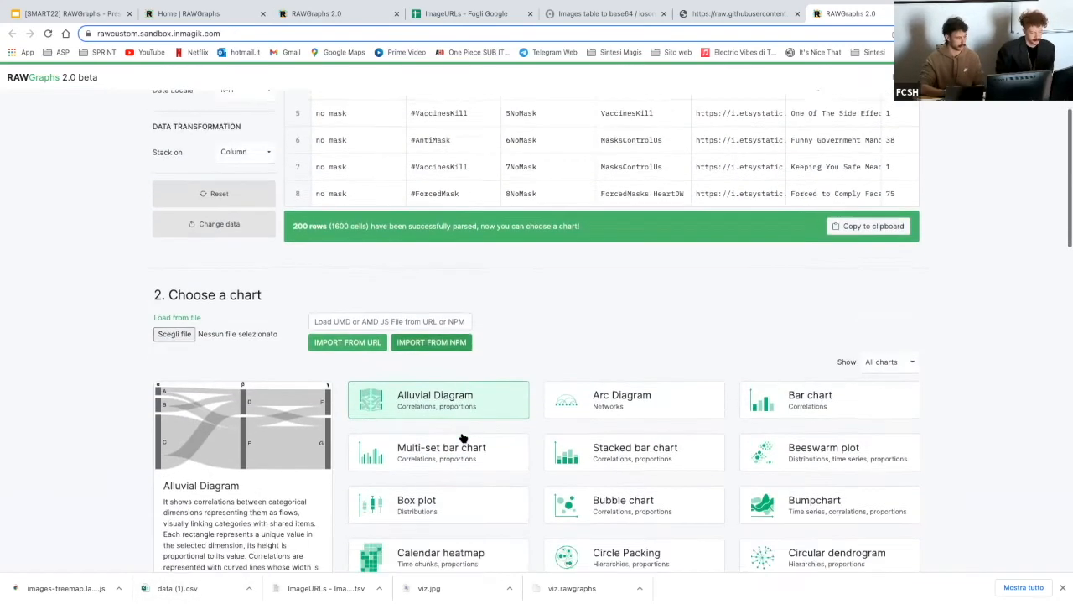
{"action": "scroll", "coordinate": [463, 438], "scroll_direction": "down", "scroll_amount": 8}
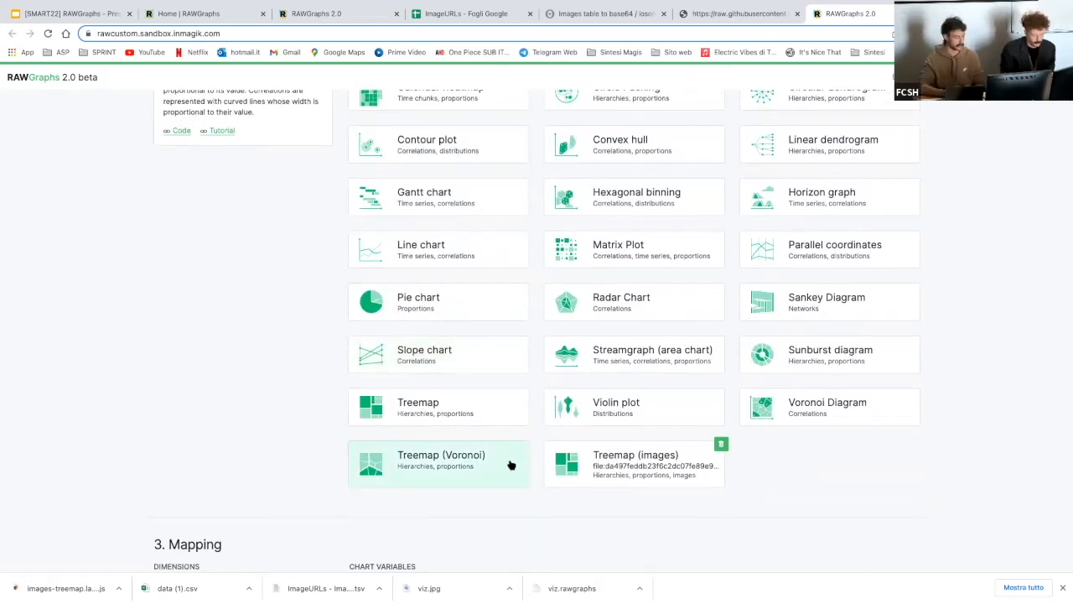
{"action": "left_click", "coordinate": [621, 470]}
{"action": "scroll", "coordinate": [551, 498], "scroll_direction": "down", "scroll_amount": 3}
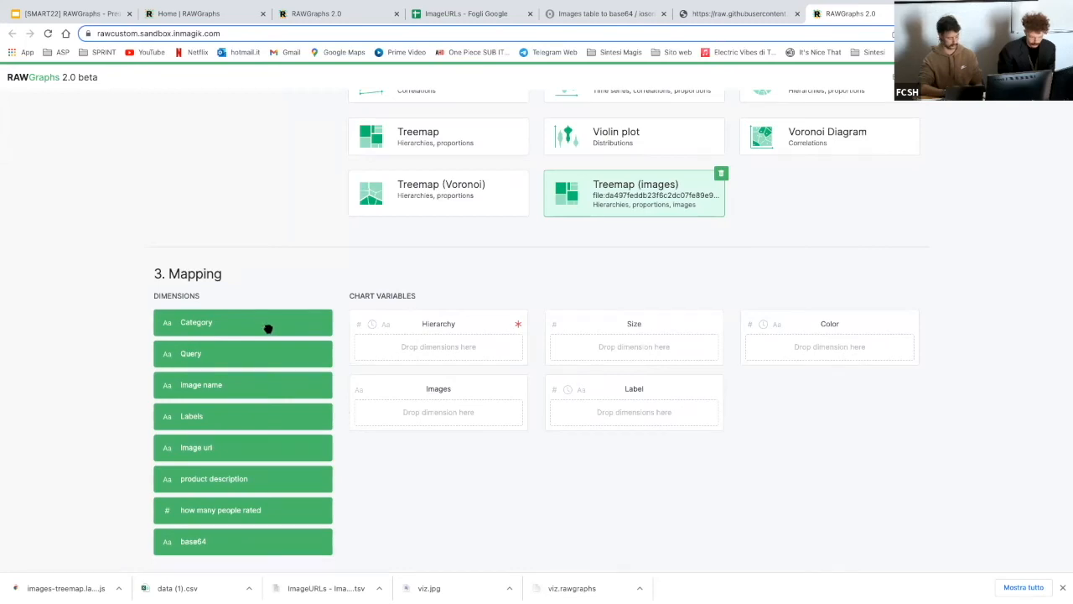
Map Category to both Hierarchy and Color, and add image name as the second Hierarchy level.
{"action": "left_click_drag", "start_coordinate": [268, 328], "coordinate": [448, 349]}
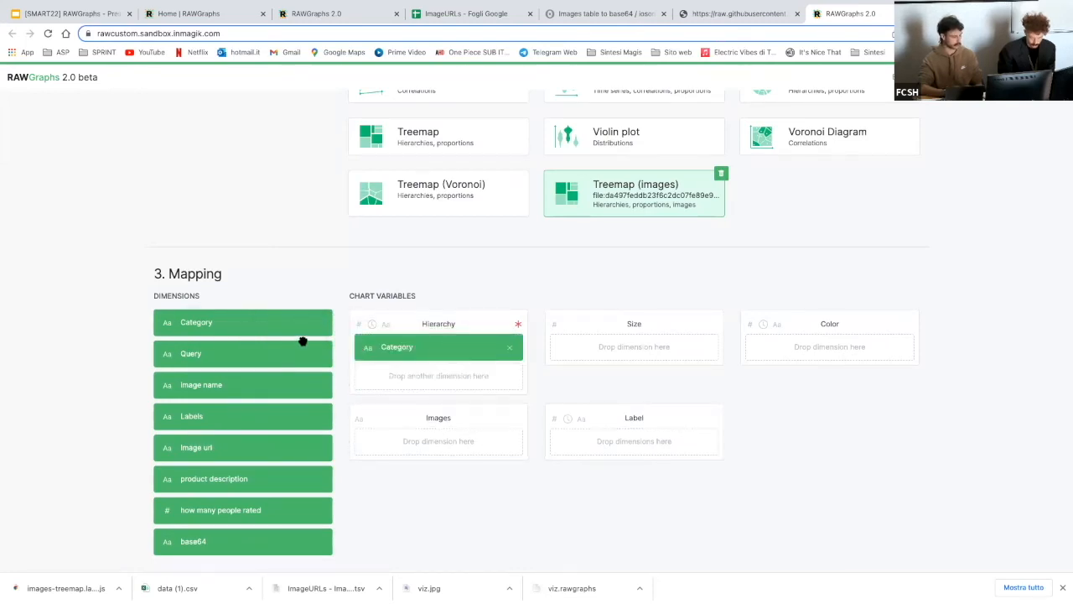
{"action": "left_click_drag", "start_coordinate": [268, 322], "coordinate": [836, 336]}
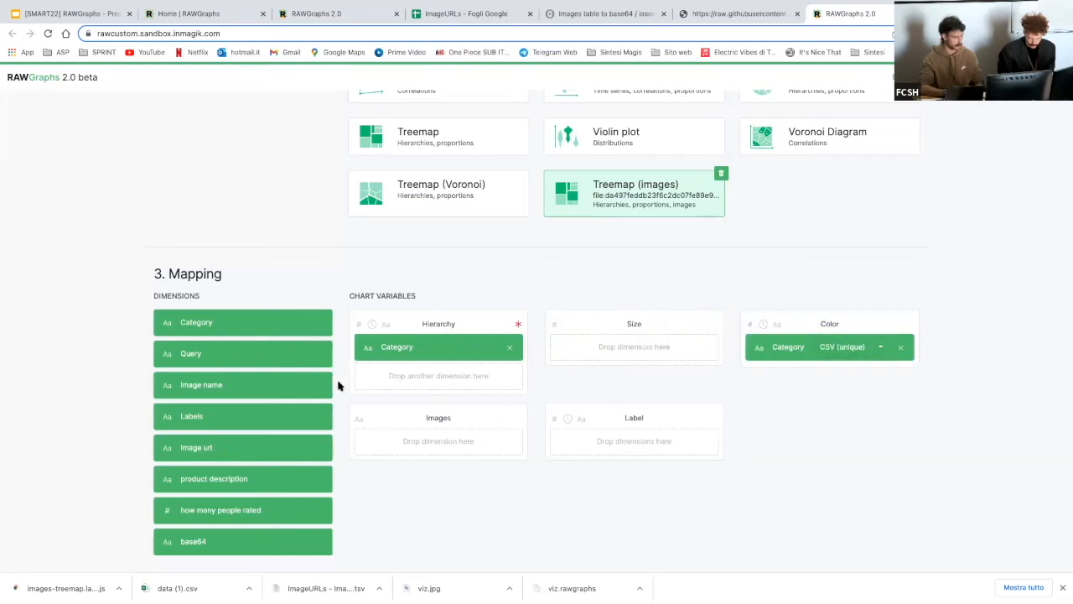
{"action": "left_click_drag", "start_coordinate": [233, 391], "coordinate": [417, 392]}
{"action": "scroll", "coordinate": [426, 420], "scroll_direction": "down", "scroll_amount": 3}
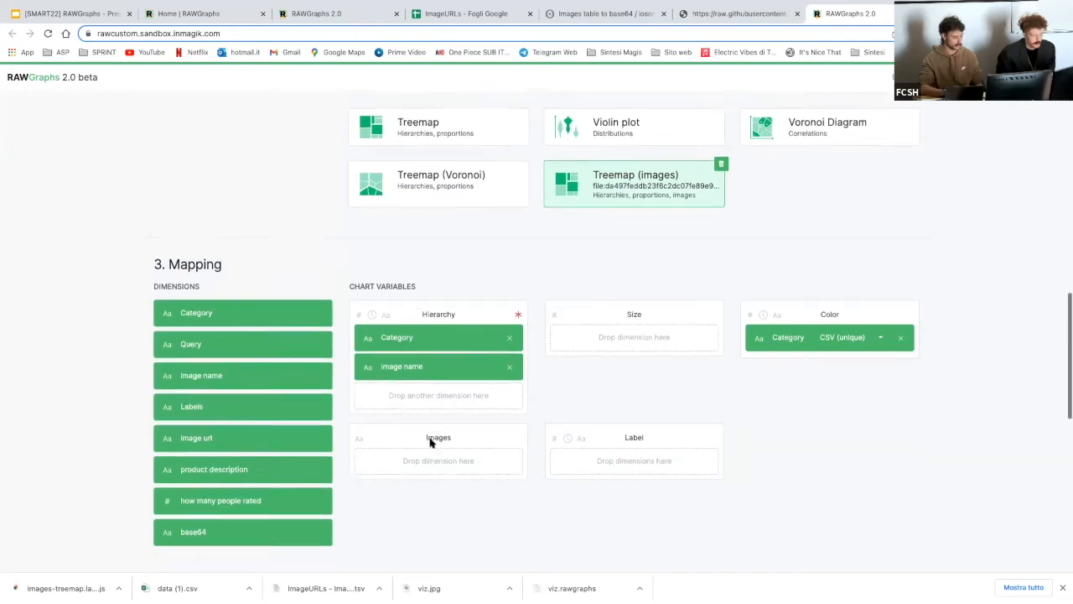
Map base64 to the Images variable and inspect the resulting treemap.
{"action": "scroll", "coordinate": [429, 443], "scroll_direction": "up", "scroll_amount": 1}
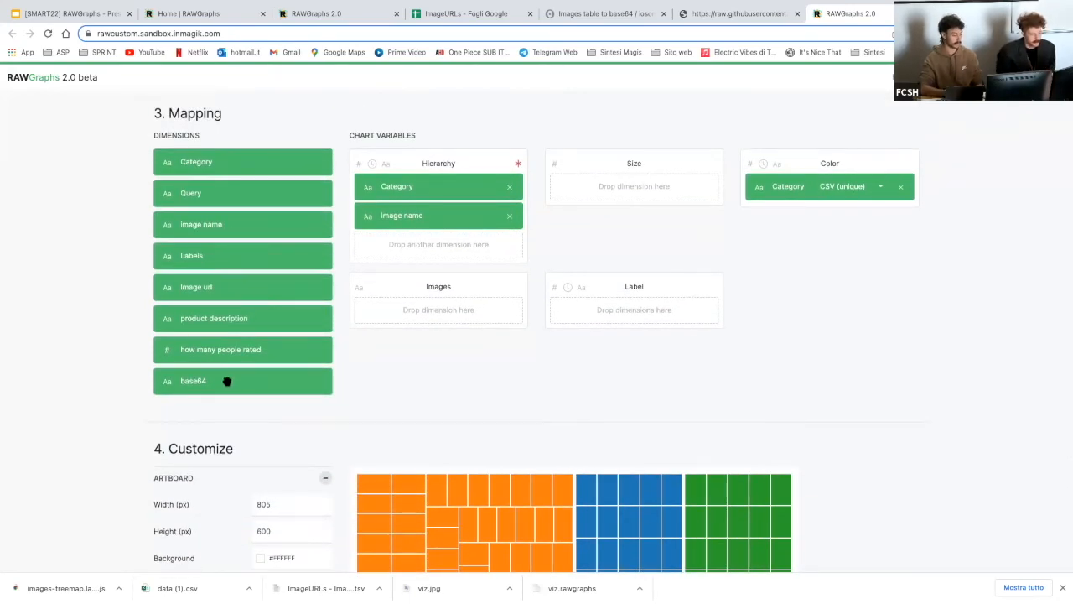
{"action": "left_click_drag", "start_coordinate": [214, 380], "coordinate": [394, 307]}
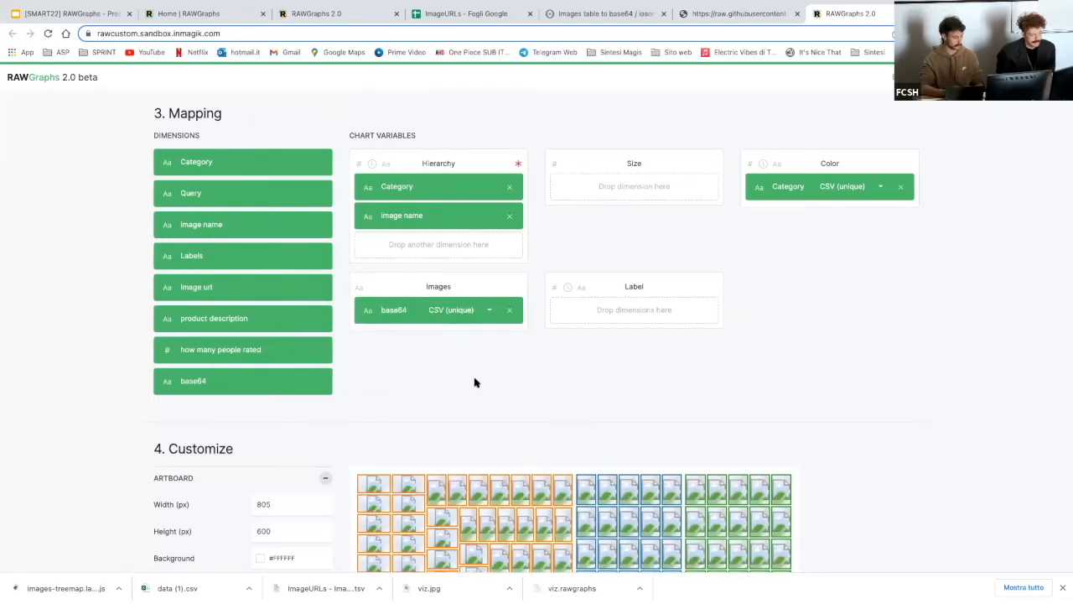
{"action": "scroll", "coordinate": [474, 382], "scroll_direction": "down", "scroll_amount": 1}
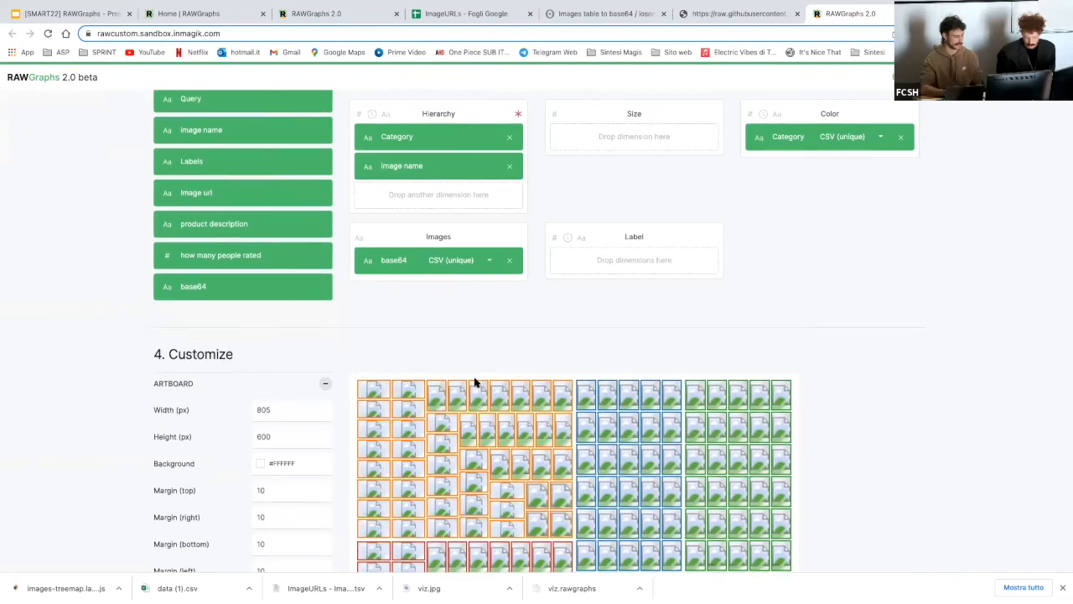
{"action": "scroll", "coordinate": [473, 382], "scroll_direction": "up", "scroll_amount": 10}
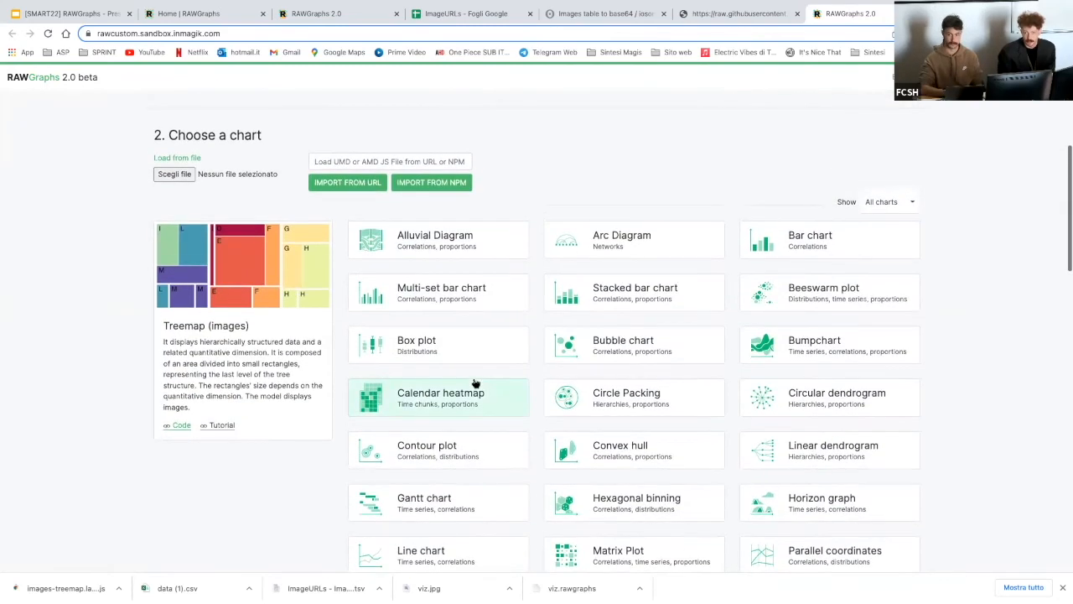
{"action": "scroll", "coordinate": [474, 383], "scroll_direction": "down", "scroll_amount": 1}
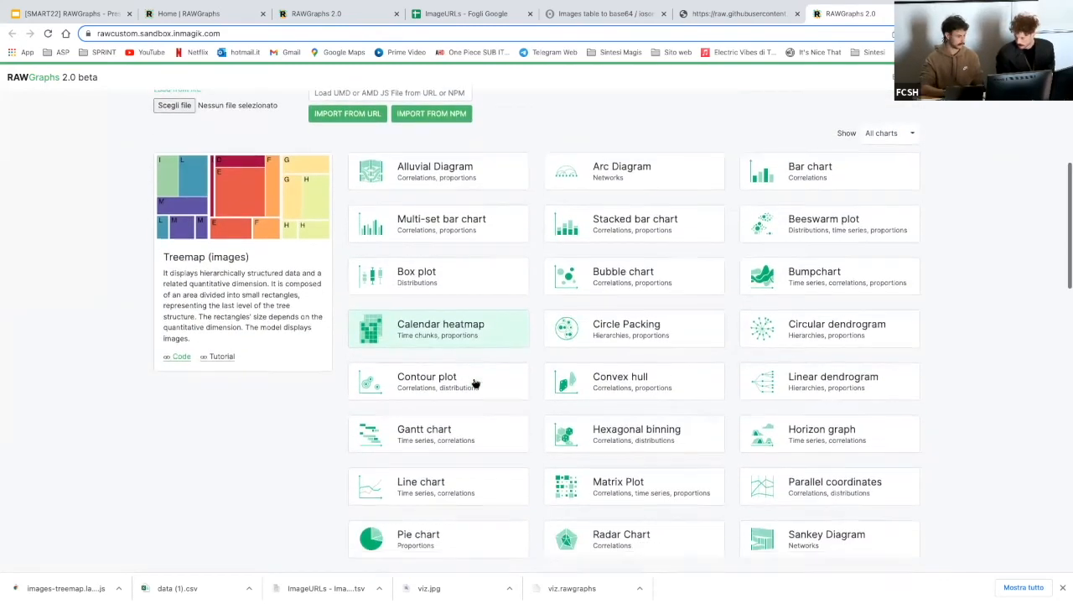
{"action": "scroll", "coordinate": [474, 382], "scroll_direction": "down", "scroll_amount": 6}
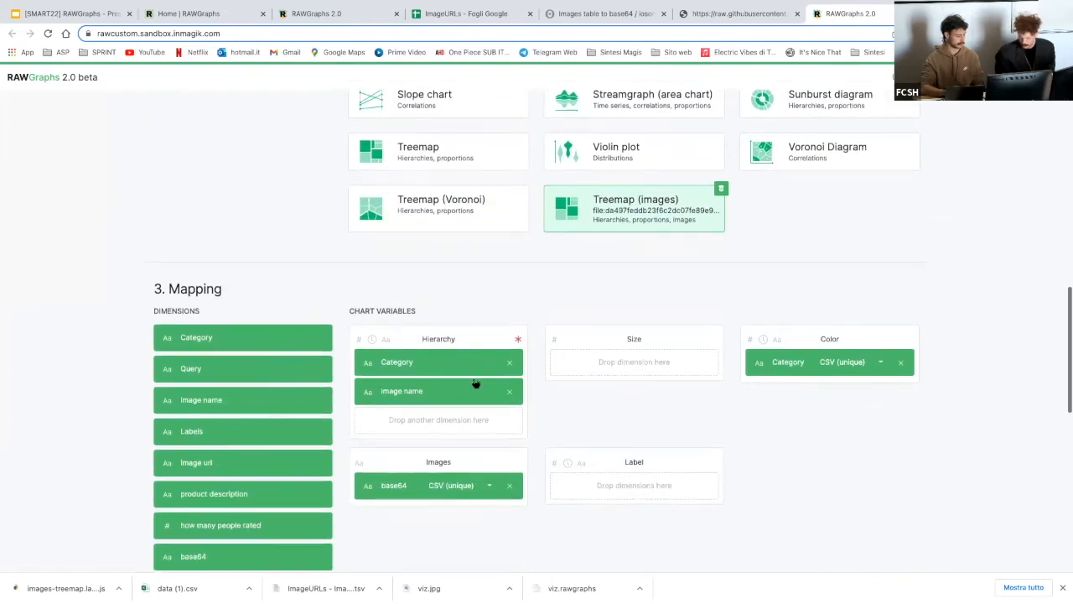
{"action": "scroll", "coordinate": [474, 383], "scroll_direction": "down", "scroll_amount": 1}
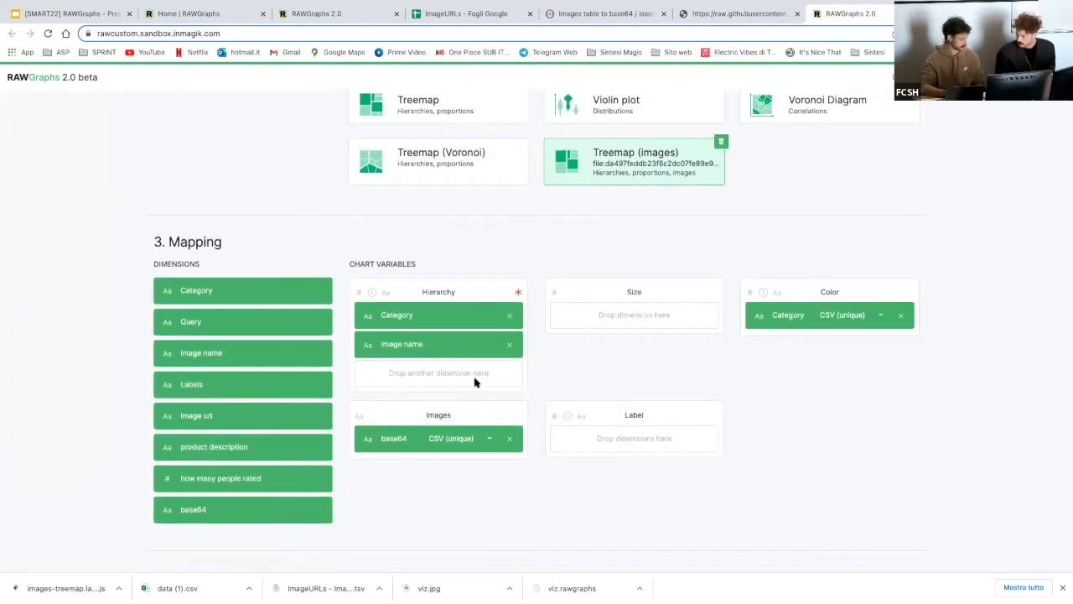
Replace base64 with Image url in the Images variable and check the images in the treemap.
{"action": "left_click", "coordinate": [509, 442]}
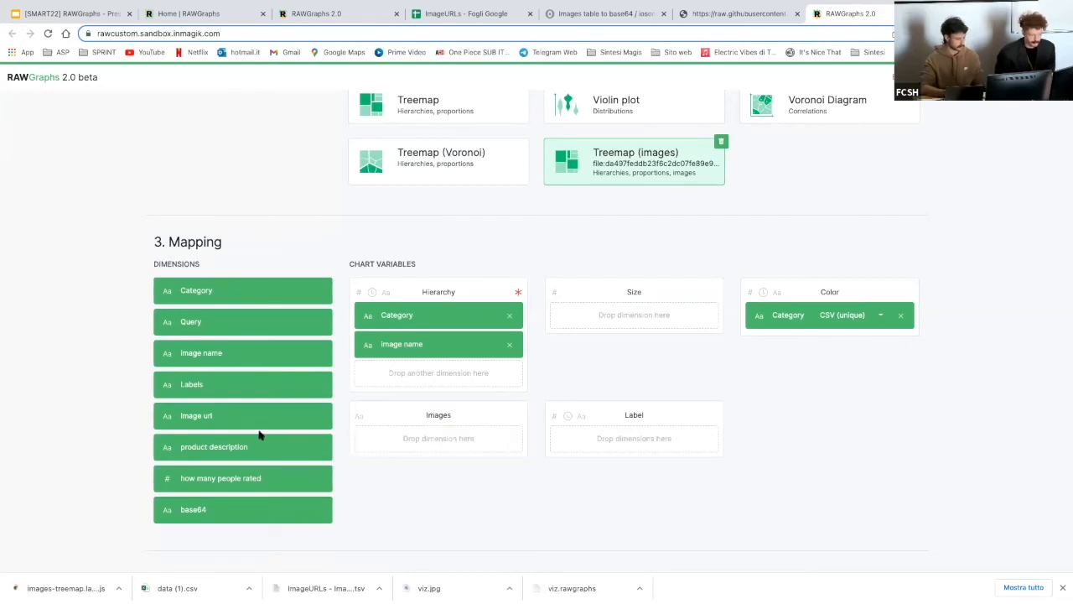
{"action": "left_click_drag", "start_coordinate": [220, 422], "coordinate": [421, 438]}
{"action": "scroll", "coordinate": [456, 477], "scroll_direction": "down", "scroll_amount": 3}
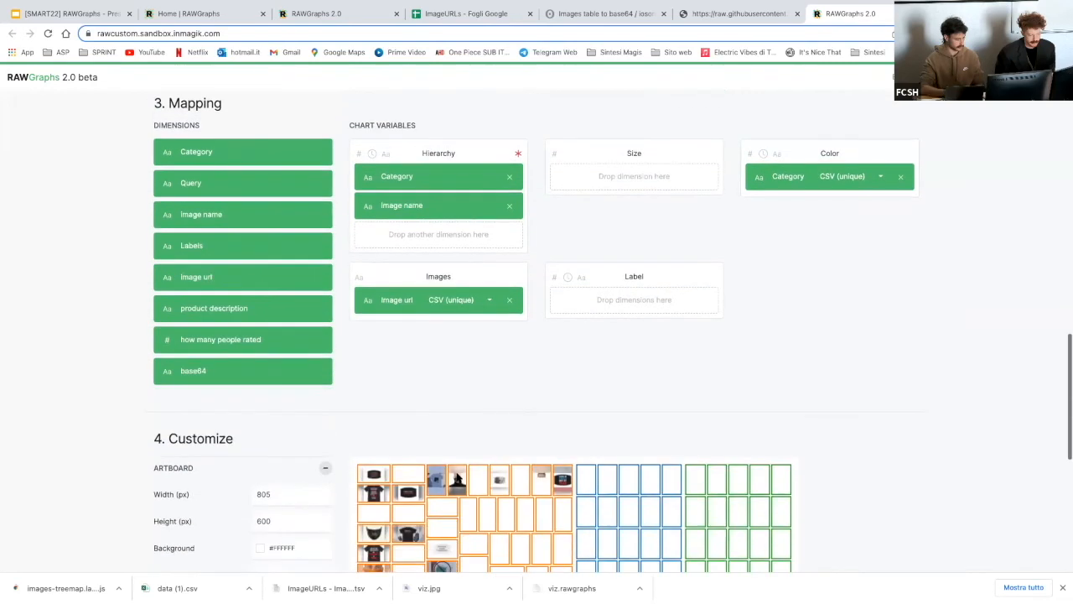
{"action": "scroll", "coordinate": [457, 477], "scroll_direction": "down", "scroll_amount": 2}
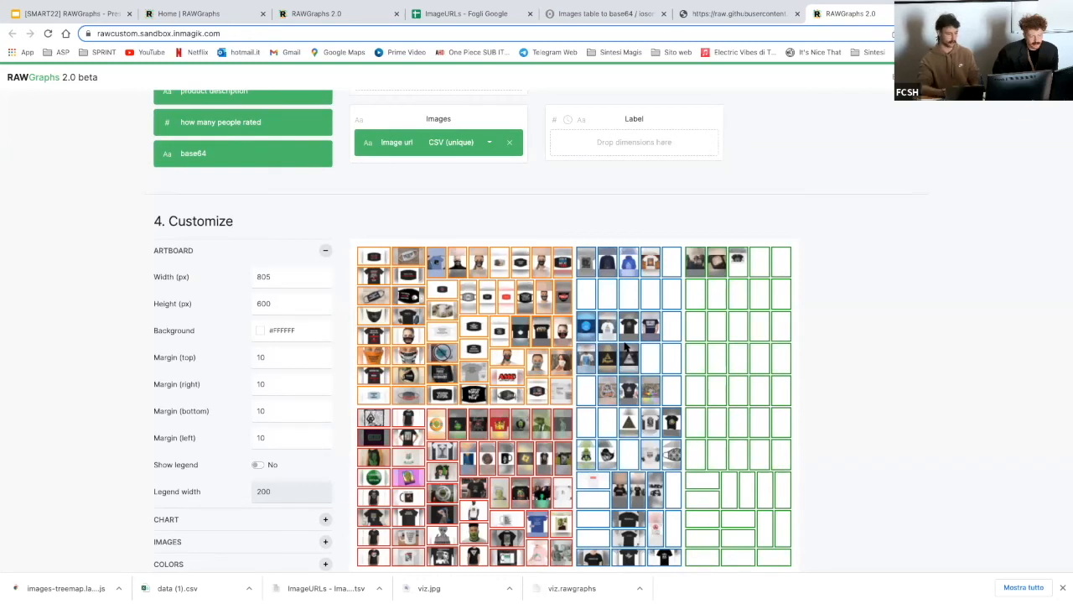
{"action": "scroll", "coordinate": [618, 232], "scroll_direction": "up", "scroll_amount": 3}
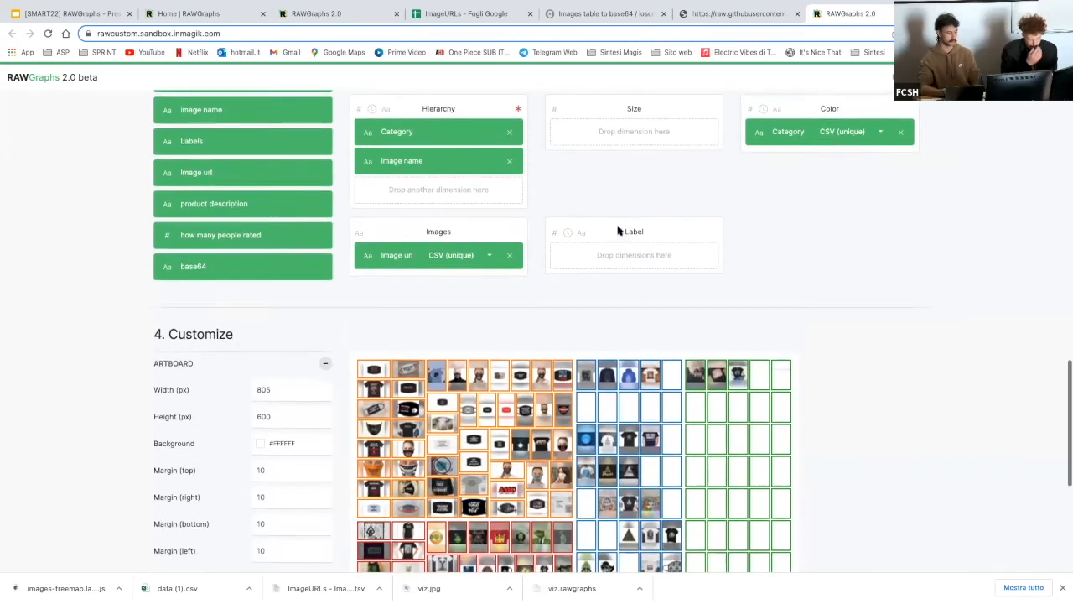
{"action": "scroll", "coordinate": [618, 229], "scroll_direction": "down", "scroll_amount": 2}
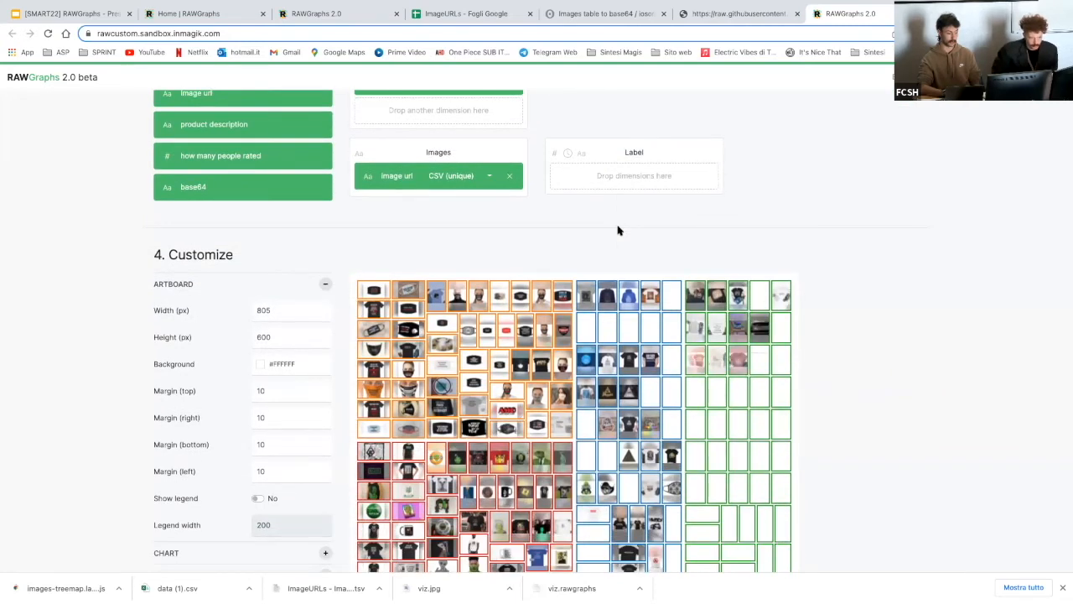
{"action": "scroll", "coordinate": [618, 230], "scroll_direction": "down", "scroll_amount": 1}
{"action": "scroll", "coordinate": [618, 230], "scroll_direction": "down", "scroll_amount": 1}
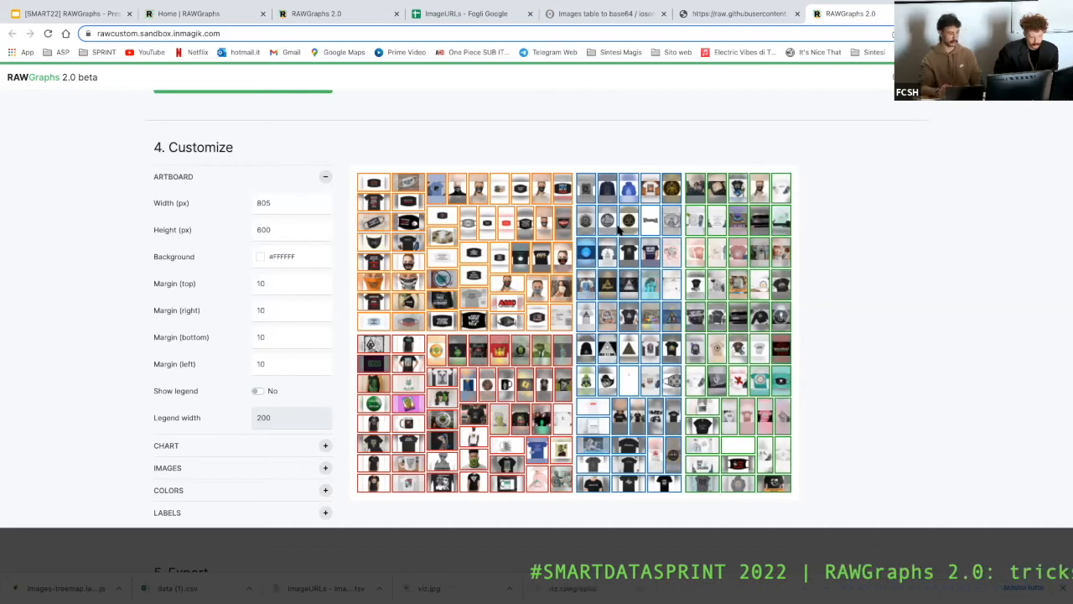
Map how many people rated to the Size variable of the treemap.
{"action": "scroll", "coordinate": [617, 219], "scroll_direction": "up", "scroll_amount": 3}
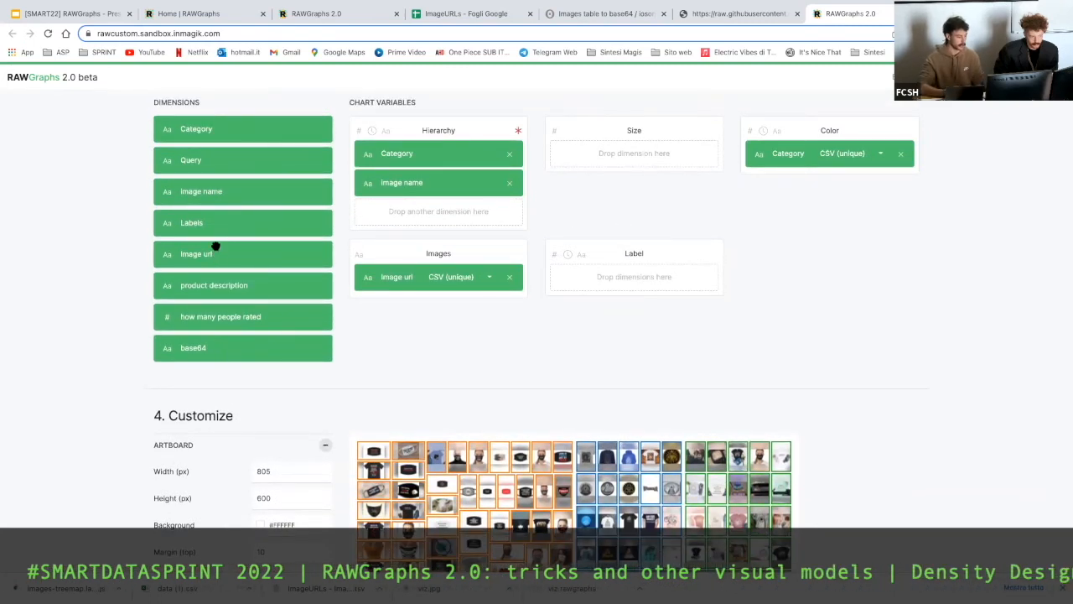
{"action": "scroll", "coordinate": [216, 247], "scroll_direction": "up", "scroll_amount": 1}
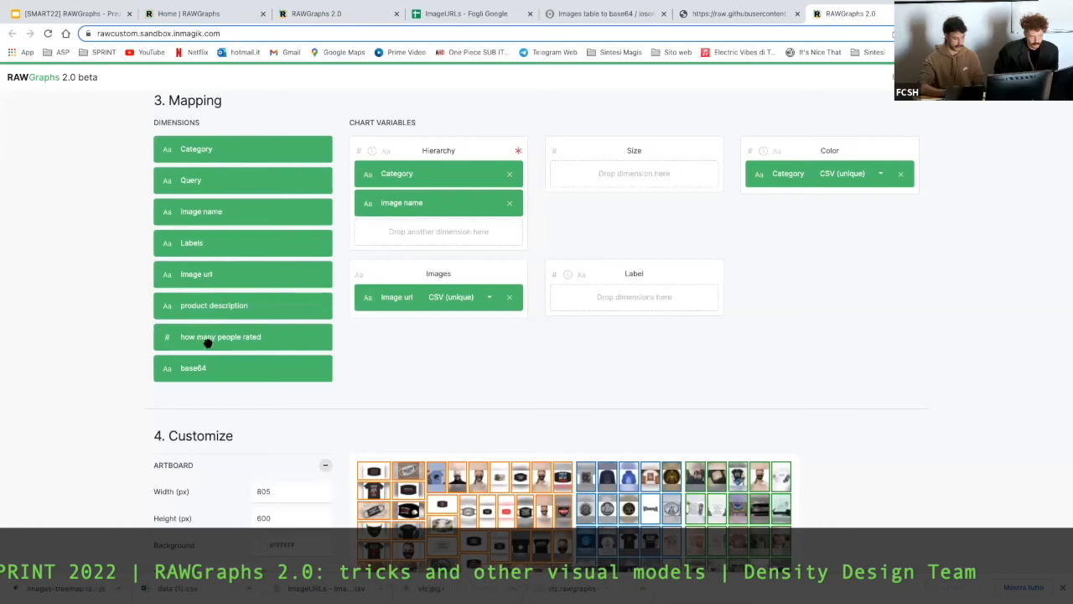
{"action": "left_click_drag", "start_coordinate": [207, 343], "coordinate": [587, 176]}
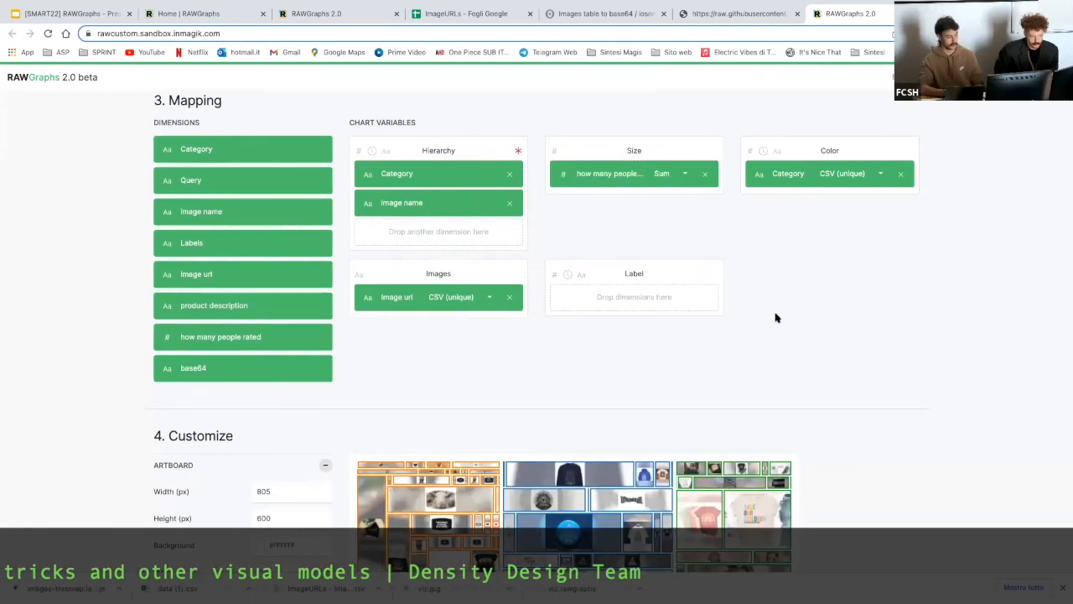
Set the artboard width to 1200 px and height to 700 px, and look across the enlarged treemap.
{"action": "scroll", "coordinate": [851, 375], "scroll_direction": "down", "scroll_amount": 4}
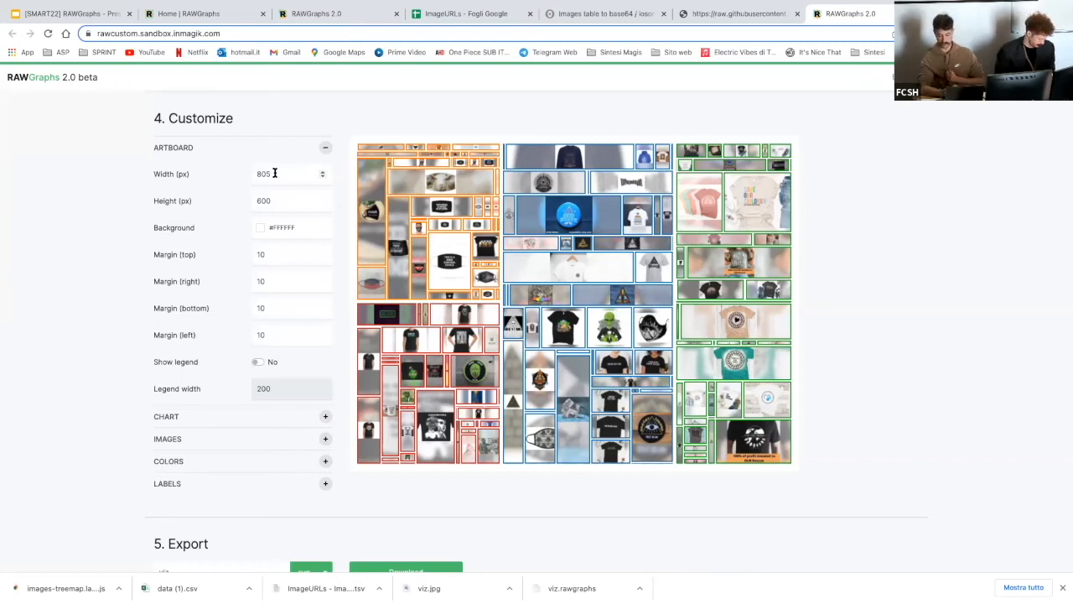
{"action": "left_click_drag", "start_coordinate": [274, 173], "coordinate": [250, 173]}
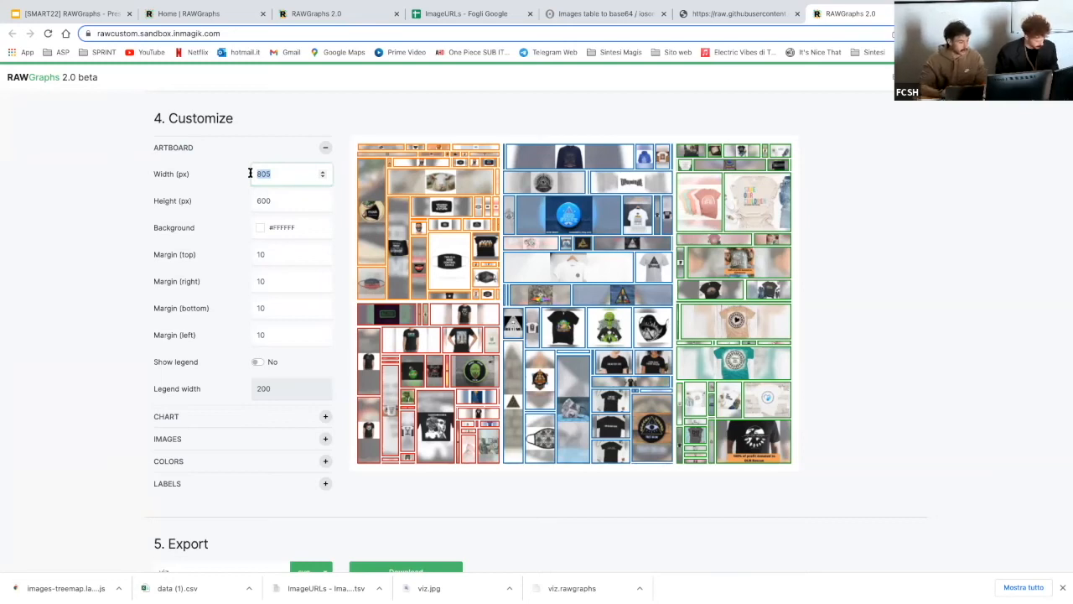
{"action": "type", "text": "1200"}
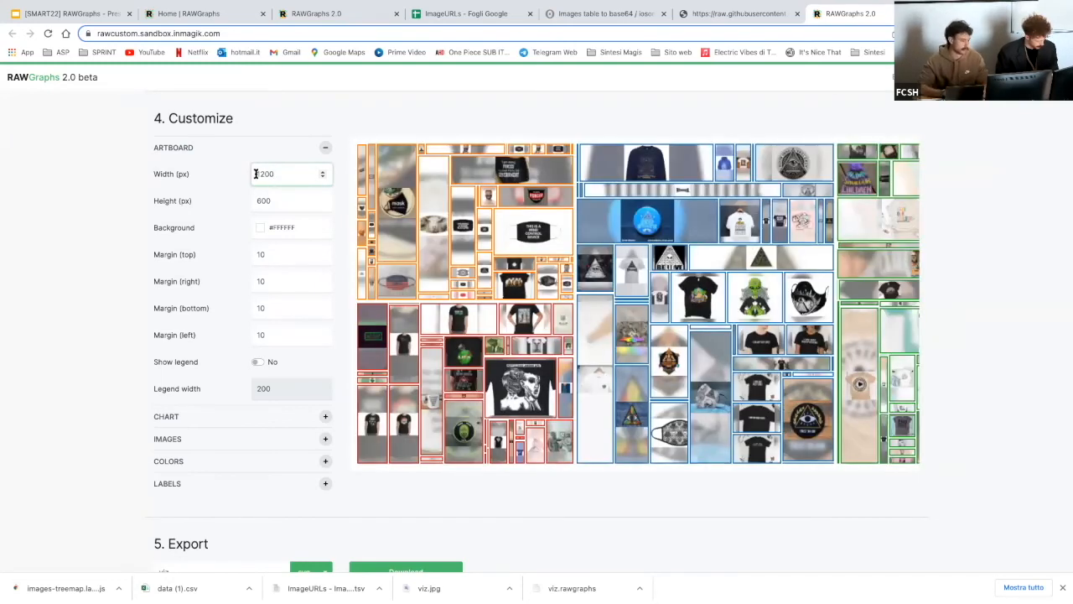
{"action": "left_click", "coordinate": [282, 199]}
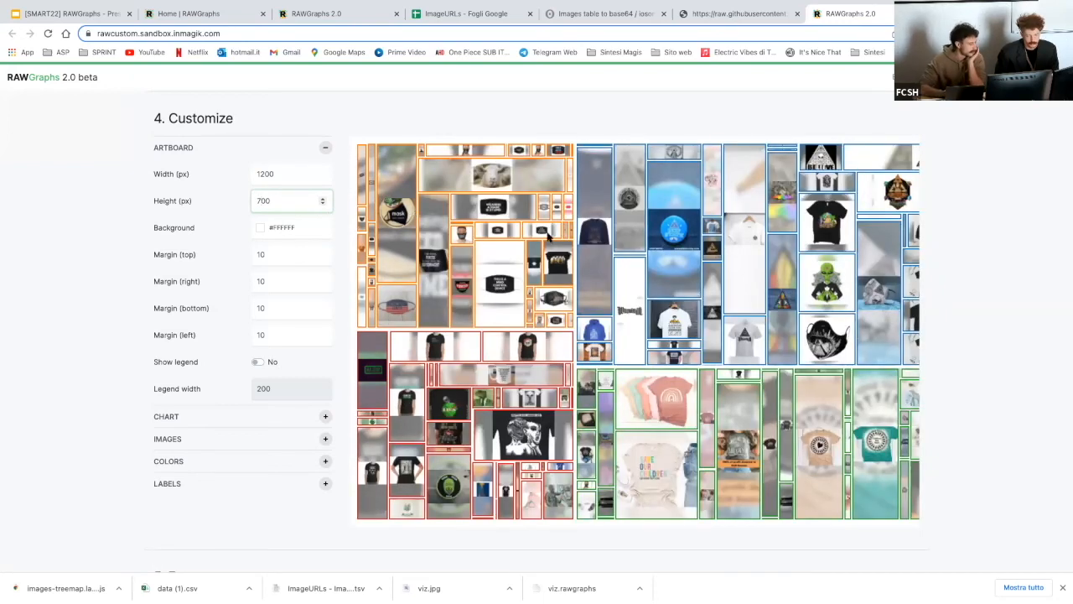
{"action": "scroll", "coordinate": [549, 238], "scroll_direction": "right", "scroll_amount": 3}
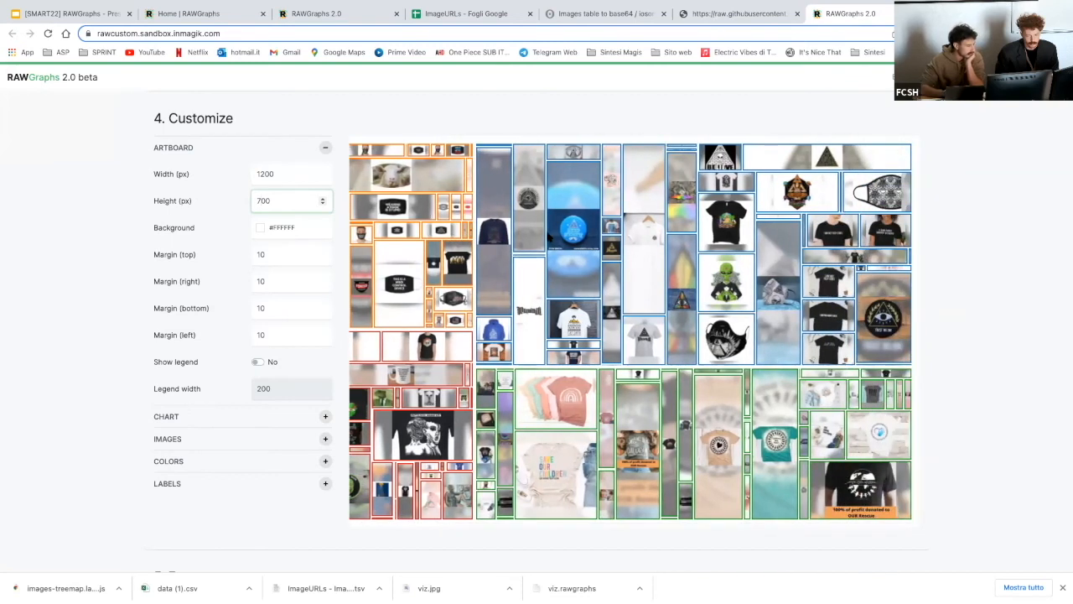
{"action": "scroll", "coordinate": [380, 266], "scroll_direction": "left", "scroll_amount": 4}
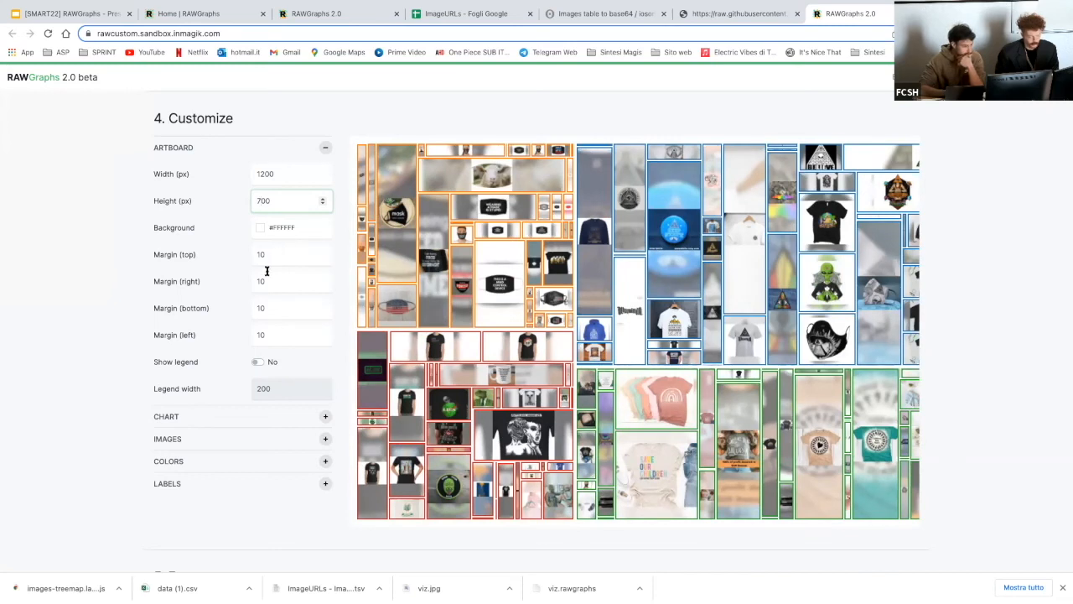
Open the Chart settings containing the treemap's tiling method and padding.
{"action": "scroll", "coordinate": [278, 323], "scroll_direction": "down", "scroll_amount": 1}
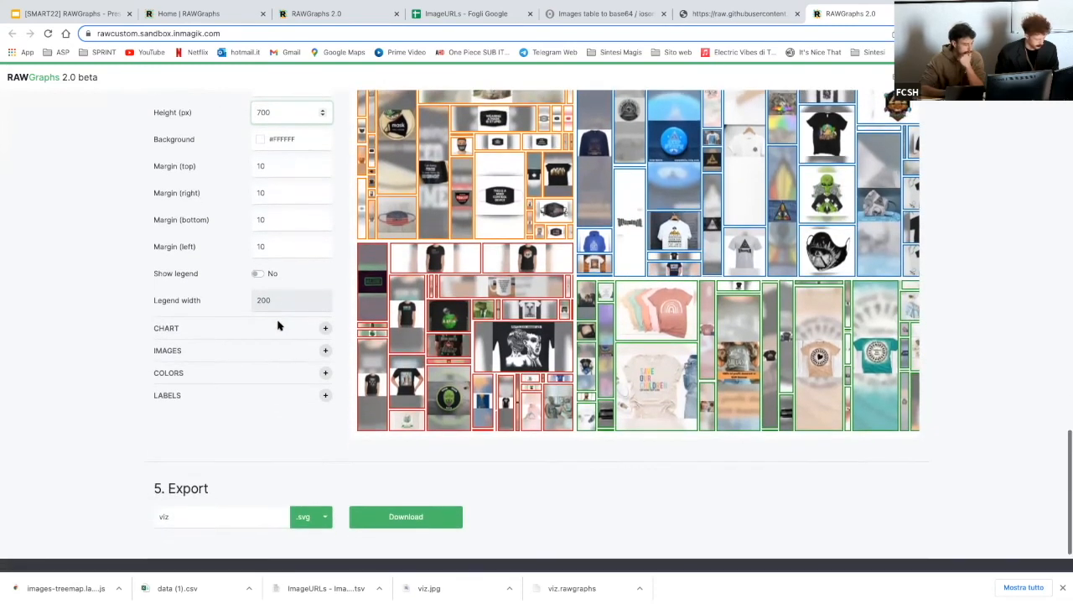
{"action": "left_click", "coordinate": [327, 332]}
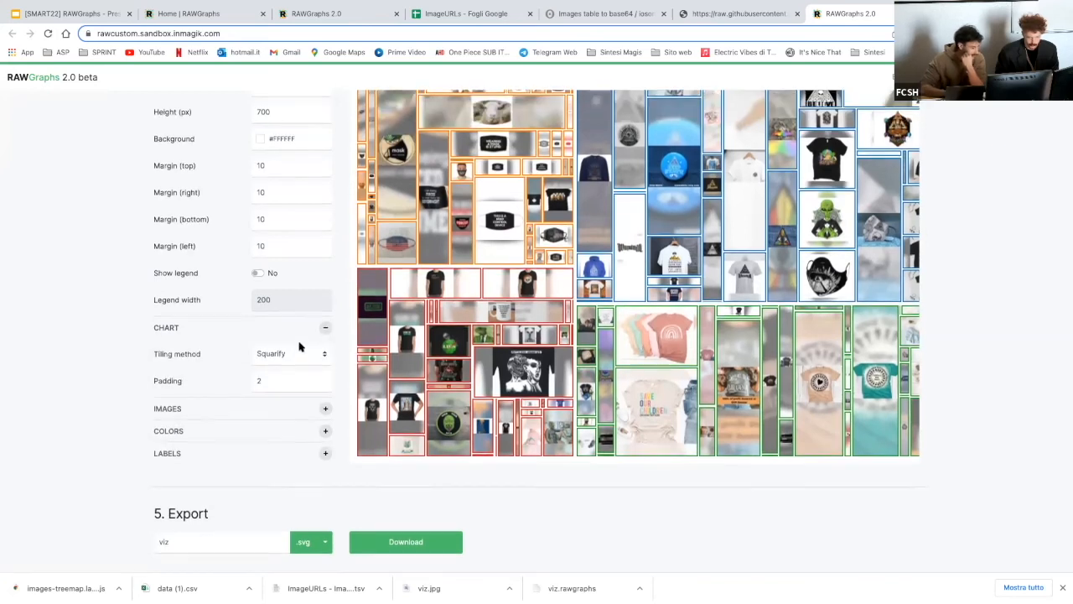
{"action": "scroll", "coordinate": [302, 345], "scroll_direction": "down", "scroll_amount": 1}
{"action": "scroll", "coordinate": [300, 346], "scroll_direction": "up", "scroll_amount": 1}
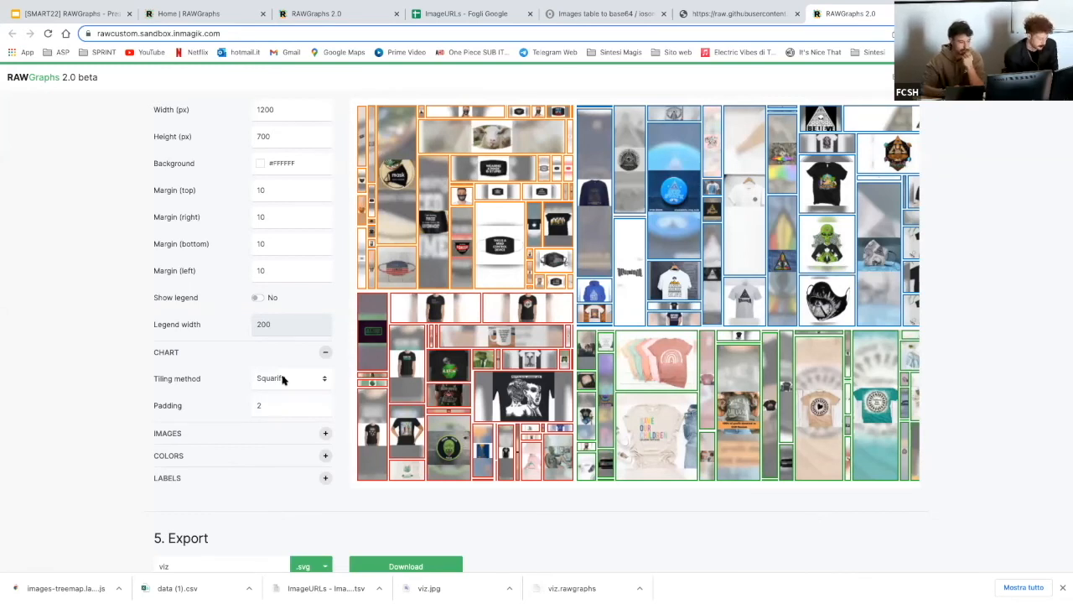
Try the Slice and the Slice and dice tiling methods on the treemap, and set it back to Squarify.
{"action": "left_click", "coordinate": [283, 380]}
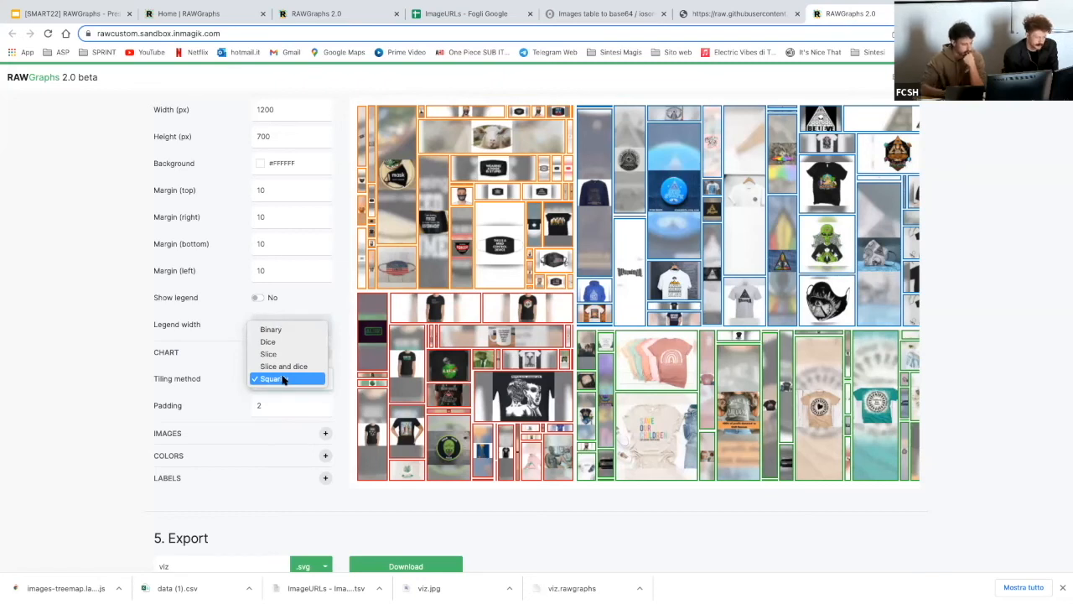
{"action": "left_click", "coordinate": [277, 354]}
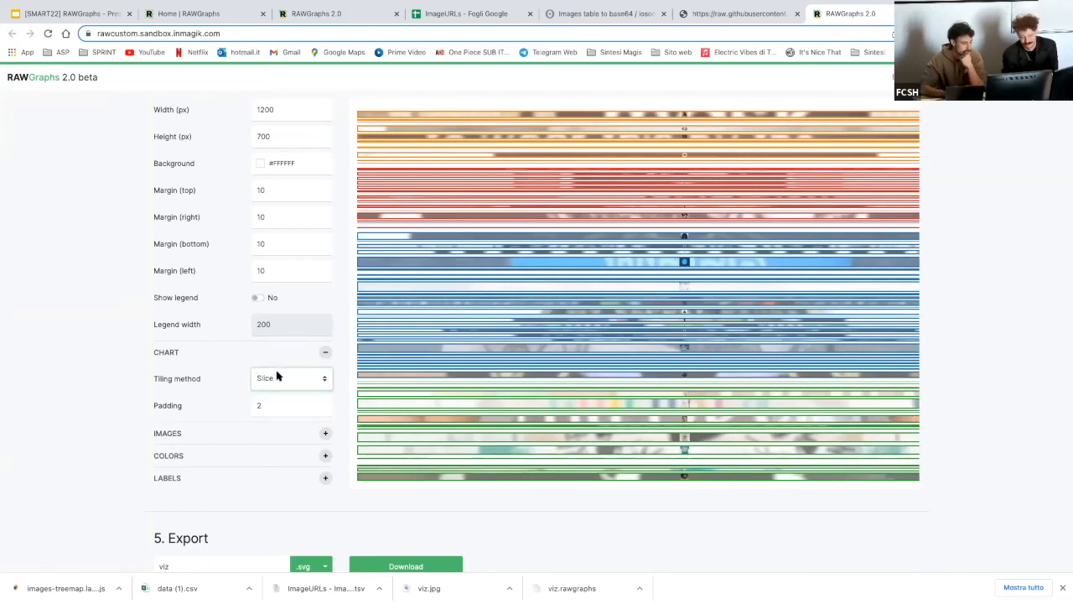
{"action": "left_click", "coordinate": [279, 376]}
{"action": "left_click", "coordinate": [276, 392]}
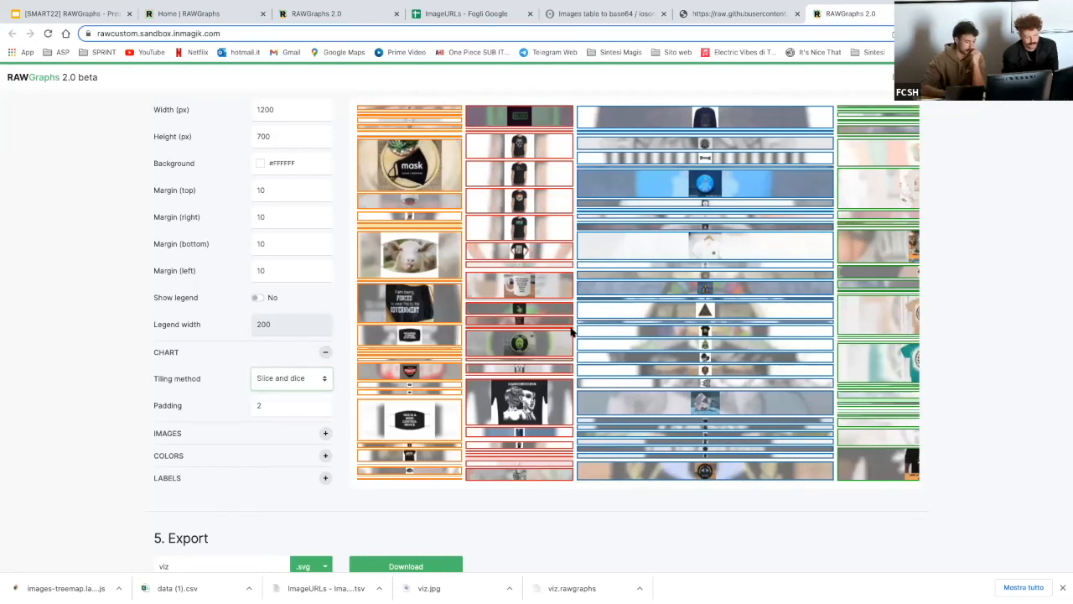
{"action": "scroll", "coordinate": [571, 332], "scroll_direction": "right", "scroll_amount": 1}
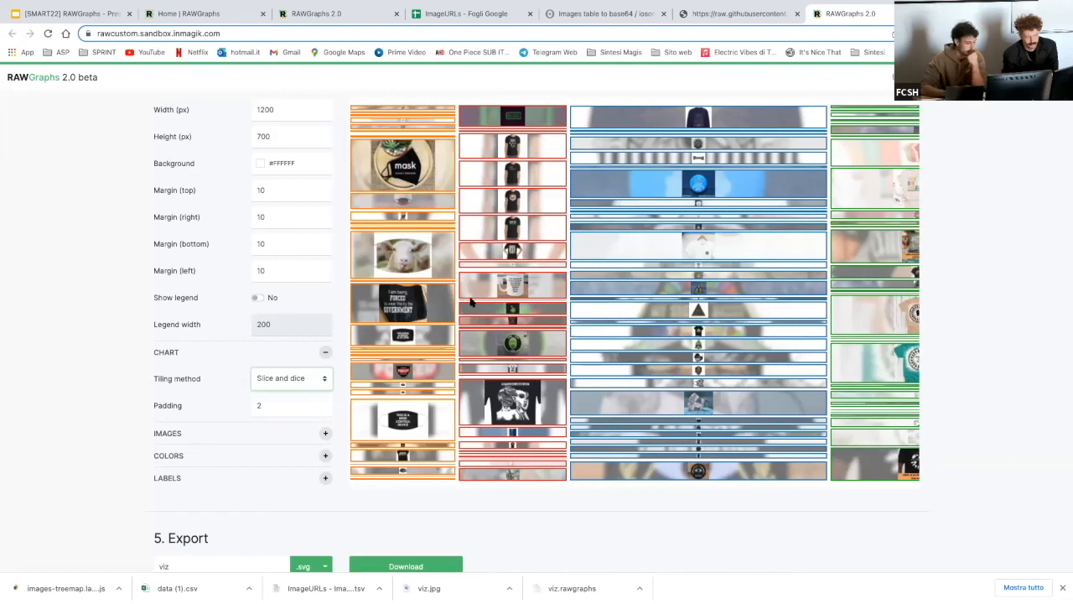
{"action": "left_click", "coordinate": [294, 378]}
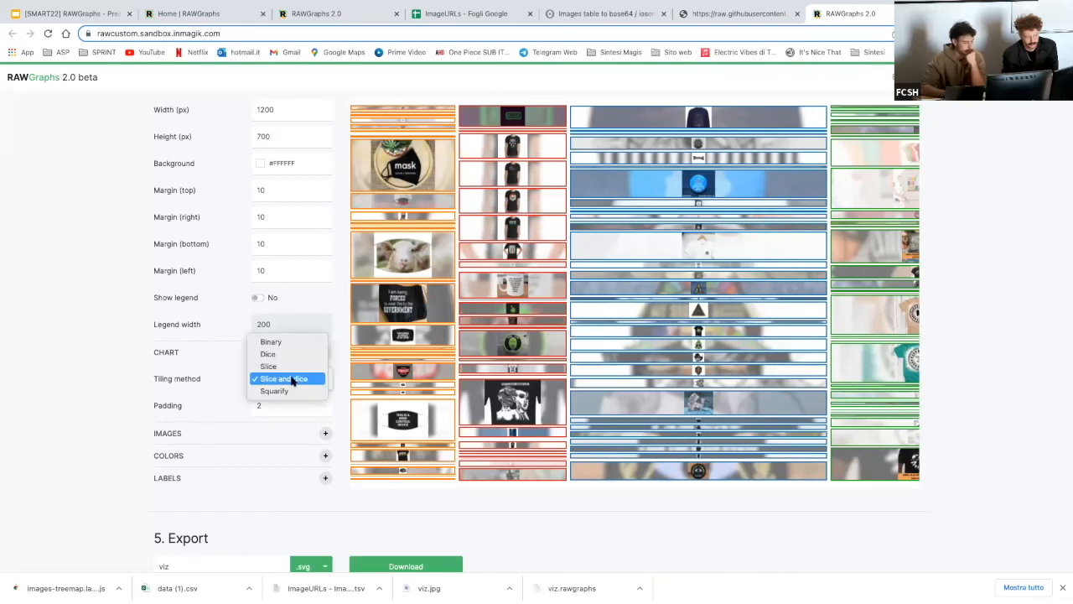
{"action": "left_click", "coordinate": [289, 391]}
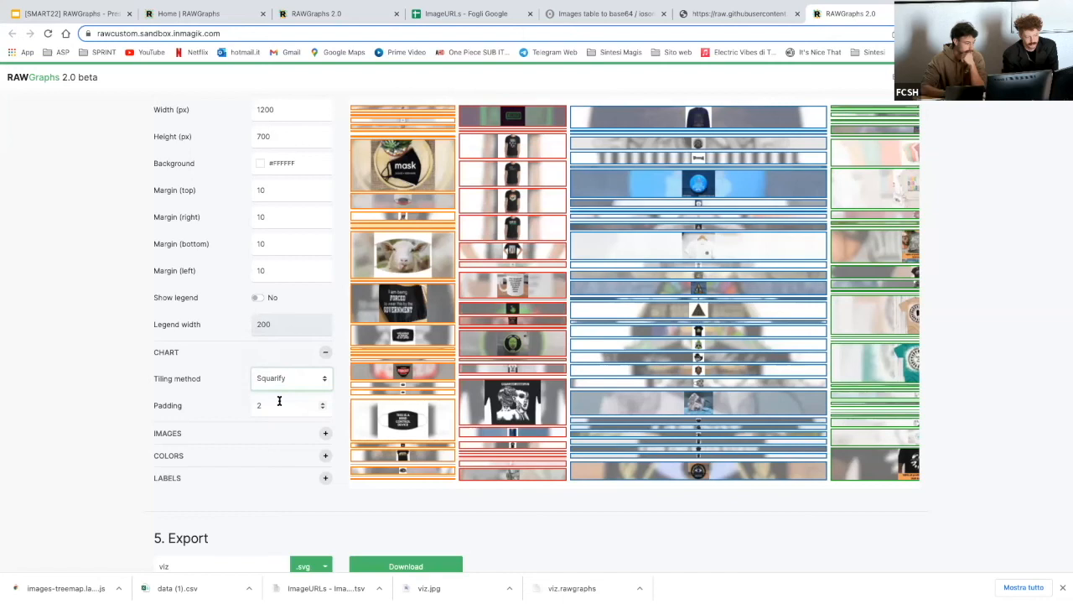
Set the treemap padding to 5 and open the Images settings.
{"action": "left_click", "coordinate": [279, 401]}
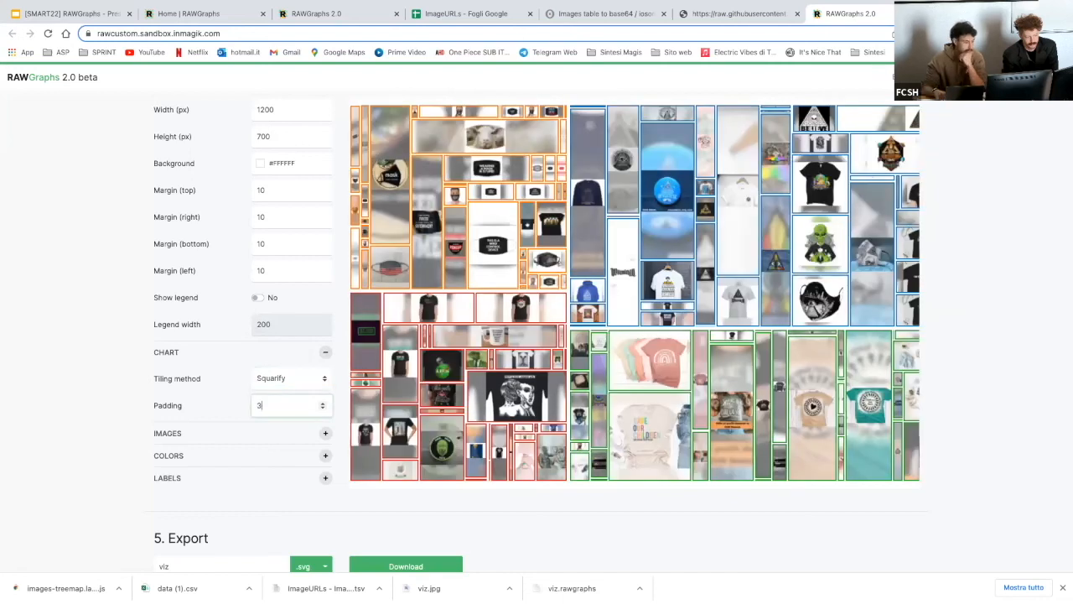
{"action": "key", "text": "Up"}
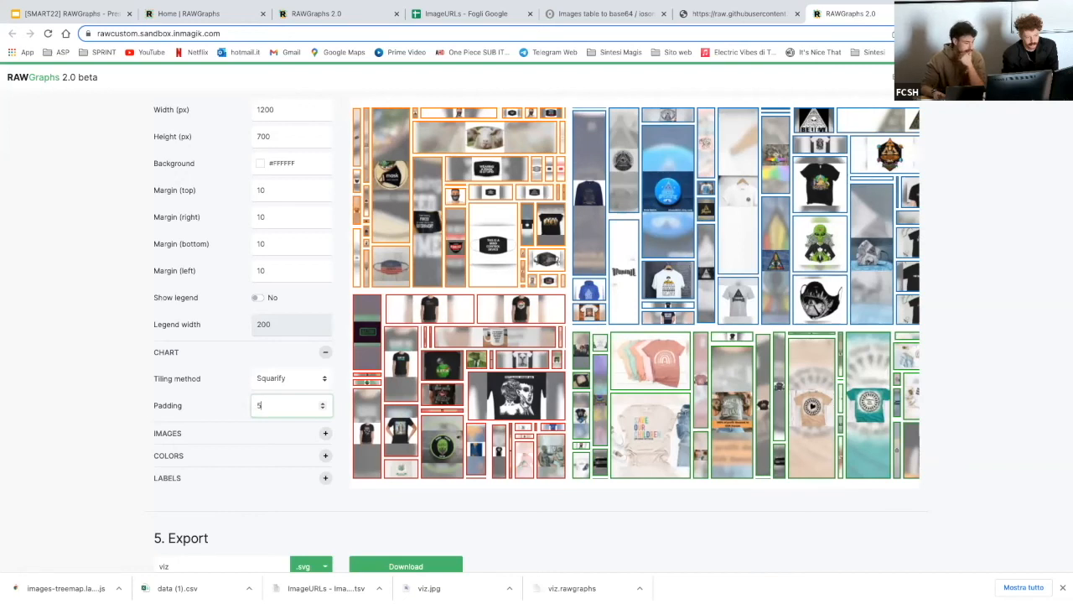
{"action": "scroll", "coordinate": [302, 428], "scroll_direction": "down", "scroll_amount": 1}
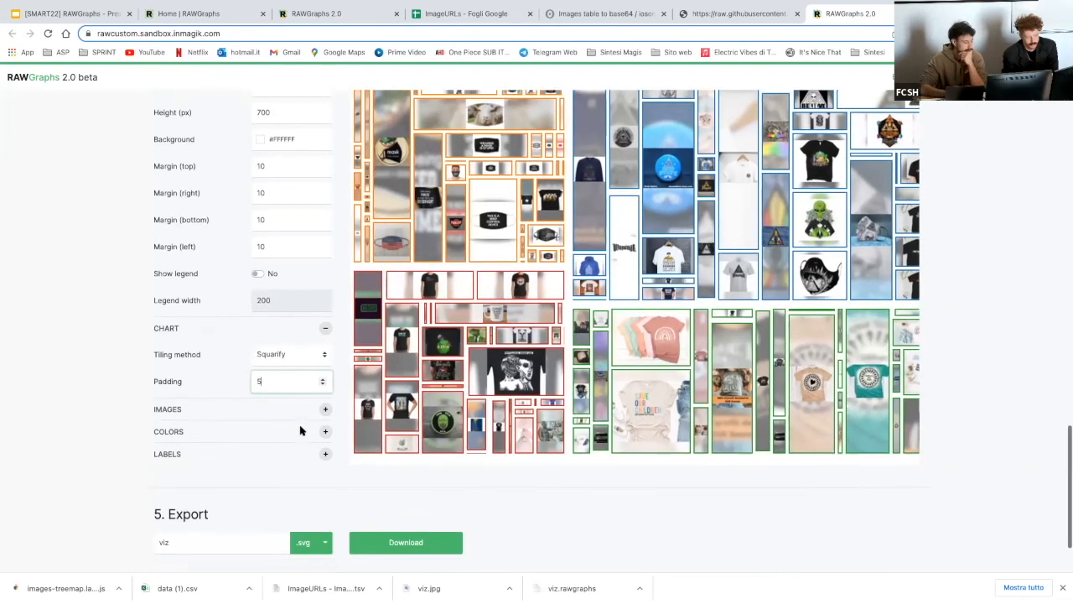
{"action": "left_click", "coordinate": [327, 408]}
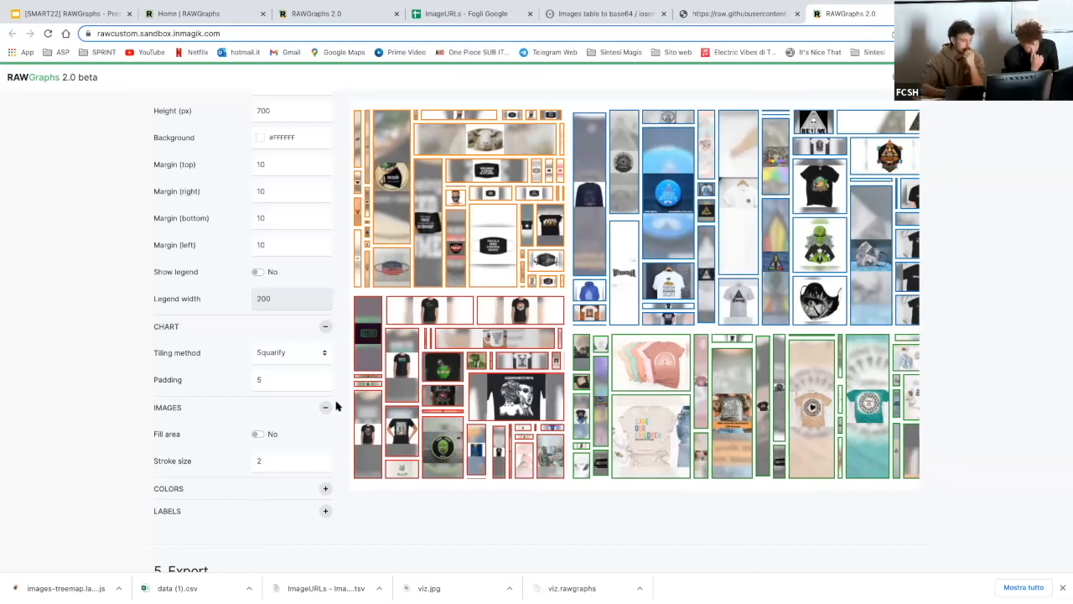
Turn on Fill area for the treemap images and show the hierarchy labels.
{"action": "left_click", "coordinate": [259, 435]}
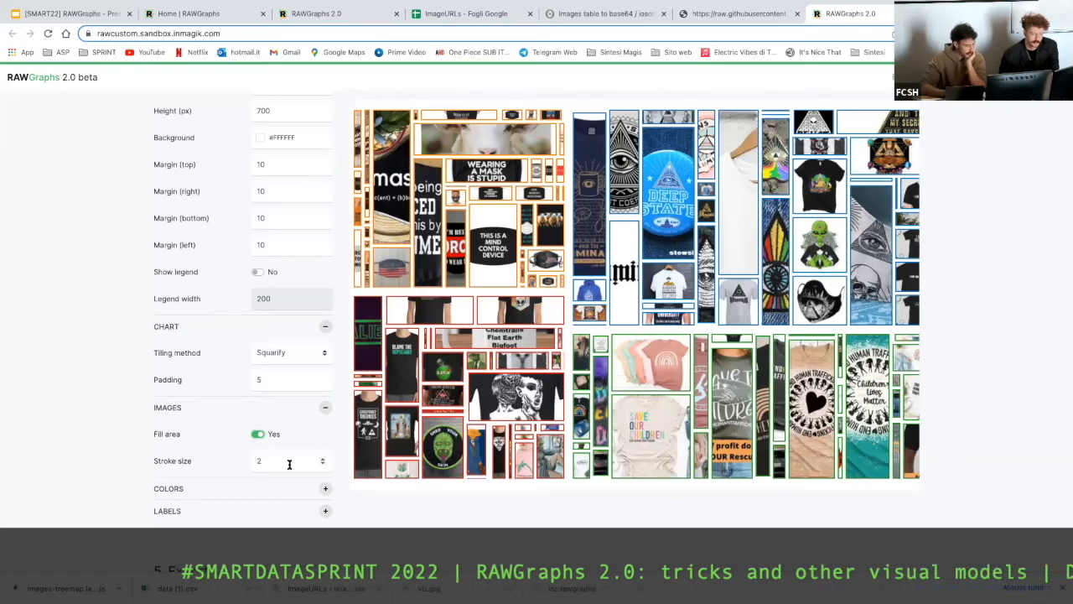
{"action": "scroll", "coordinate": [290, 464], "scroll_direction": "down", "scroll_amount": 1}
{"action": "left_click", "coordinate": [326, 477]}
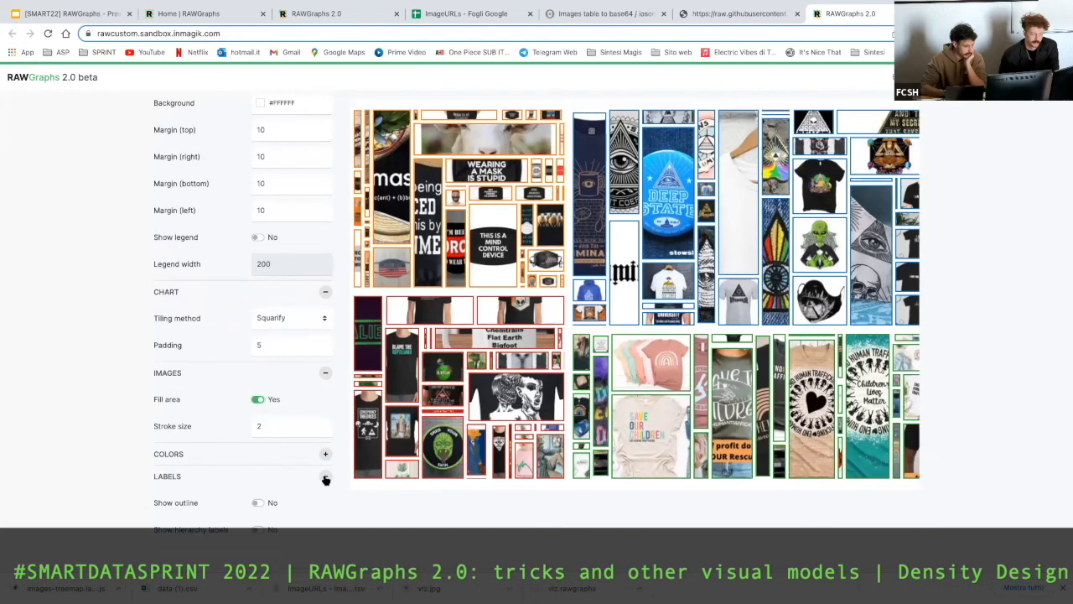
{"action": "scroll", "coordinate": [325, 480], "scroll_direction": "down", "scroll_amount": 1}
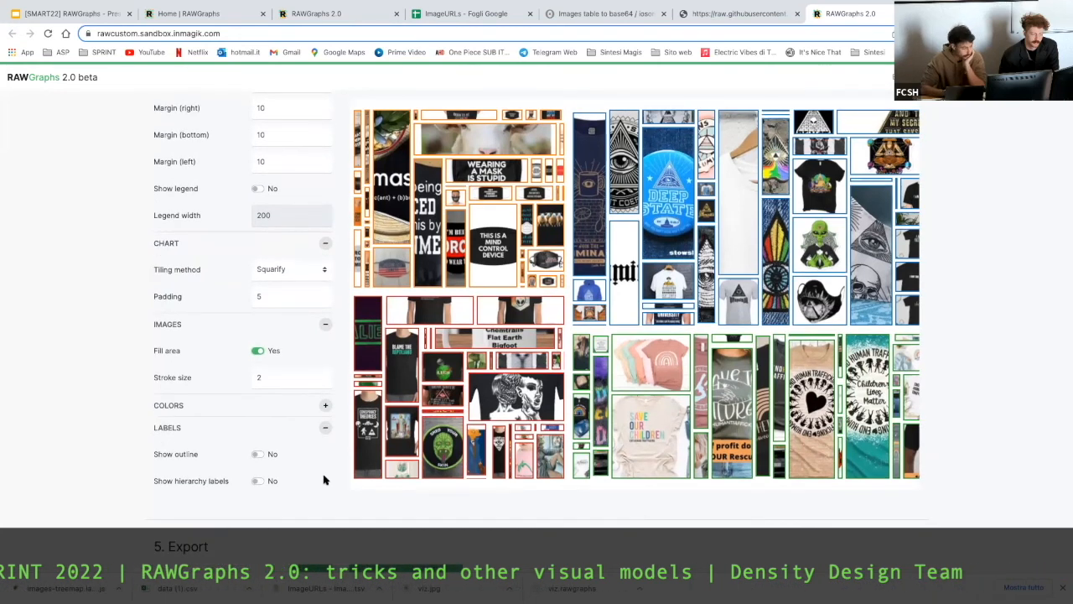
{"action": "scroll", "coordinate": [323, 480], "scroll_direction": "down", "scroll_amount": 1}
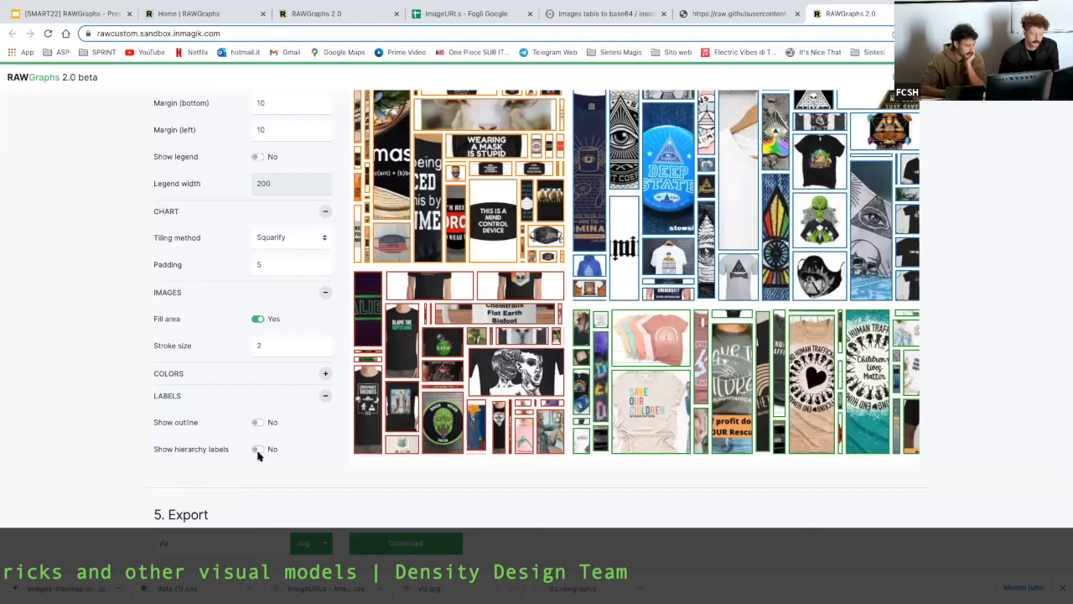
{"action": "left_click", "coordinate": [258, 449]}
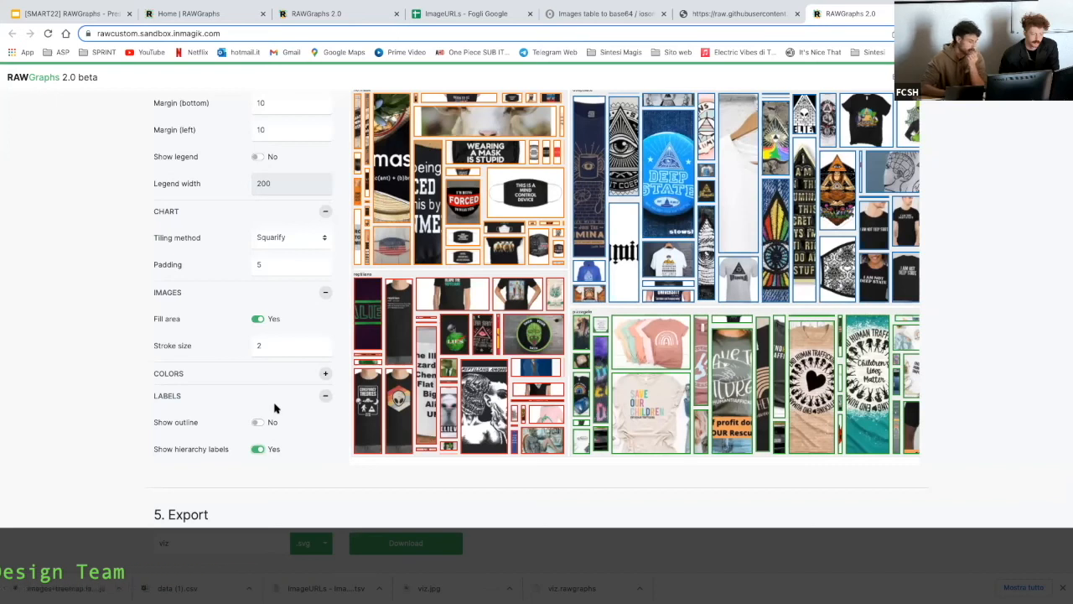
Map the Query dimension to the Label variable and turn on the outline for the treemap labels.
{"action": "scroll", "coordinate": [274, 409], "scroll_direction": "up", "scroll_amount": 6}
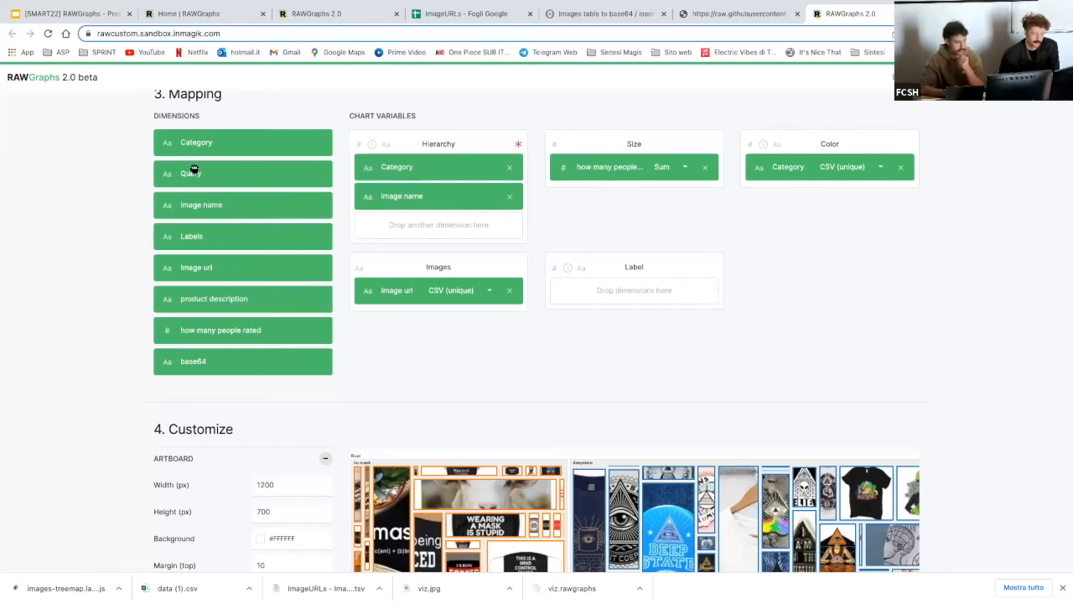
{"action": "left_click_drag", "start_coordinate": [193, 171], "coordinate": [592, 281]}
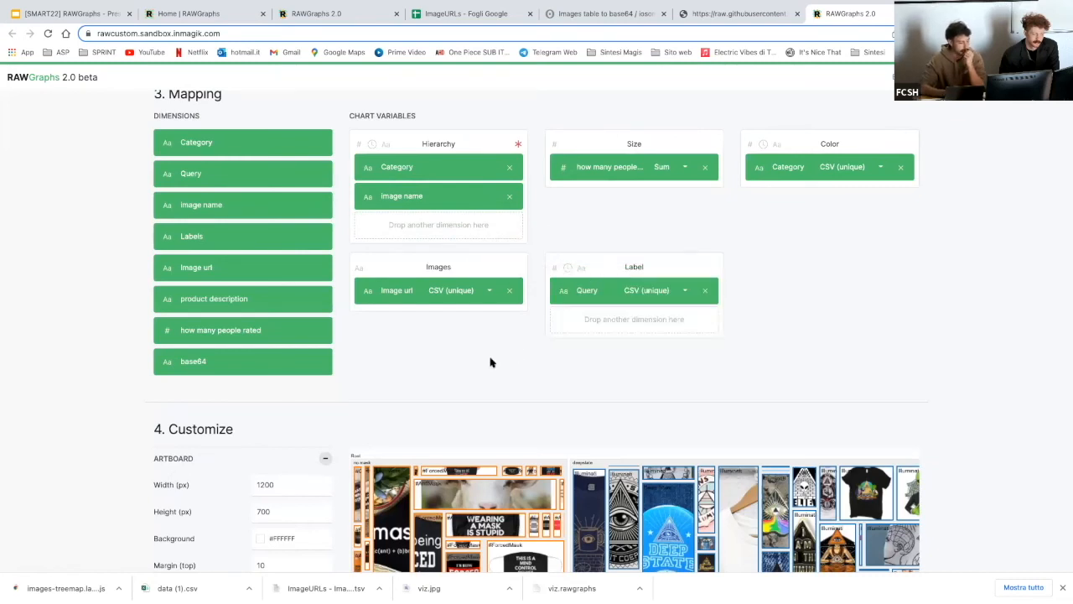
{"action": "scroll", "coordinate": [490, 362], "scroll_direction": "down", "scroll_amount": 1}
{"action": "scroll", "coordinate": [490, 362], "scroll_direction": "down", "scroll_amount": 3}
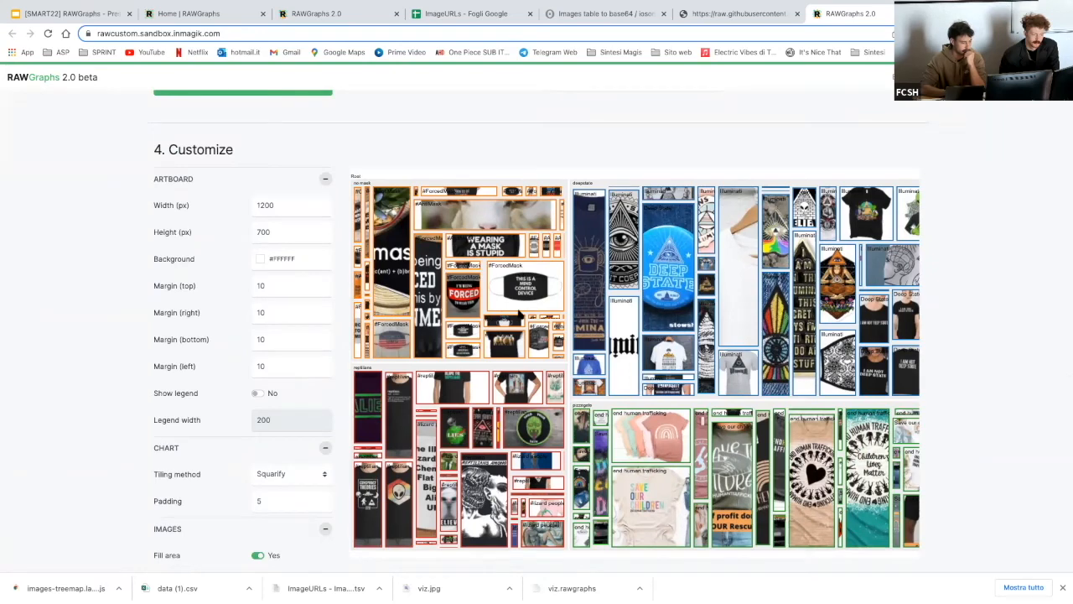
{"action": "scroll", "coordinate": [518, 315], "scroll_direction": "up", "scroll_amount": 5}
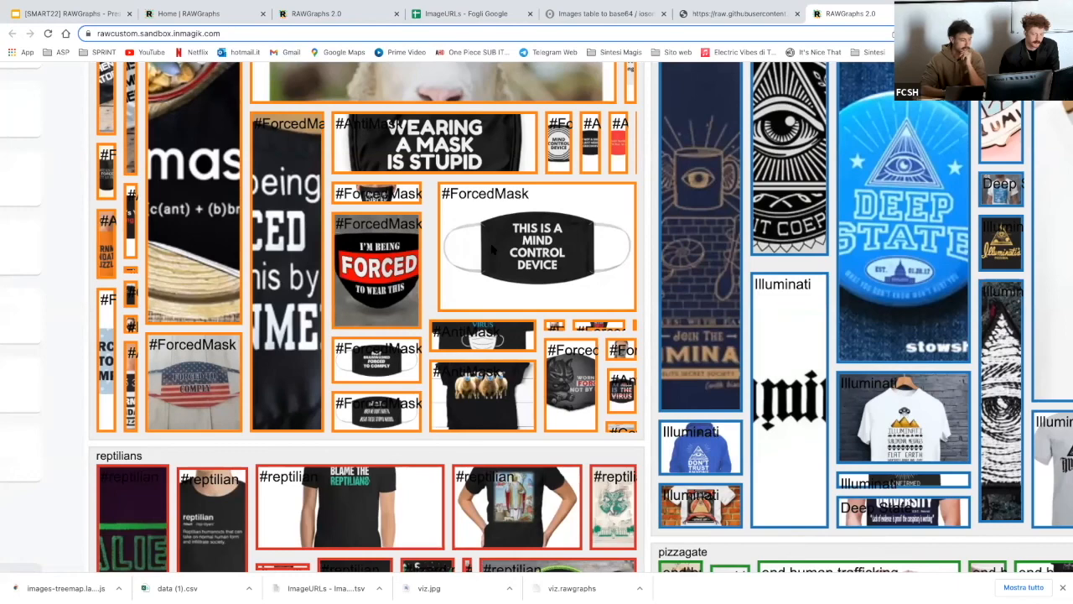
{"action": "scroll", "coordinate": [493, 249], "scroll_direction": "down", "scroll_amount": 5}
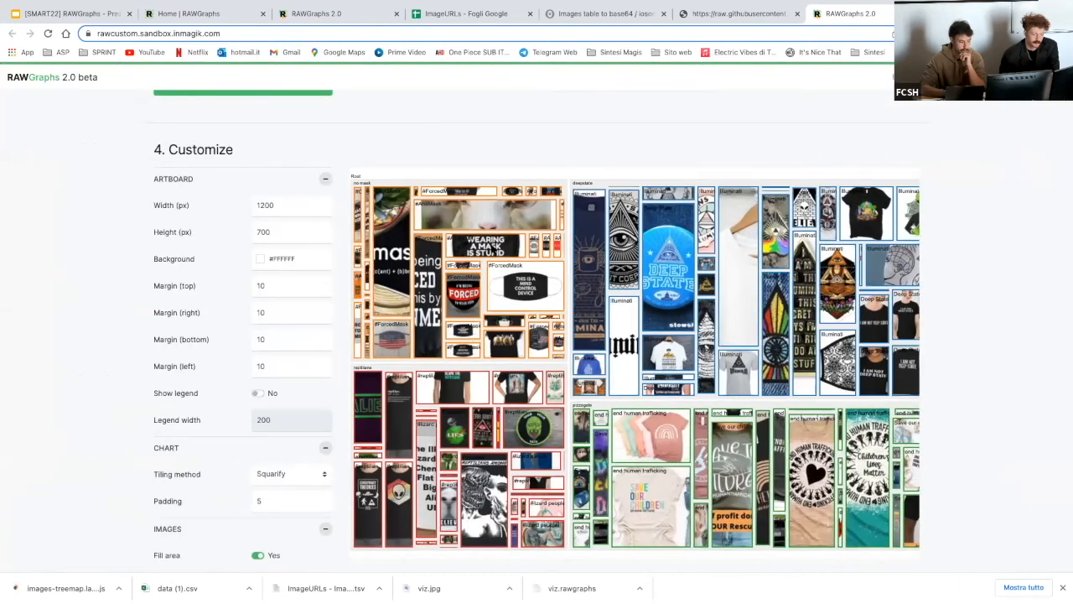
{"action": "scroll", "coordinate": [321, 363], "scroll_direction": "down", "scroll_amount": 3}
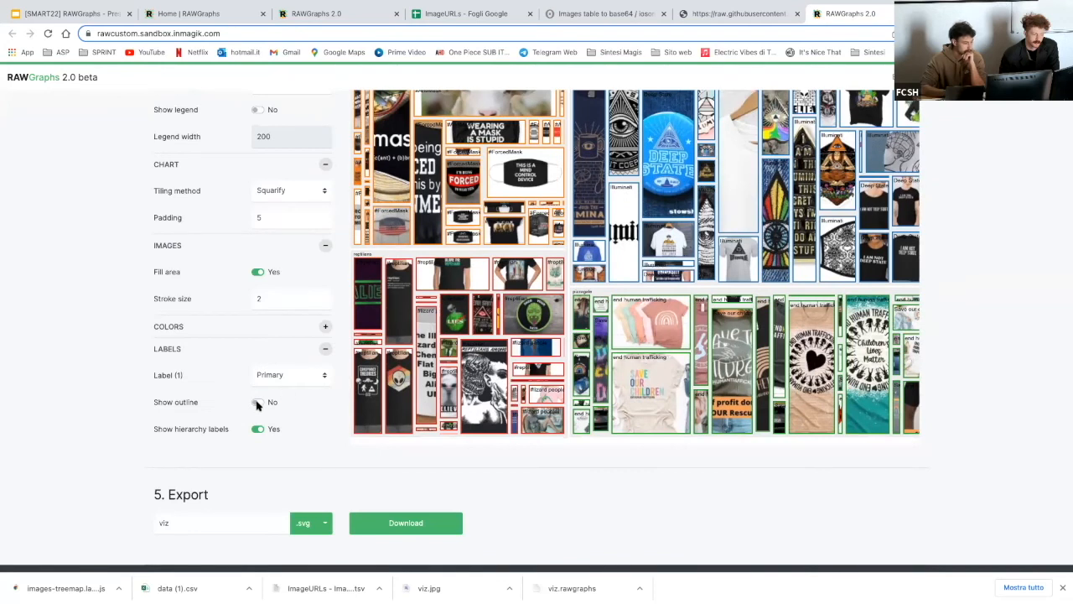
{"action": "left_click", "coordinate": [257, 403]}
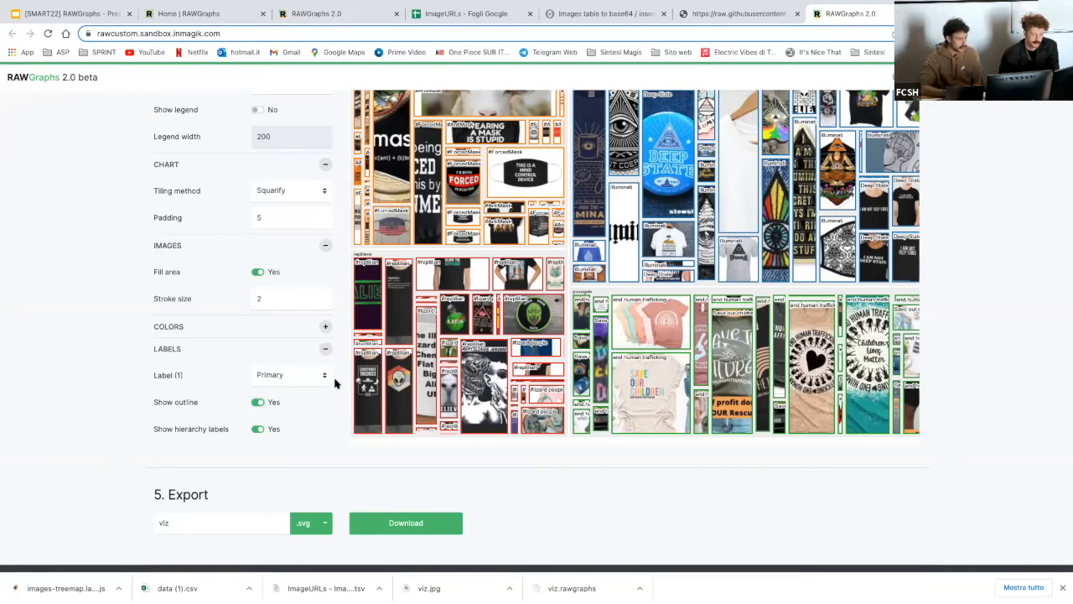
Show the treemap's legend, look at its Category colors beside the chart, and hide the legend again.
{"action": "scroll", "coordinate": [334, 384], "scroll_direction": "up", "scroll_amount": 1}
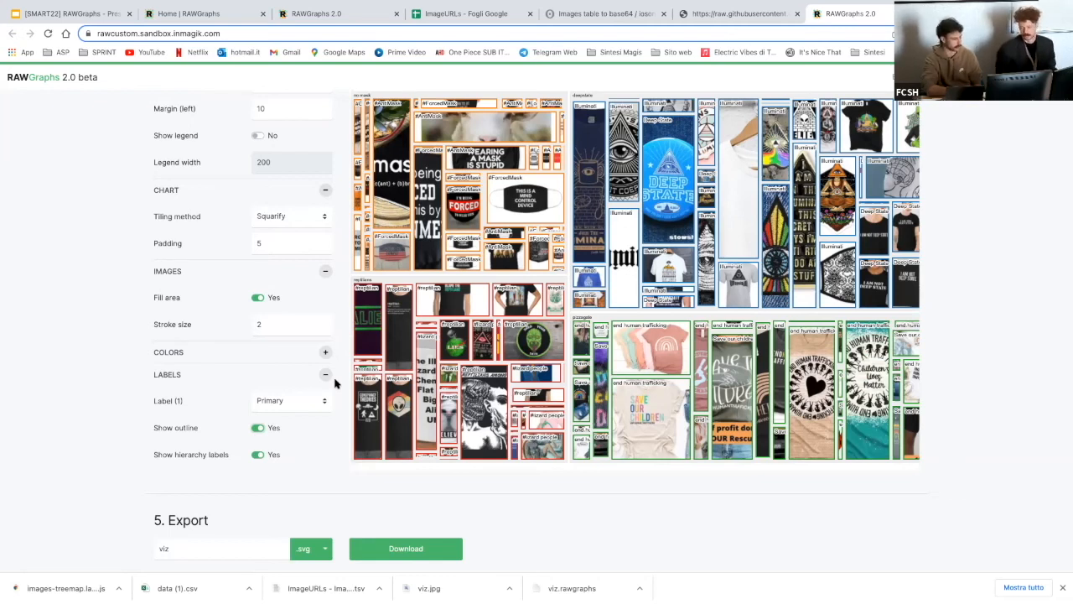
{"action": "scroll", "coordinate": [334, 383], "scroll_direction": "up", "scroll_amount": 3}
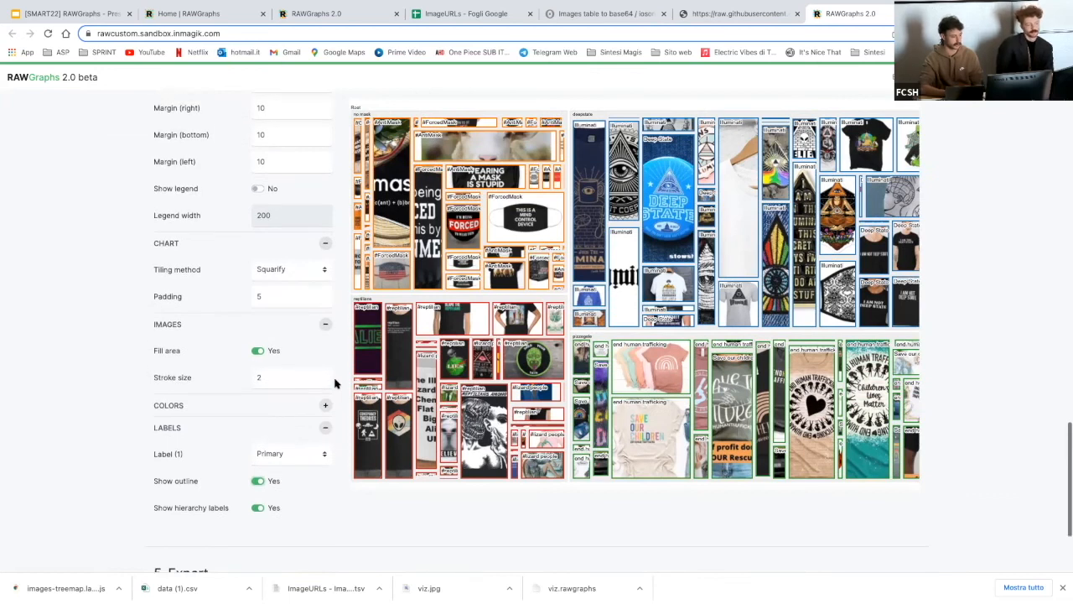
{"action": "scroll", "coordinate": [333, 383], "scroll_direction": "up", "scroll_amount": 1}
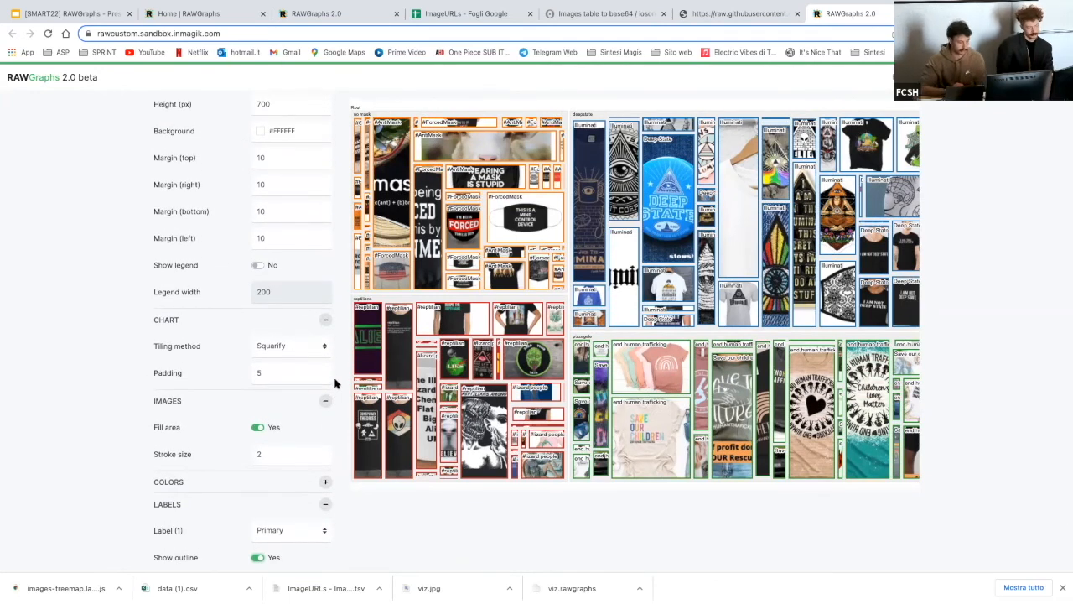
{"action": "scroll", "coordinate": [334, 382], "scroll_direction": "up", "scroll_amount": 3}
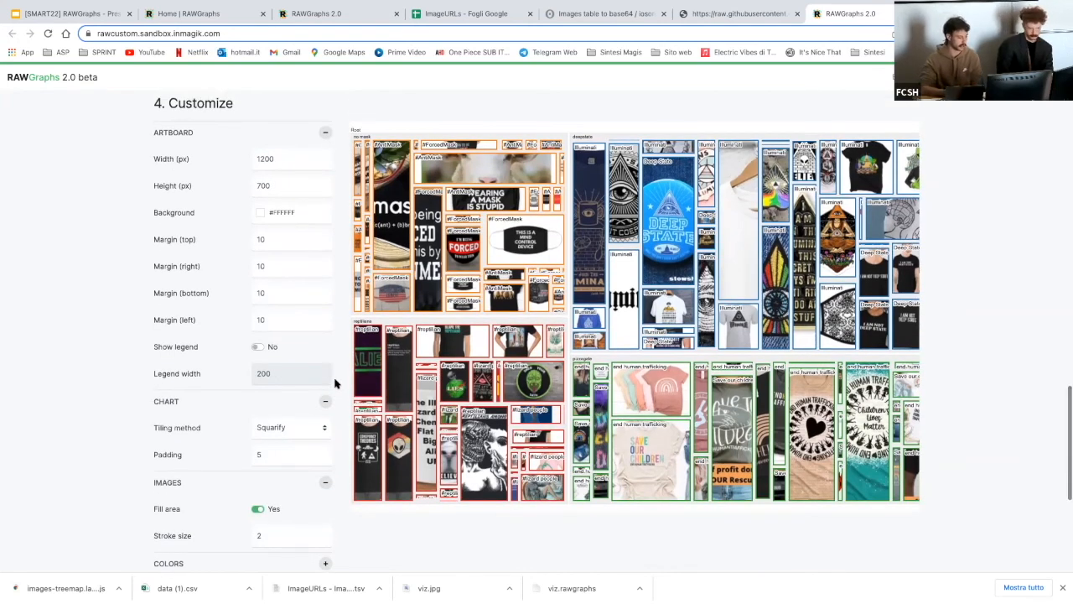
{"action": "left_click", "coordinate": [258, 346]}
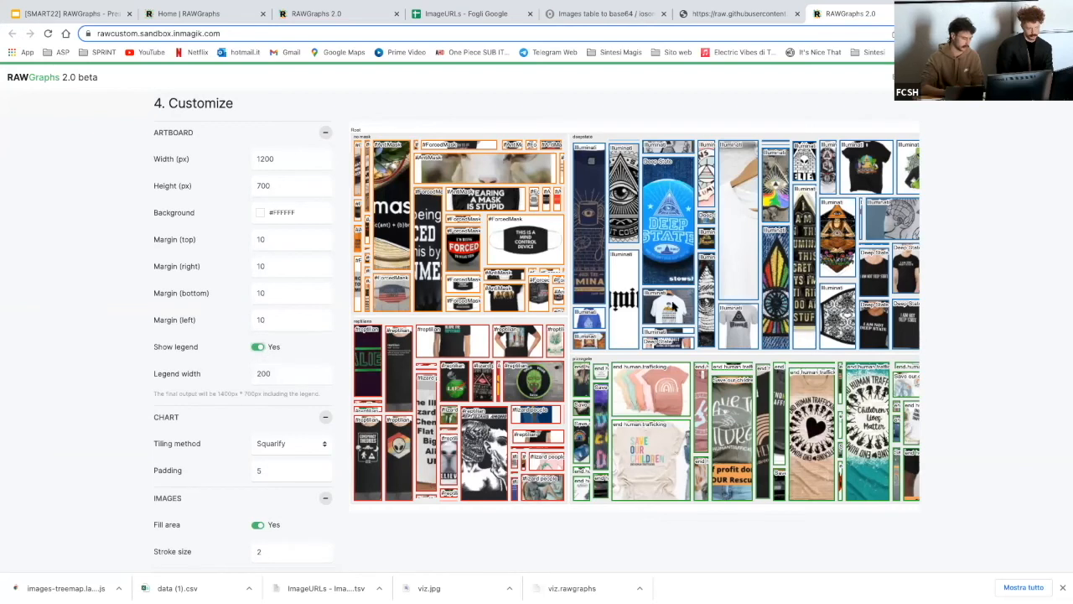
{"action": "scroll", "coordinate": [671, 304], "scroll_direction": "right", "scroll_amount": 5}
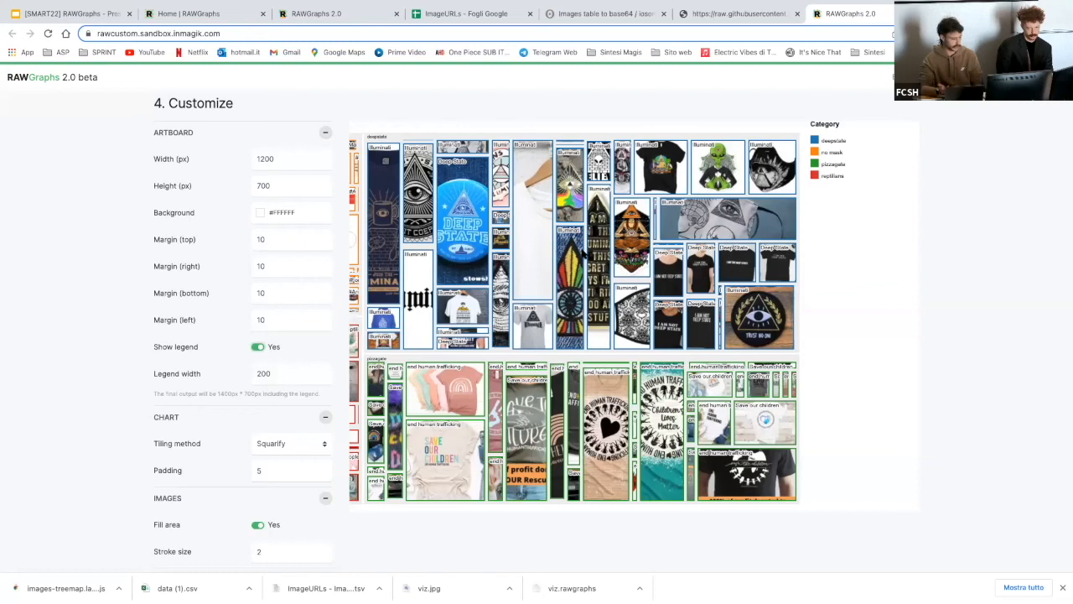
{"action": "left_click", "coordinate": [257, 347]}
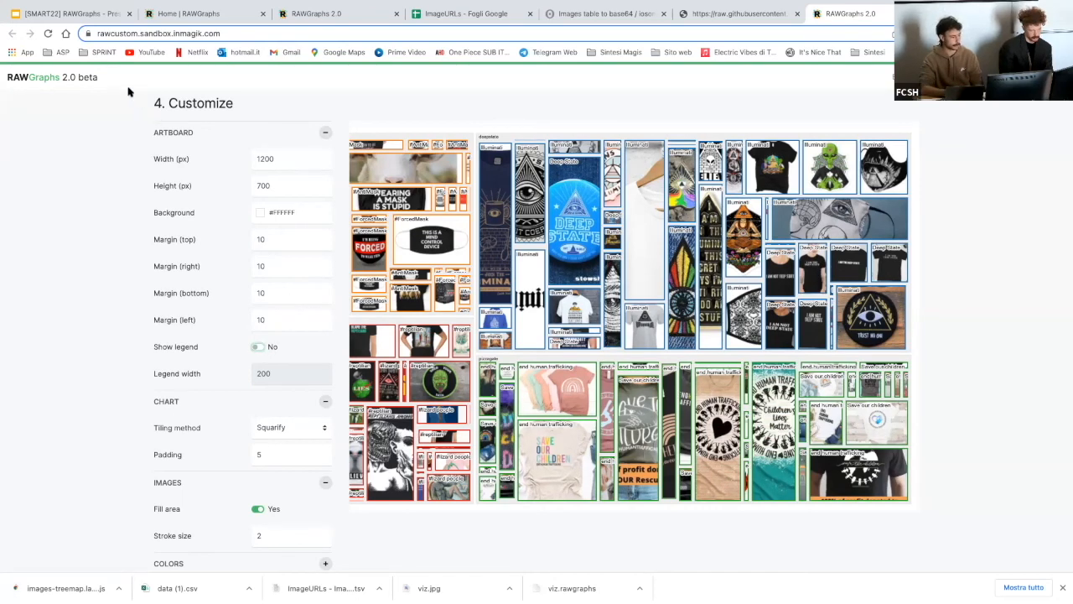
Switch to the [SMART22] RAWGraphs presentation in Google Slides and look through the slides from the Matrix Plot section to Useful links & resources.
{"action": "left_click", "coordinate": [88, 15]}
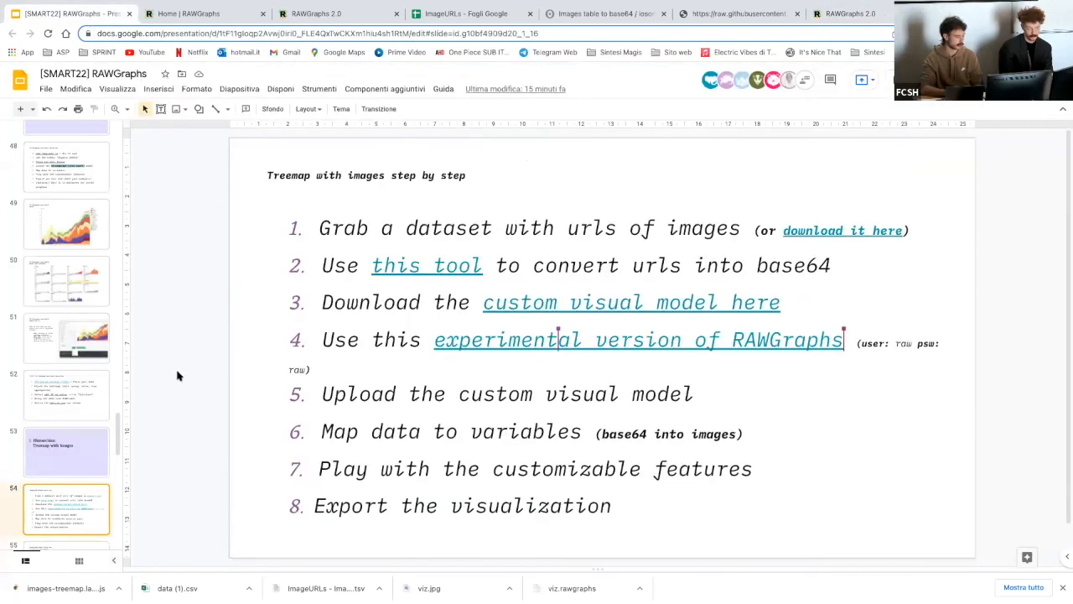
{"action": "scroll", "coordinate": [104, 472], "scroll_direction": "down", "scroll_amount": 5}
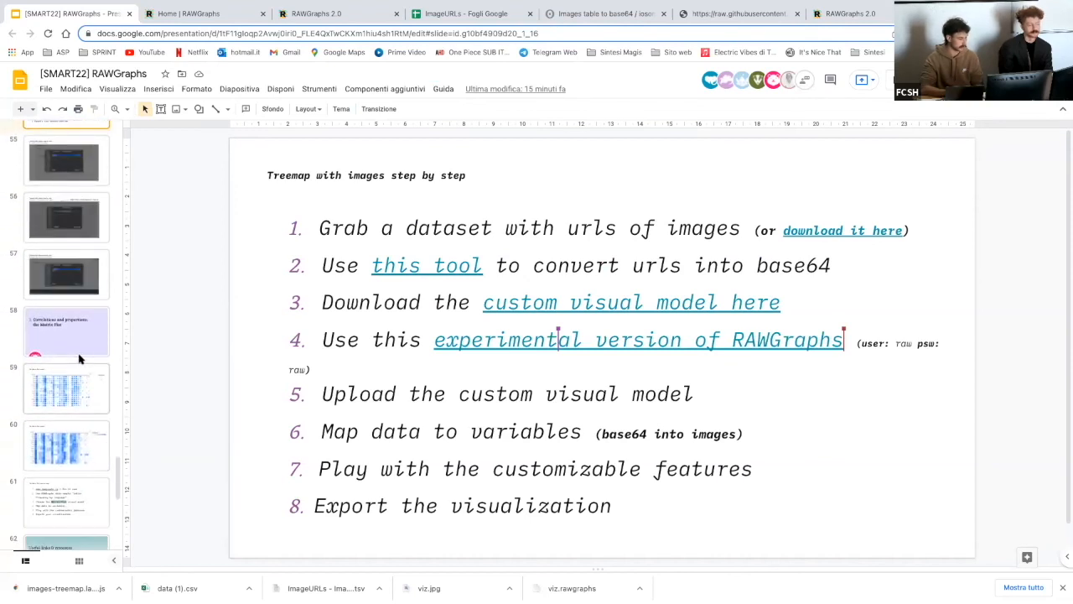
{"action": "left_click", "coordinate": [80, 359]}
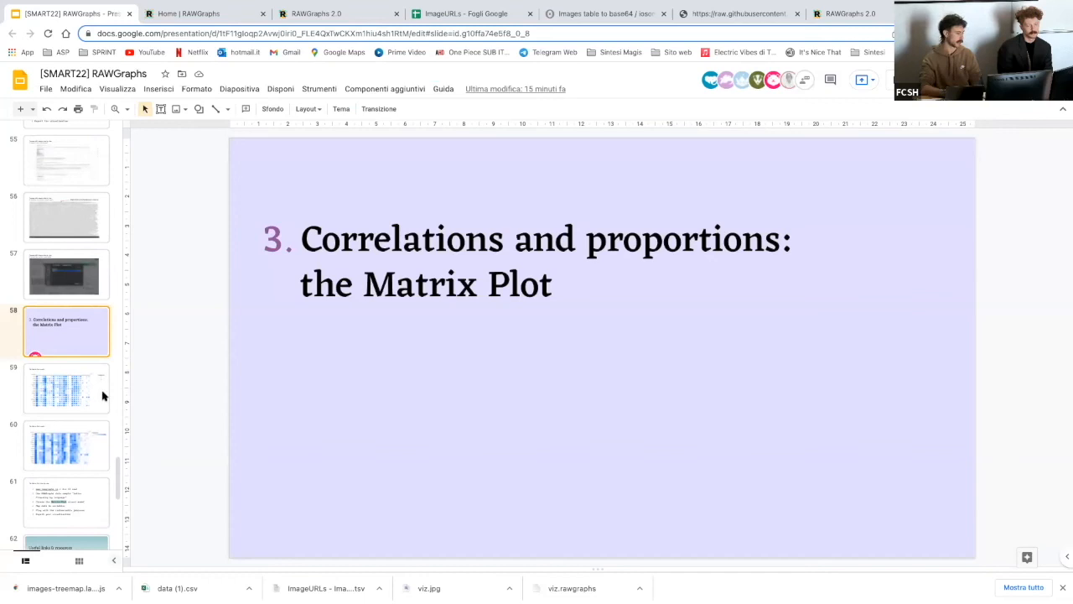
{"action": "scroll", "coordinate": [95, 396], "scroll_direction": "down", "scroll_amount": 5}
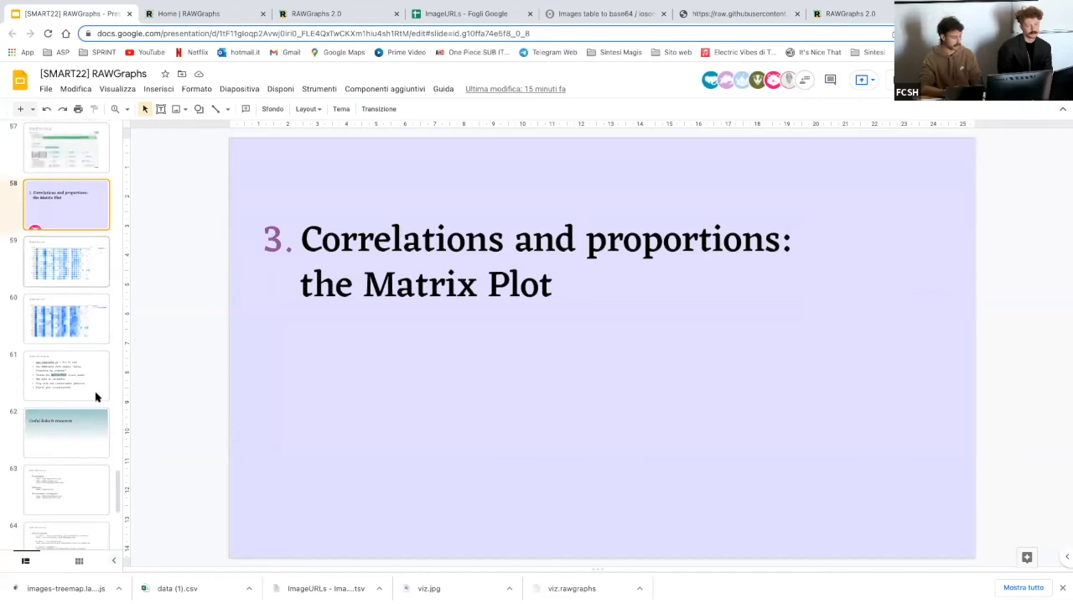
{"action": "left_click", "coordinate": [80, 357]}
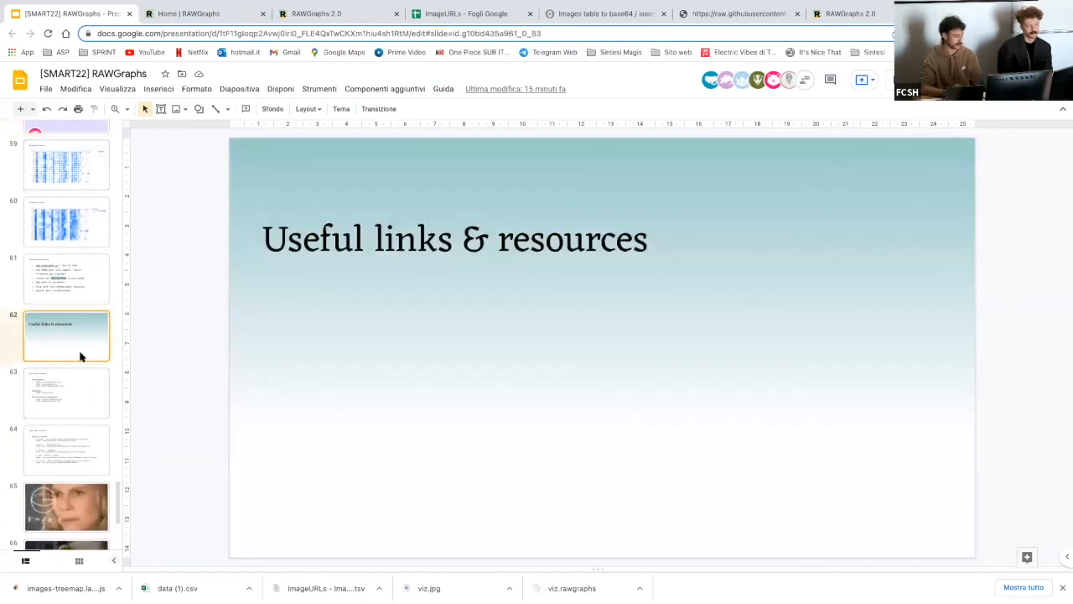
Go to slide 65 with the close-up face image and present it full screen.
{"action": "scroll", "coordinate": [81, 356], "scroll_direction": "down", "scroll_amount": 3}
{"action": "scroll", "coordinate": [80, 356], "scroll_direction": "down", "scroll_amount": 2}
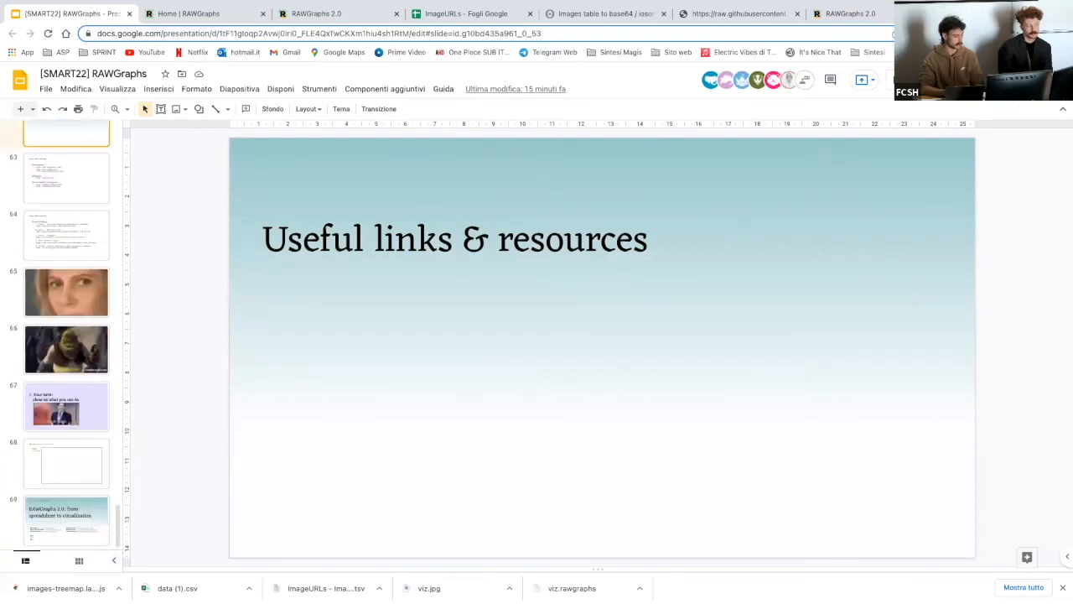
{"action": "left_click", "coordinate": [88, 292]}
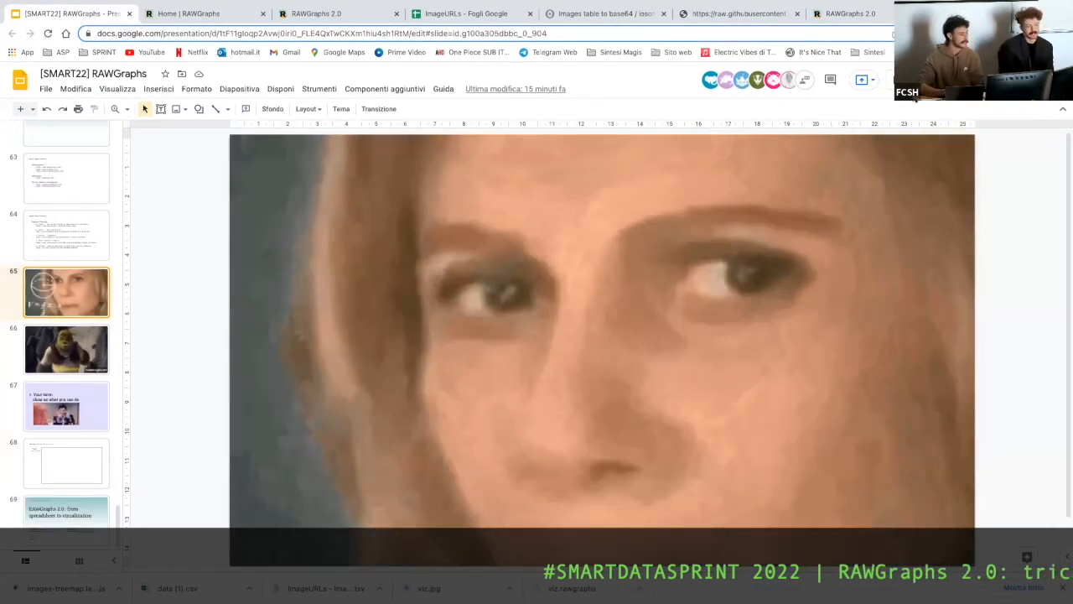
{"action": "key", "text": "super+Return"}
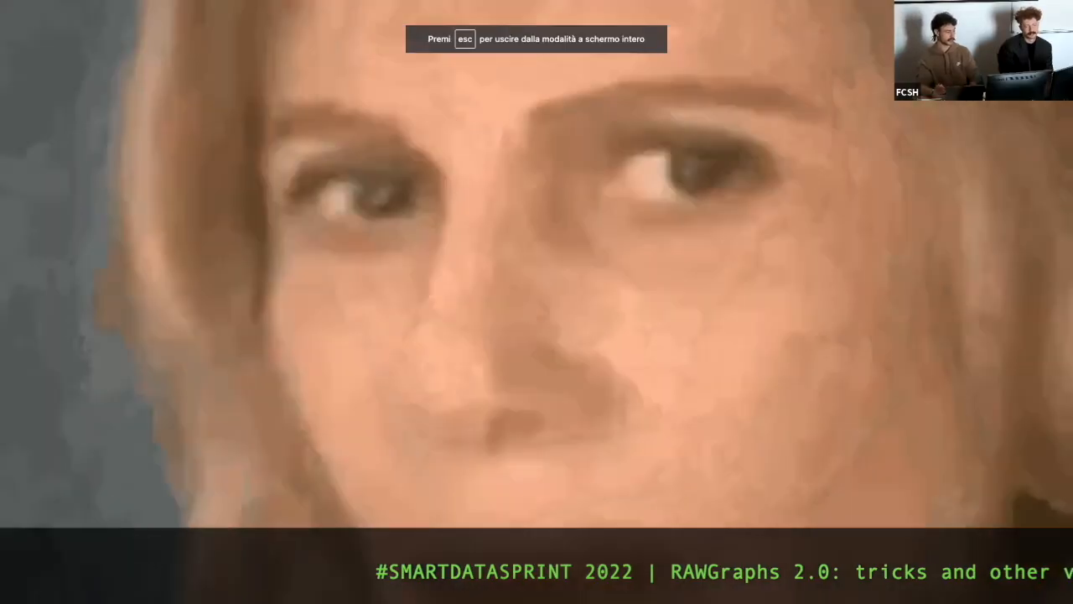
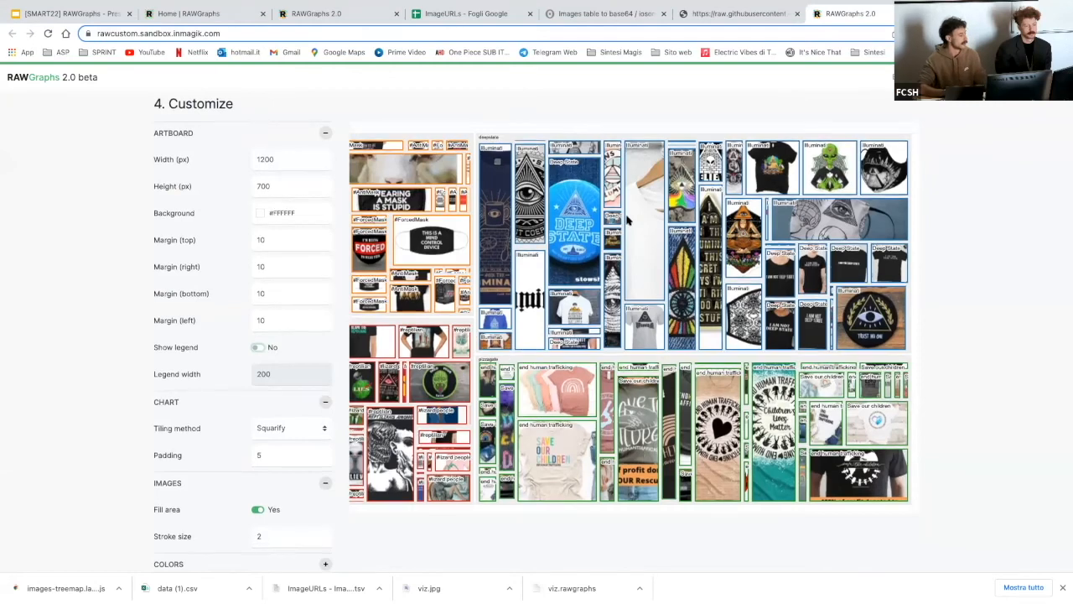
View the base64 column in RAWGraphs' loaded data, and the import options of the Images table to base64 notebook in Observable.
{"action": "scroll", "coordinate": [754, 218], "scroll_direction": "right", "scroll_amount": 4}
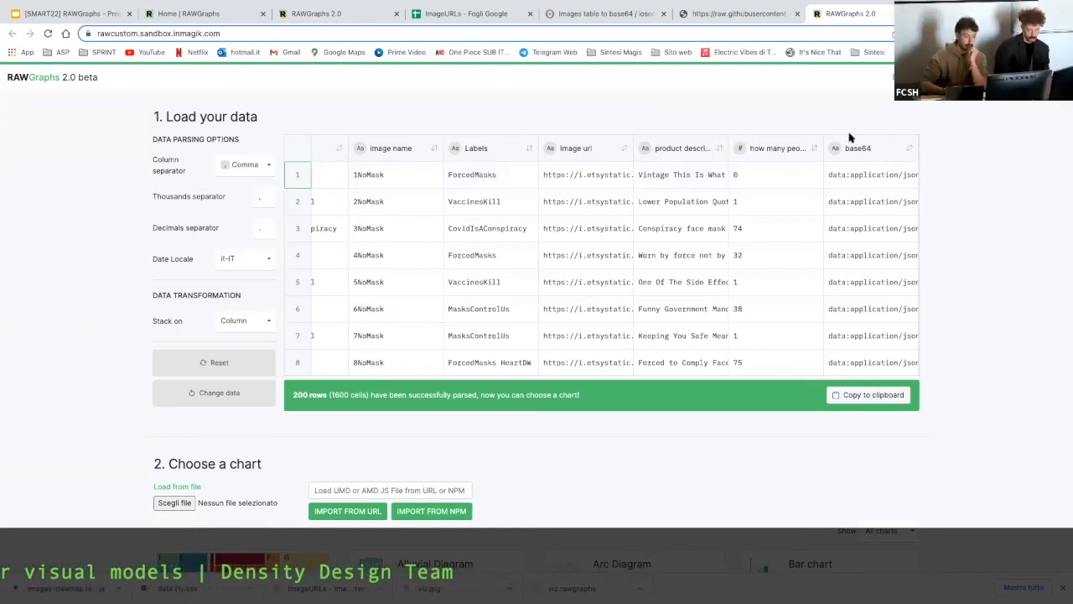
{"action": "left_click", "coordinate": [609, 14]}
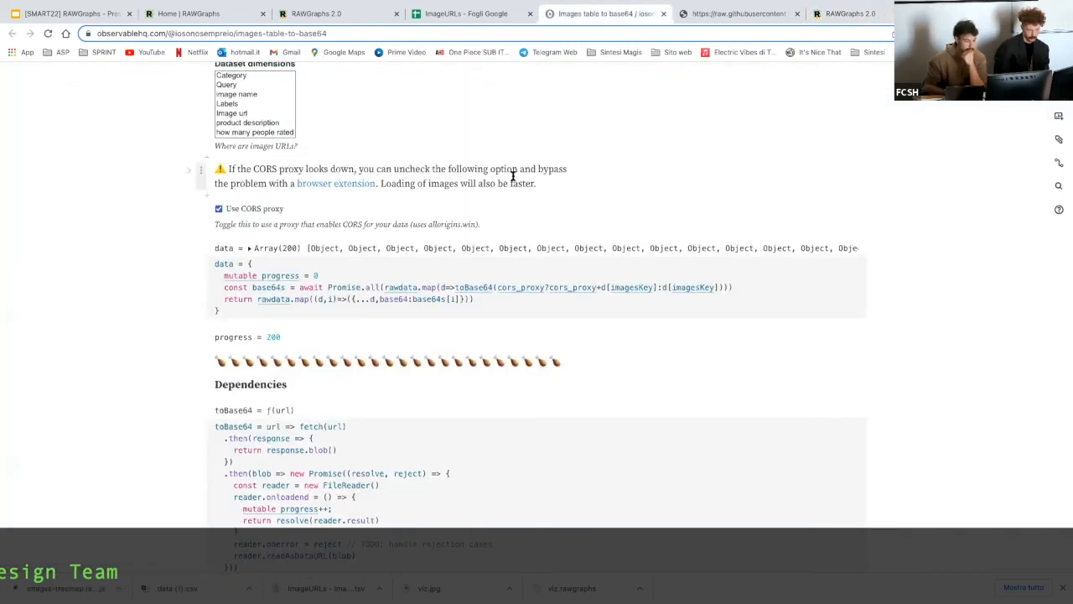
{"action": "scroll", "coordinate": [513, 176], "scroll_direction": "up", "scroll_amount": 5}
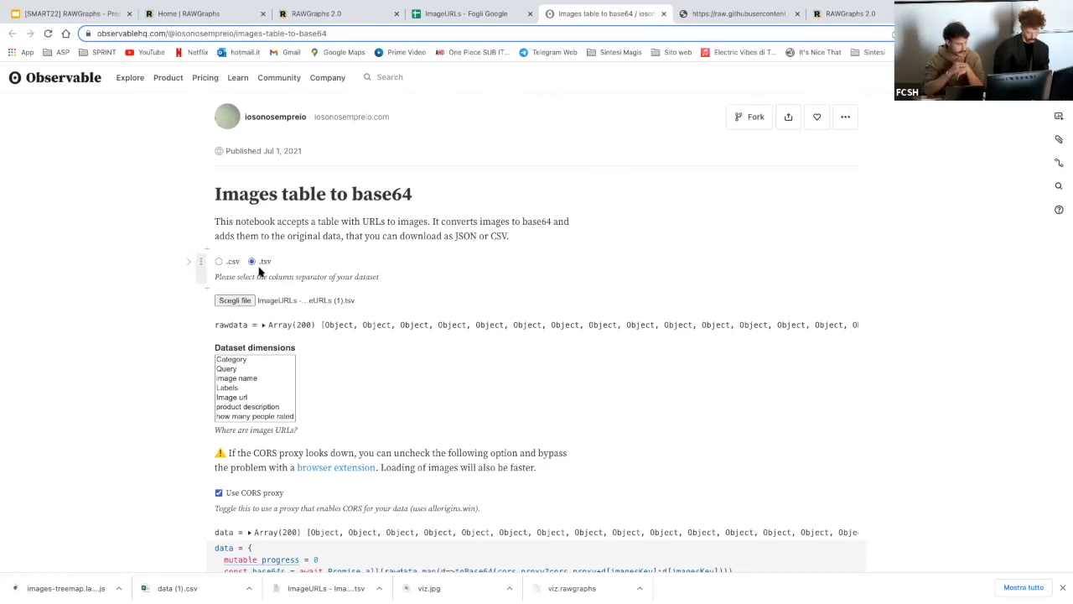
Switch to the ImageURLs spreadsheet, select its Image url column, and return to the Images table to base64 notebook.
{"action": "key", "text": "ctrl+shift+Tab"}
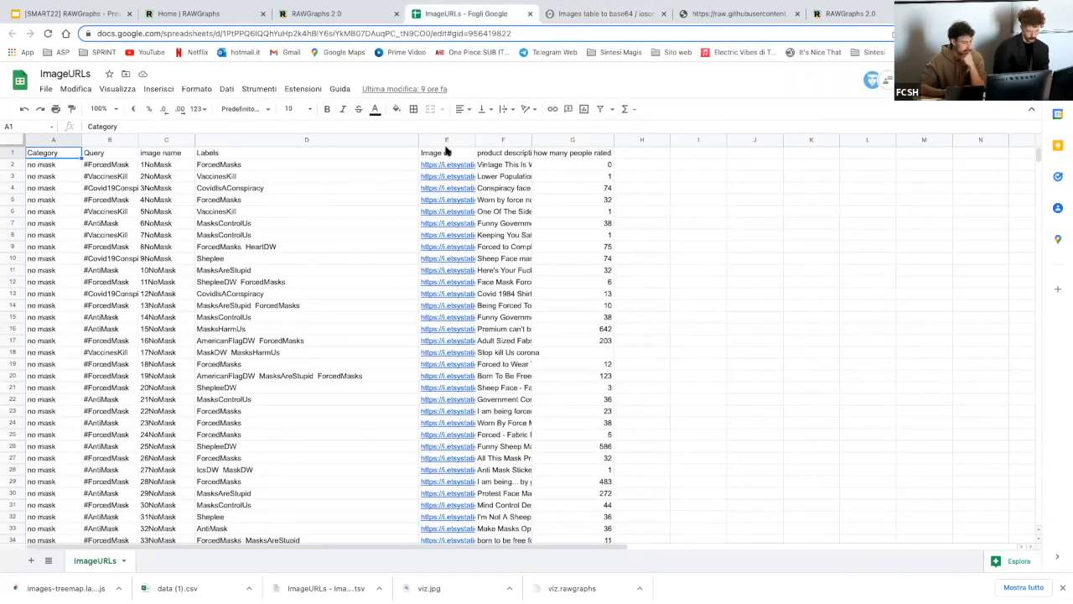
{"action": "left_click", "coordinate": [457, 140]}
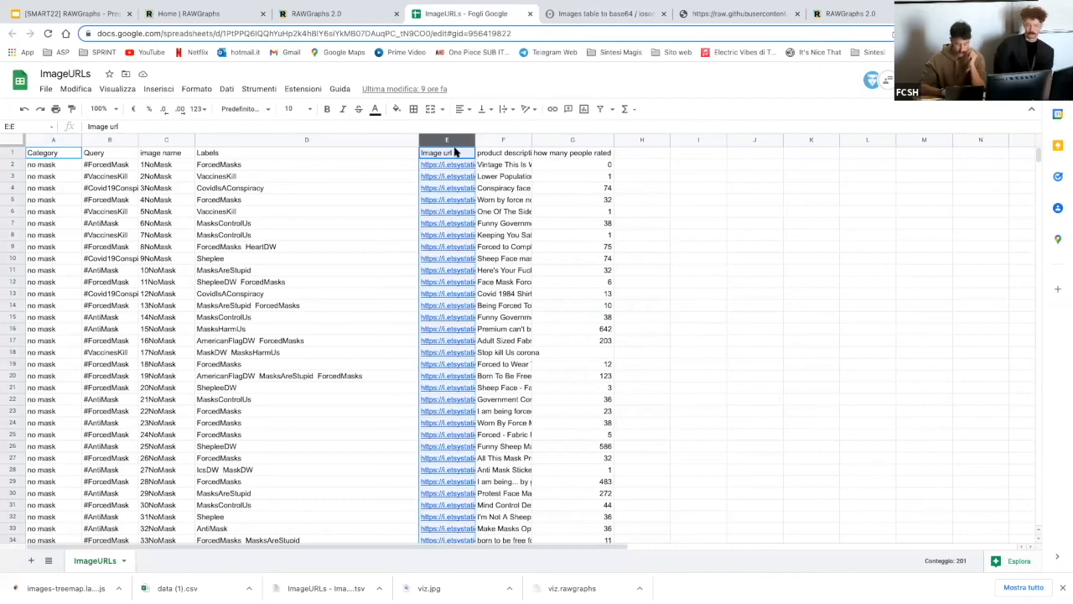
{"action": "key", "text": "ctrl+Tab"}
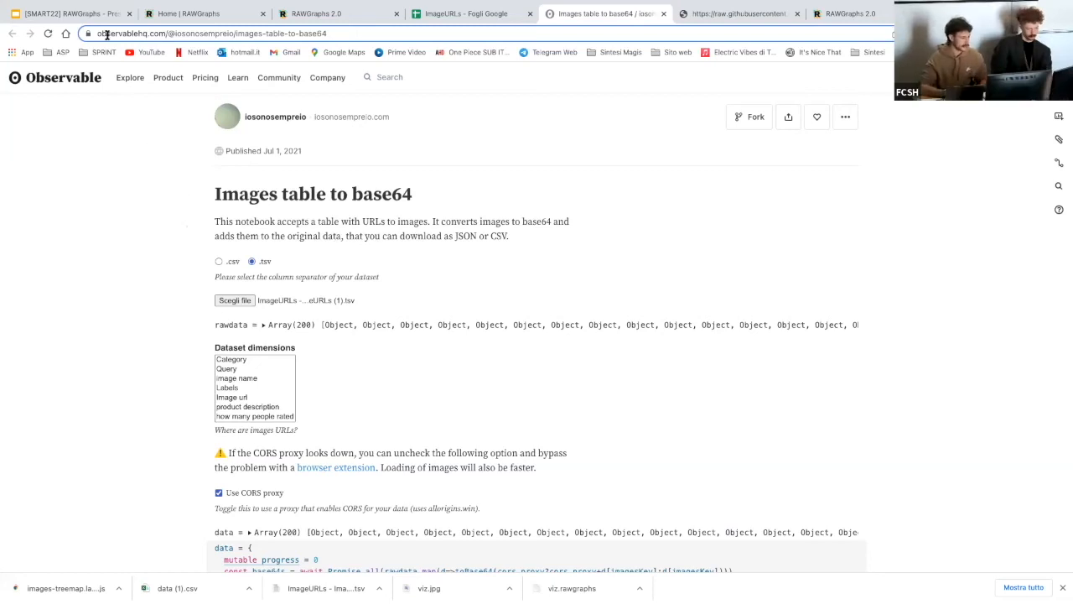
Switch to the Google Slides deck, present the "Your turn: show us what you can do" slide full screen, and advance to the following slide.
{"action": "left_click", "coordinate": [71, 13]}
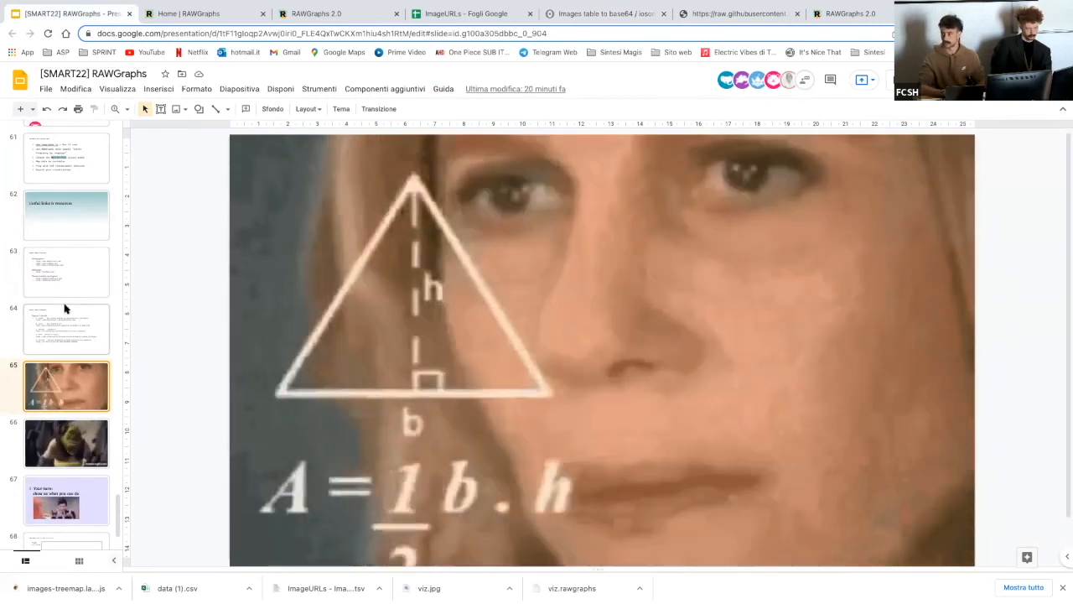
{"action": "scroll", "coordinate": [74, 392], "scroll_direction": "down", "scroll_amount": 2}
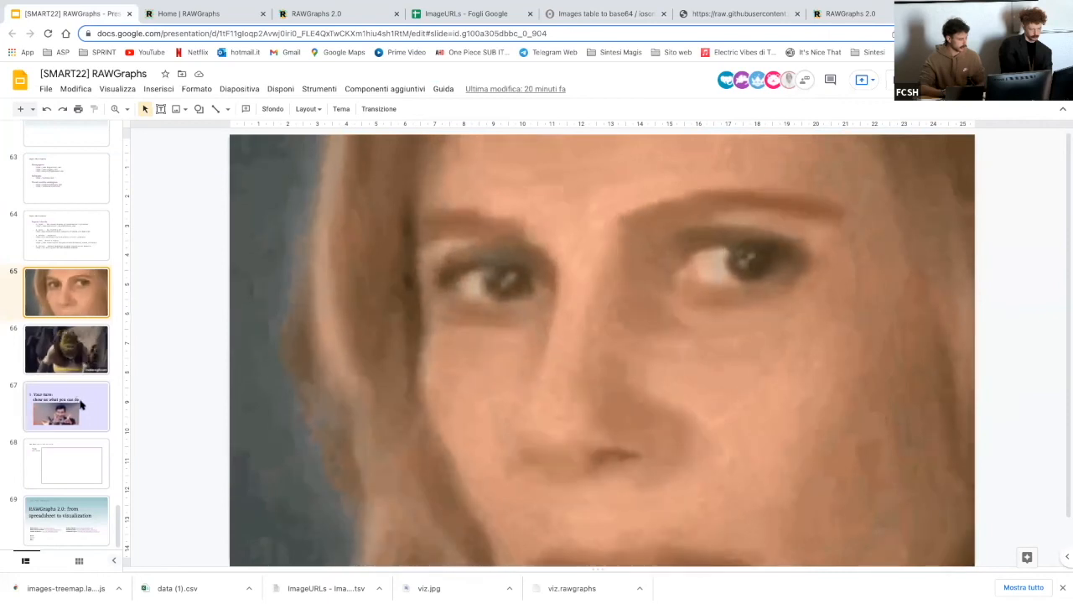
{"action": "left_click", "coordinate": [82, 405]}
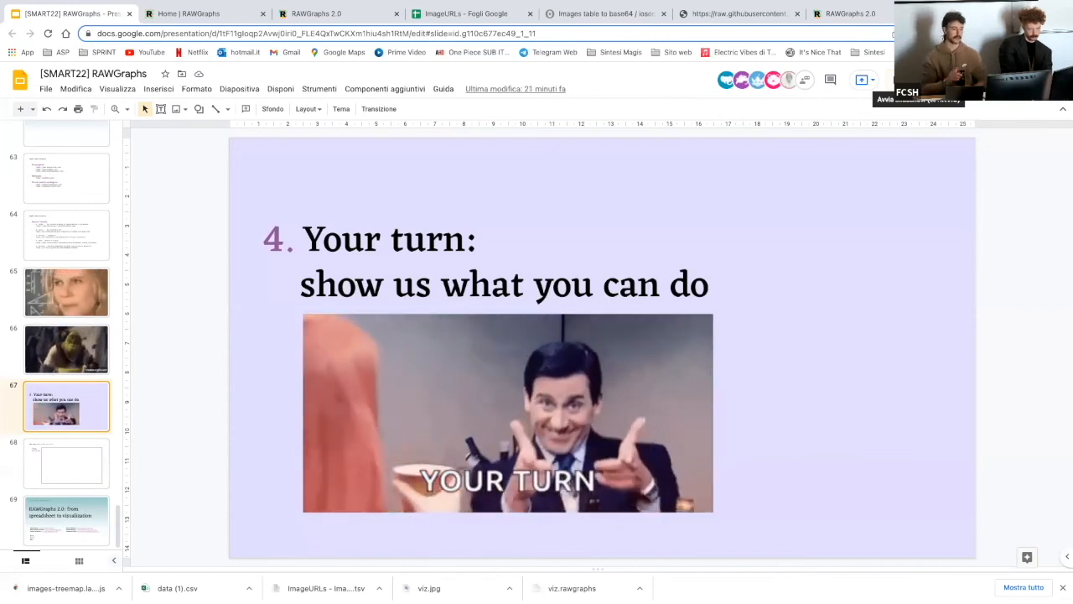
{"action": "left_click", "coordinate": [863, 80]}
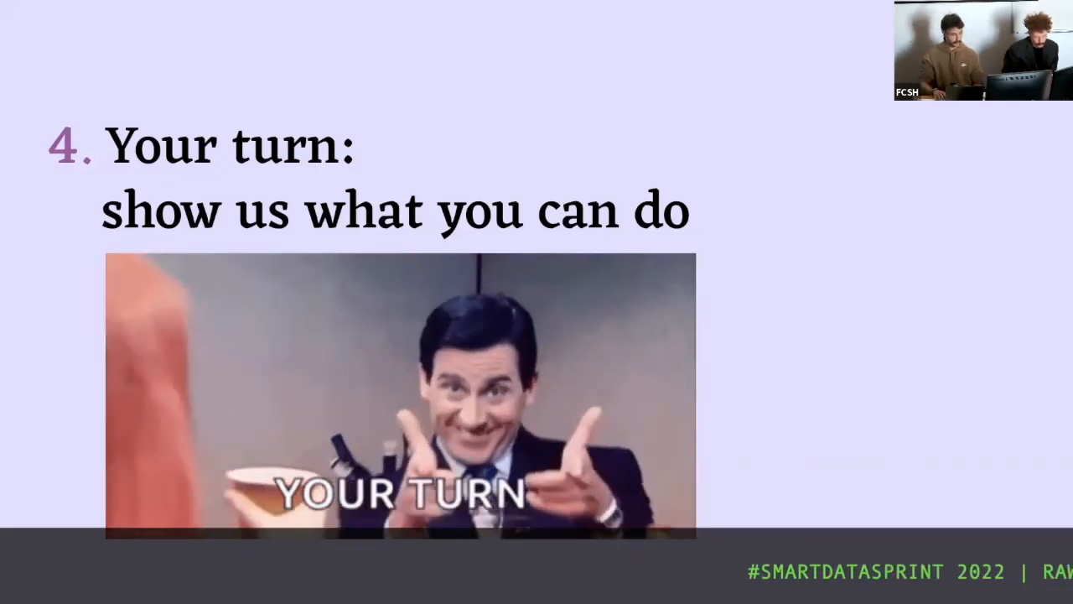
{"action": "key", "text": "Right"}
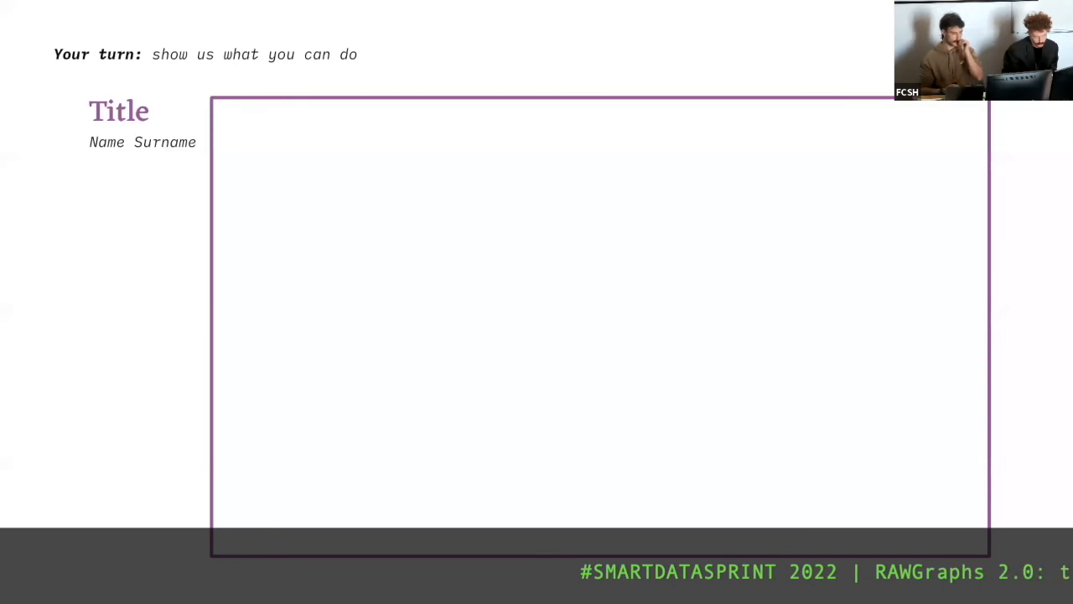